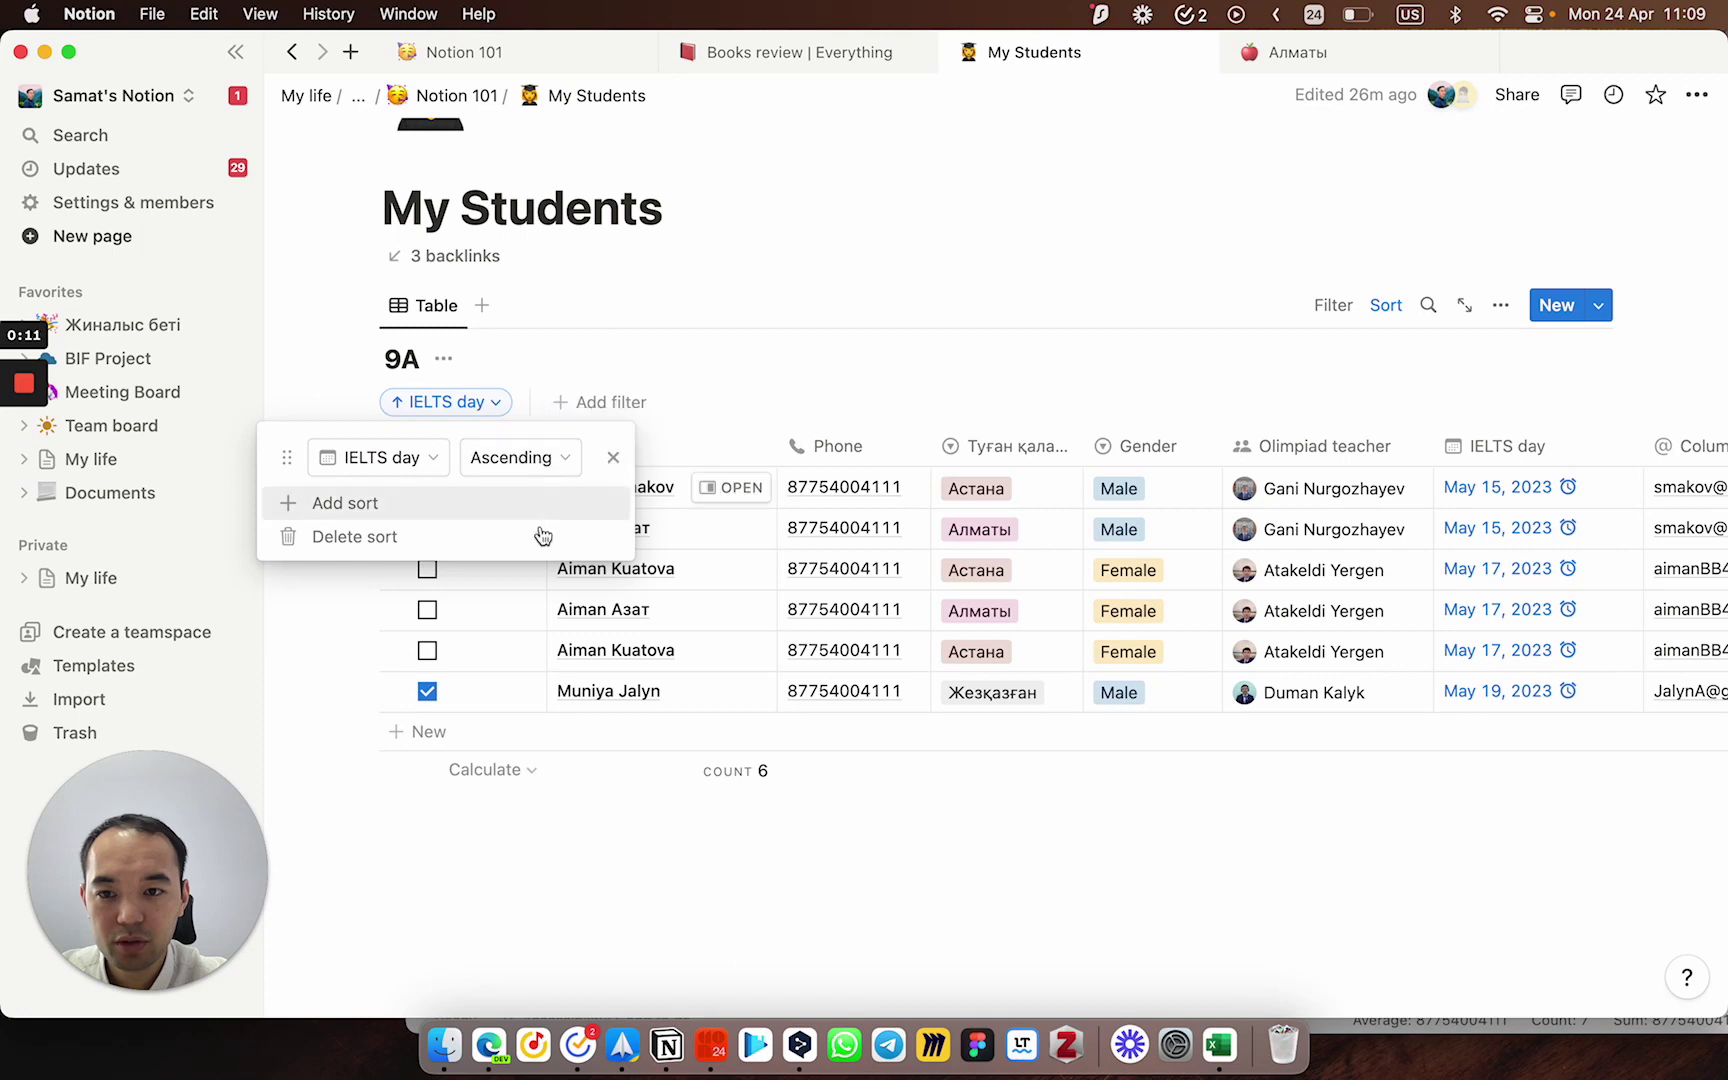
Step: Delete the IELTS day sort from the 9A table and save the change for everyone
click(540, 537)
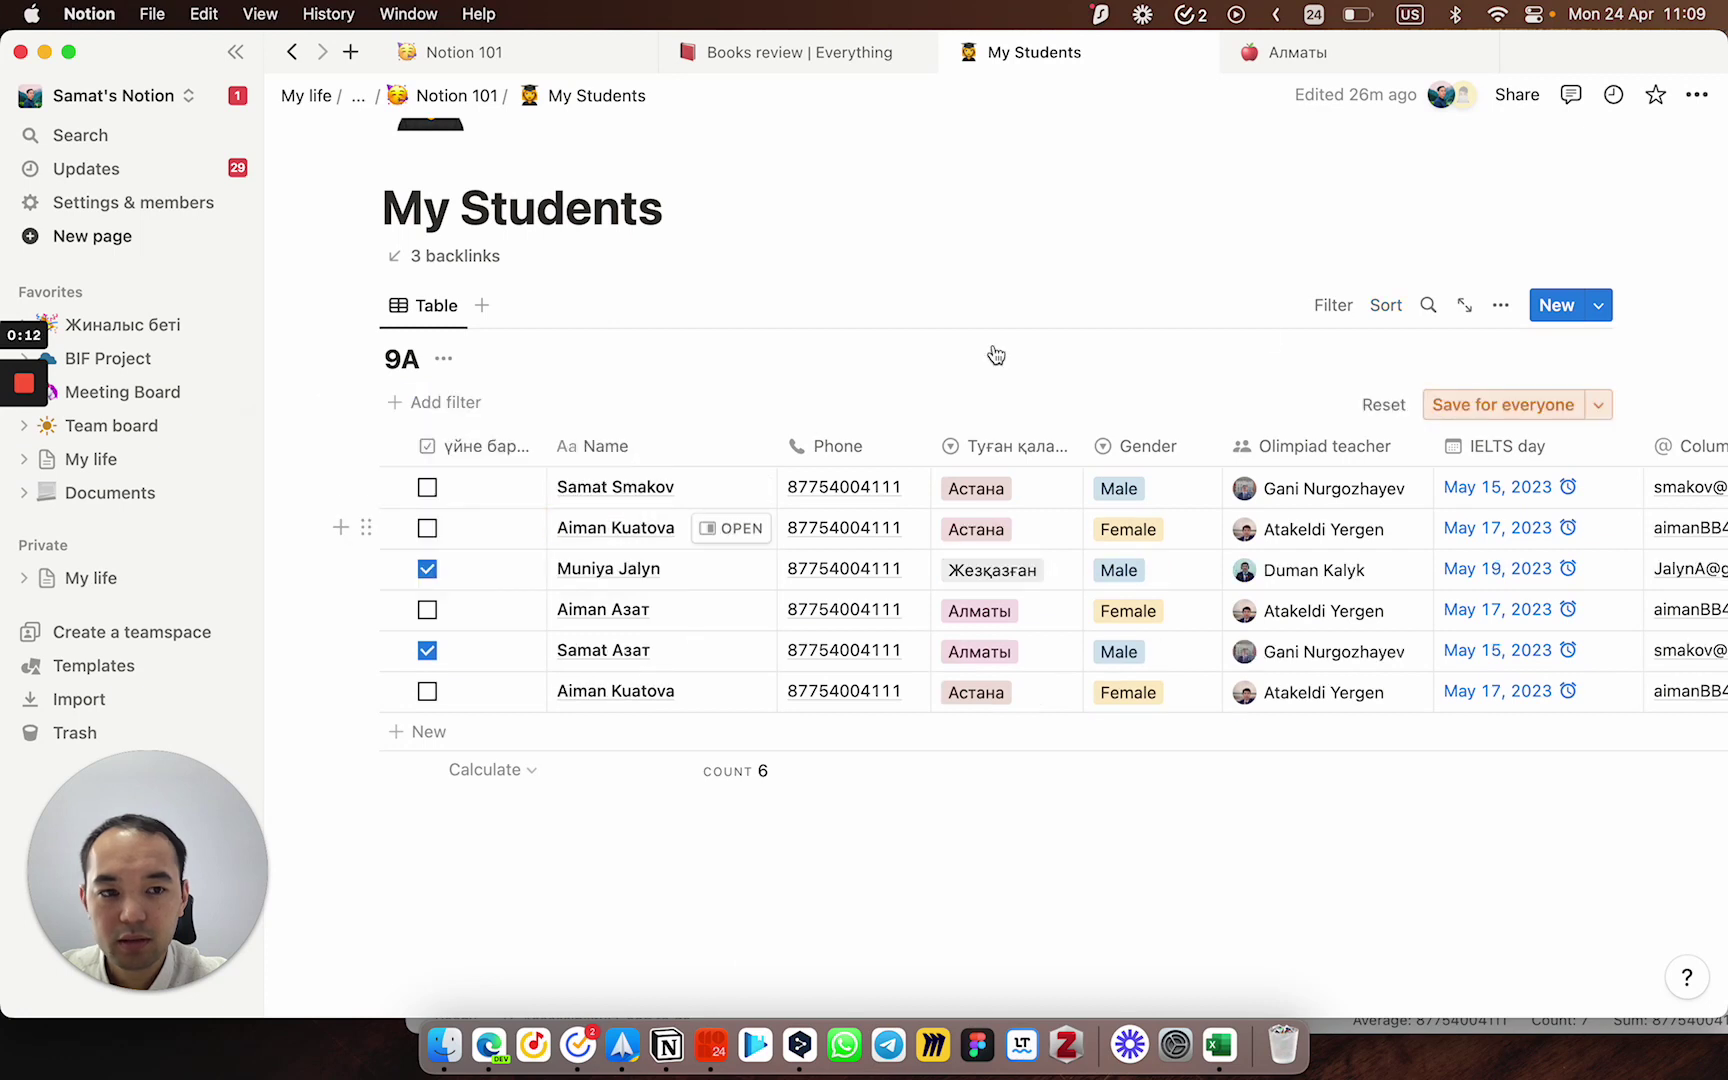
click(1477, 403)
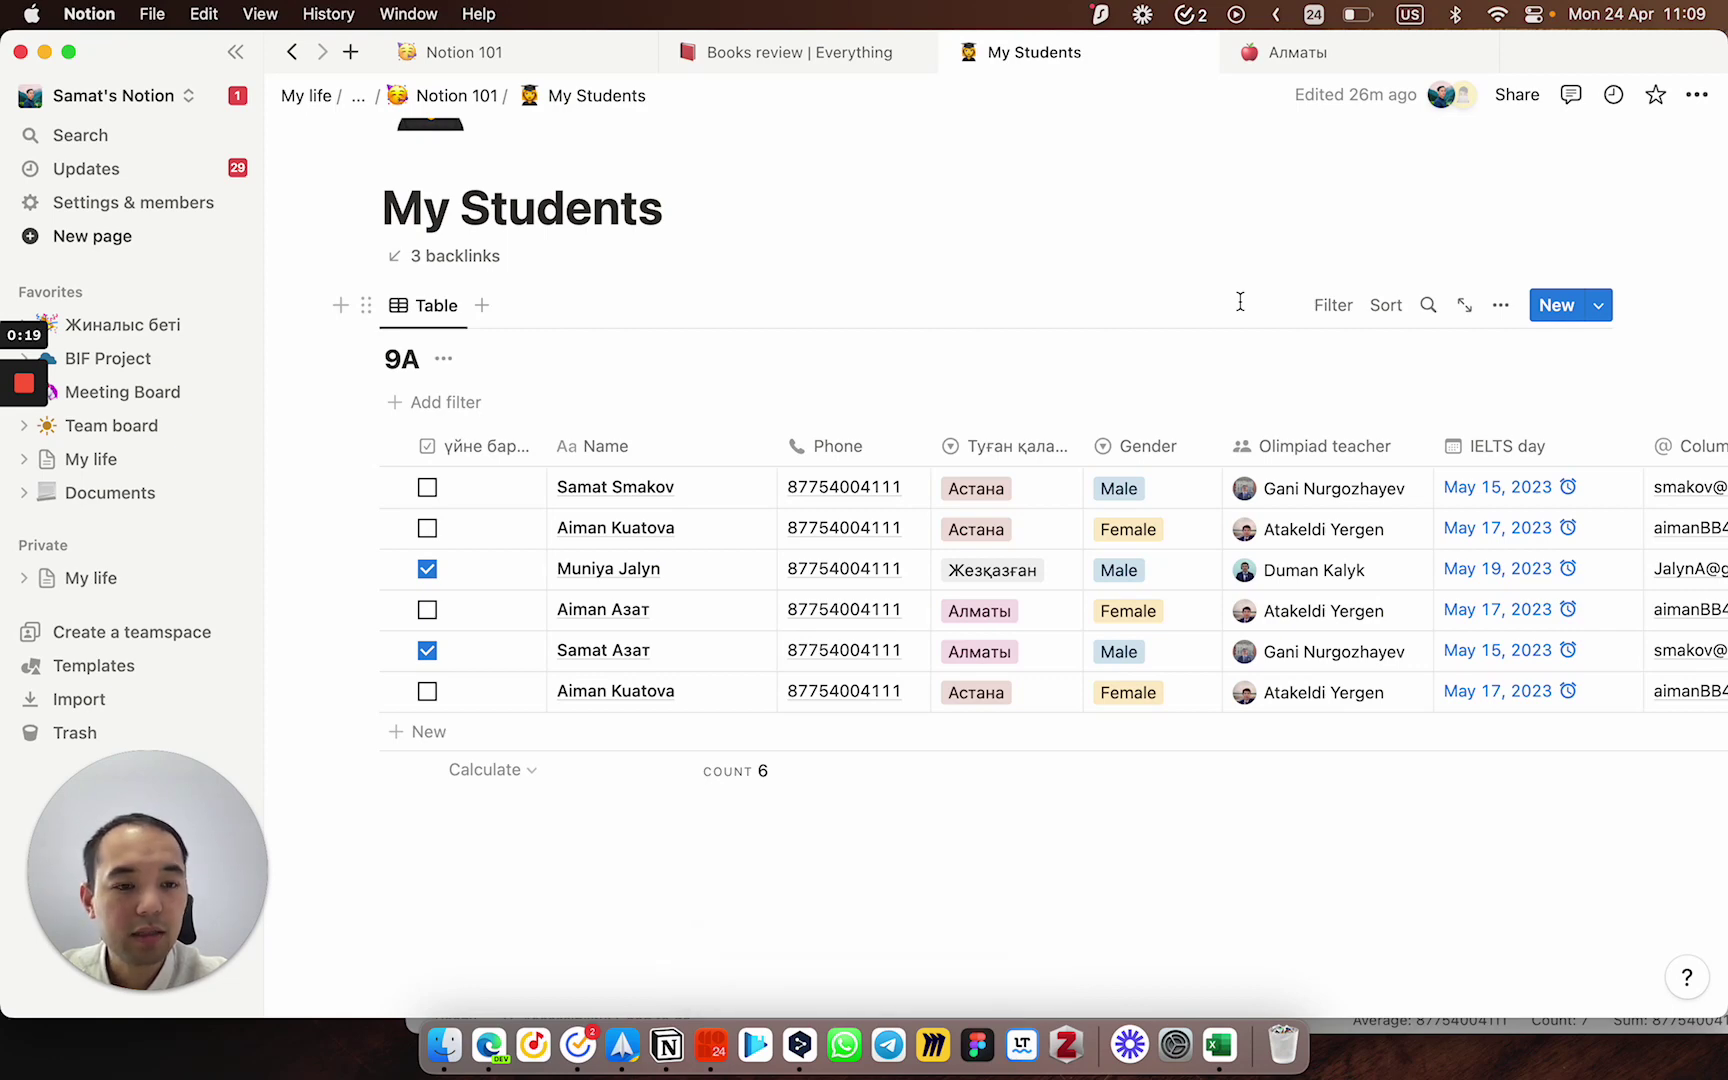
scroll(1122, 565, right, 2)
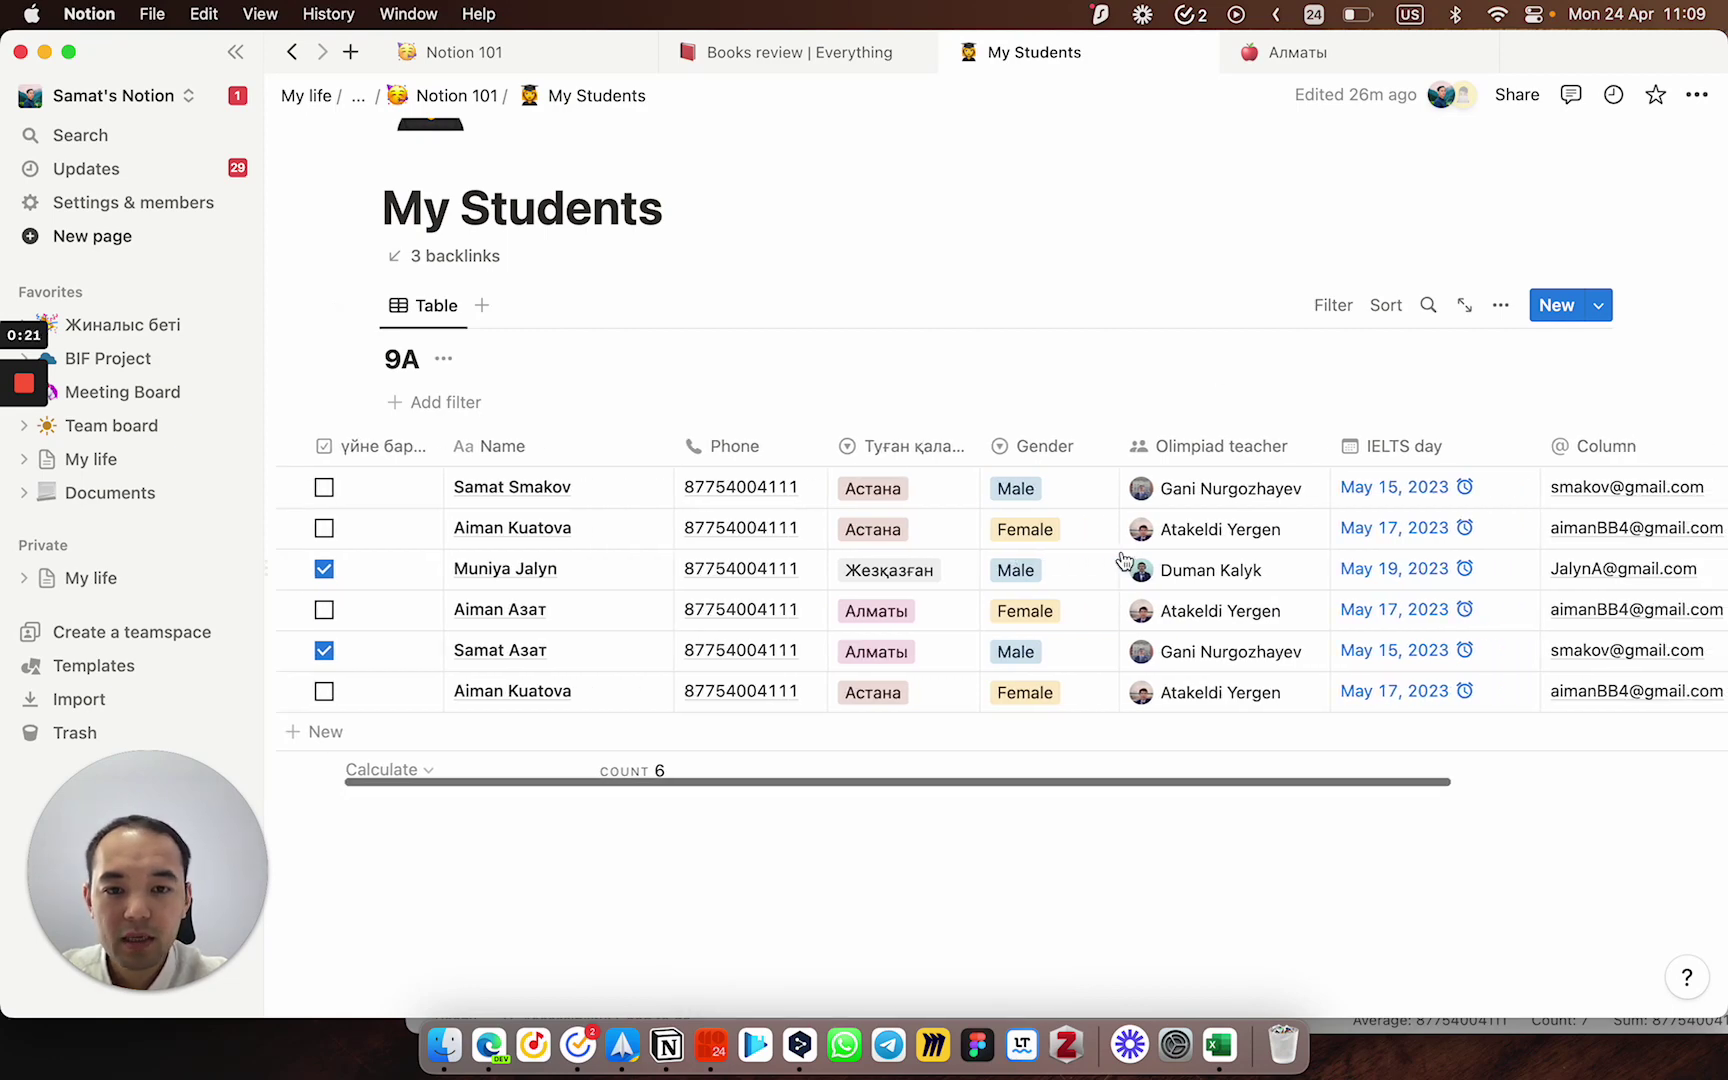
scroll(1125, 560, left, 2)
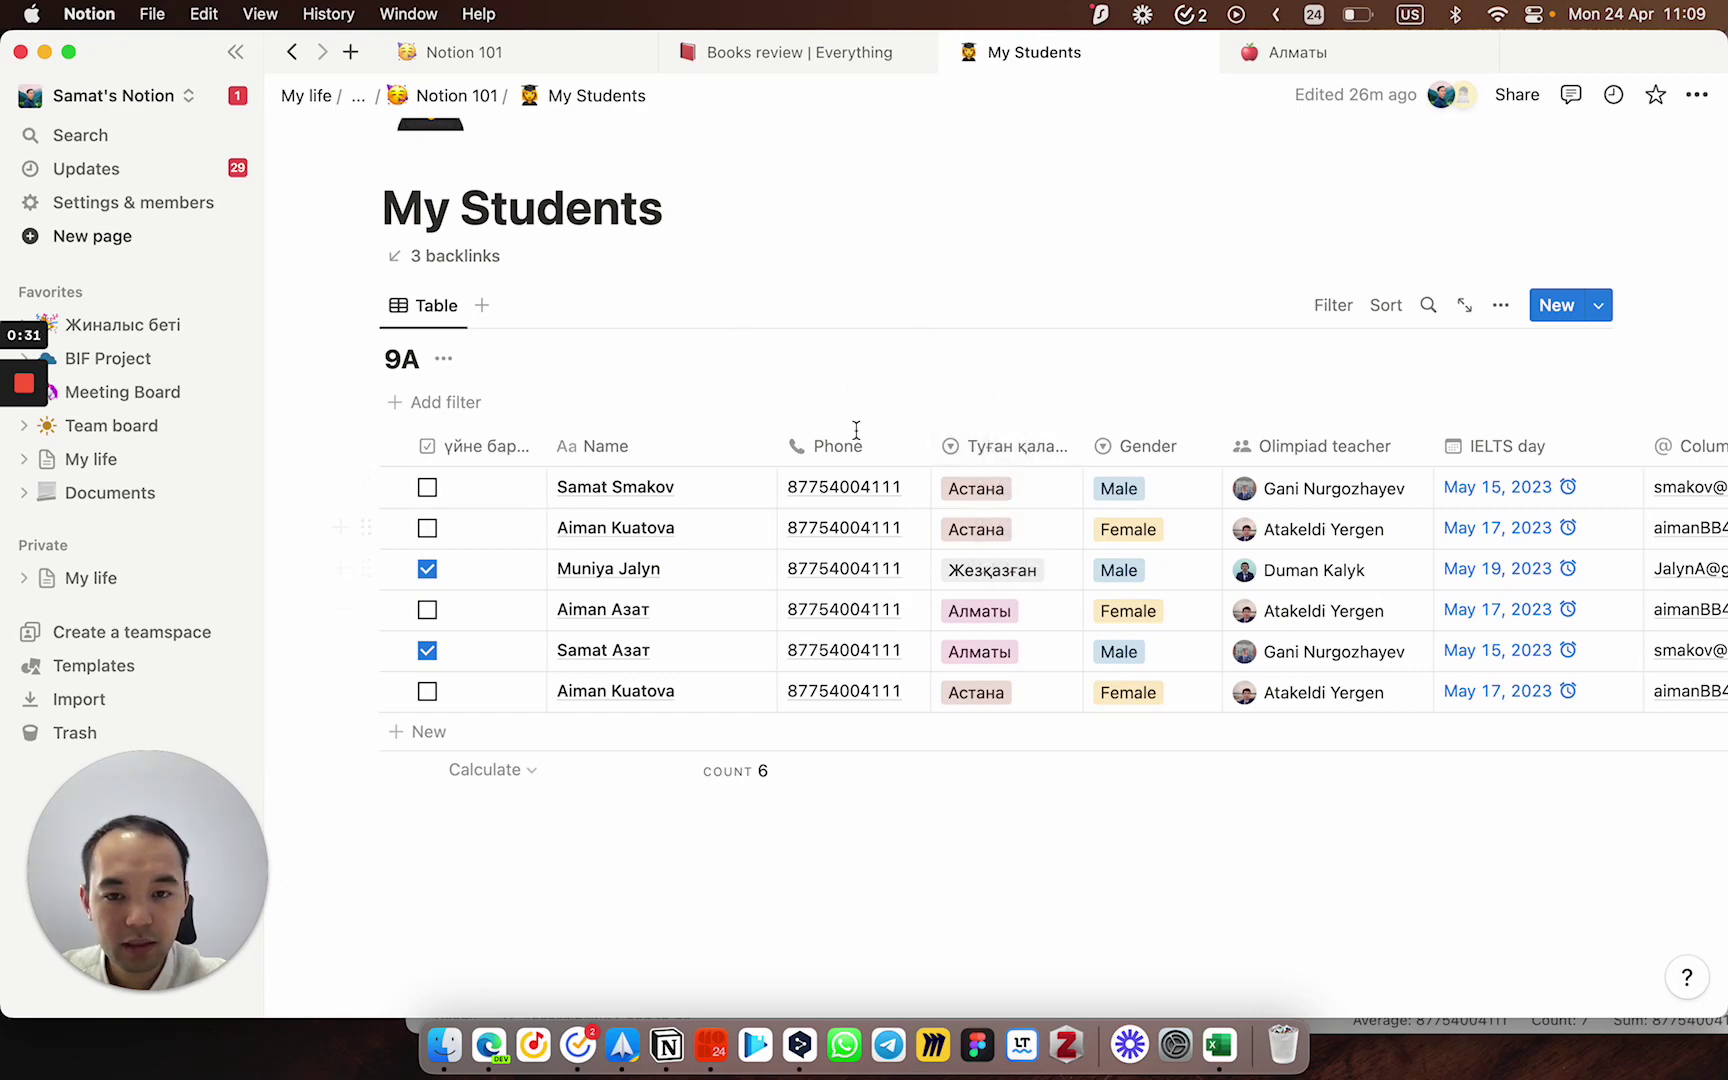
Step: Add a second view with the Table layout to the 9A database and compare it with the original view
mouse_move(765, 757)
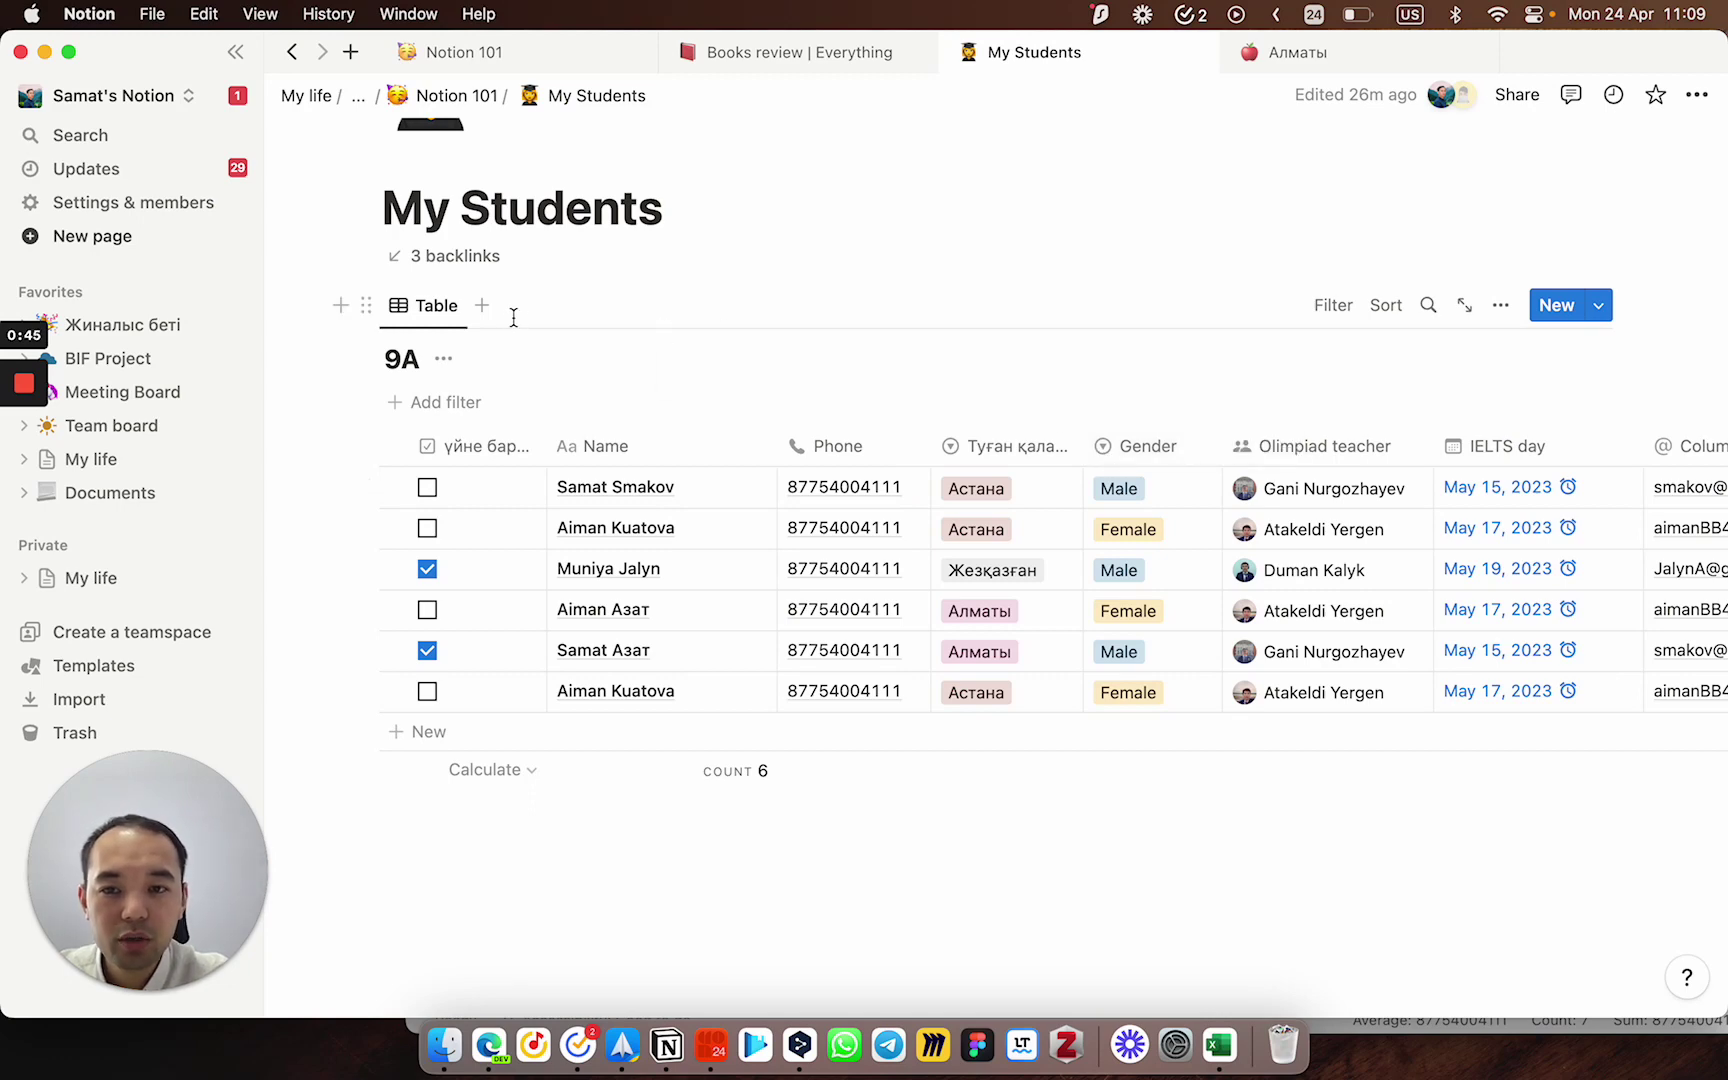
click(482, 306)
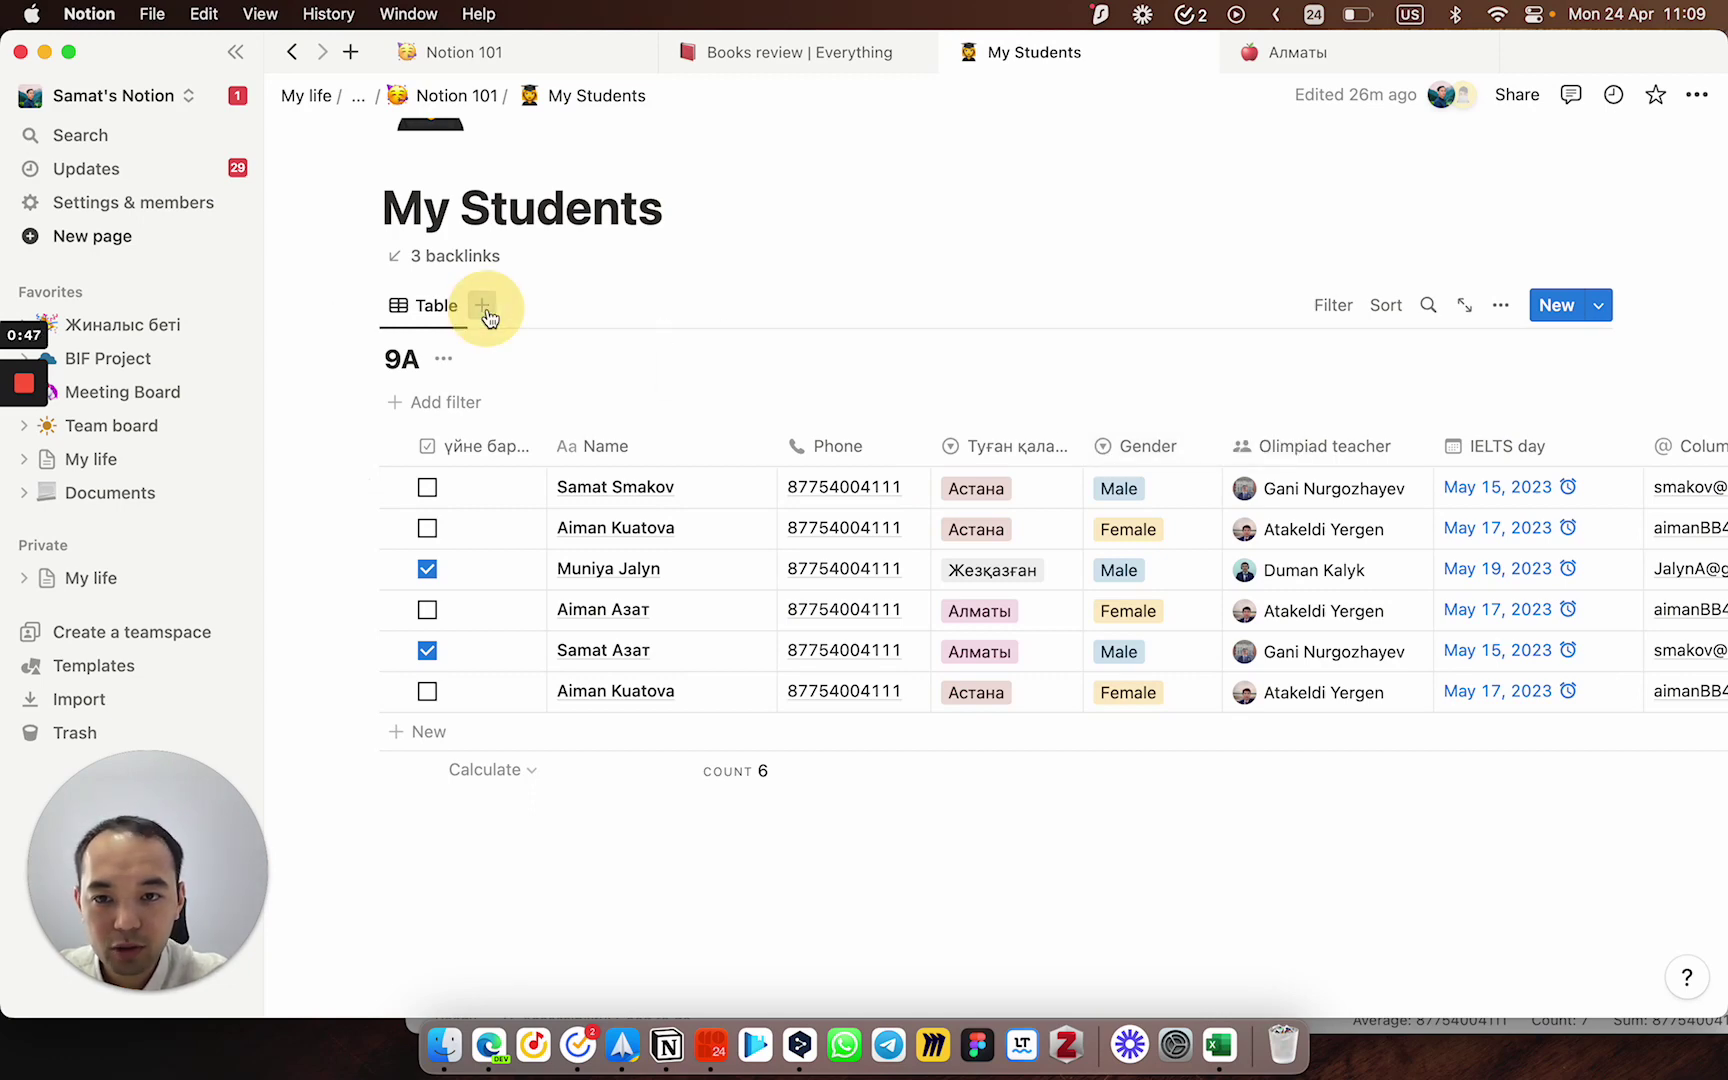
click(1291, 473)
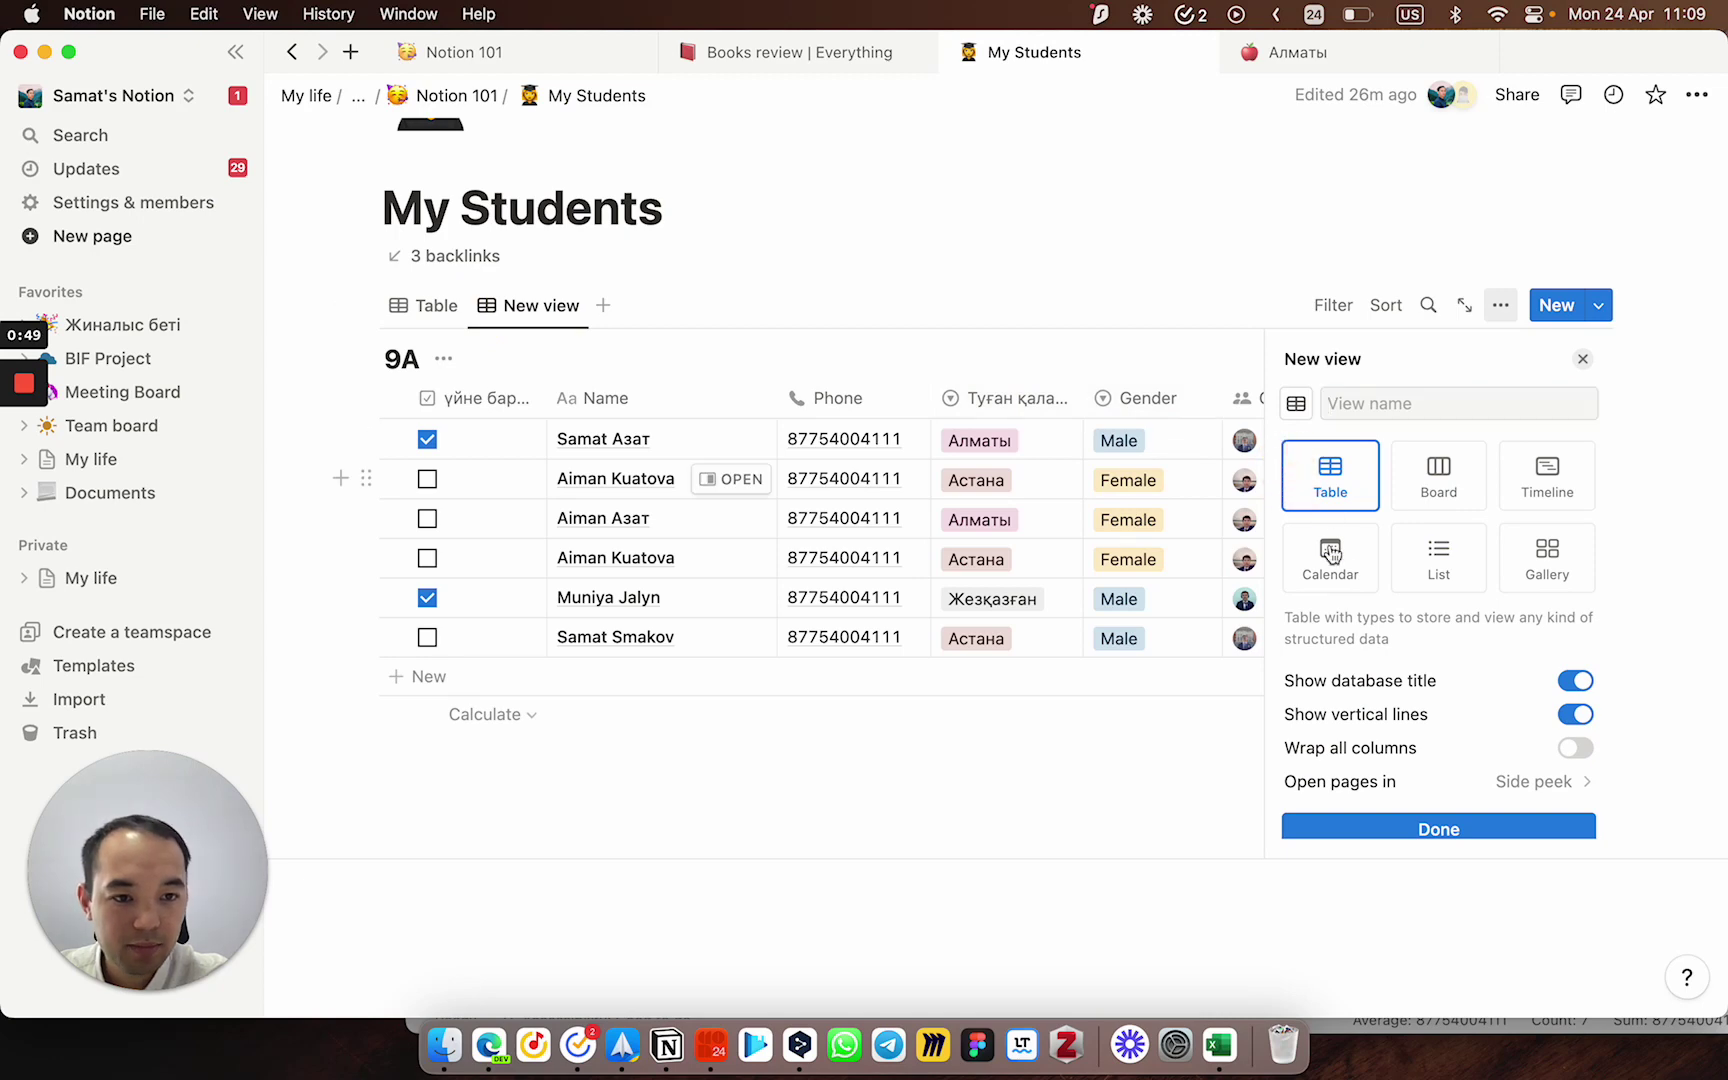
click(1425, 834)
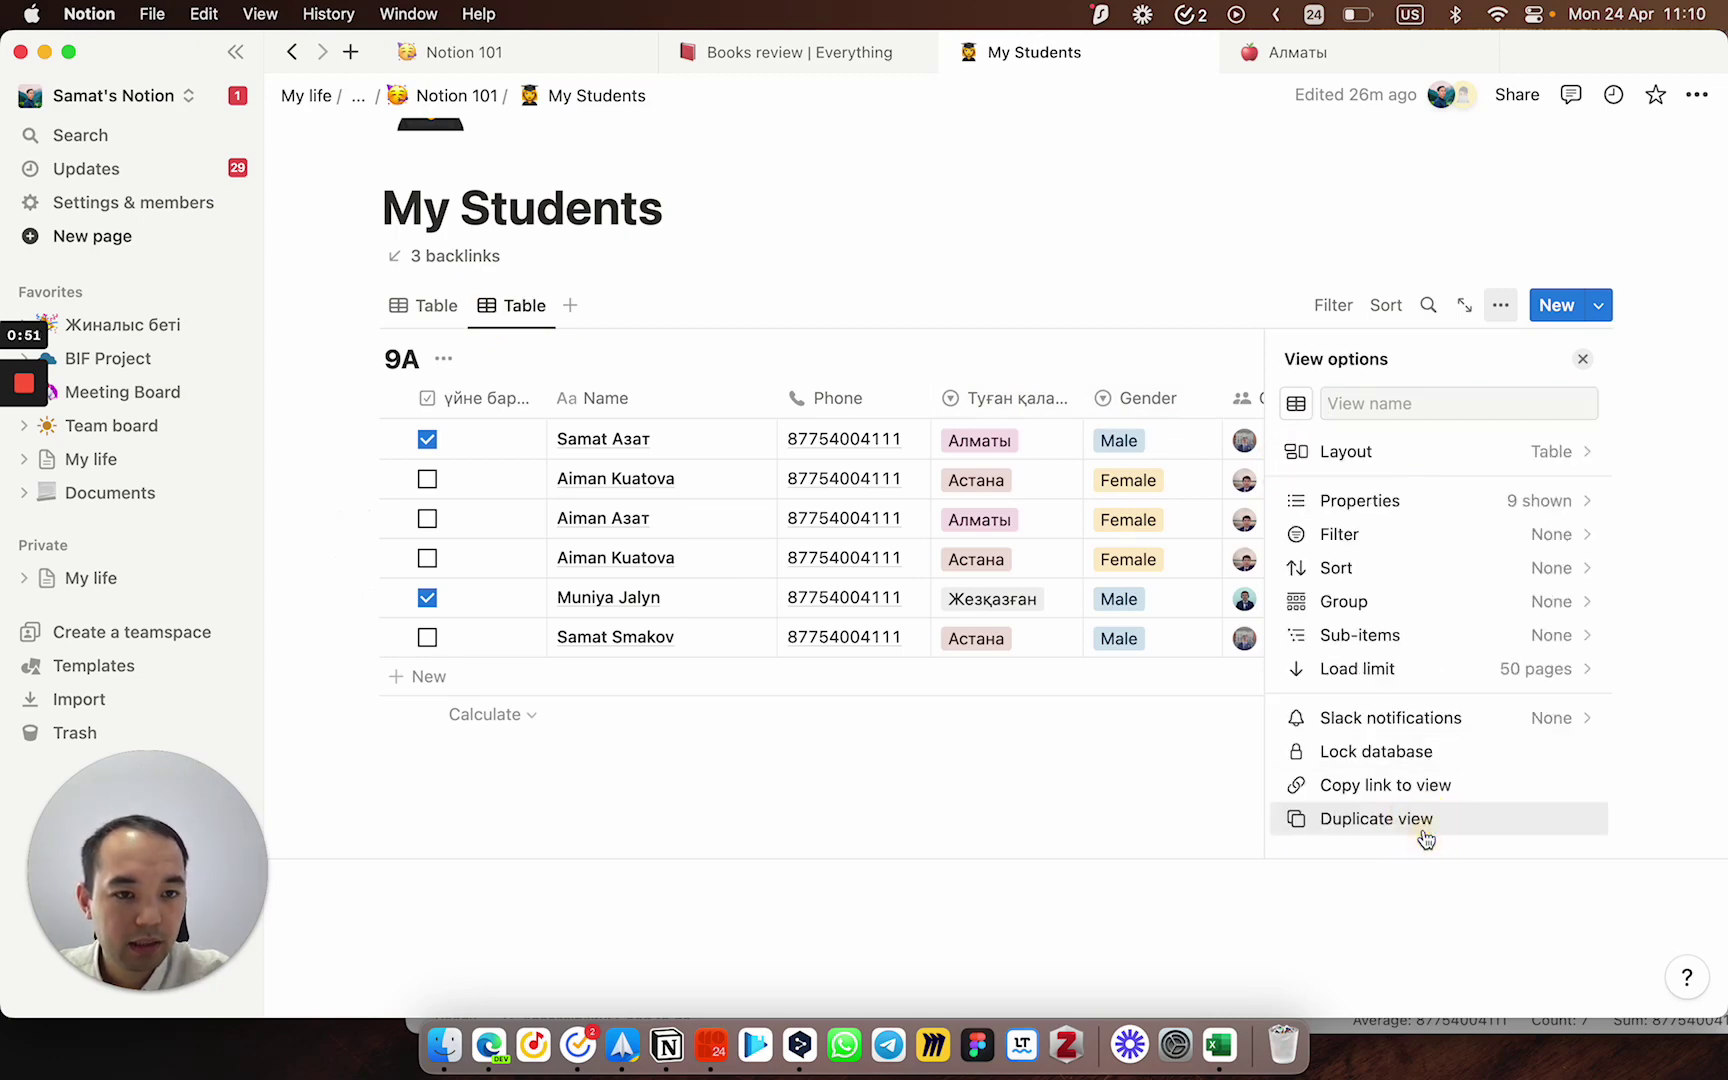
click(1582, 358)
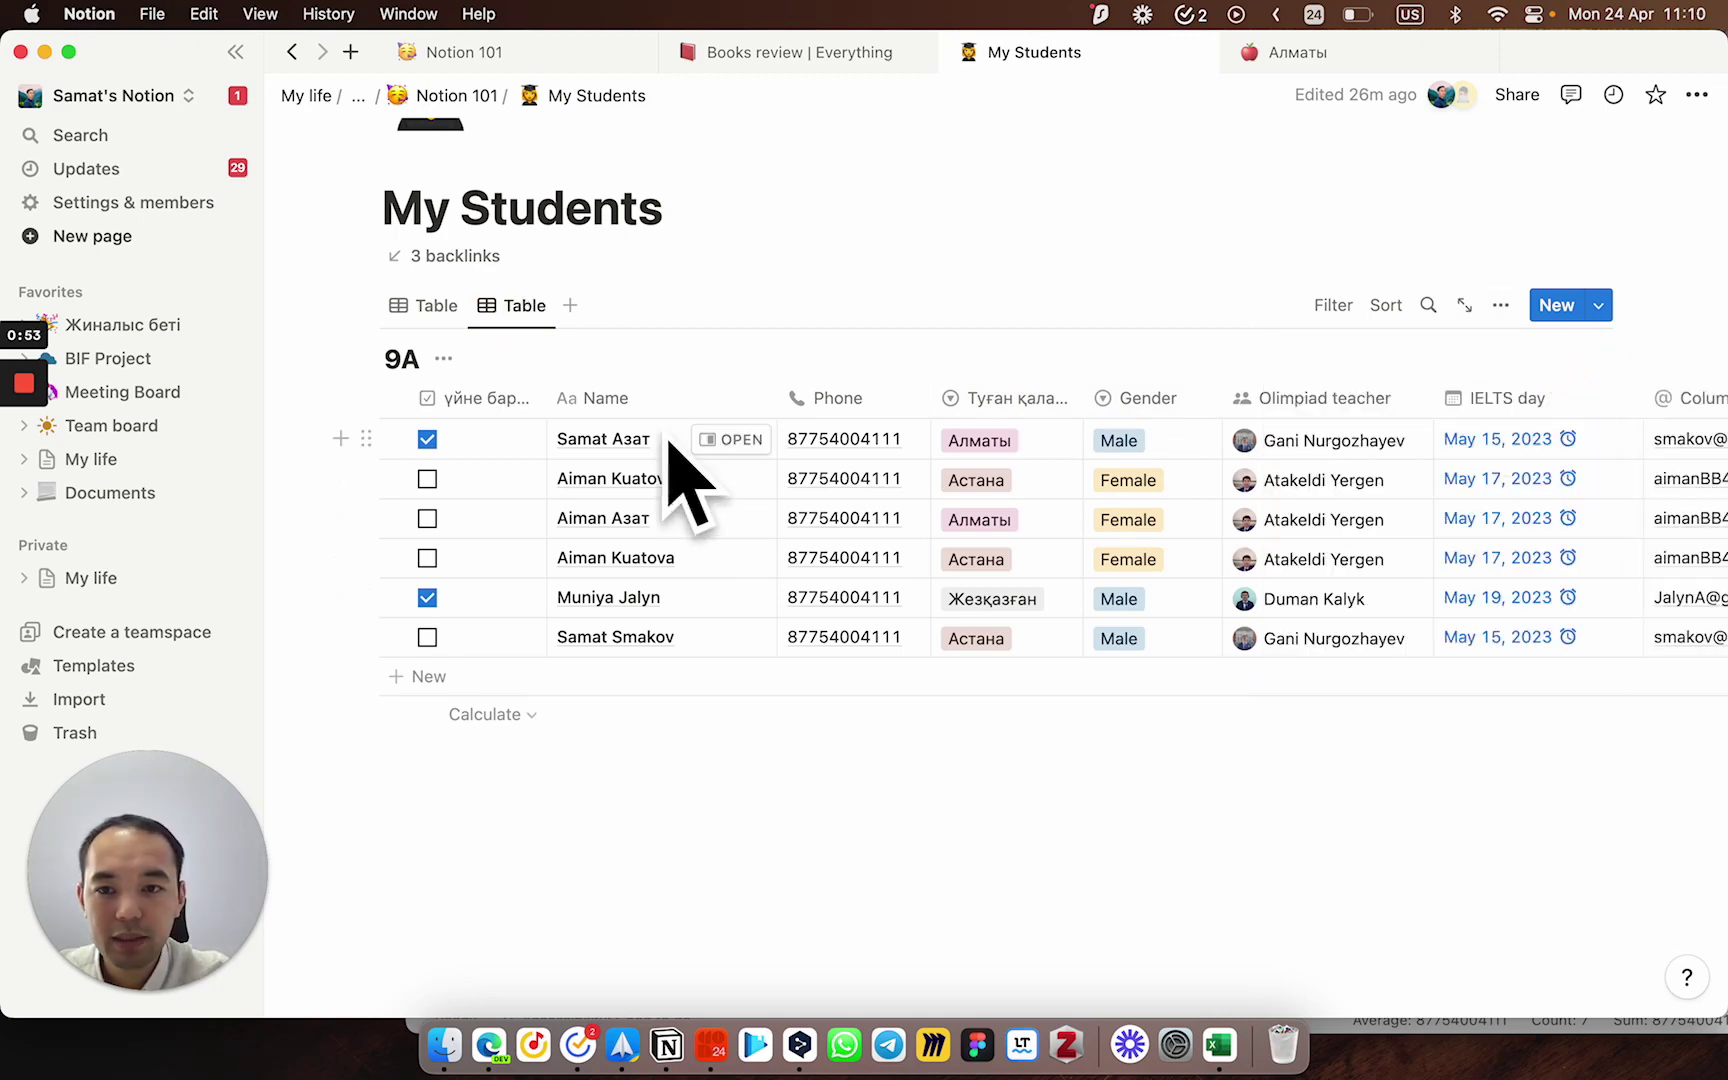
click(434, 312)
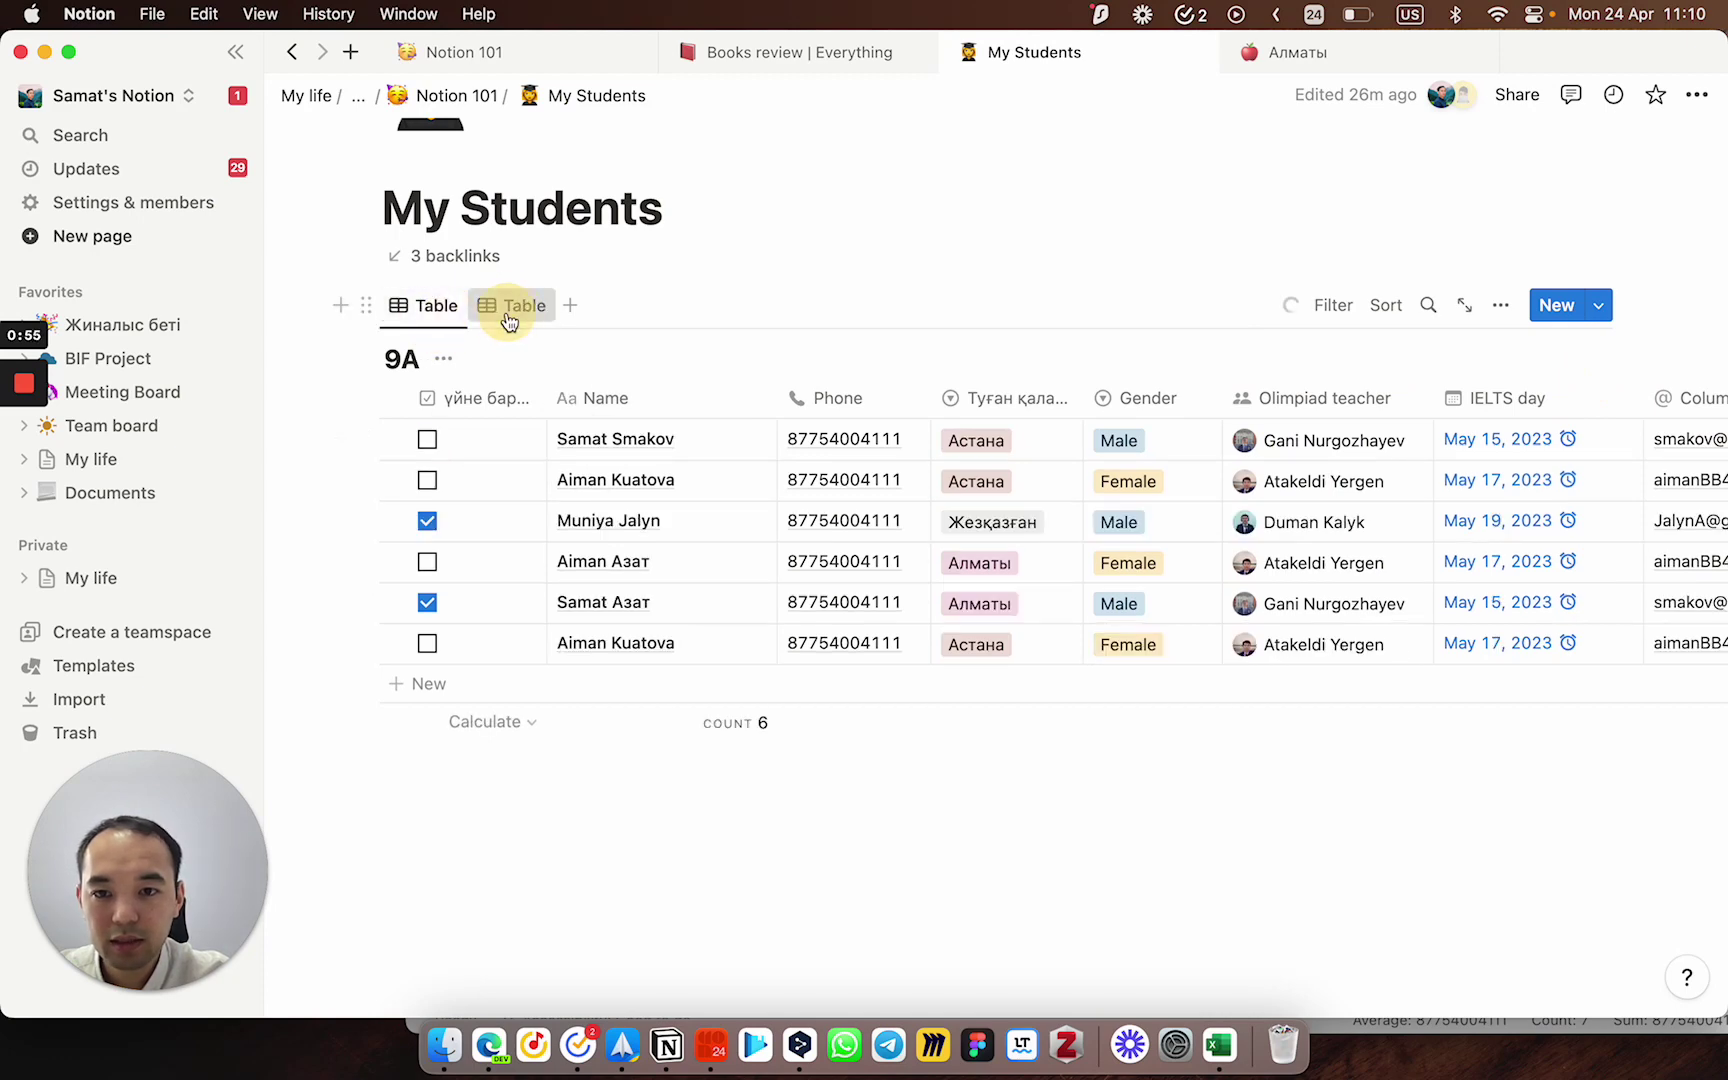
click(510, 308)
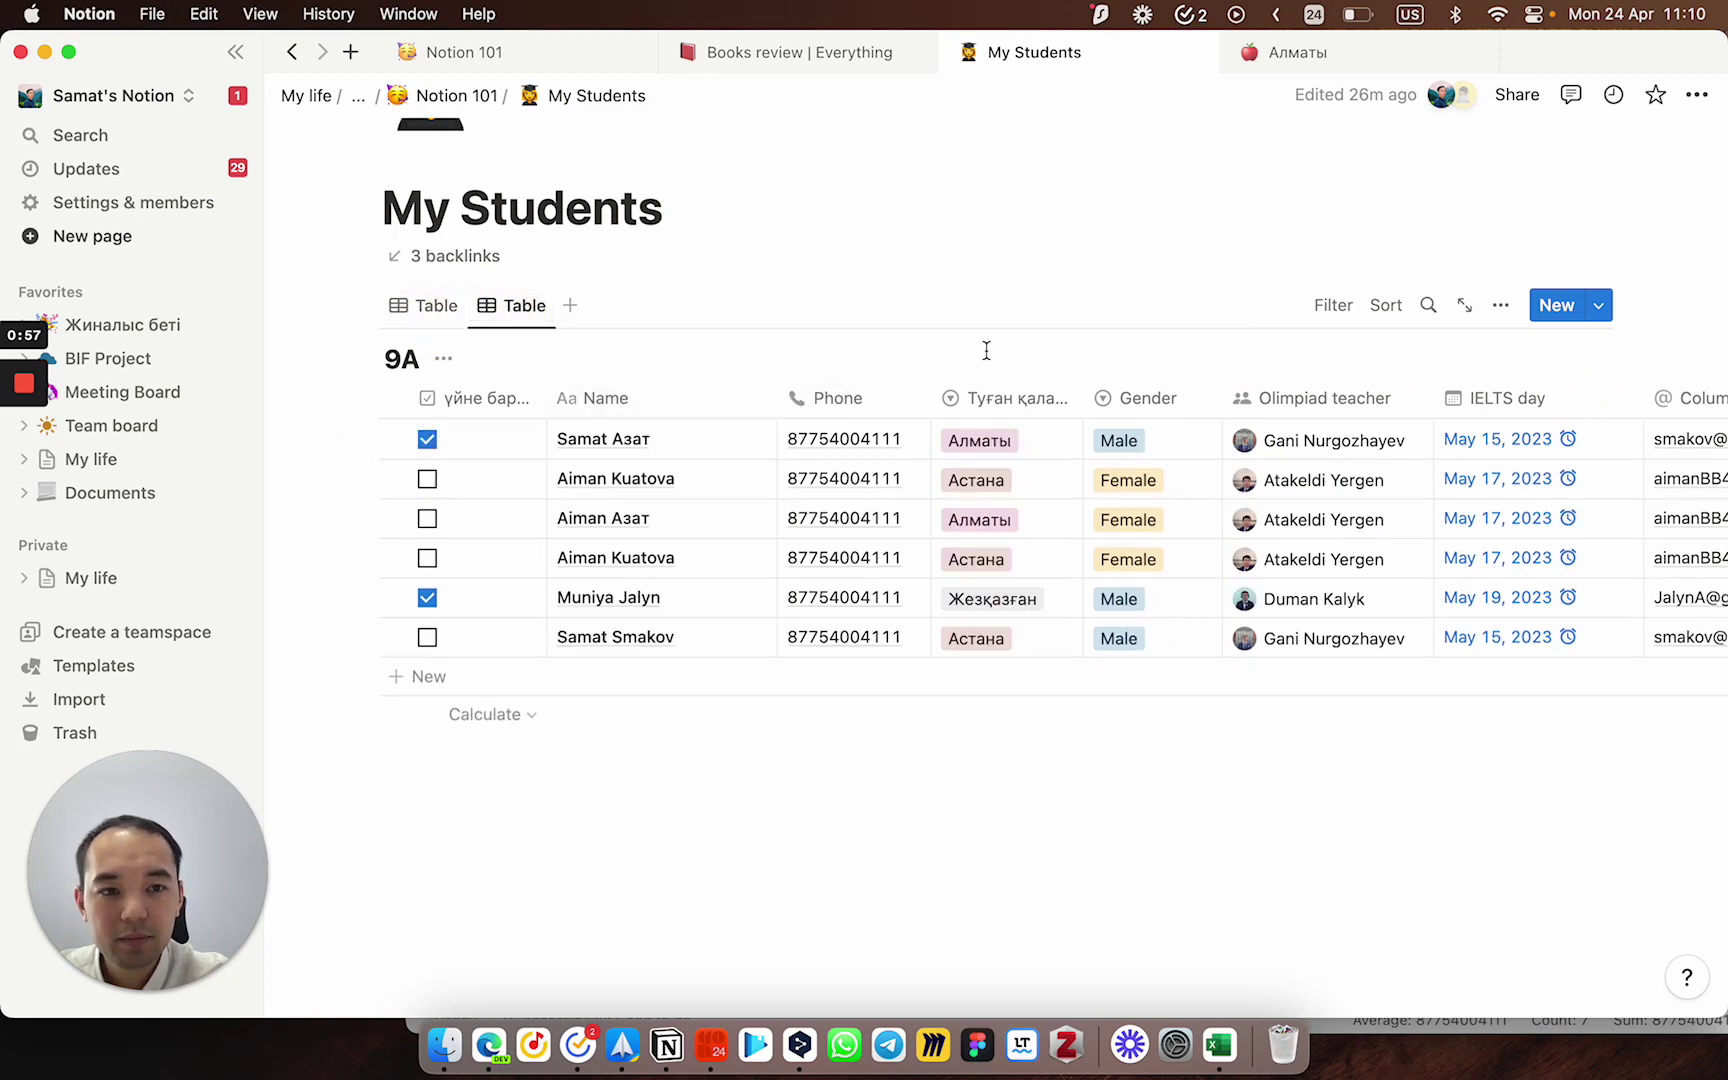
Step: Filter the new view to show only rows where үйне бардық is Unchecked, and save the filter for everyone
click(1322, 314)
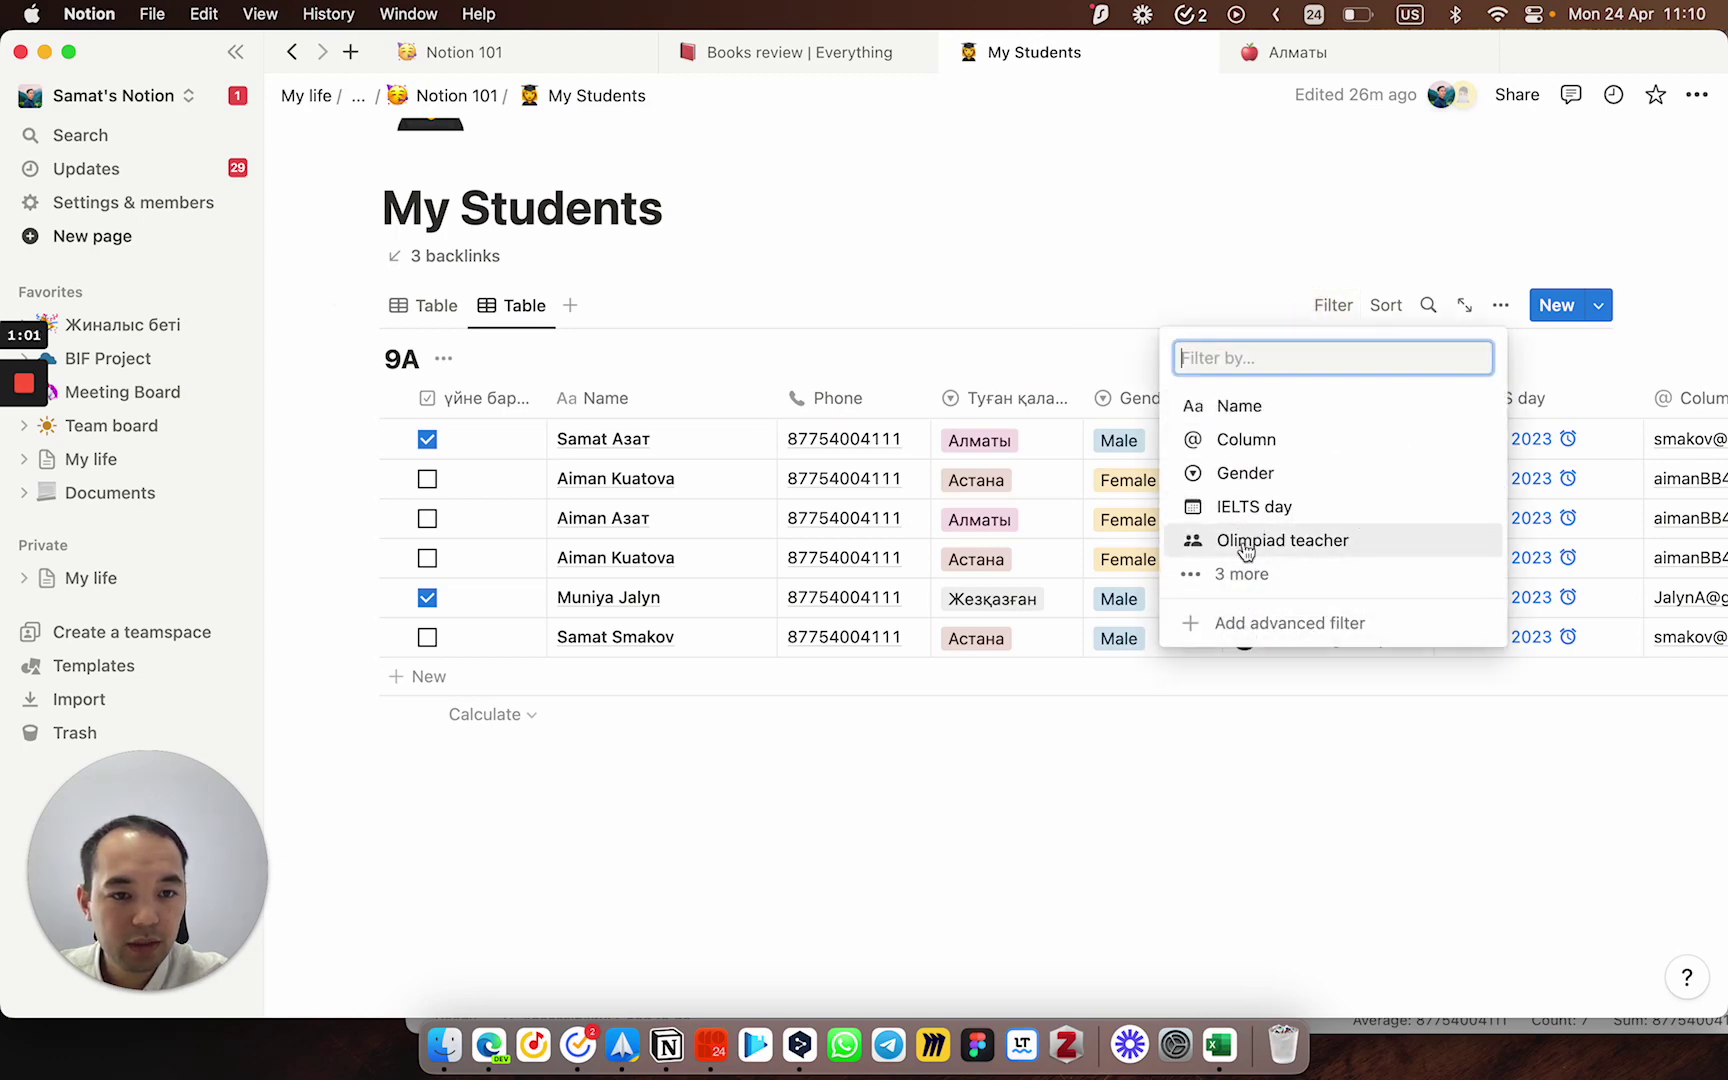
click(1241, 573)
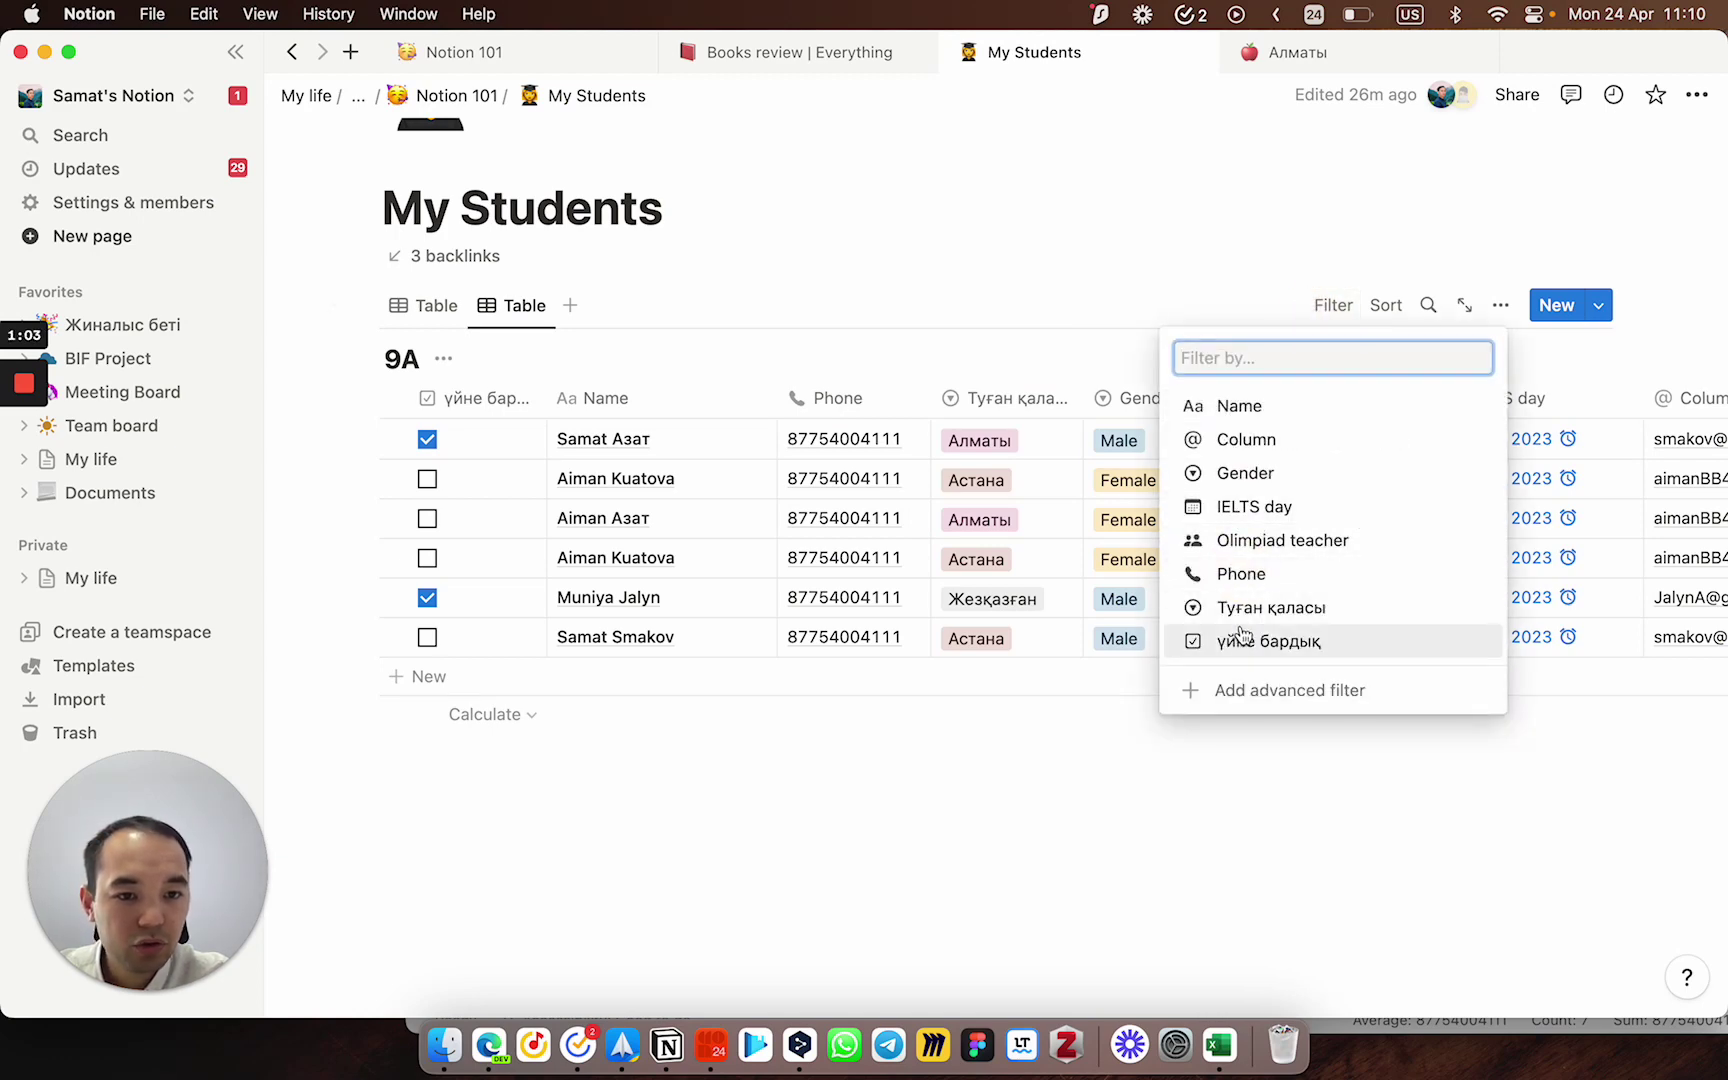
click(1243, 745)
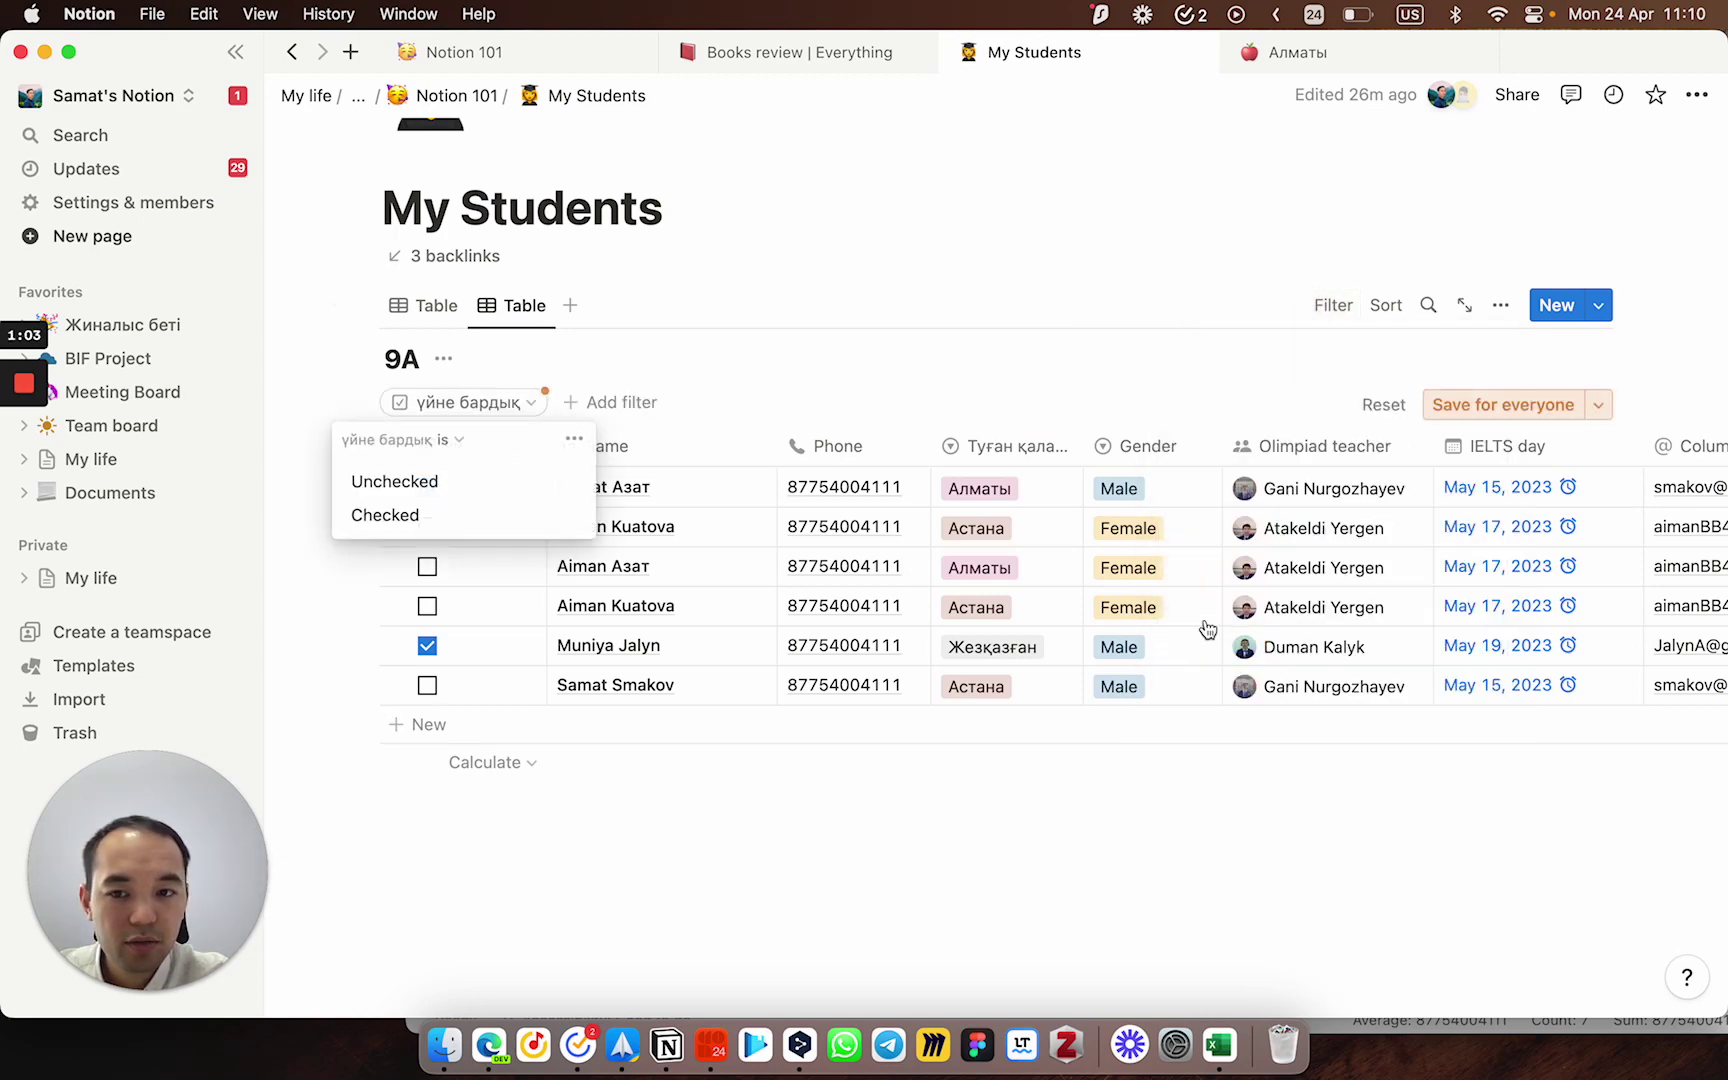
click(556, 484)
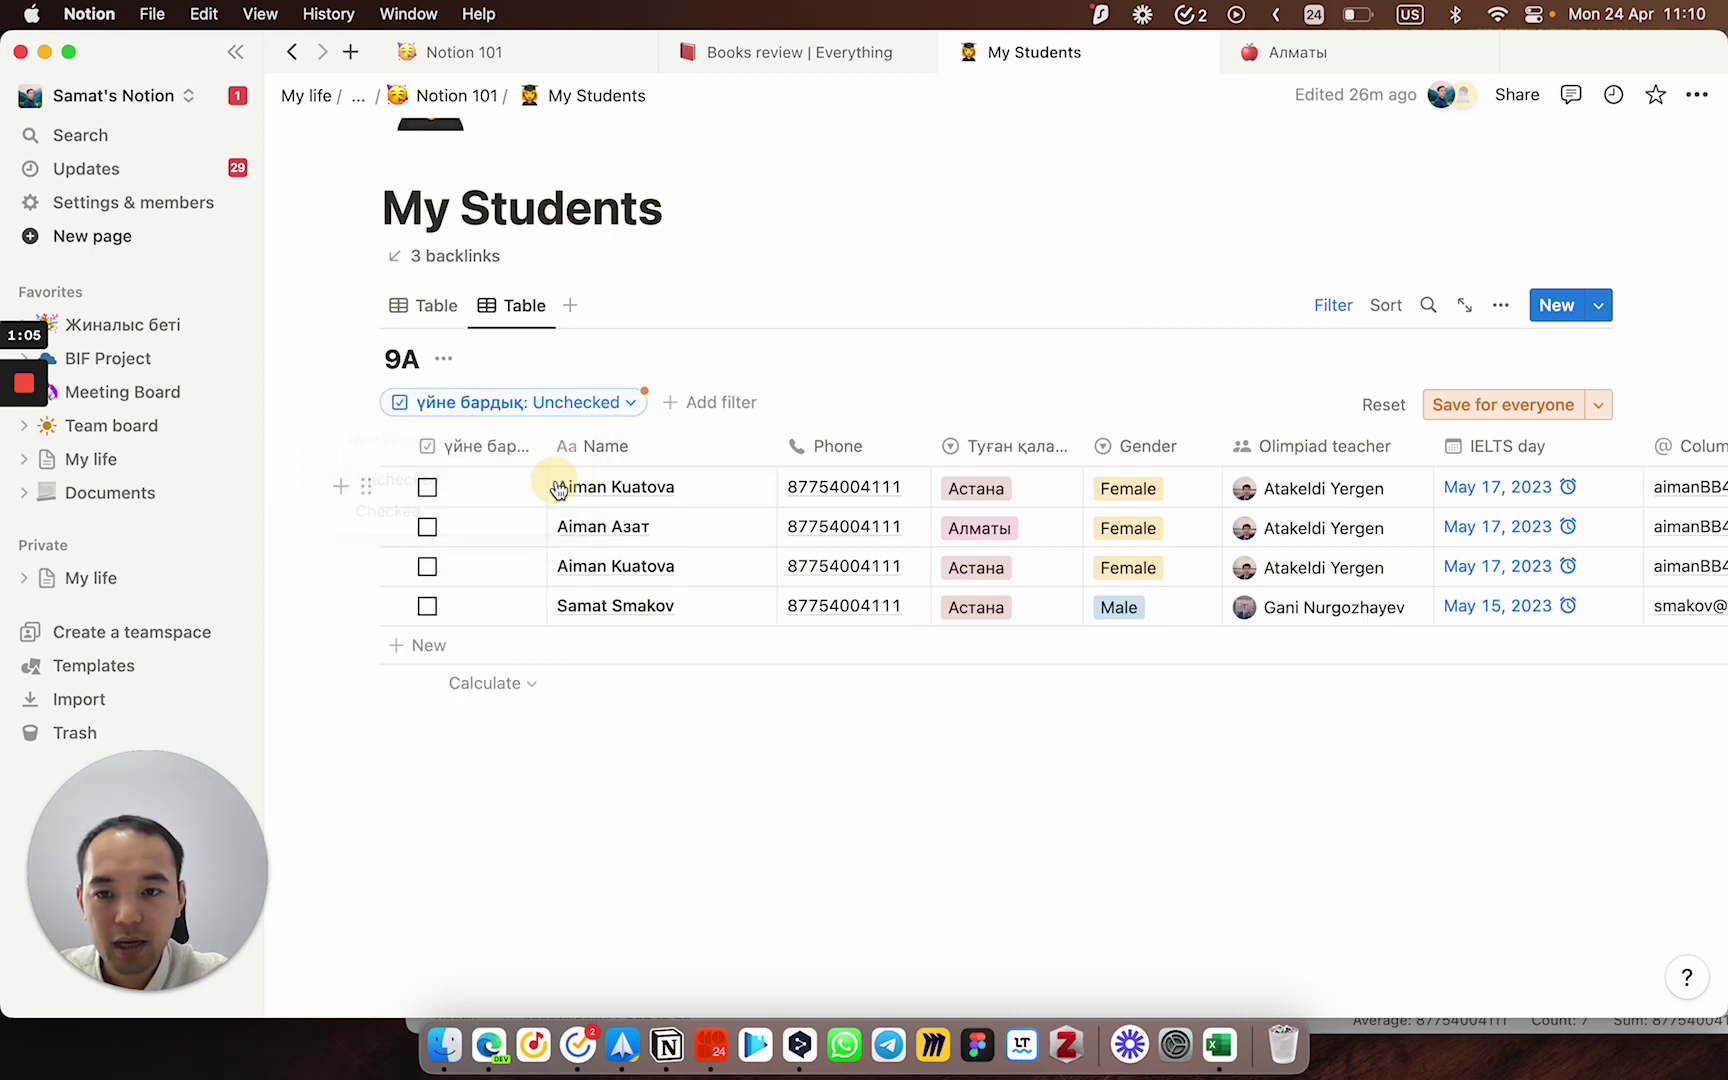
click(1451, 403)
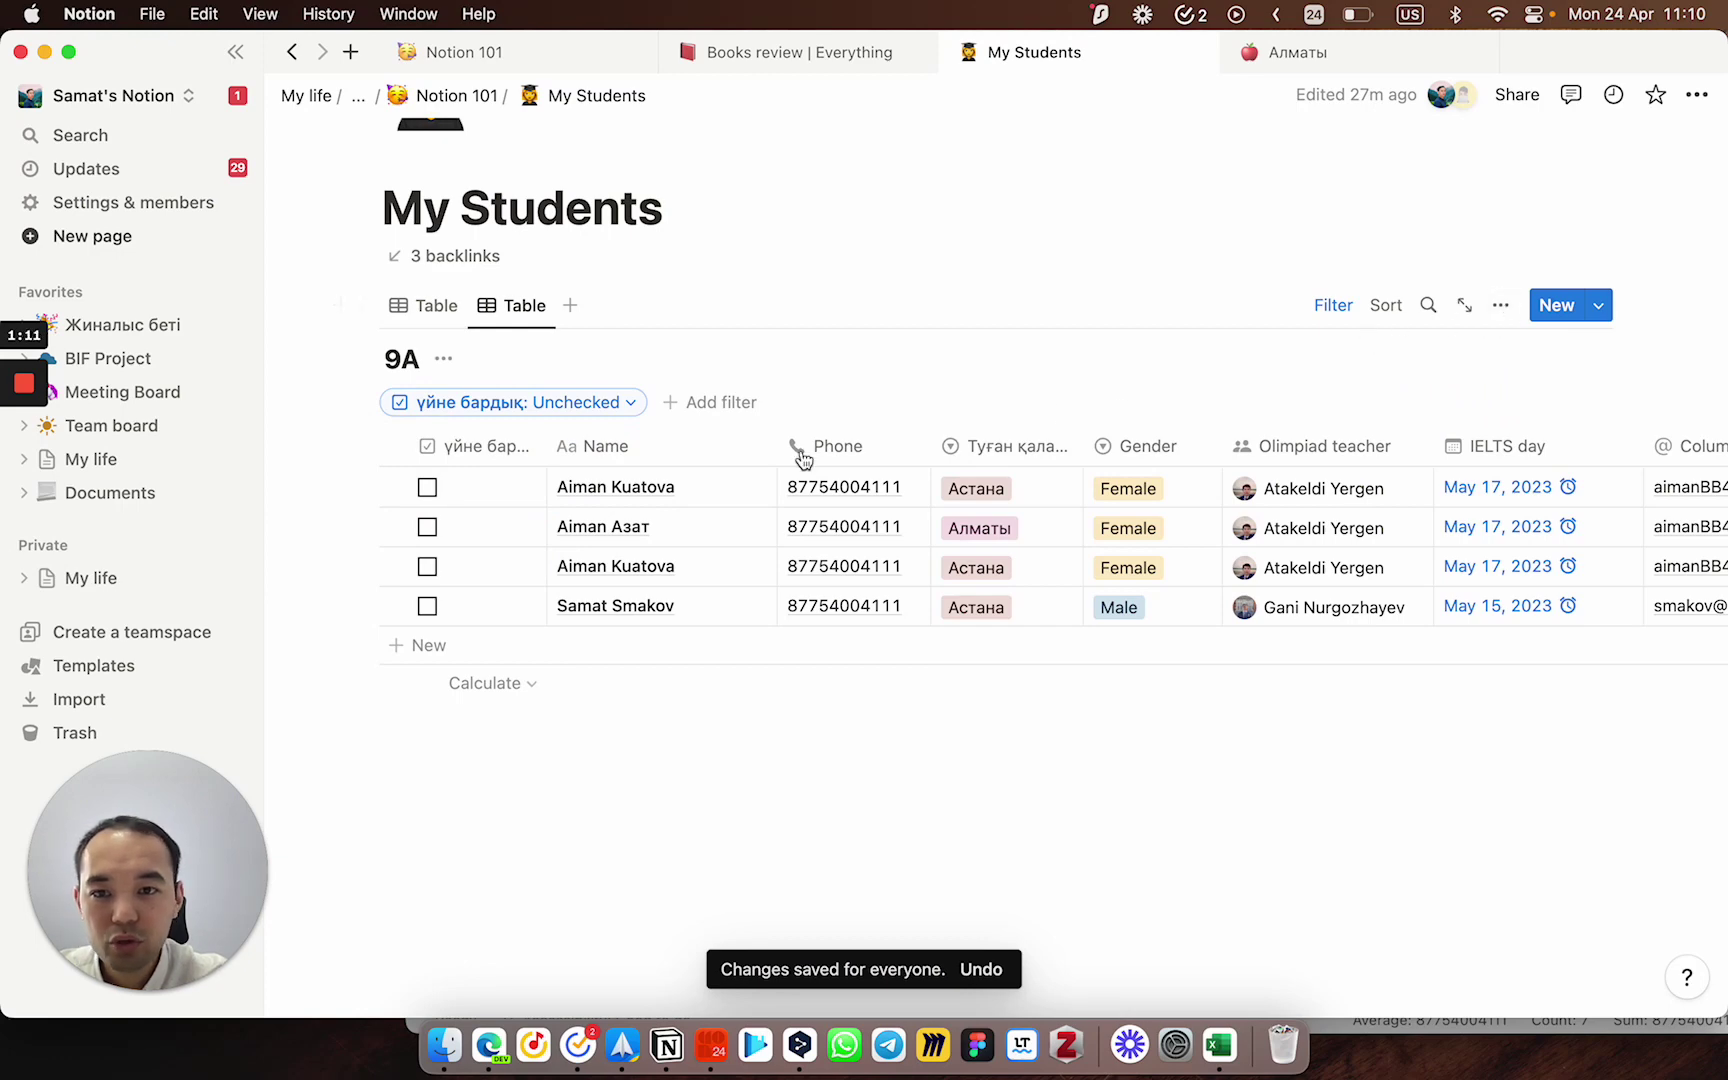
Step: Rename the filtered view as Үйіне бару керек
click(527, 305)
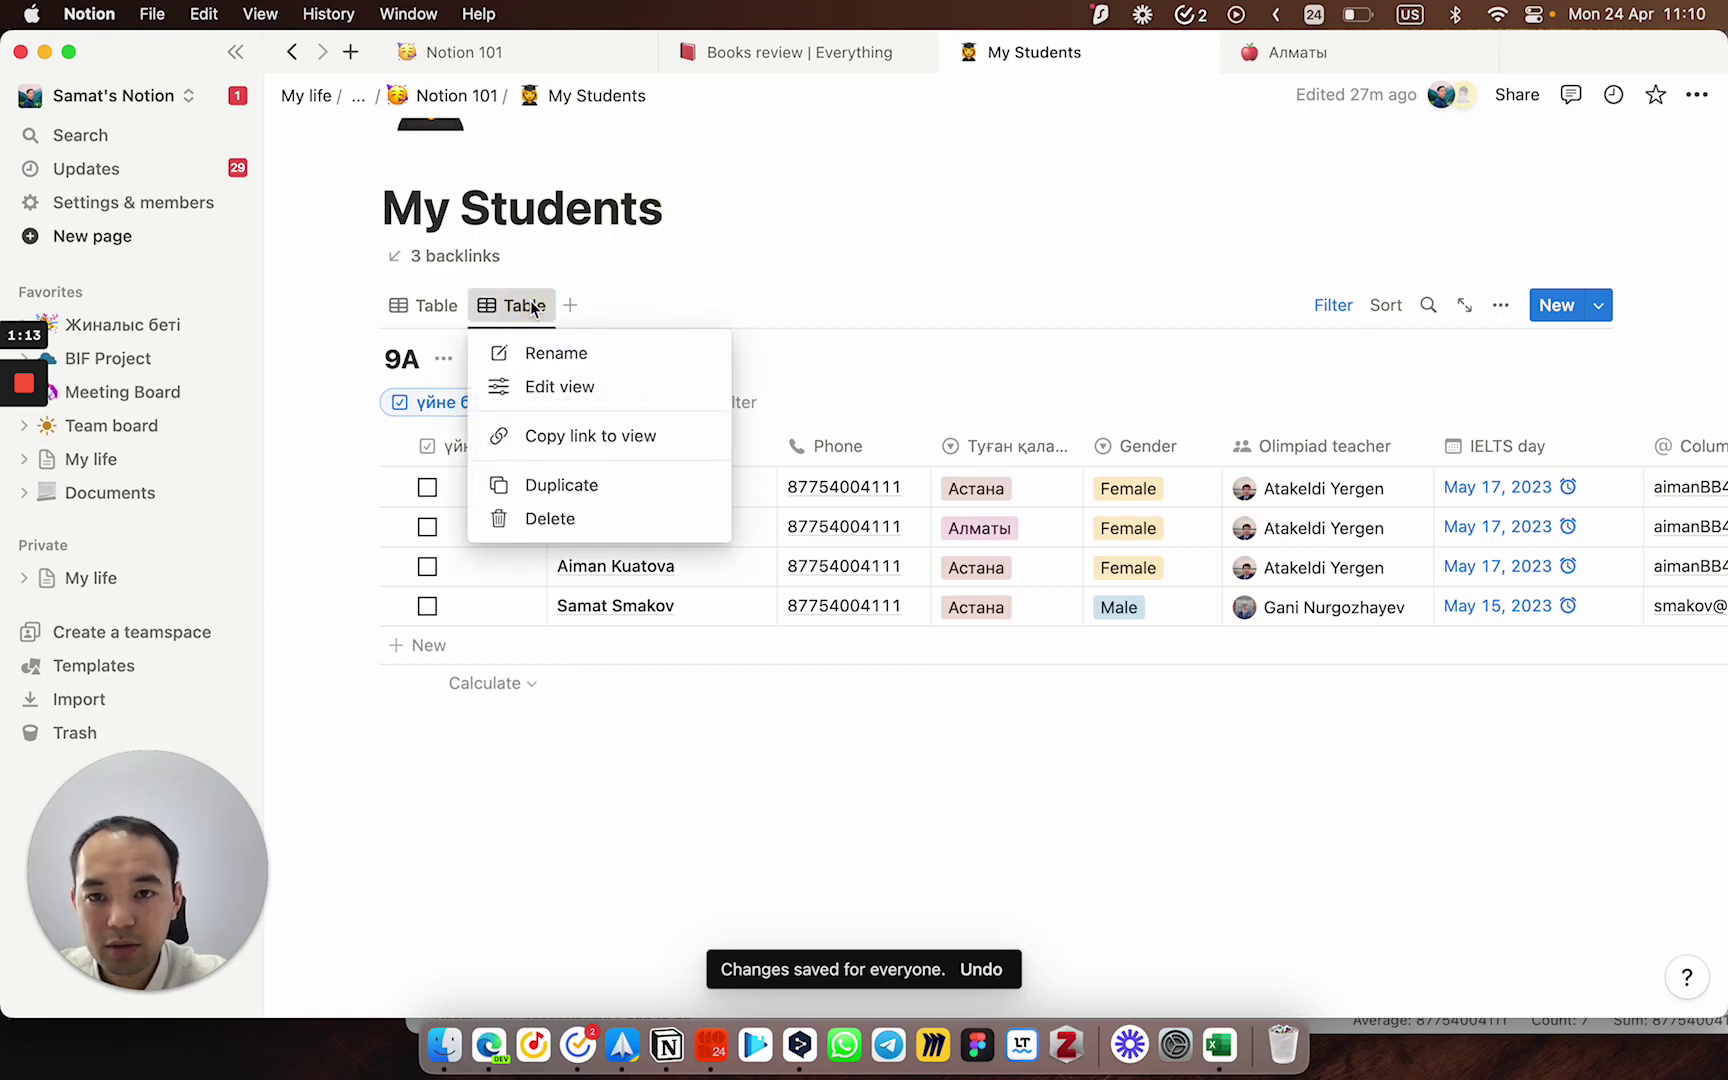
click(550, 352)
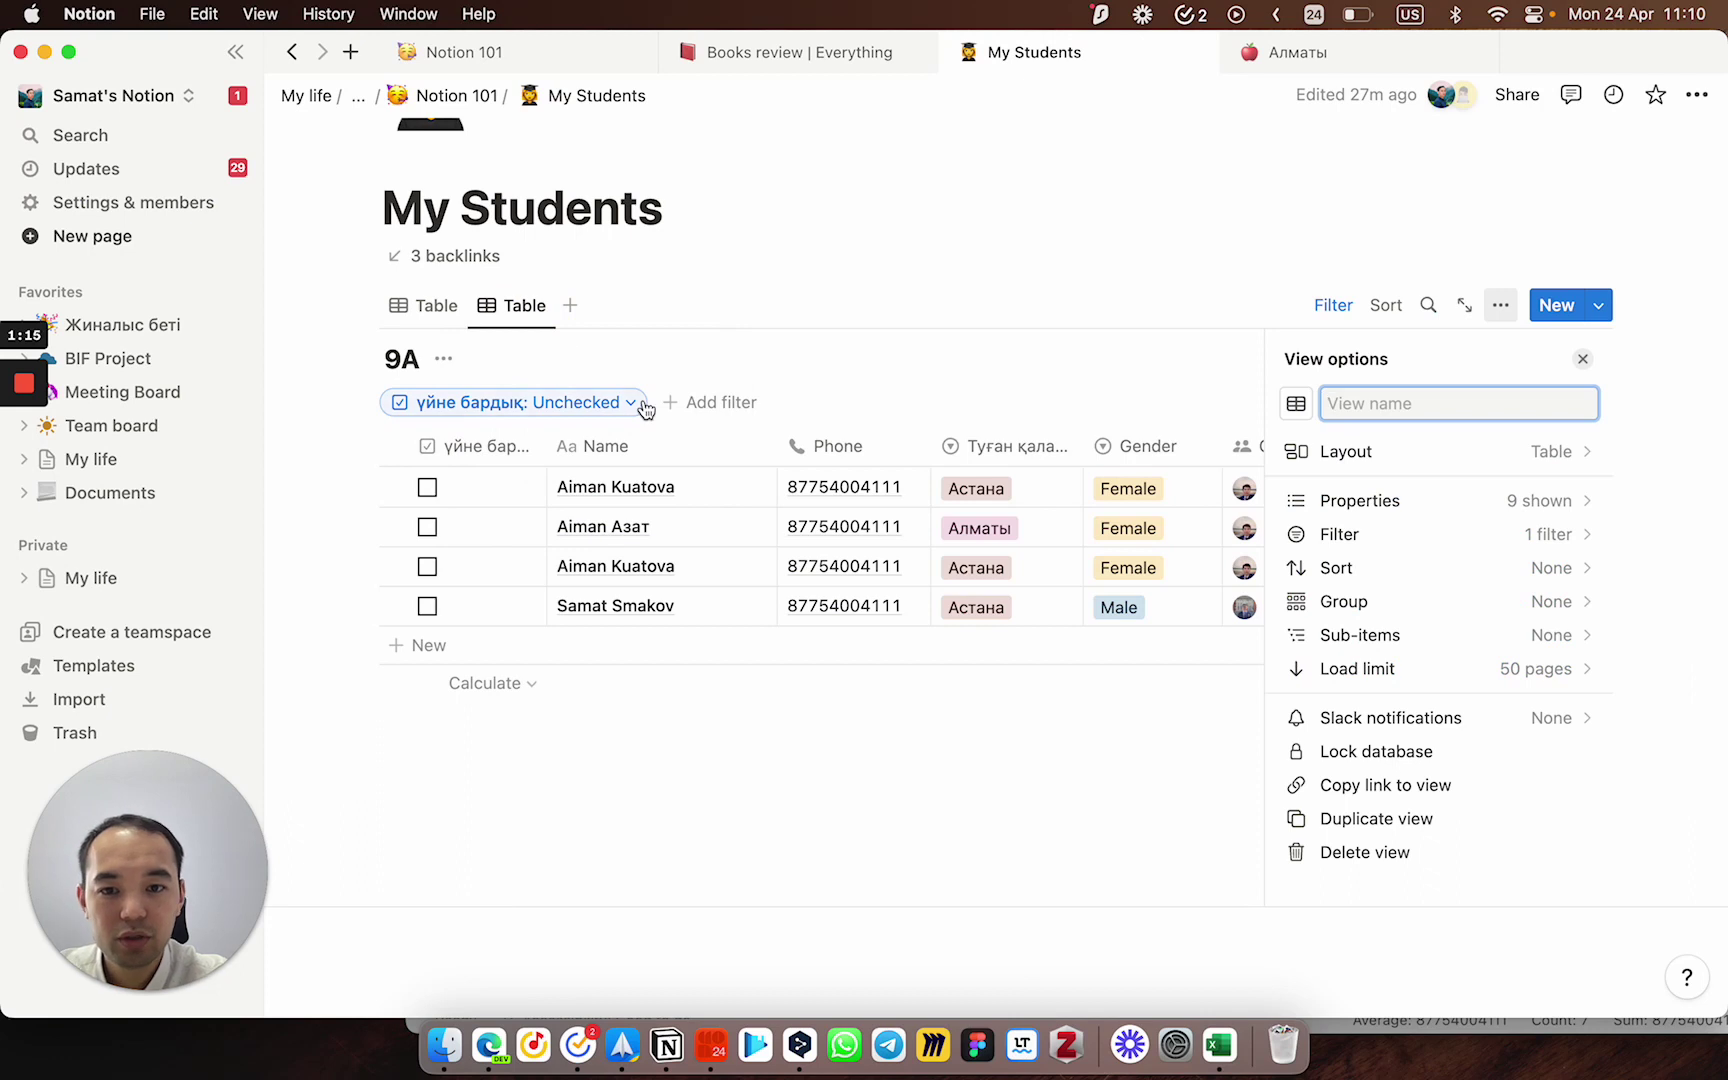
text(*q)
key(BackSpace)
key(BackSpace)
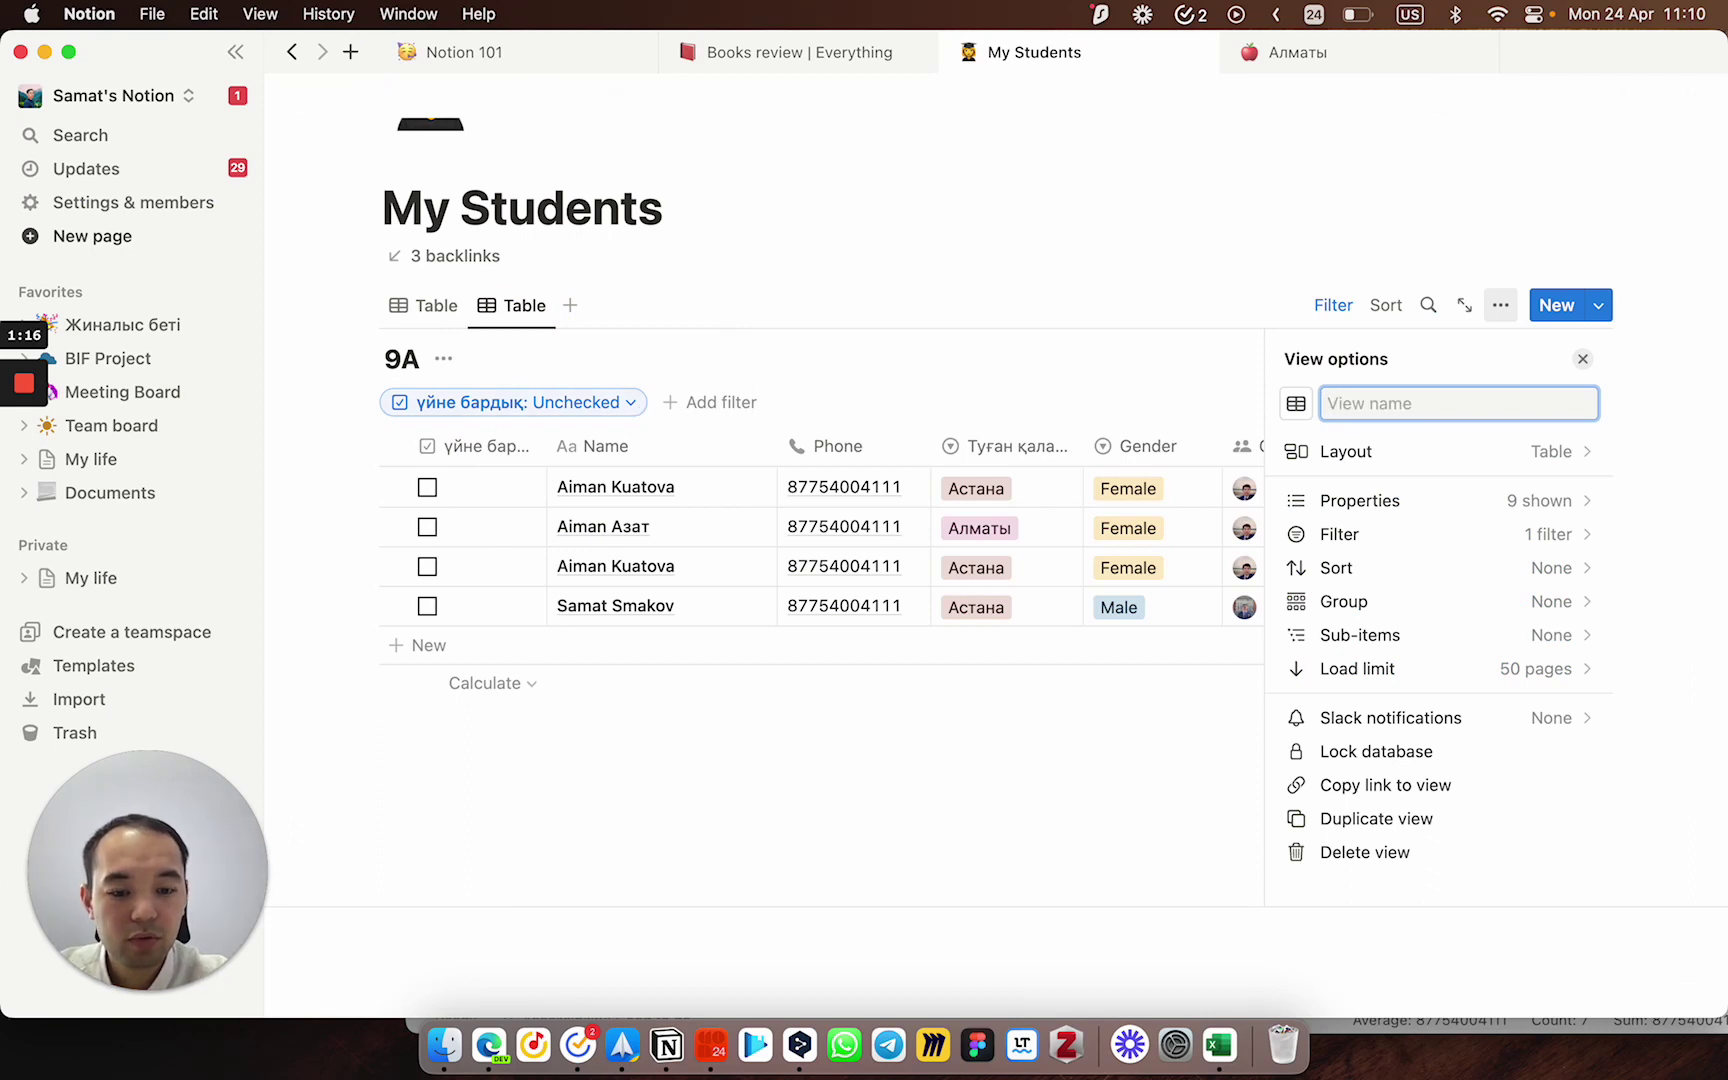
text(*q)
key(BackSpace)
key(BackSpace)
key(ctrl+space)
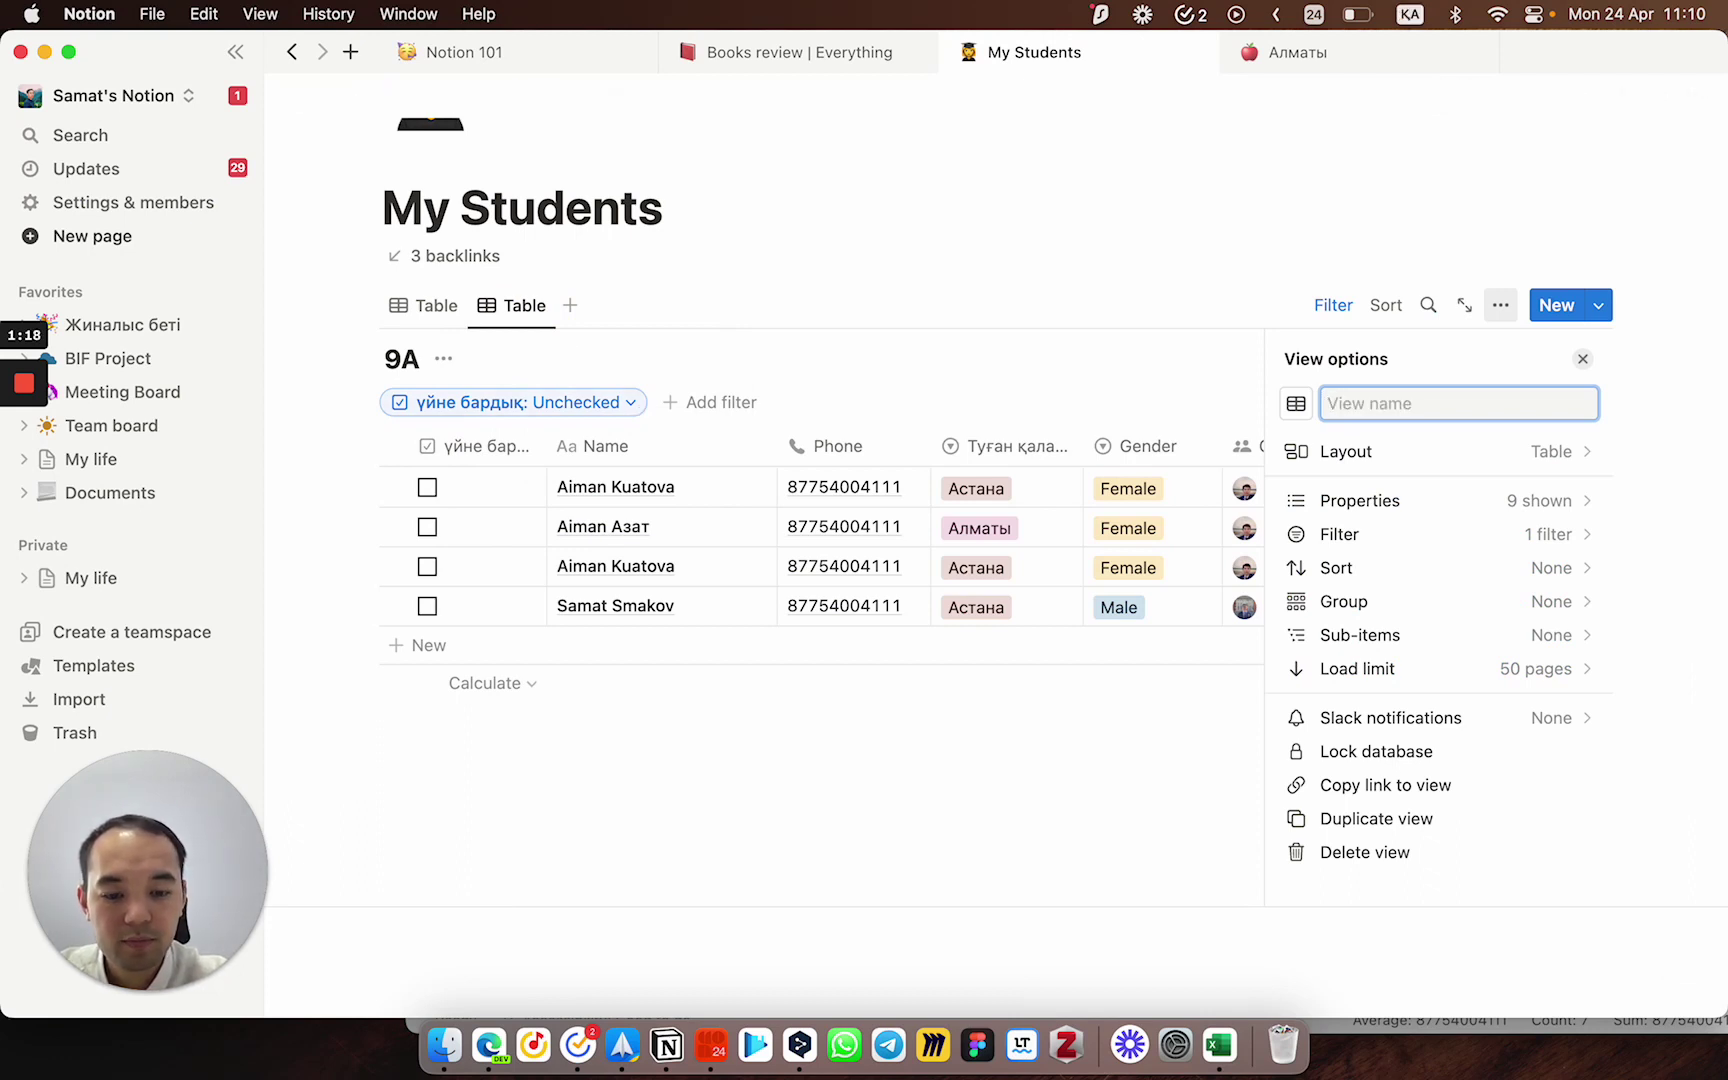
text(Ү)
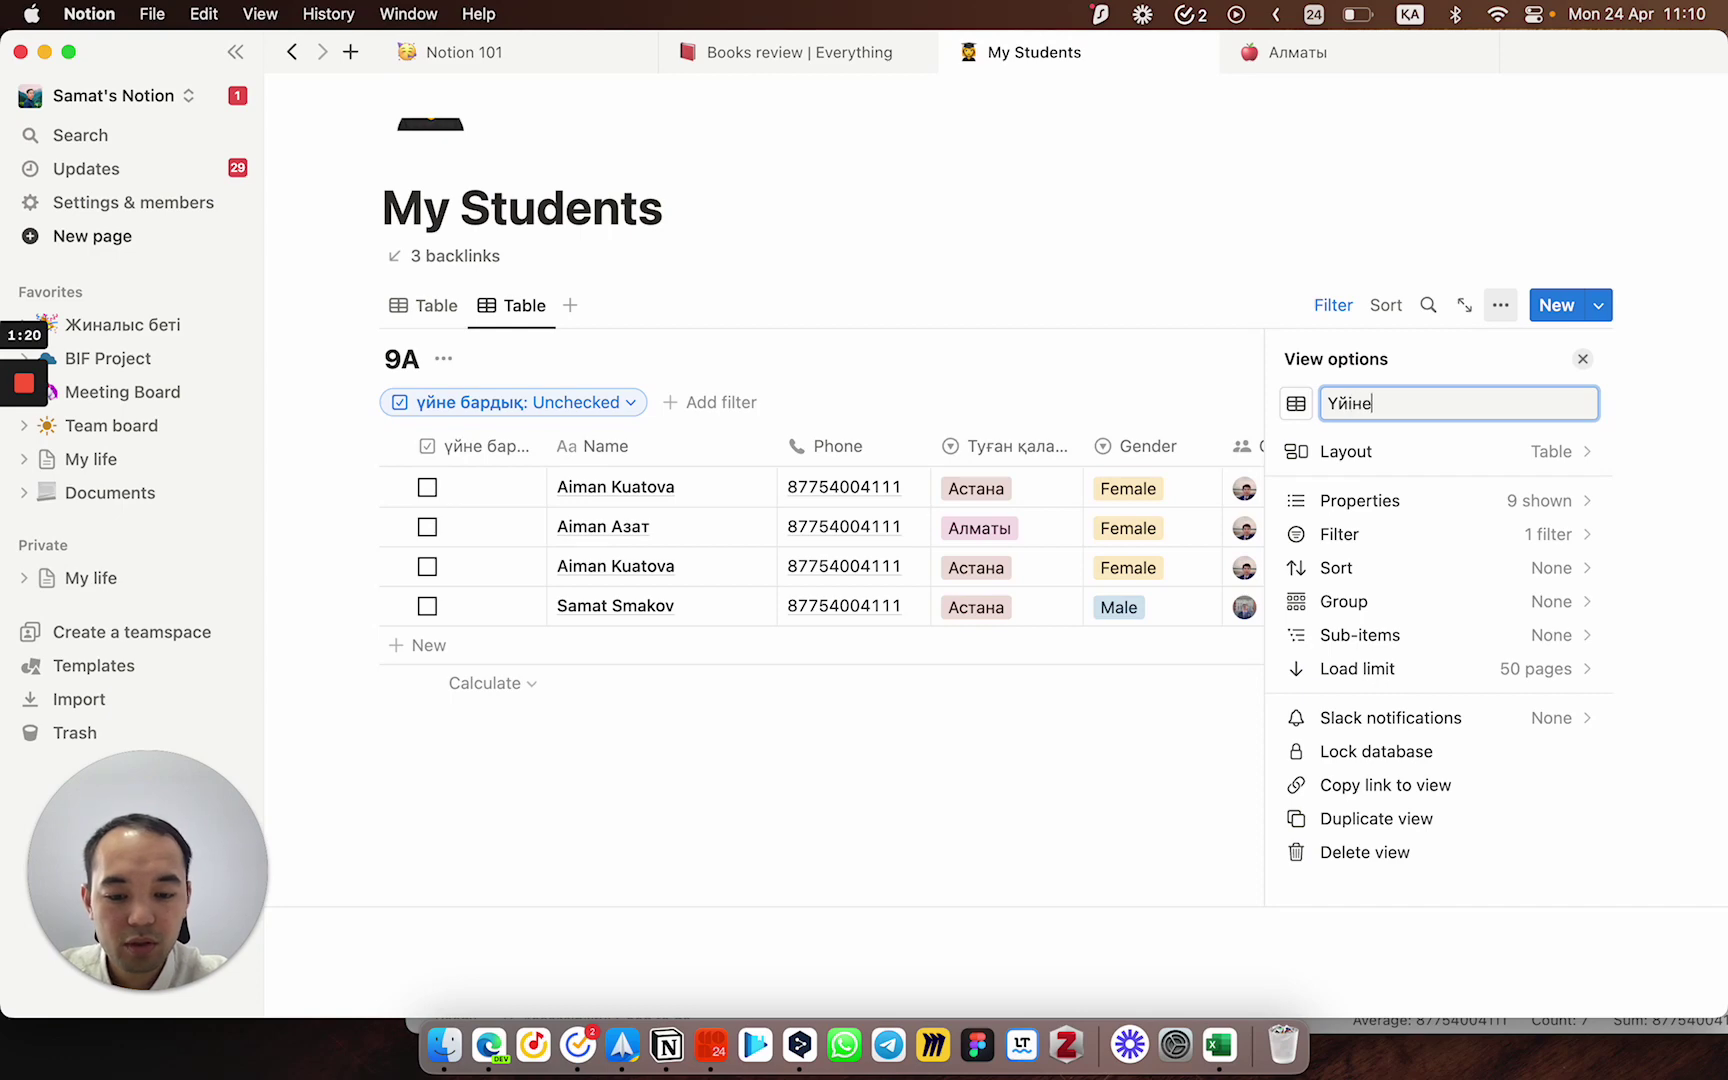
text(йіне бару керек)
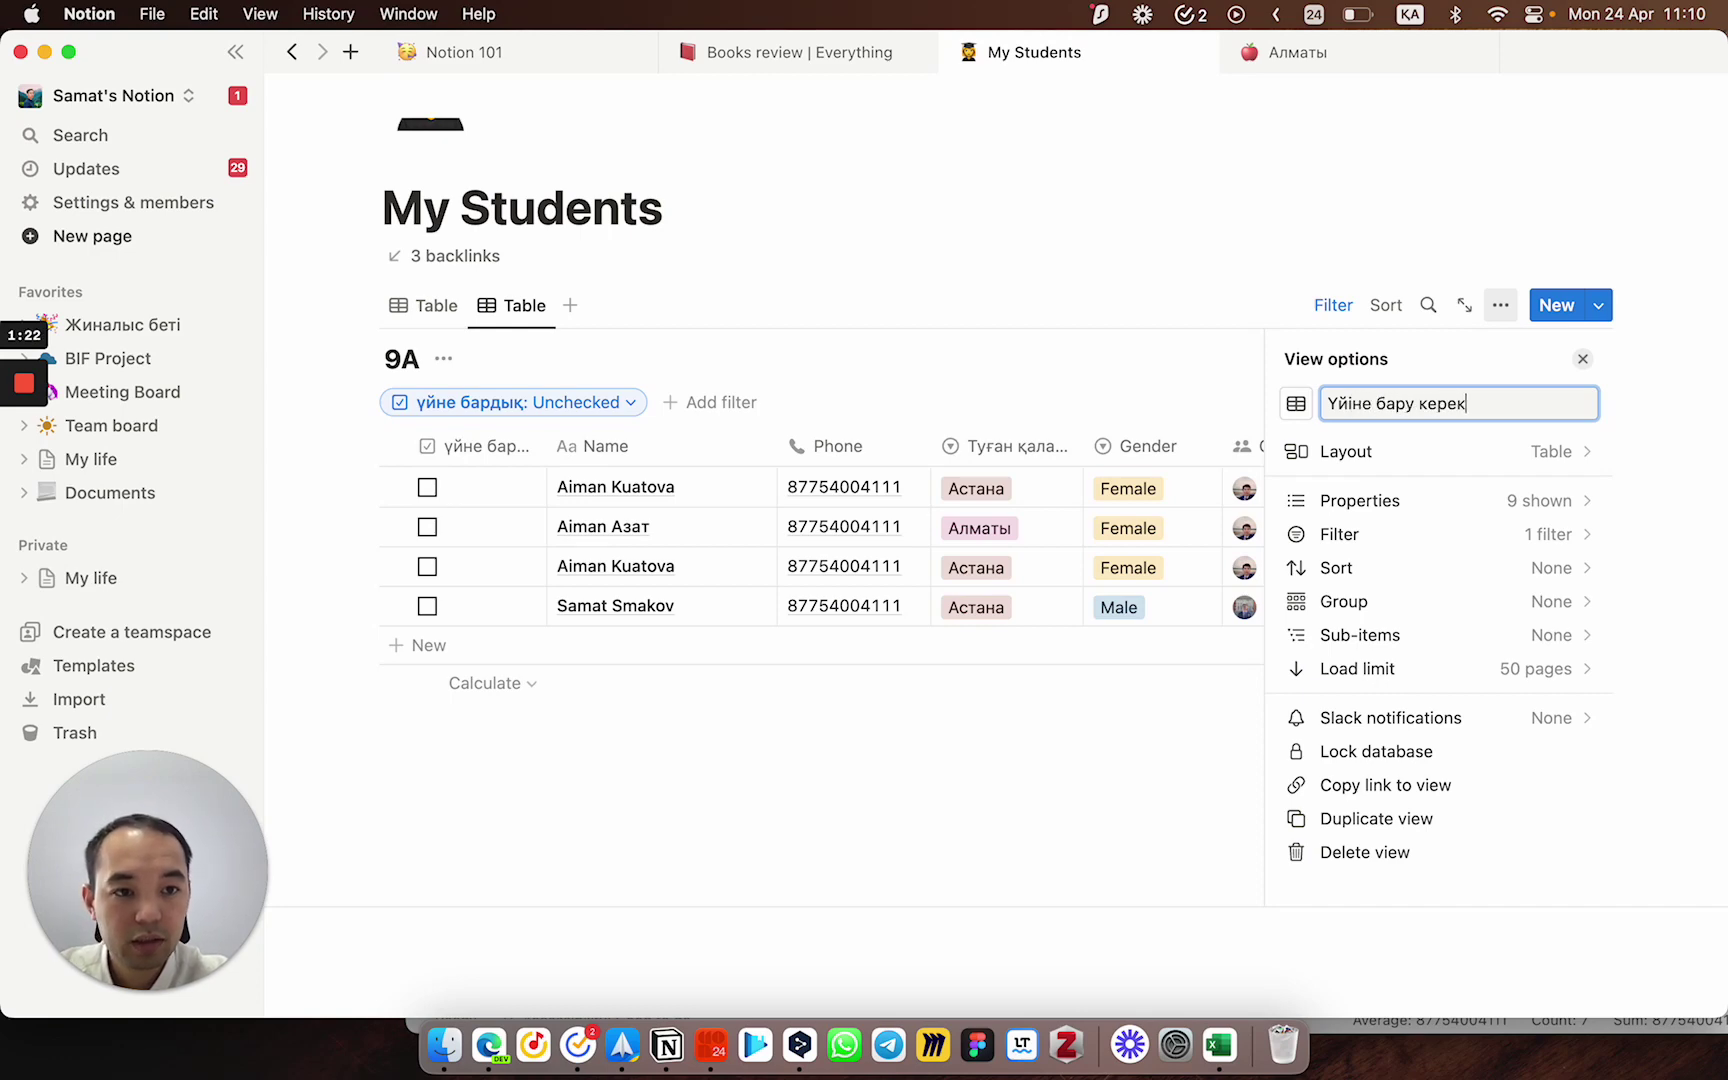
click(889, 325)
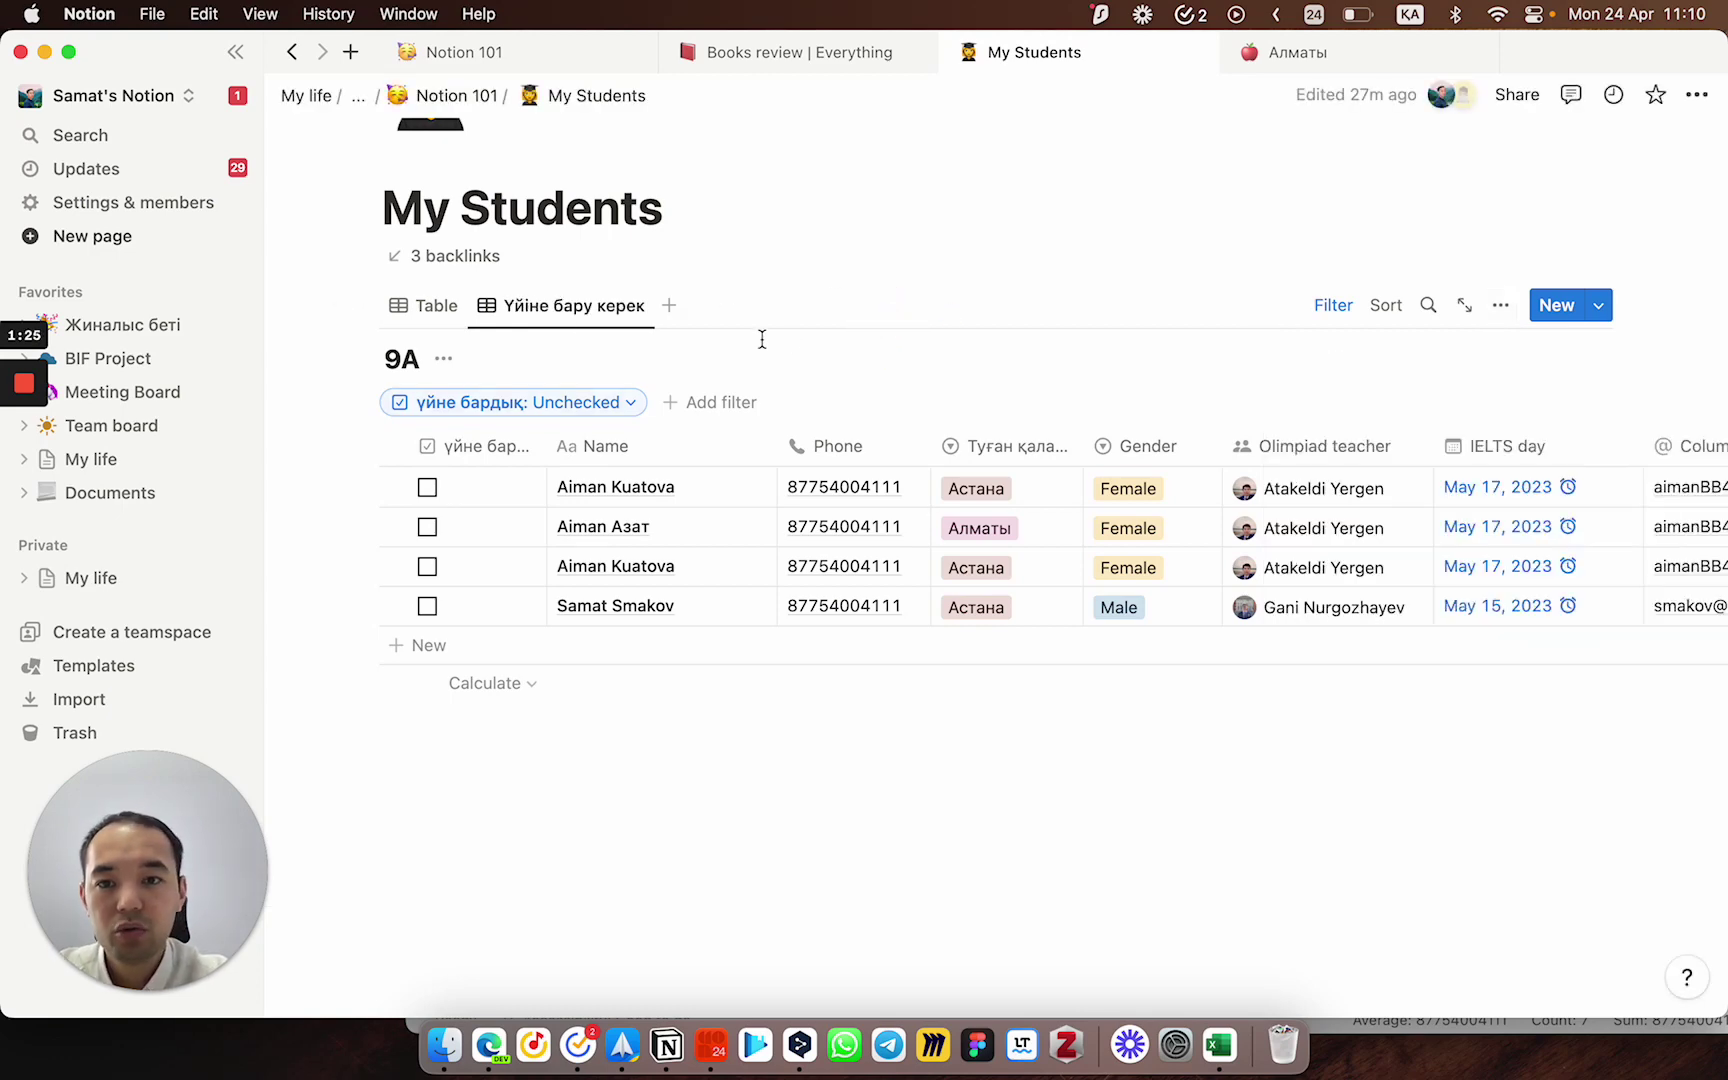
Step: Hide the filter bar and compare the original Table view with the Үйіне бару керек view
click(1331, 304)
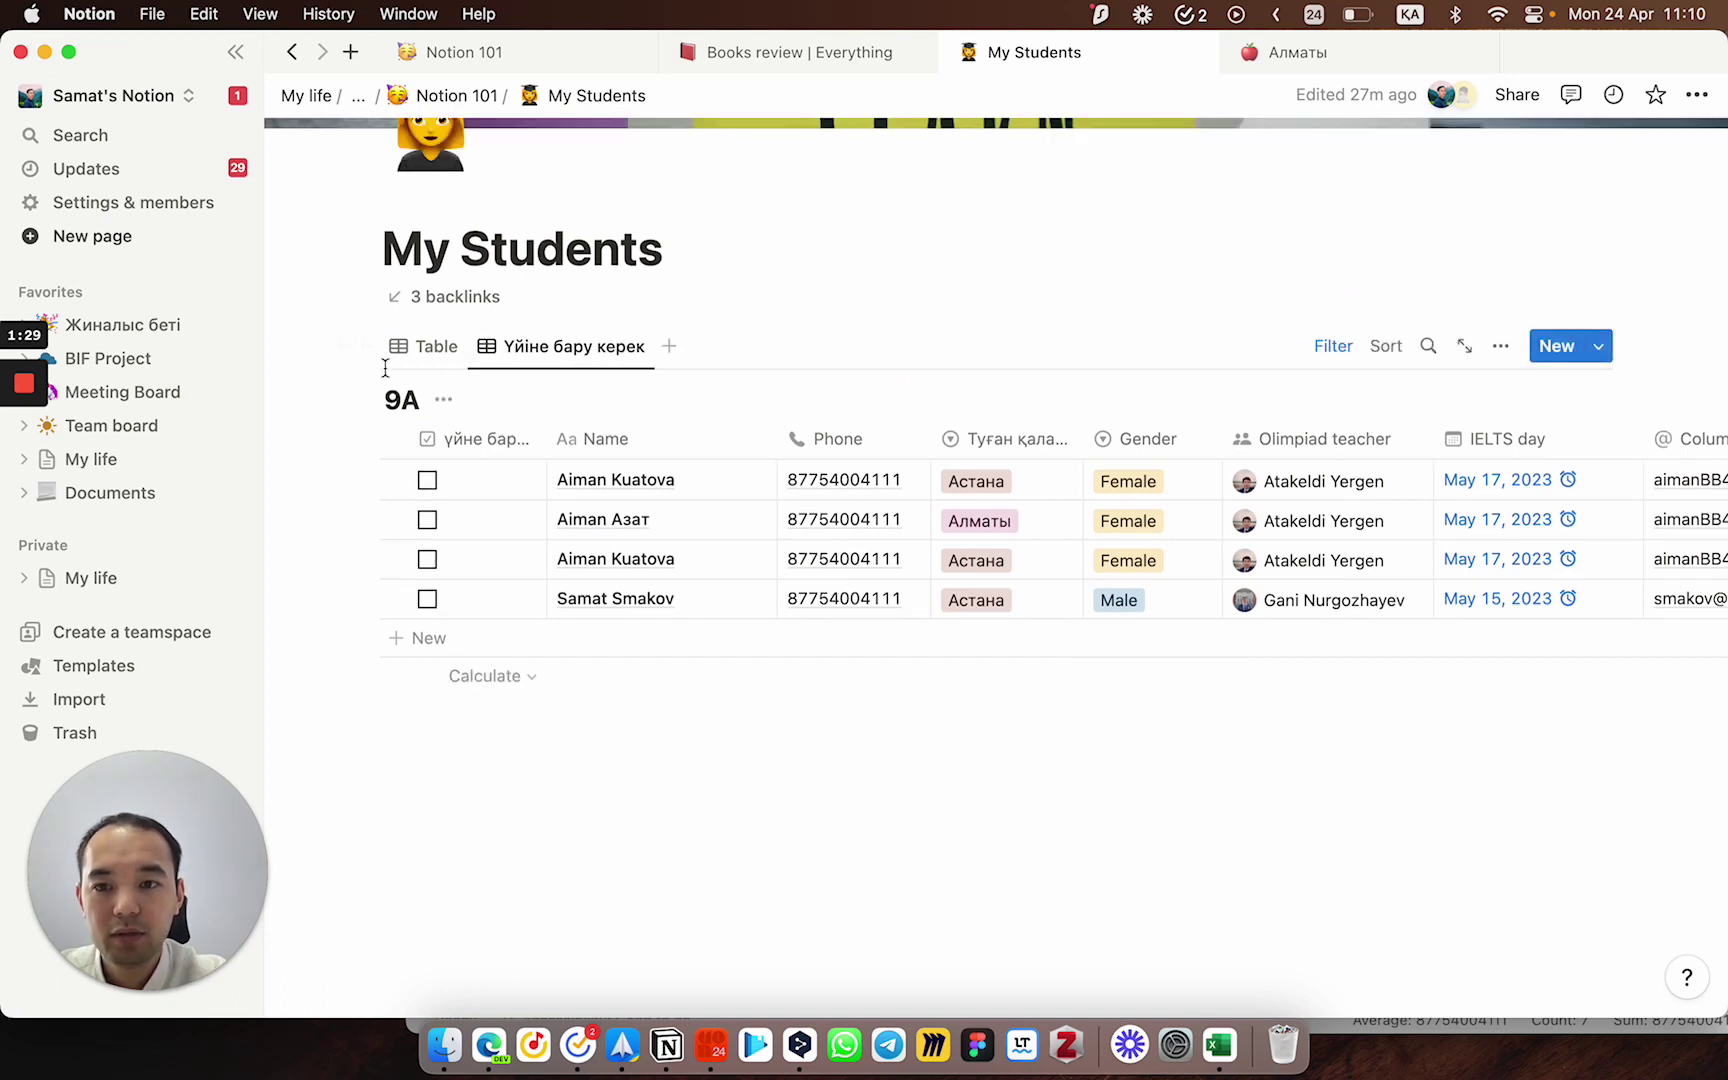
click(420, 350)
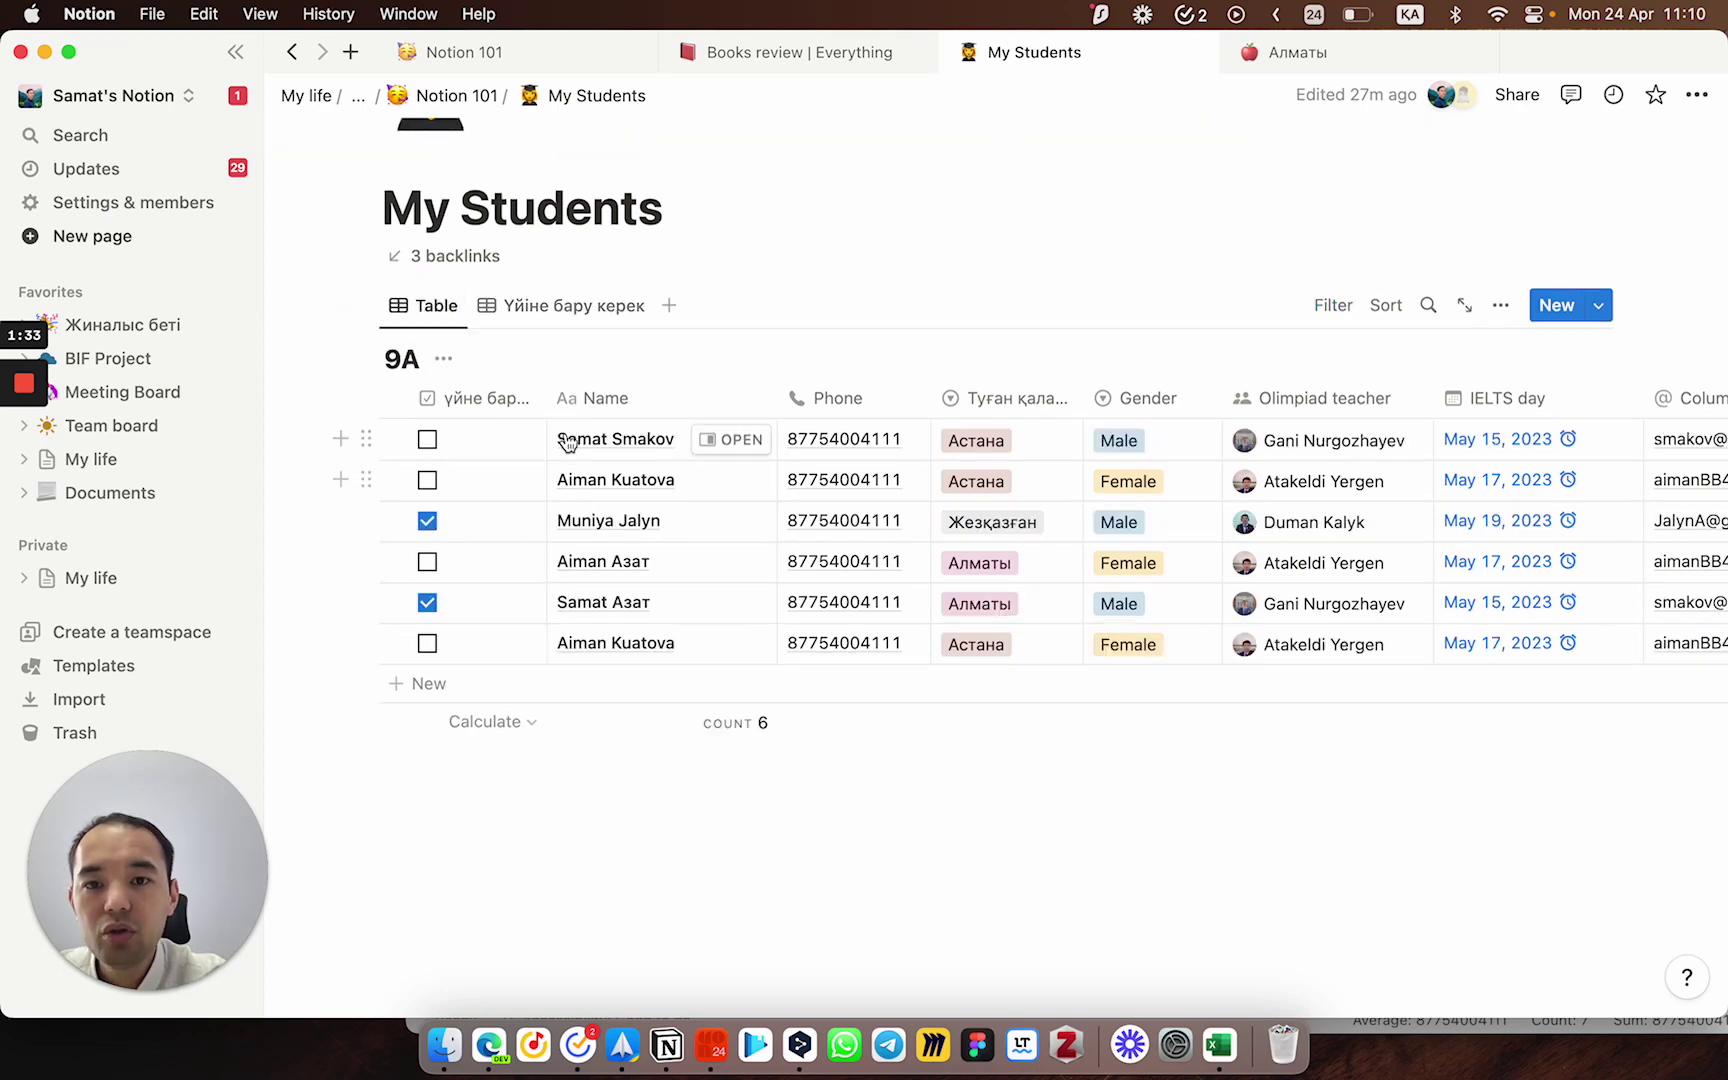
click(586, 316)
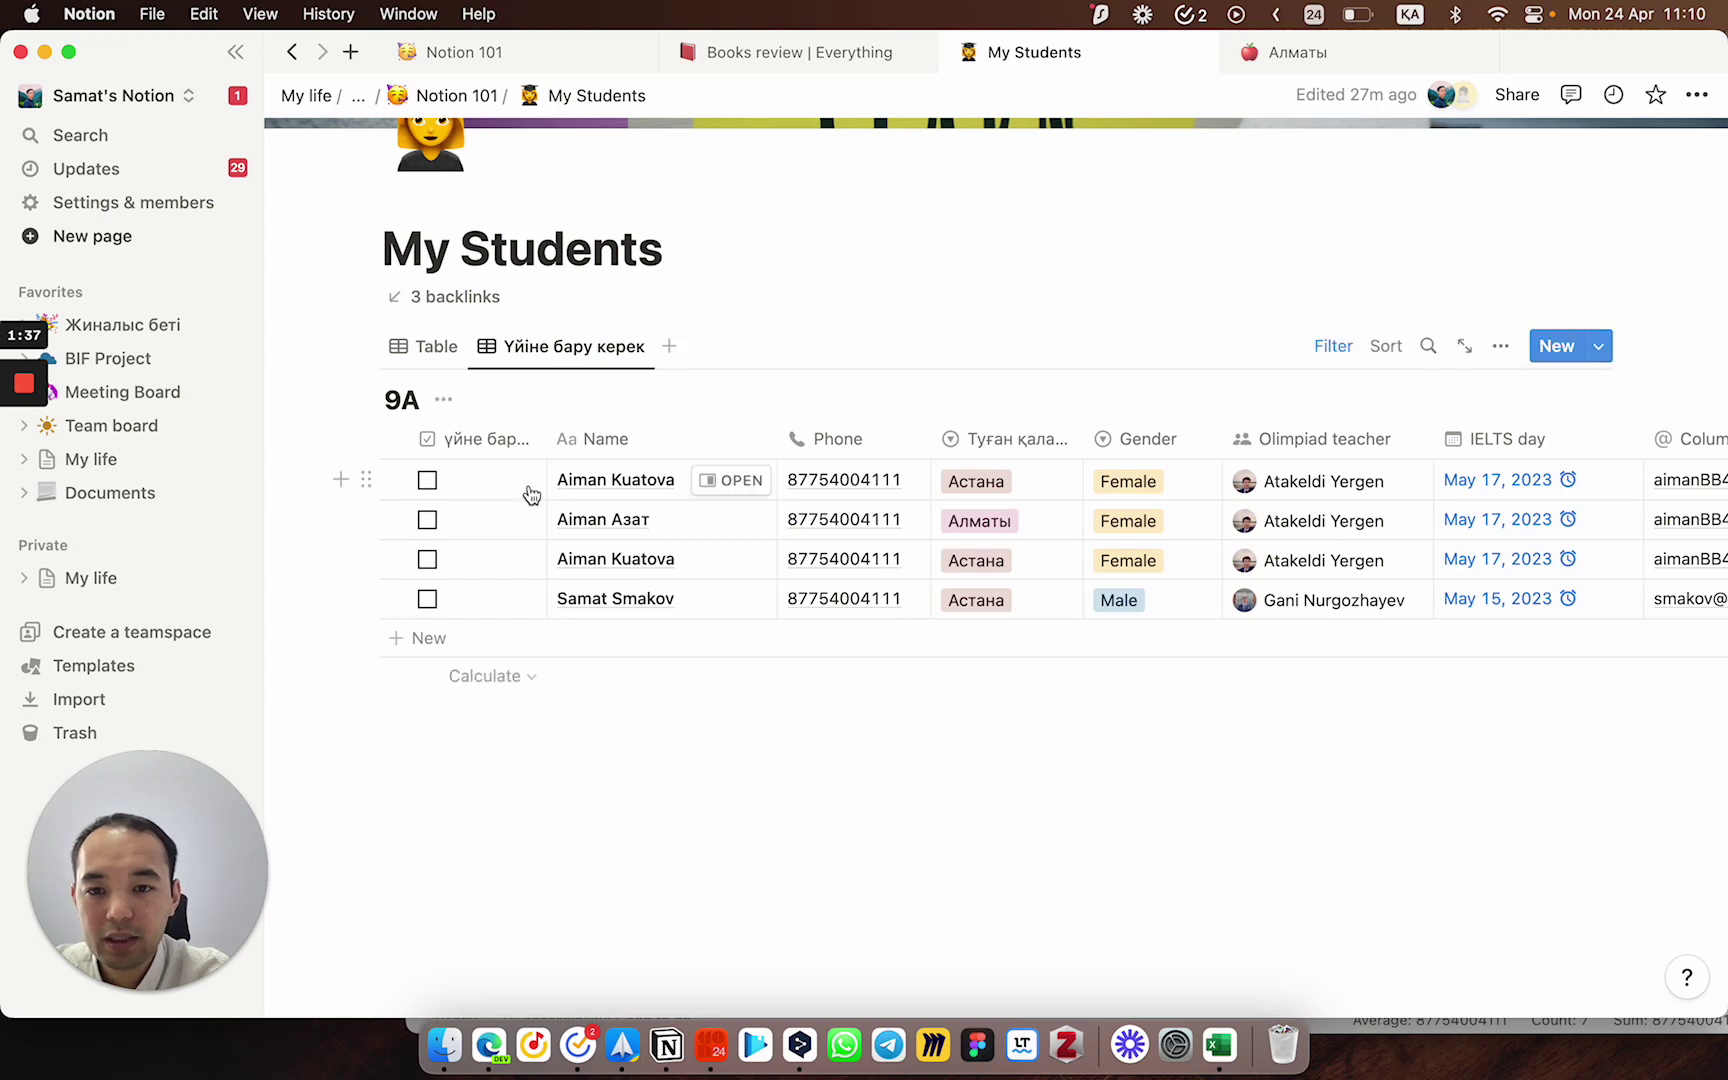
Step: In the original Table view, tick үйне бардық for the first two students and check the Үйіне бару керек view
click(414, 350)
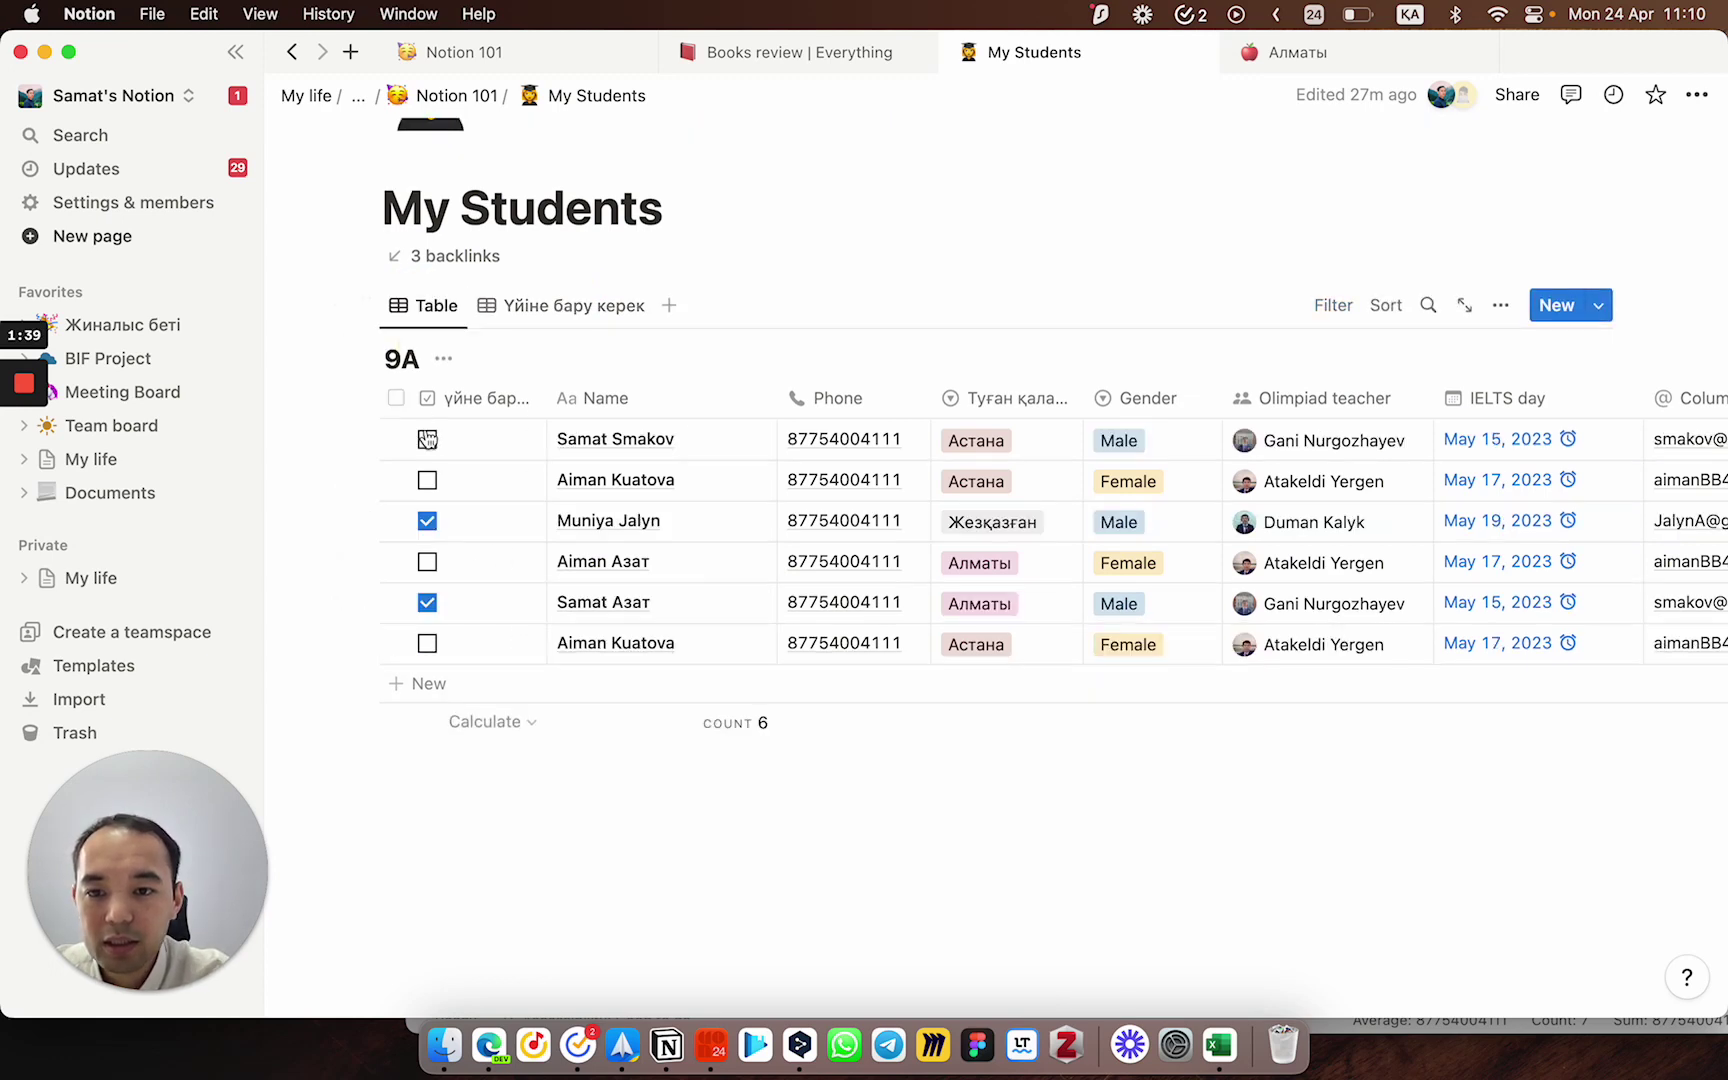
click(428, 441)
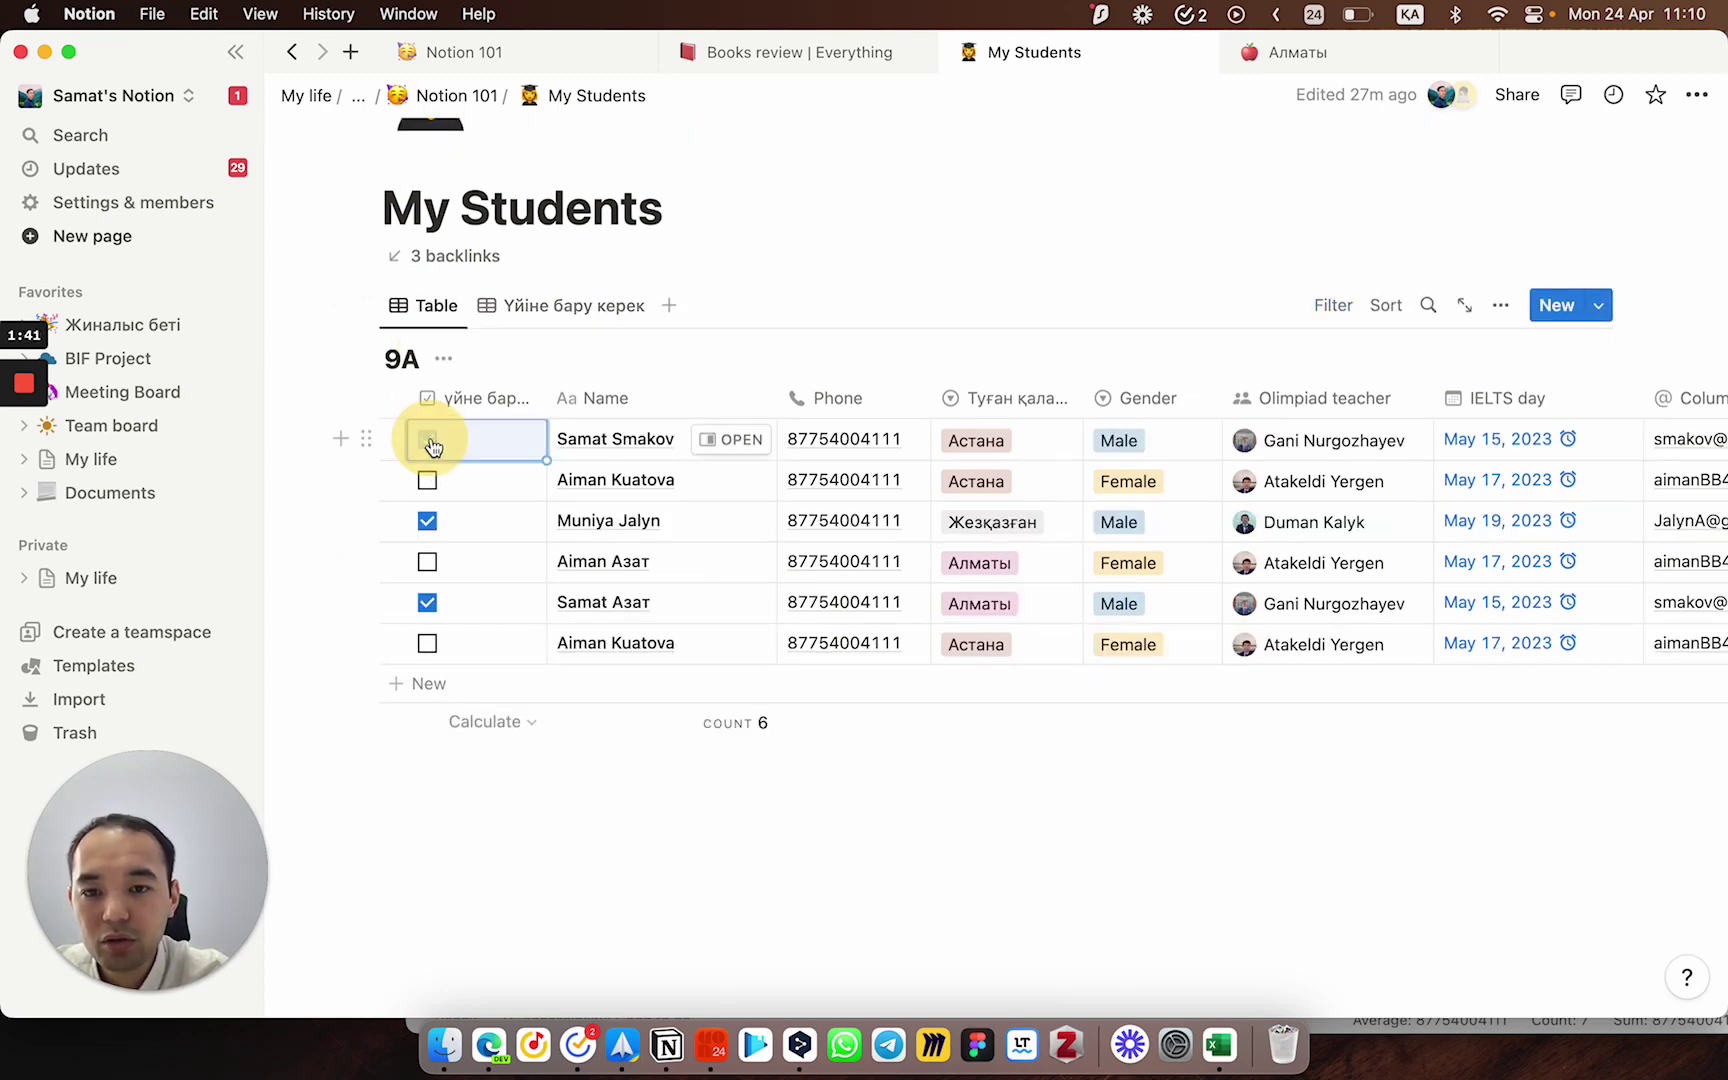
click(426, 482)
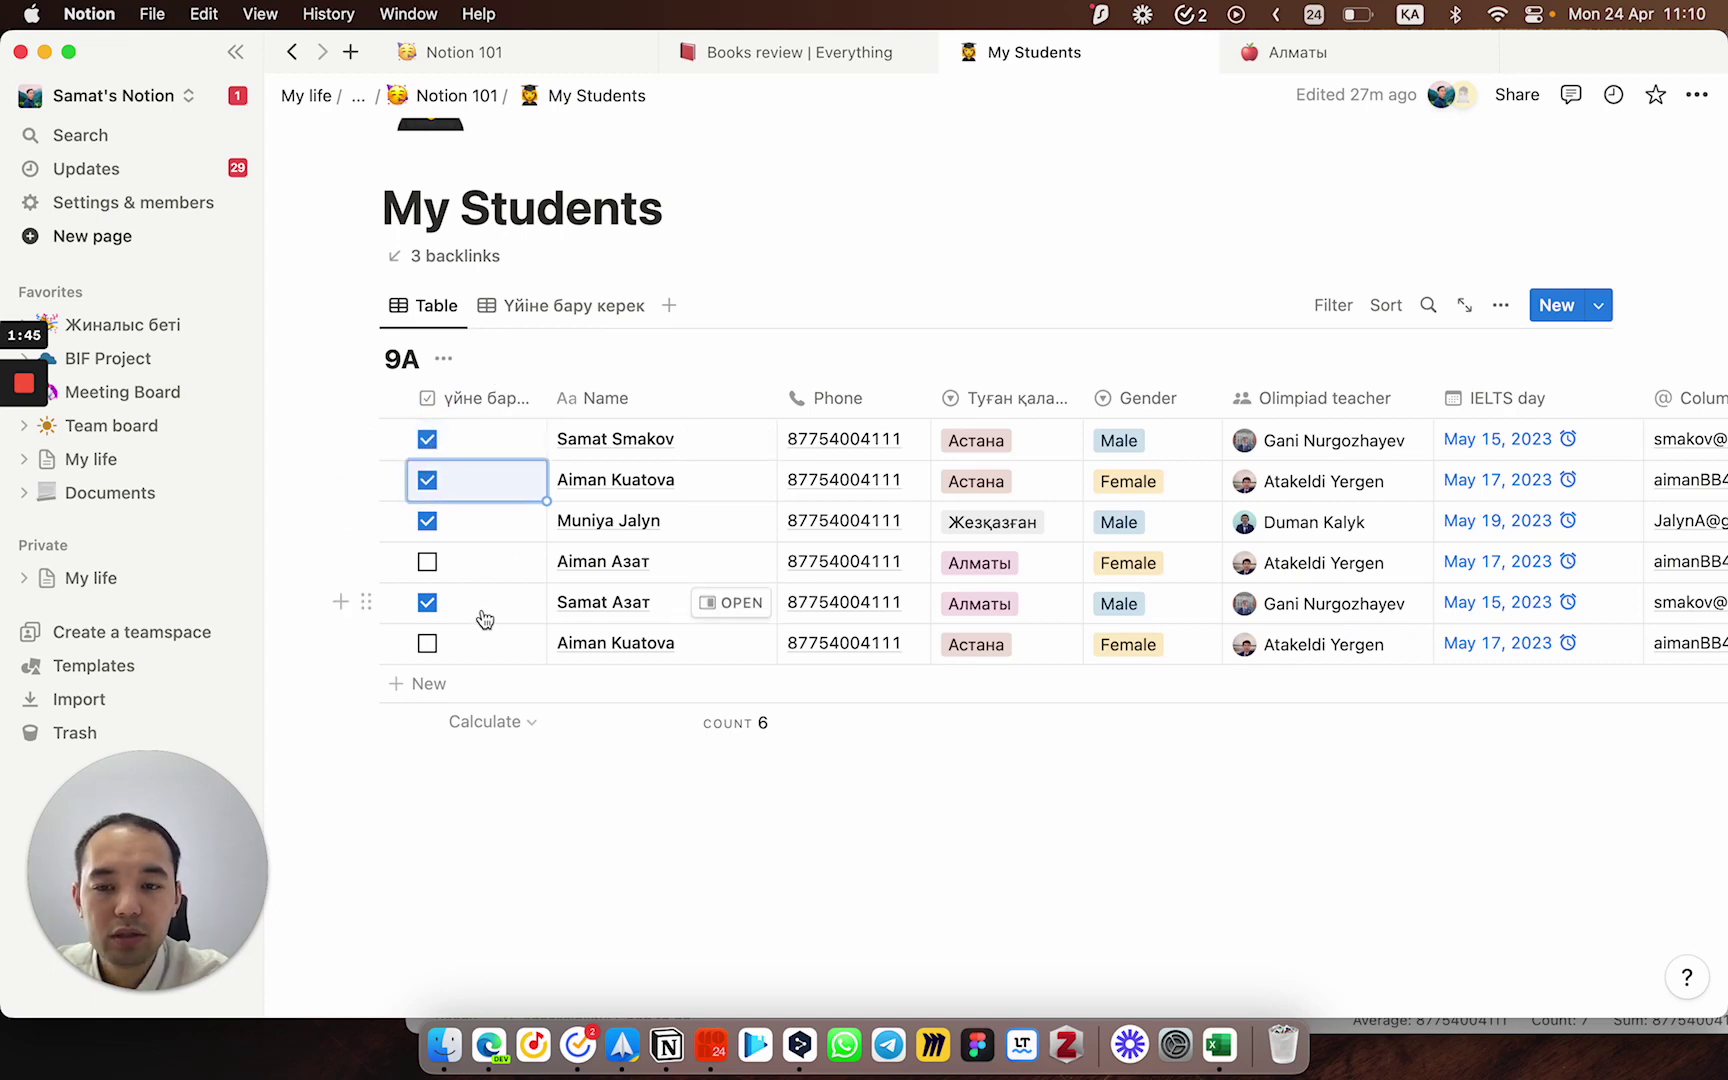
click(572, 305)
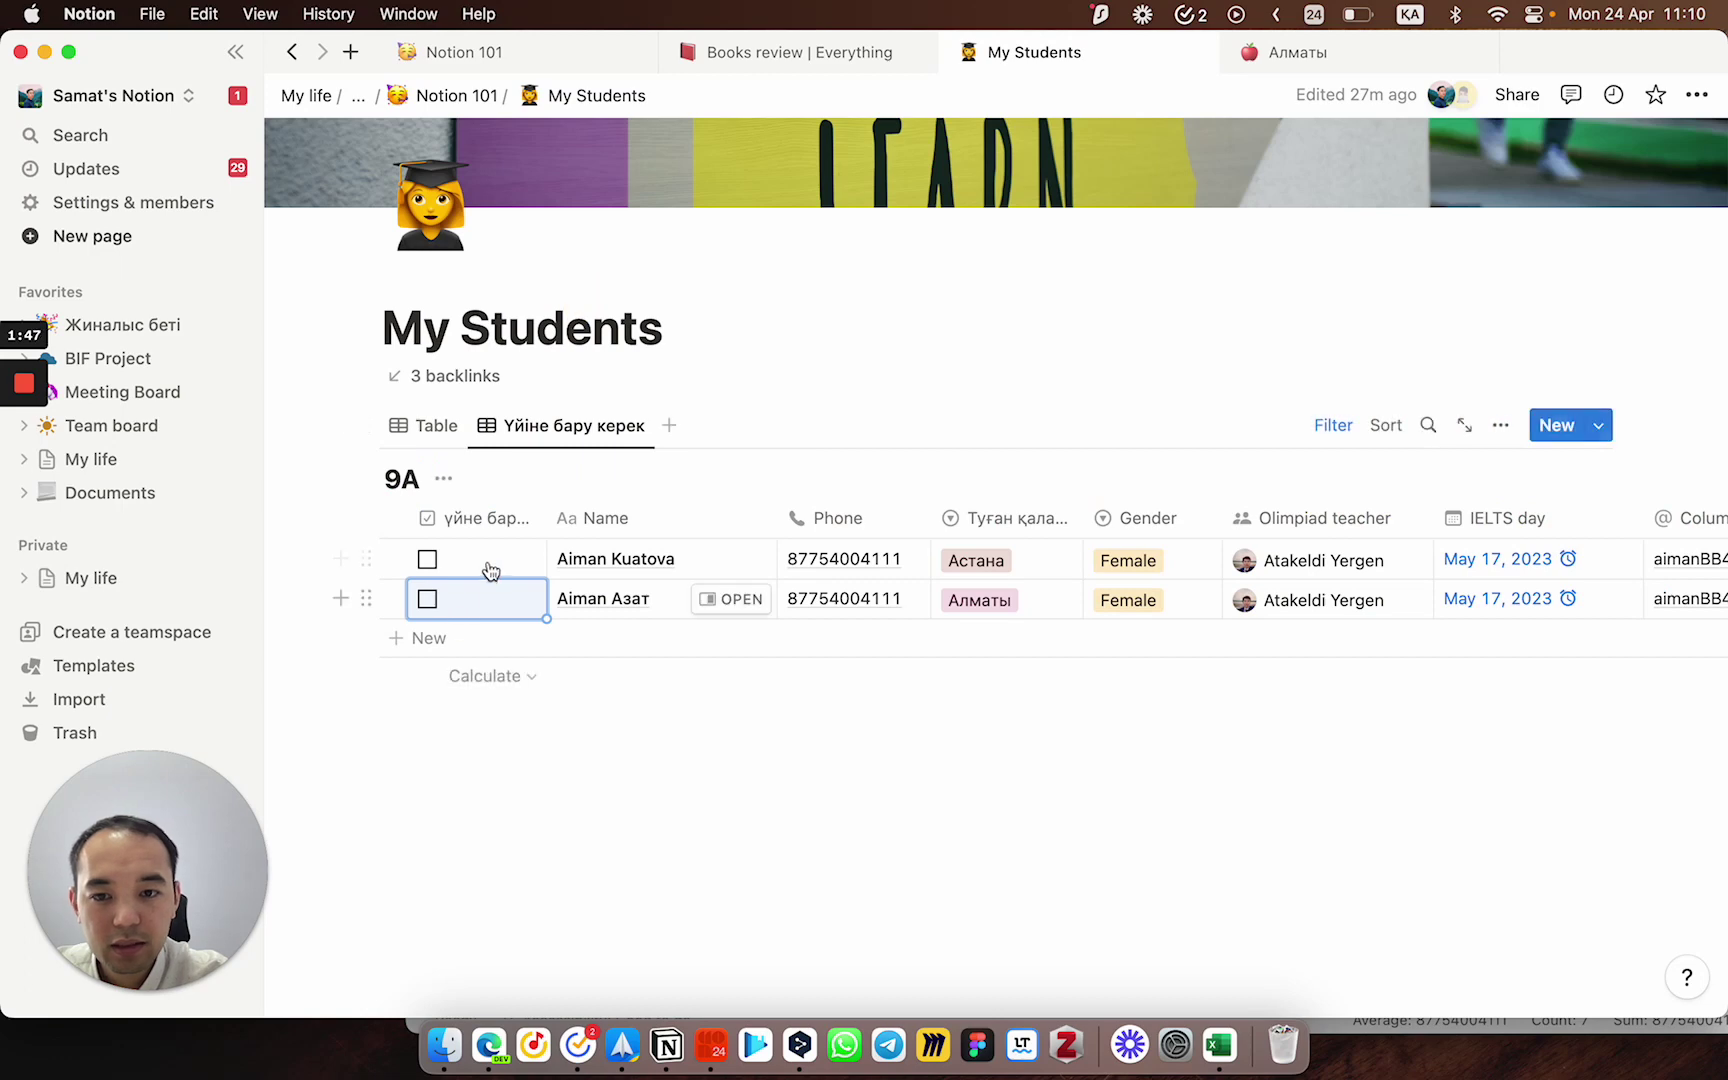
Step: Narrow the үйне бардық column in the original Table view to the width of its checkboxes
click(423, 425)
scroll(425, 425, down, 2)
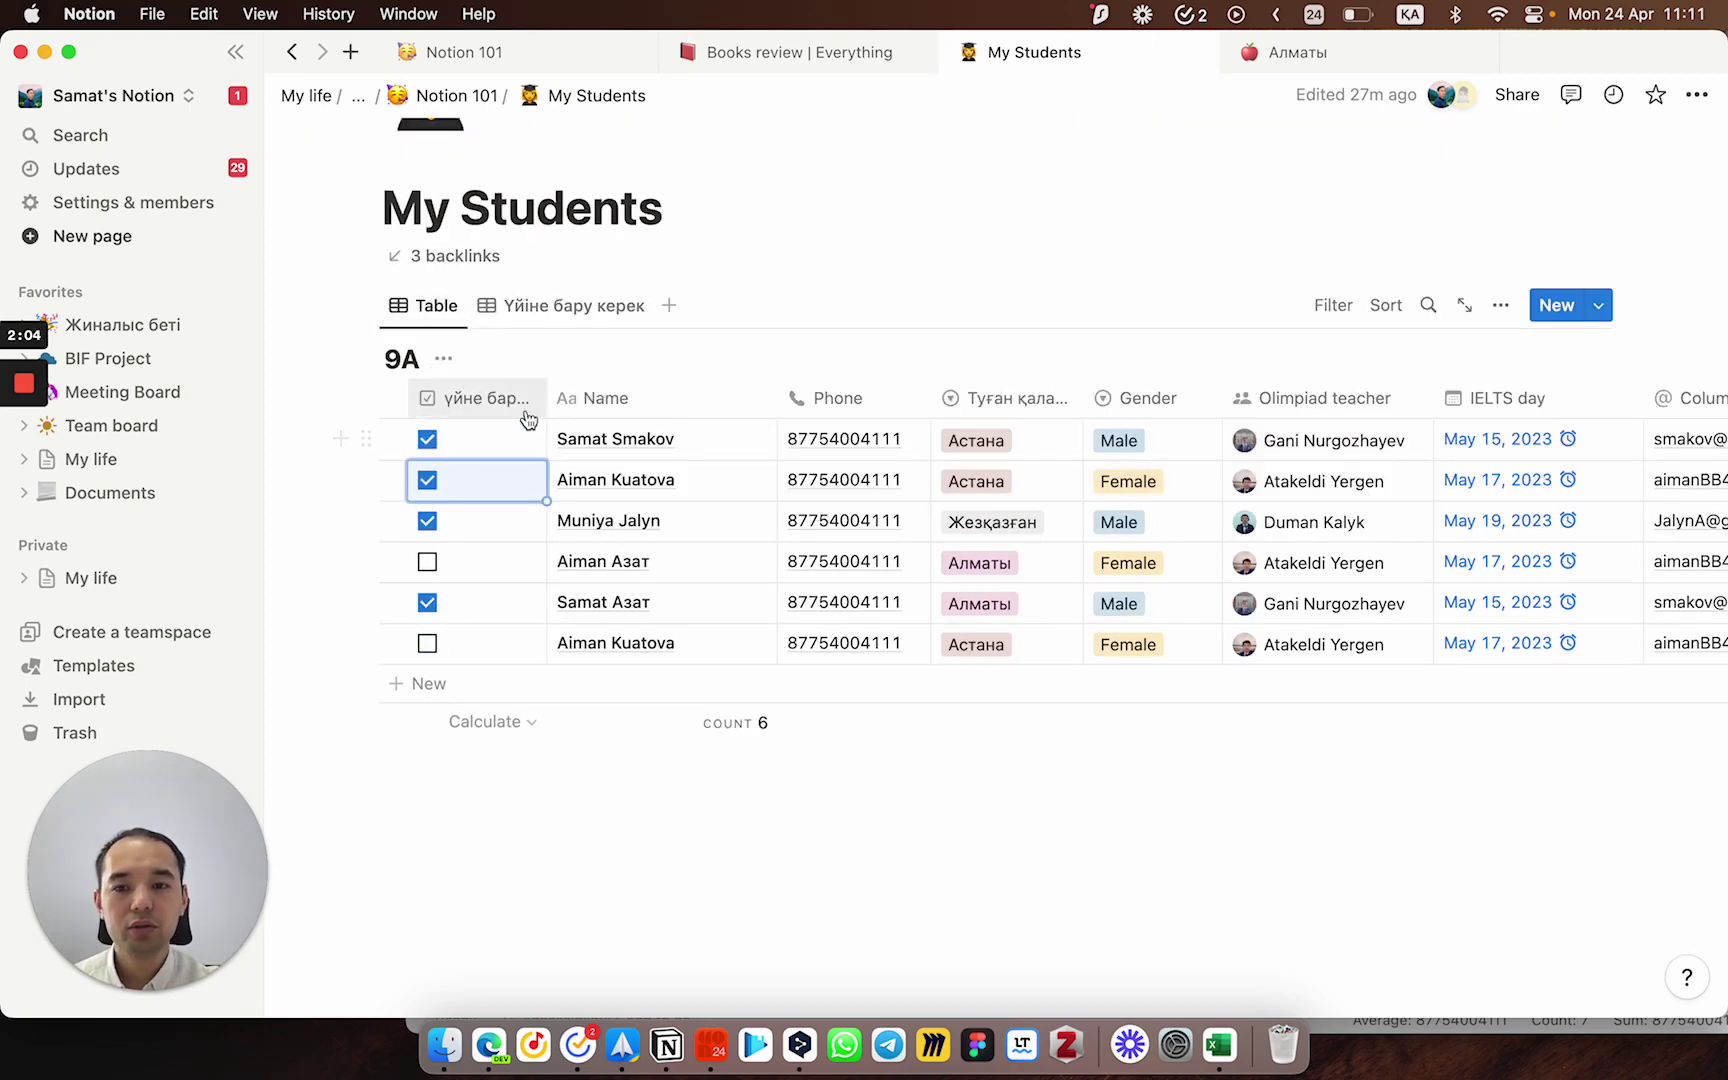
drag(545, 395, 447, 390)
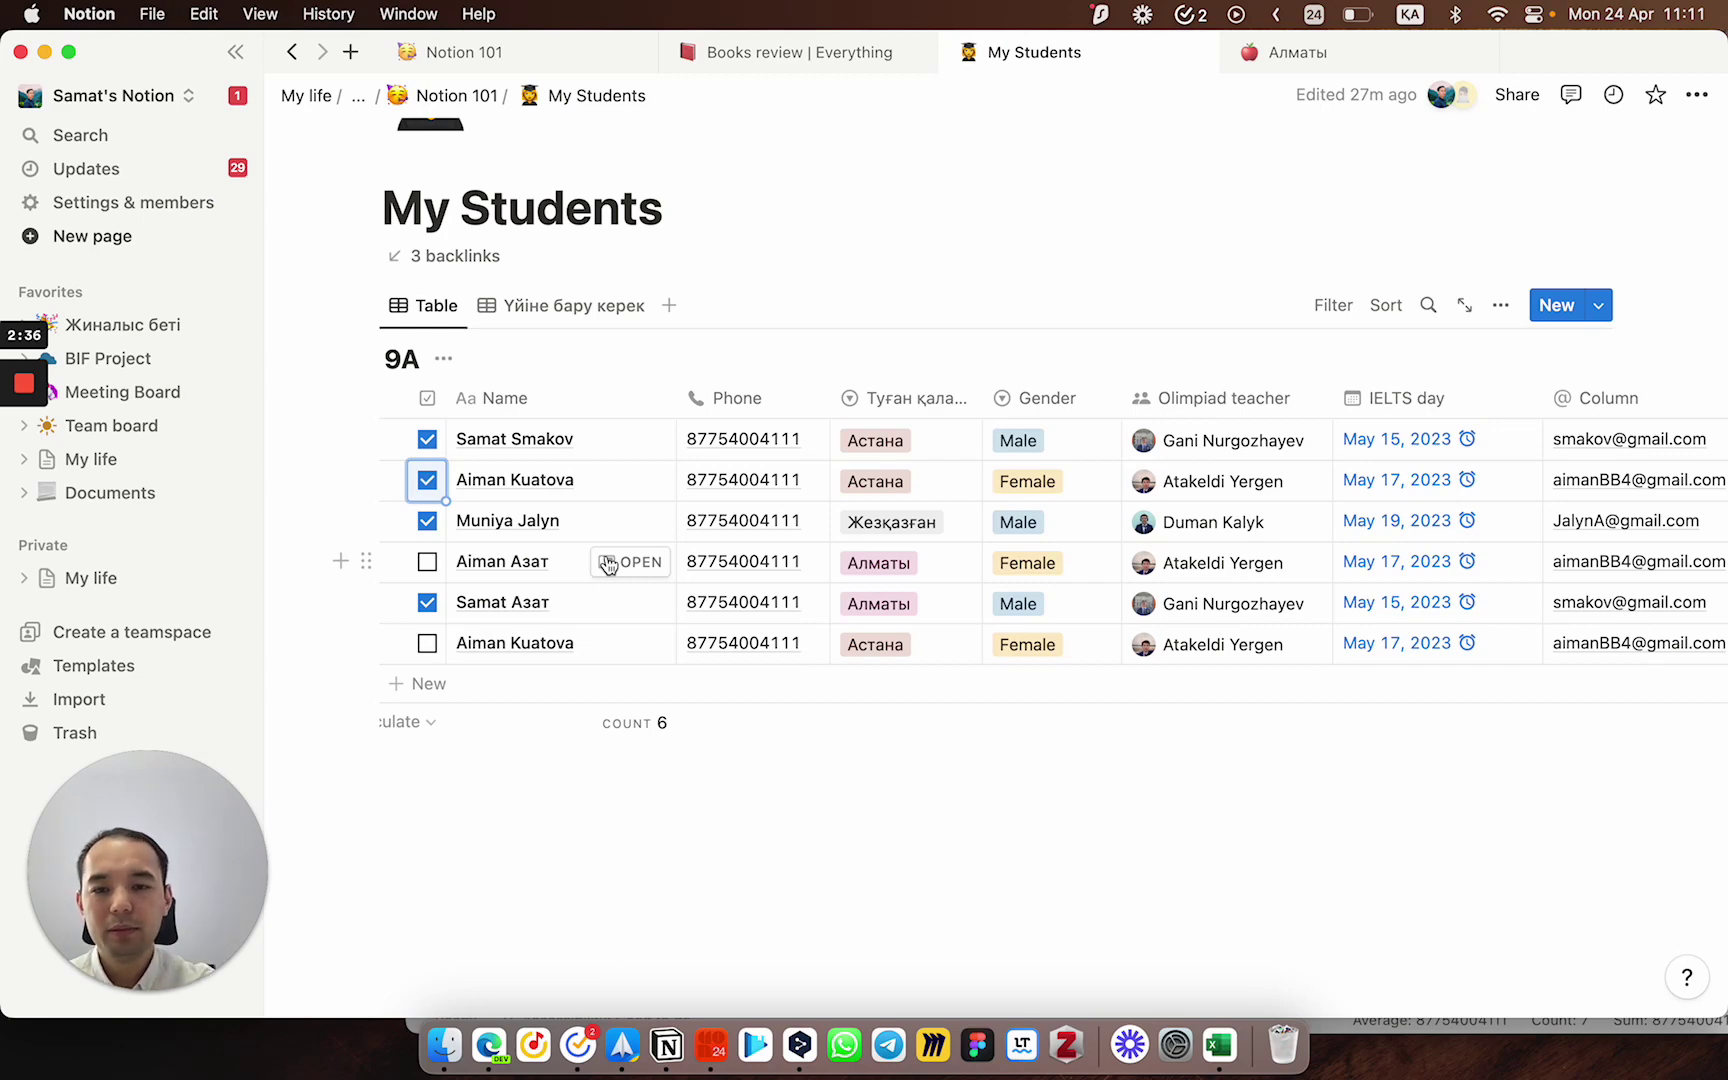
Step: Open the first student's page from the original Table view in side peek
click(632, 461)
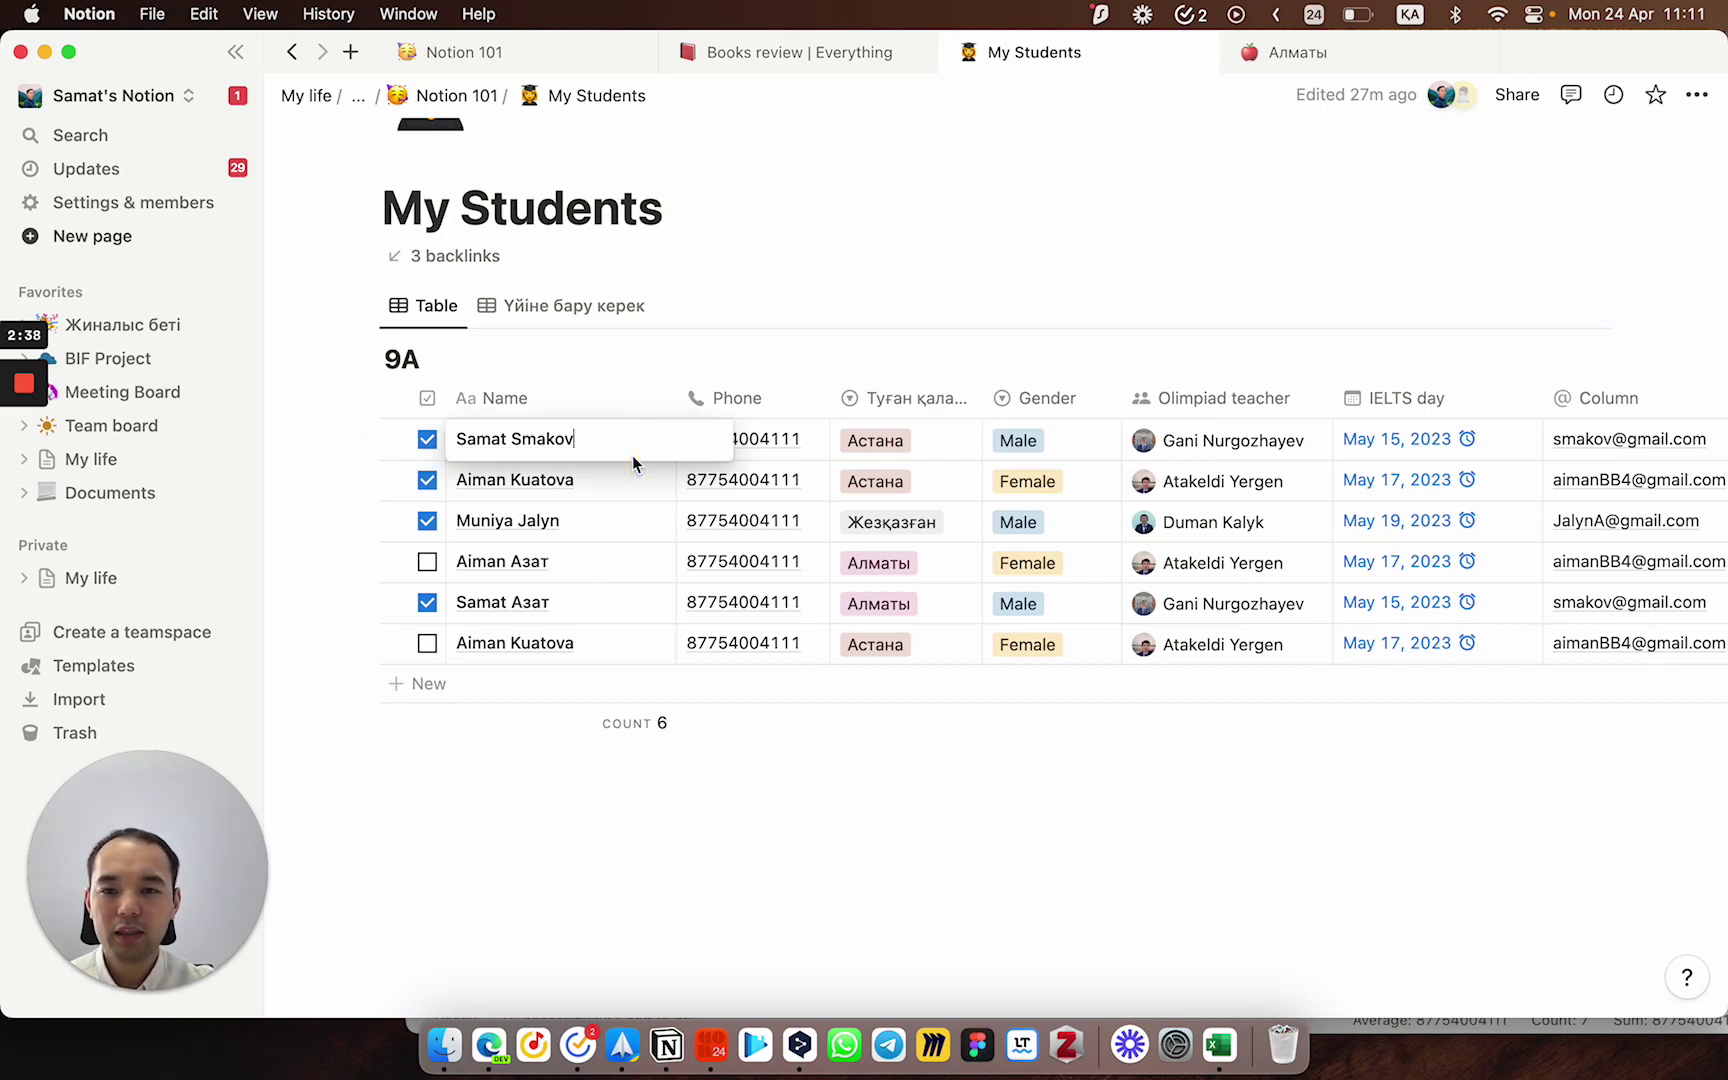
click(608, 505)
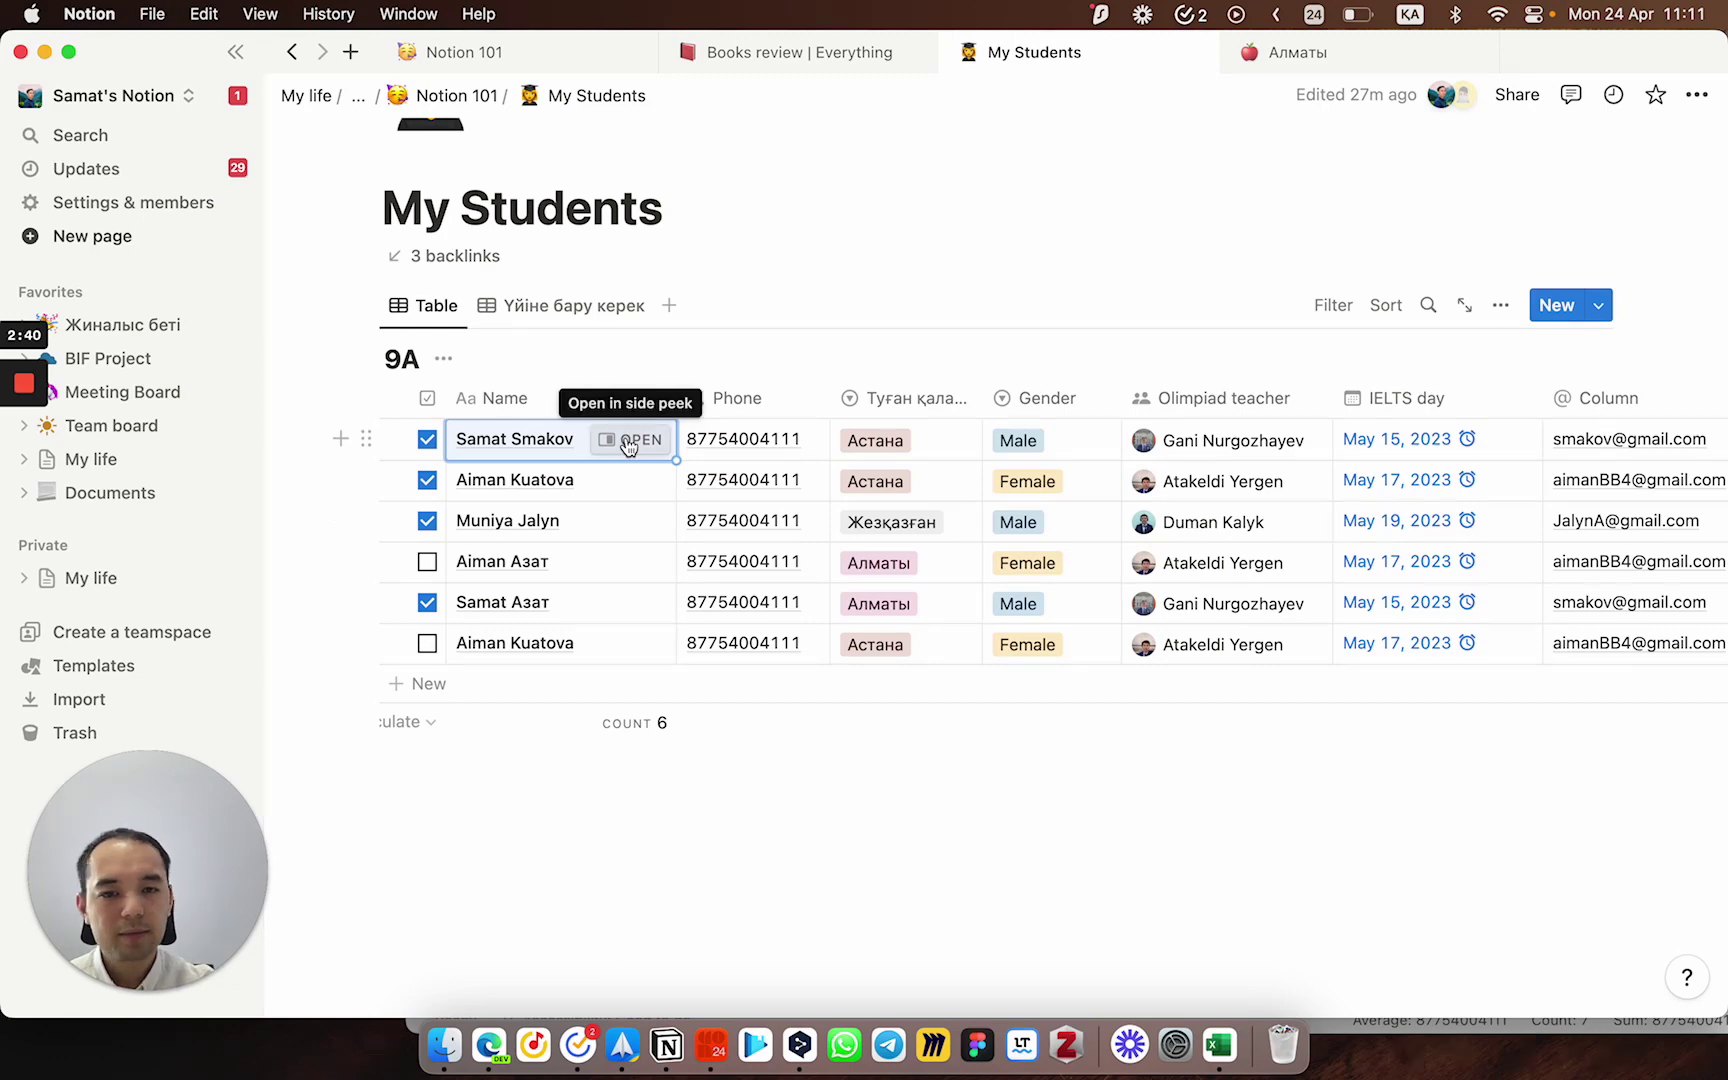
click(628, 442)
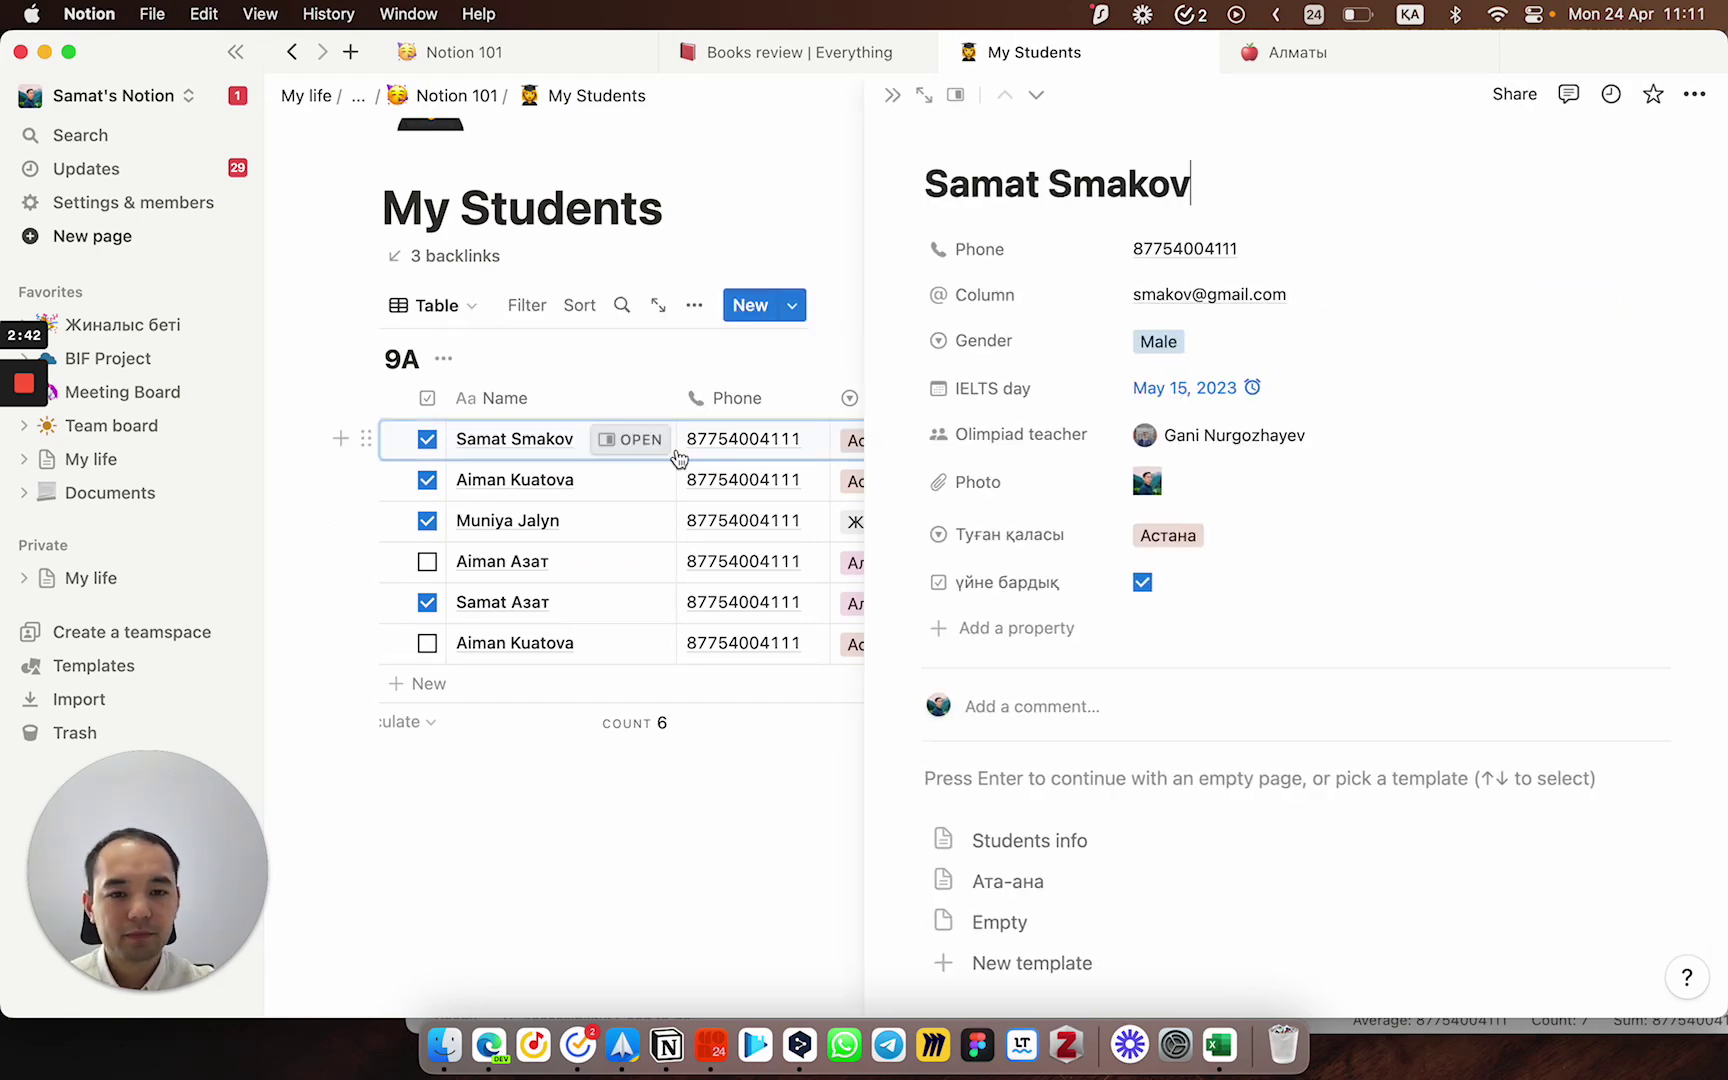
Step: Start the student's page as an empty page and write the line "Анасының аты:" in its body
scroll(930, 540, down, 3)
click(980, 544)
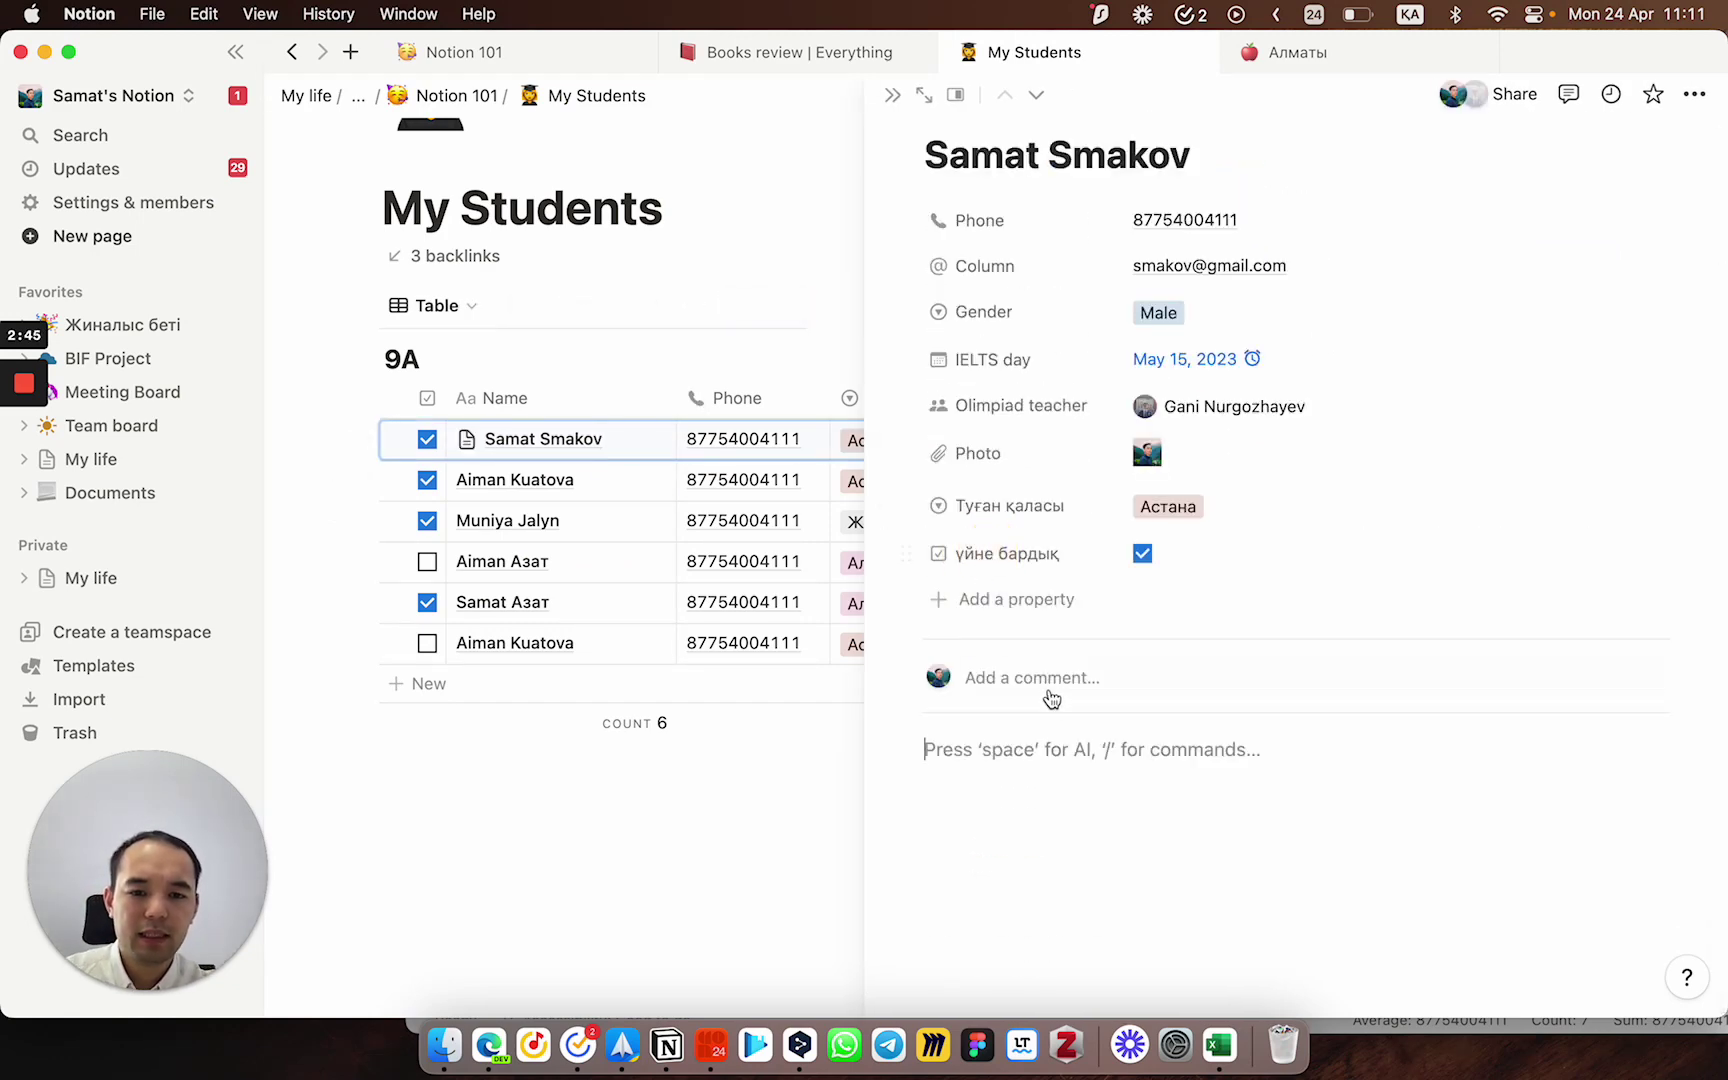
text(A)
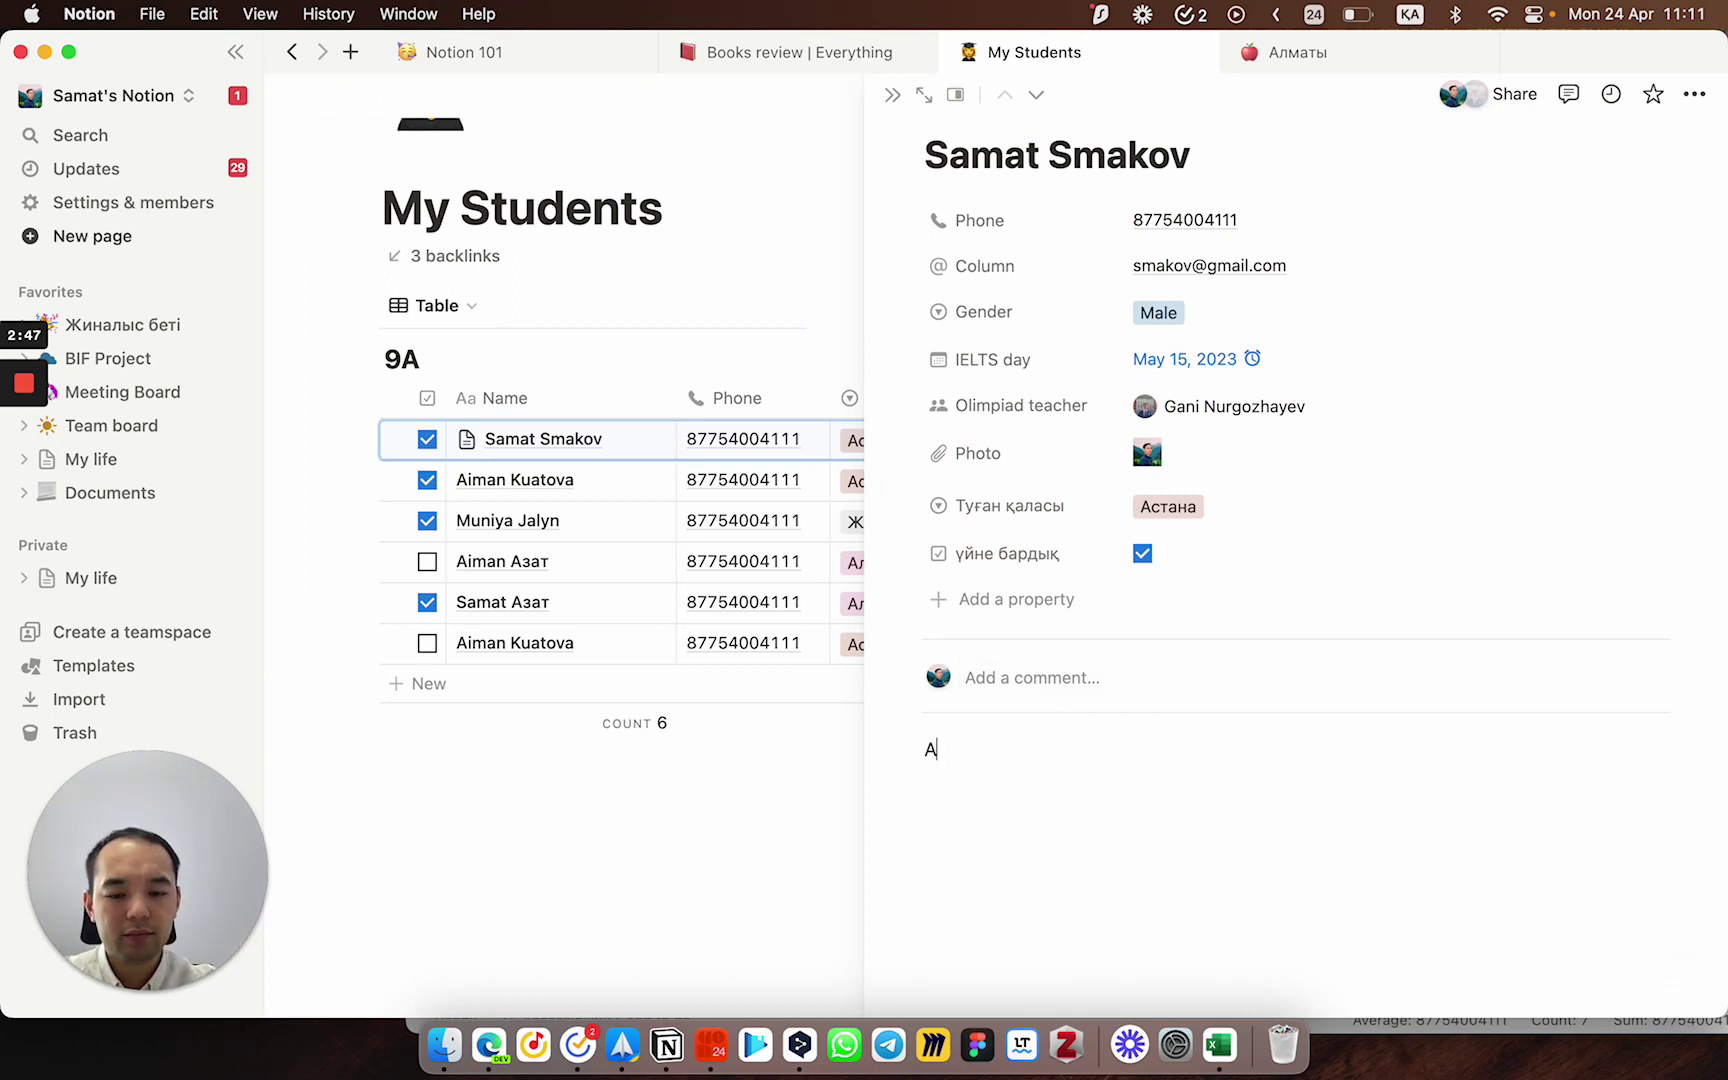
text(насының )
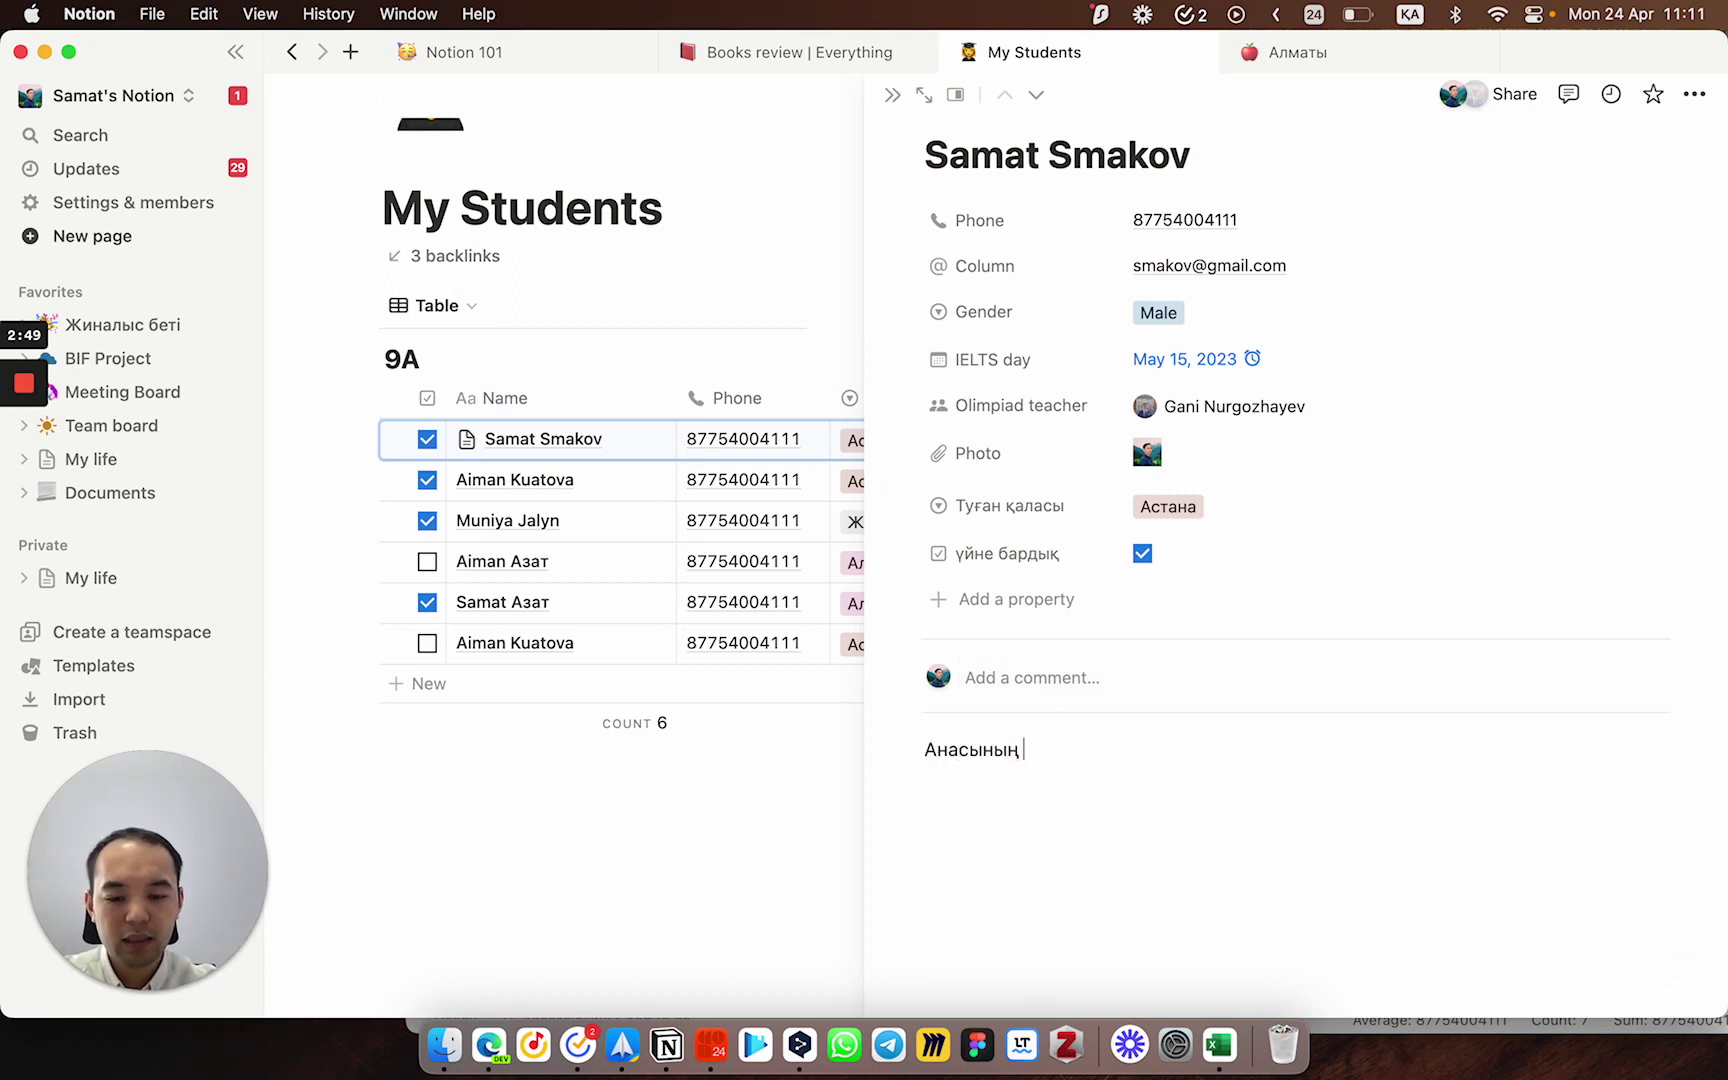
text(аты;)
key(BackSpace)
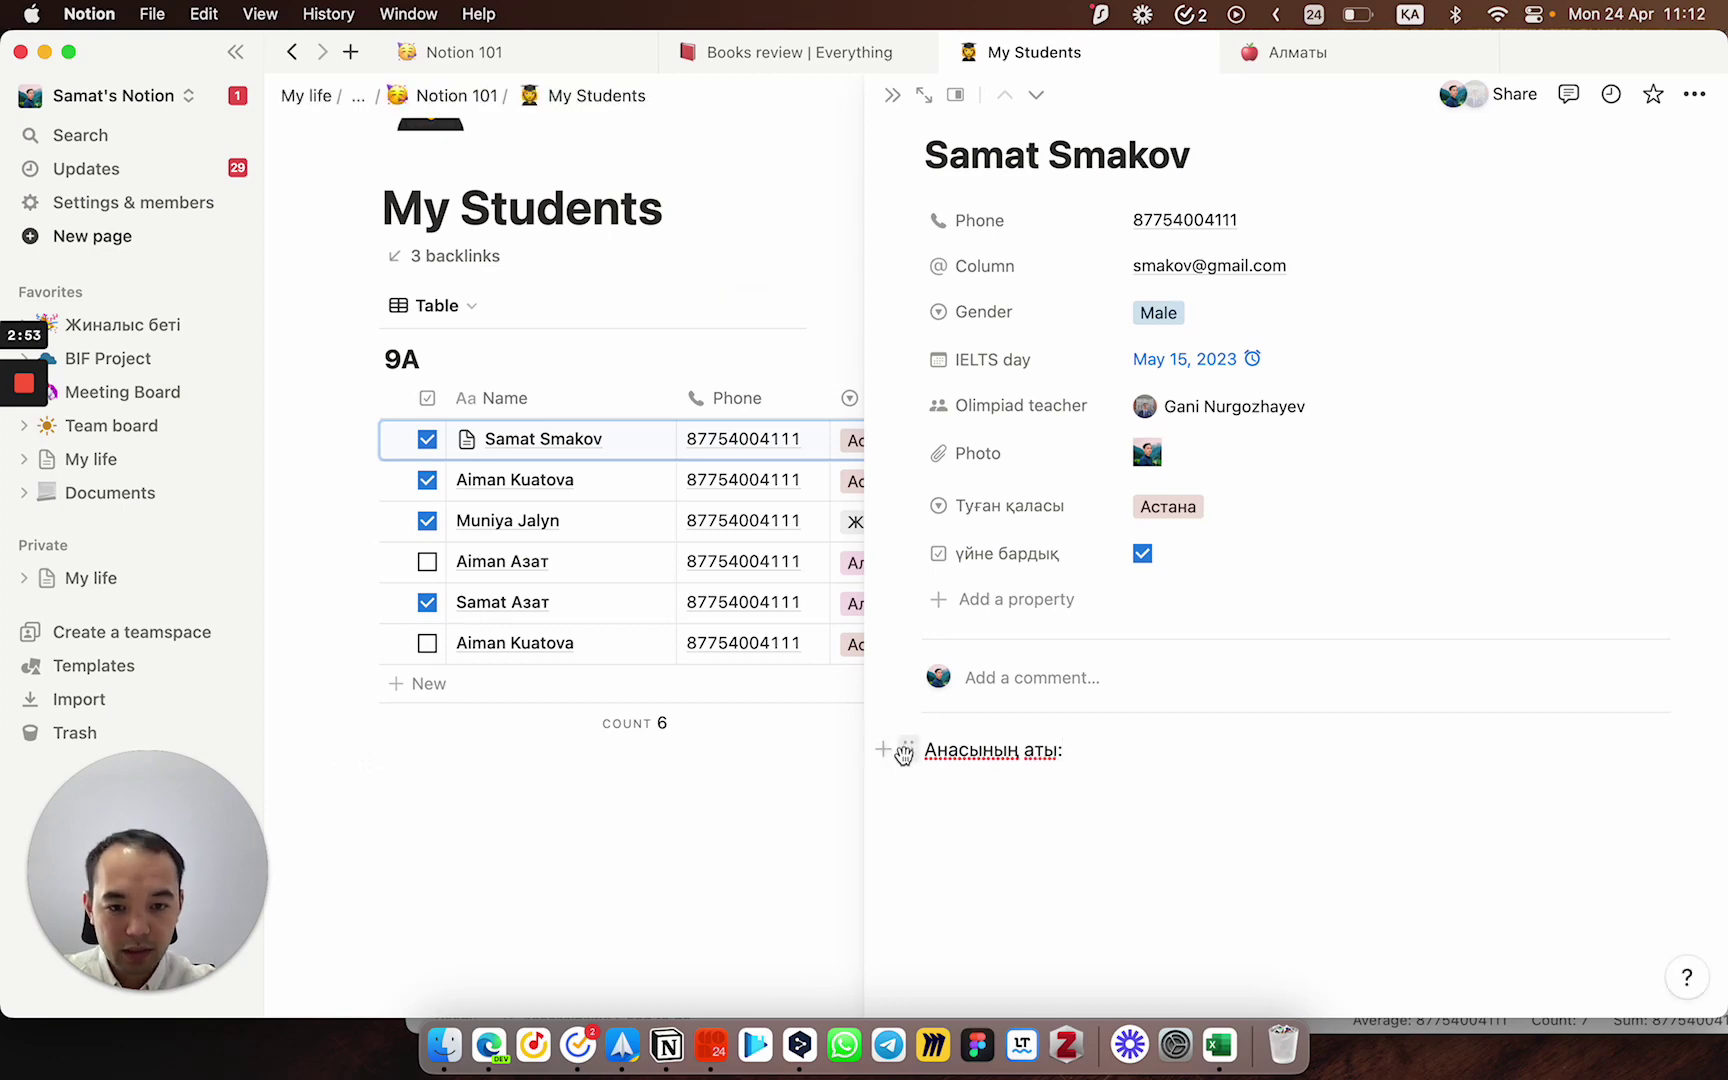
Step: Turn the "Анасының аты:" line into a Heading 1
click(908, 749)
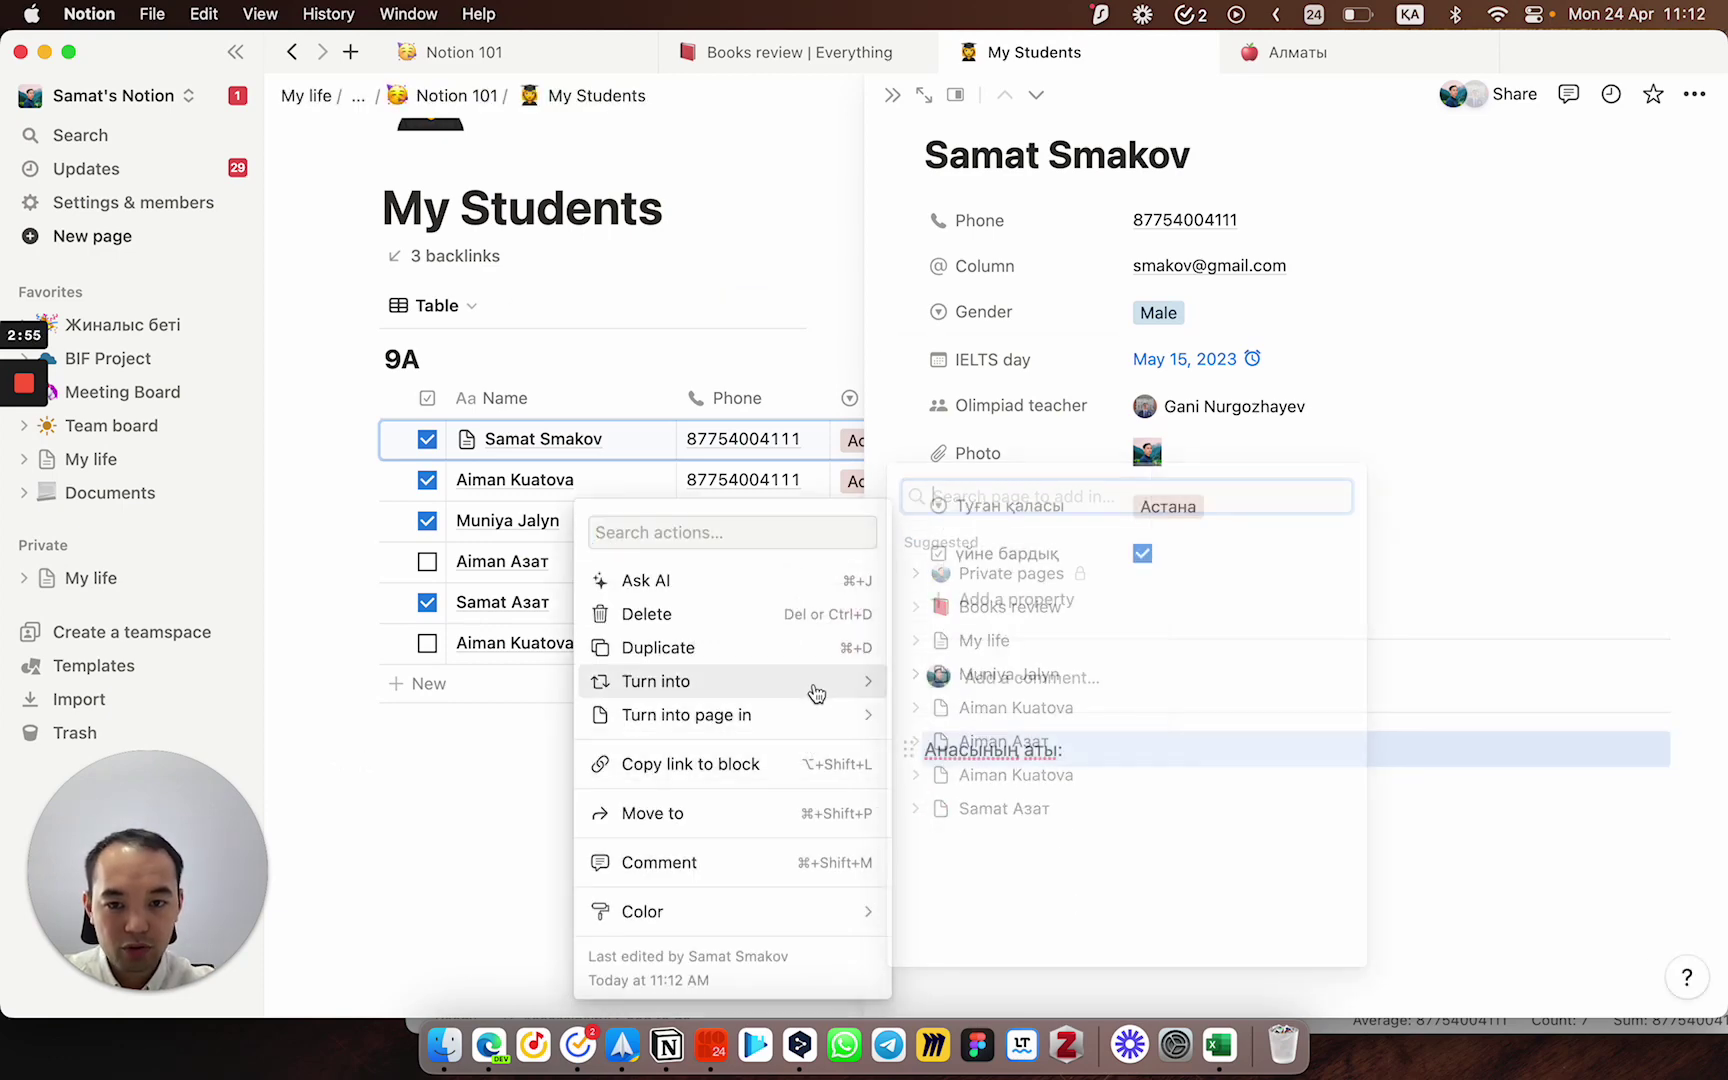
mouse_move(812, 688)
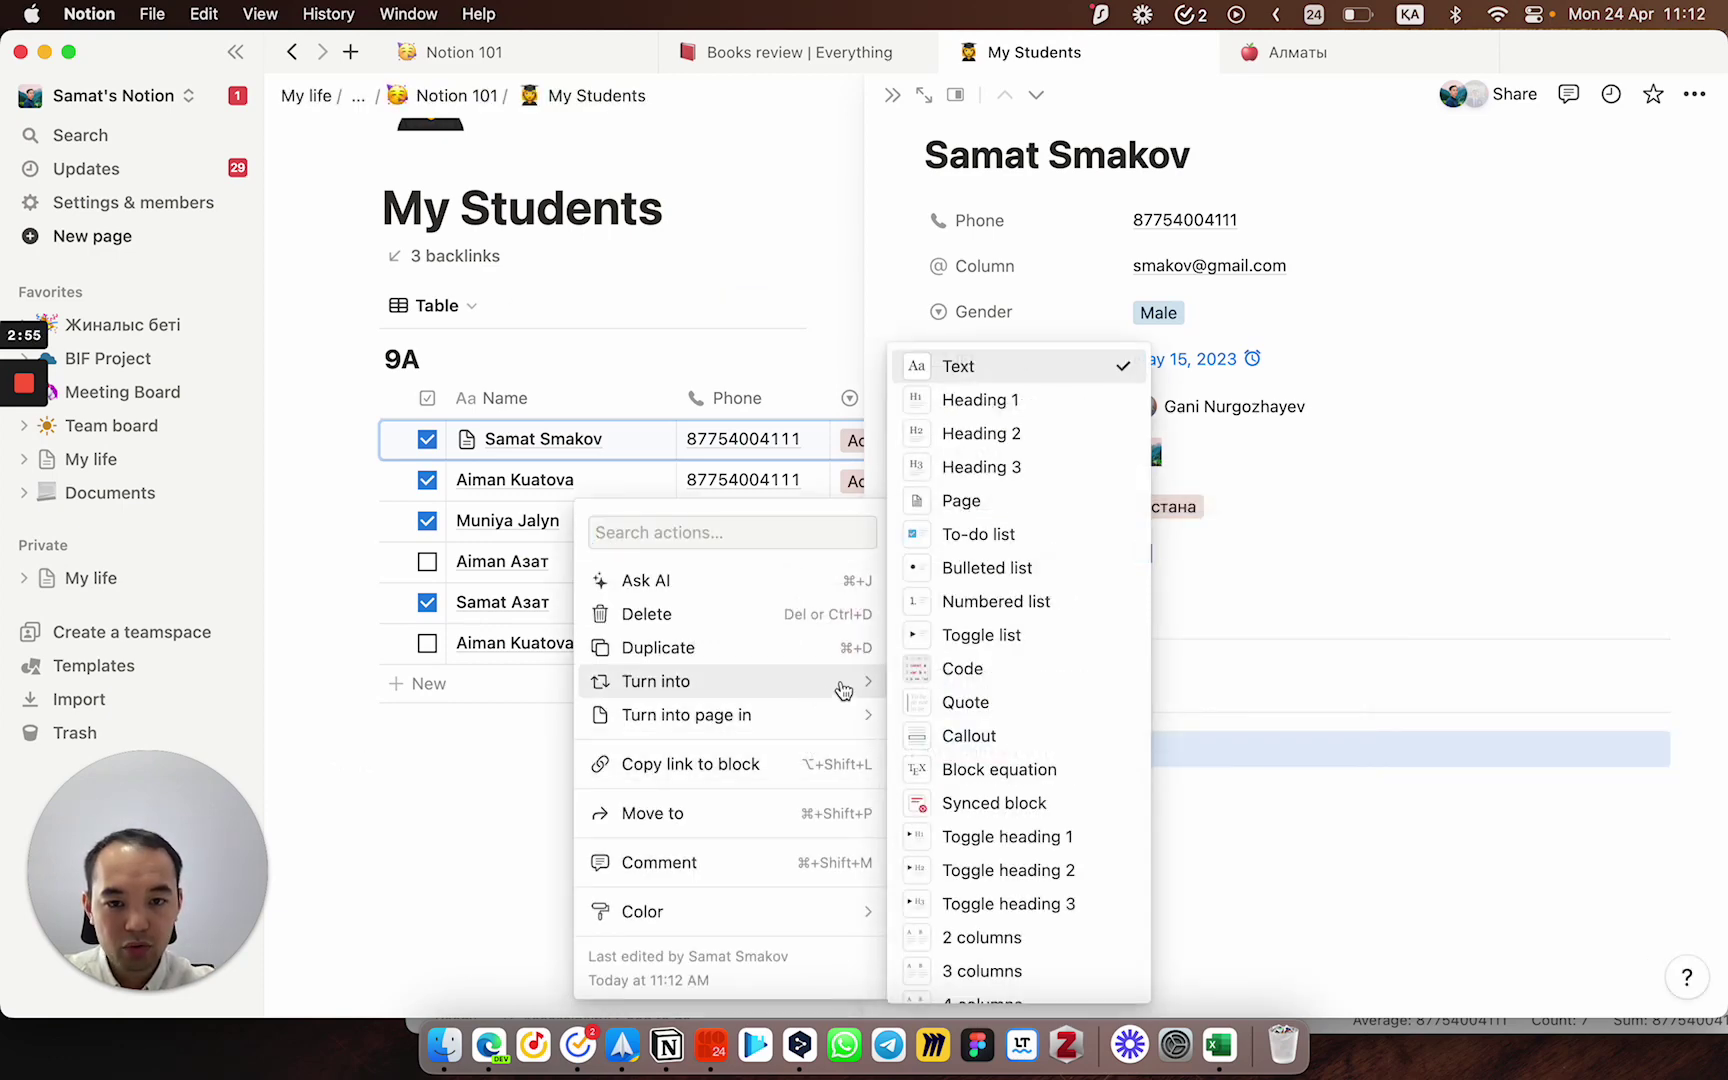
click(994, 405)
click(1215, 793)
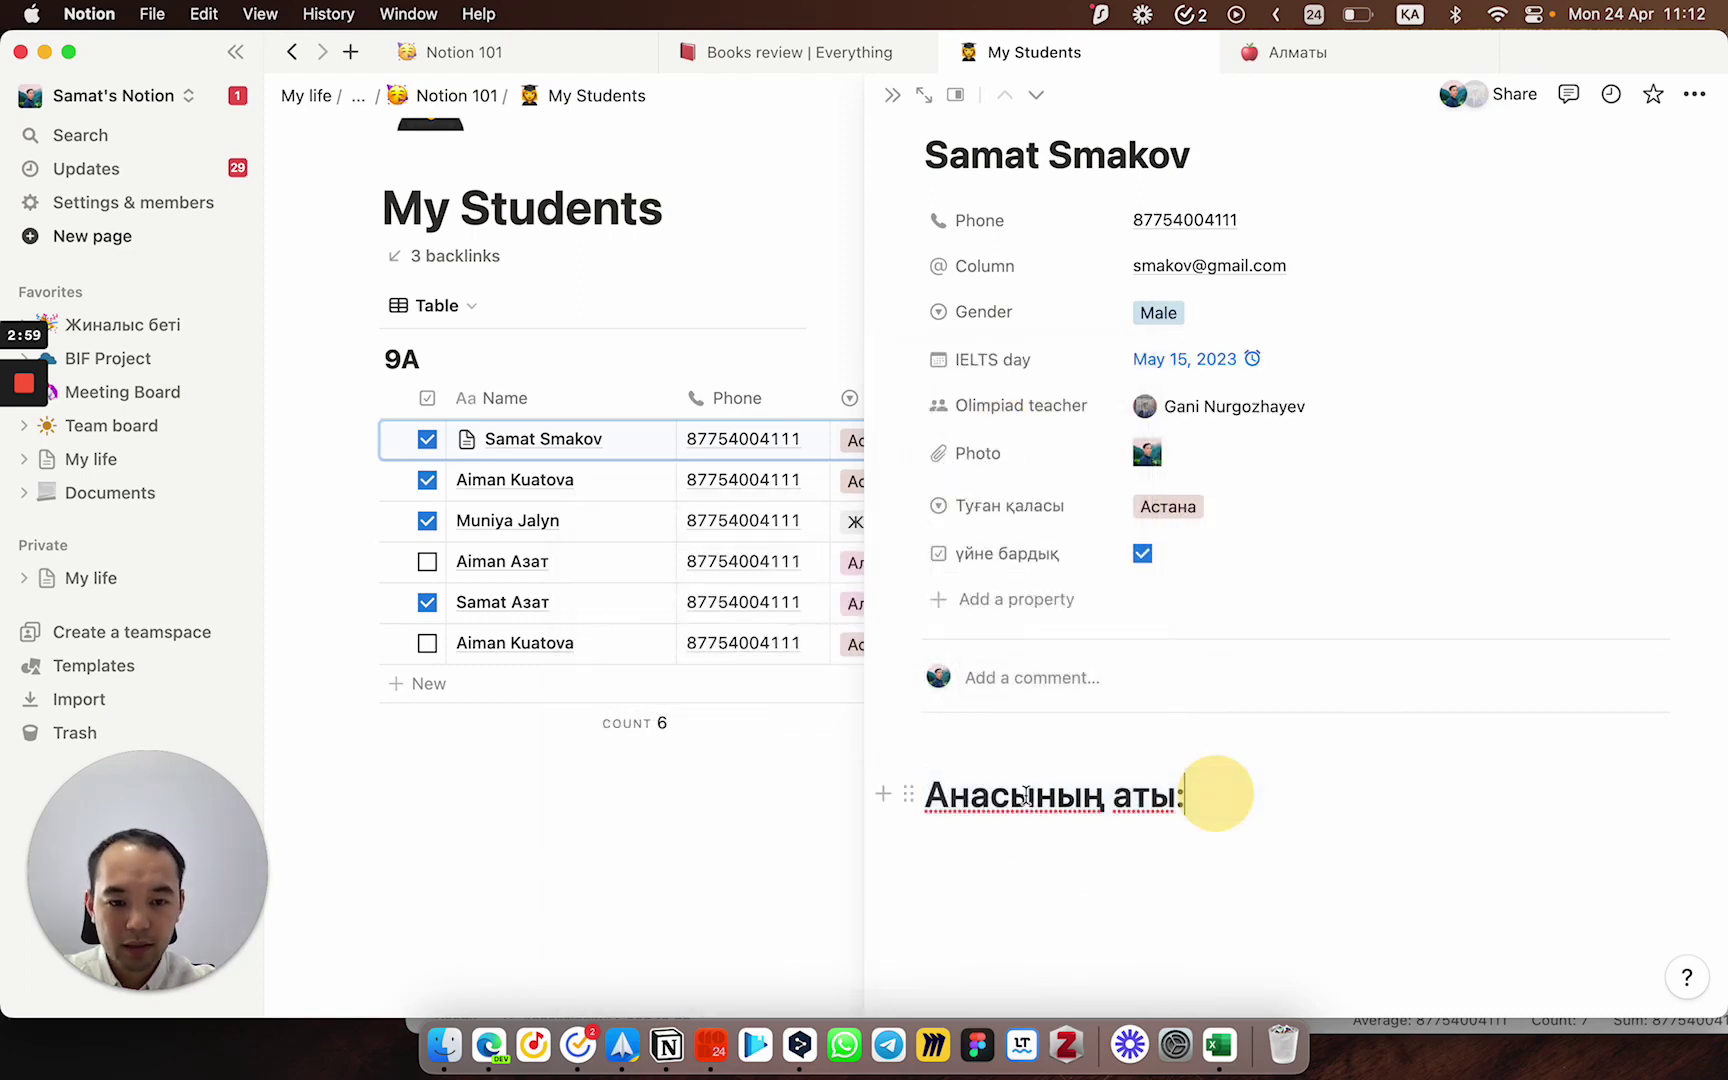
Step: Duplicate the "Анасының аты:" heading and change the copy's text to "Әкесінің аты:"
click(908, 794)
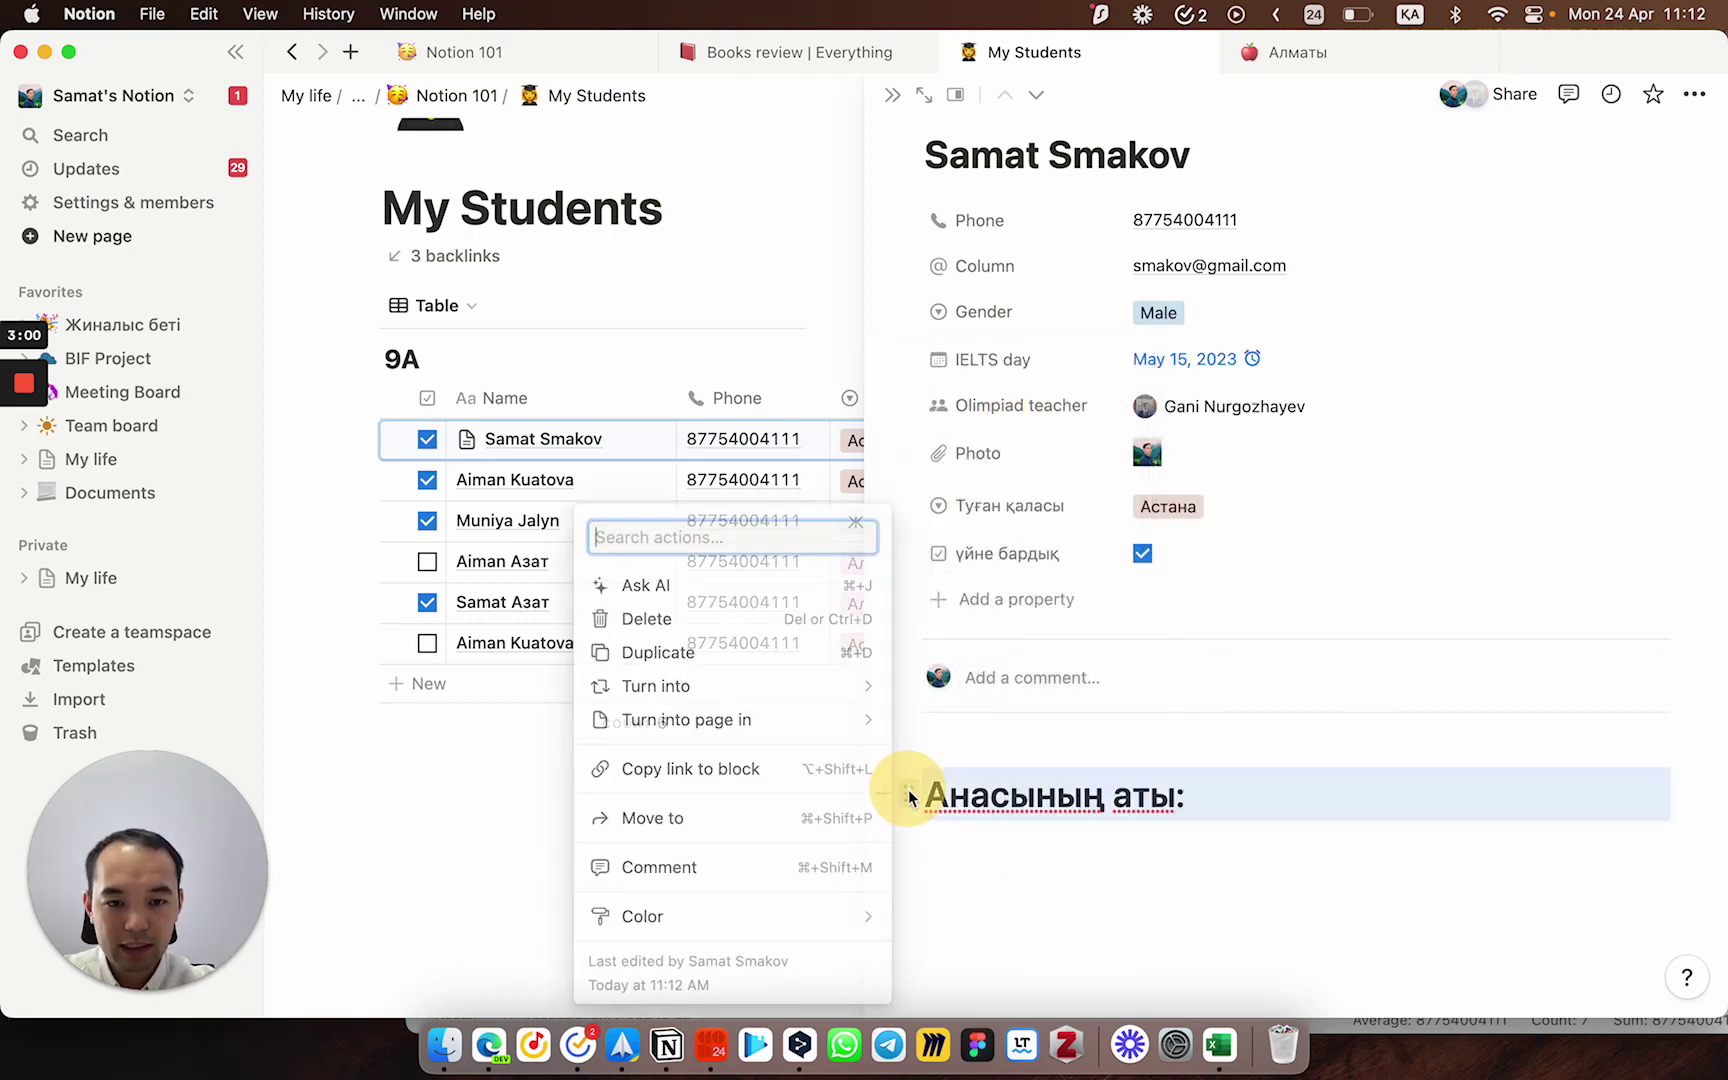
click(760, 655)
double_click(969, 890)
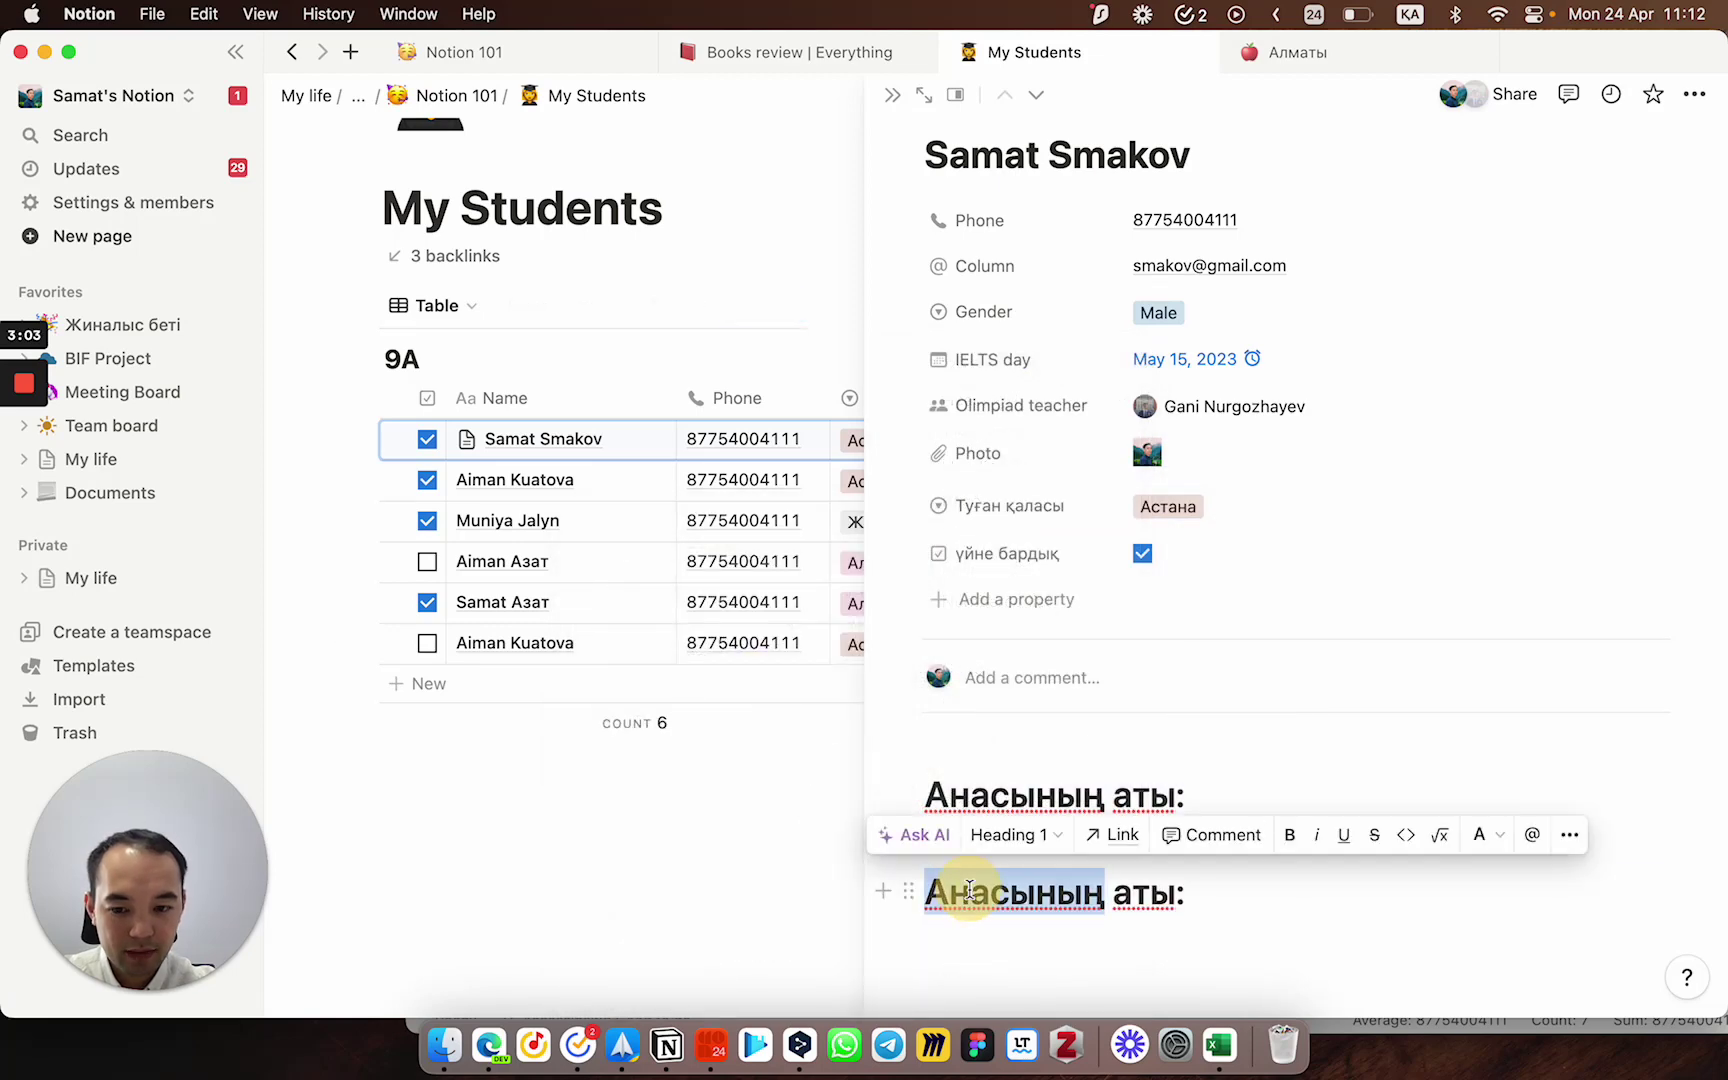
text(Әкес)
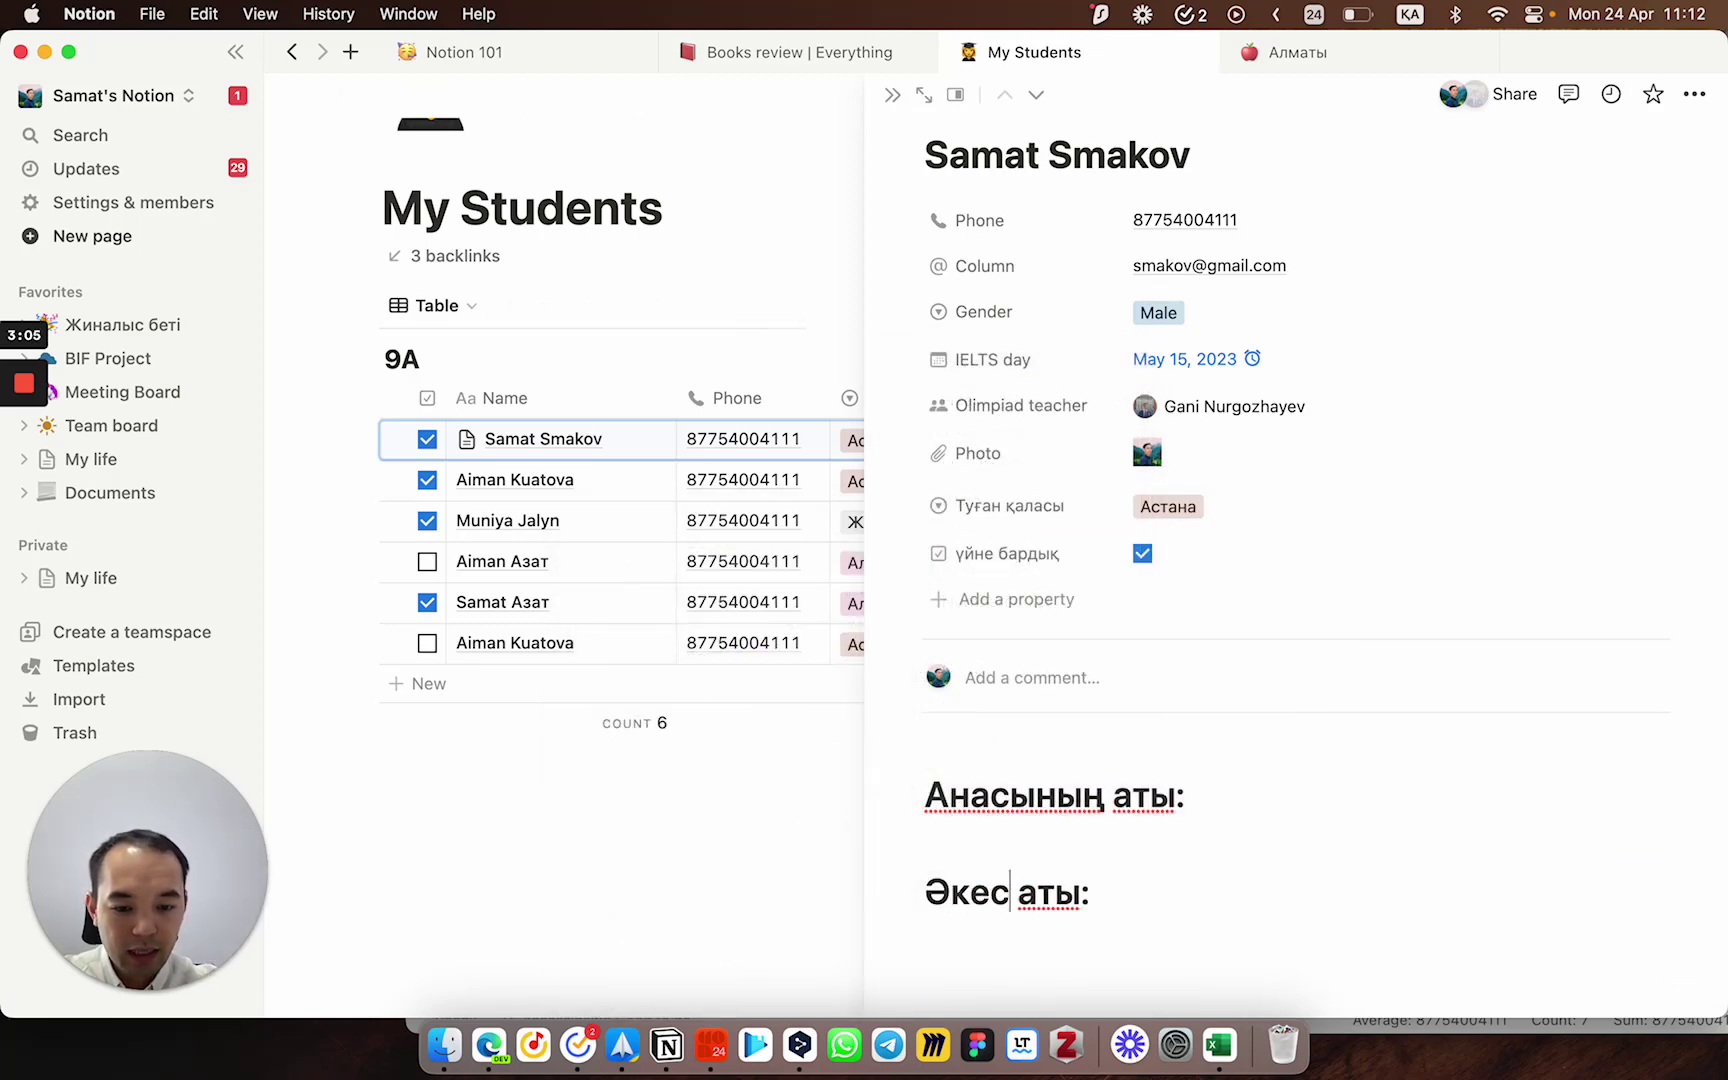
text(інің)
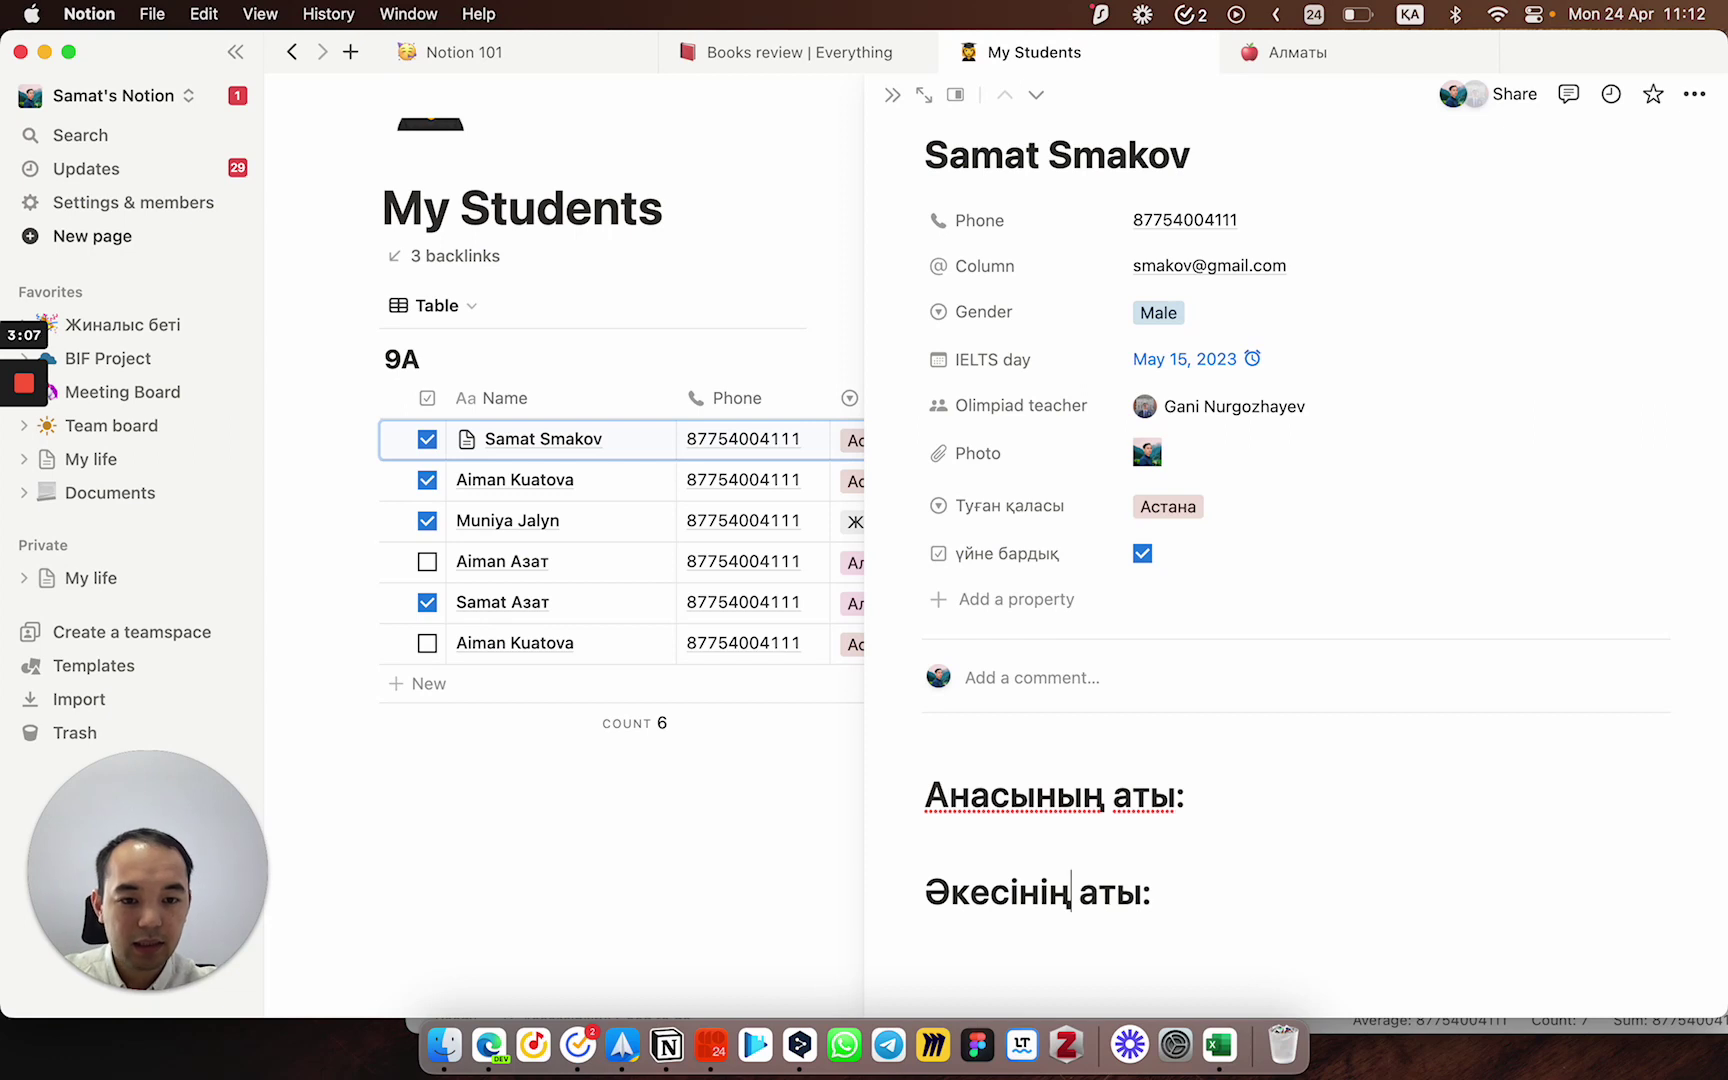
Step: Open the student's page in full and place the "Әкесінің аты:" heading in a second column beside "Анасының аты:"
click(928, 100)
scroll(714, 552, down, 5)
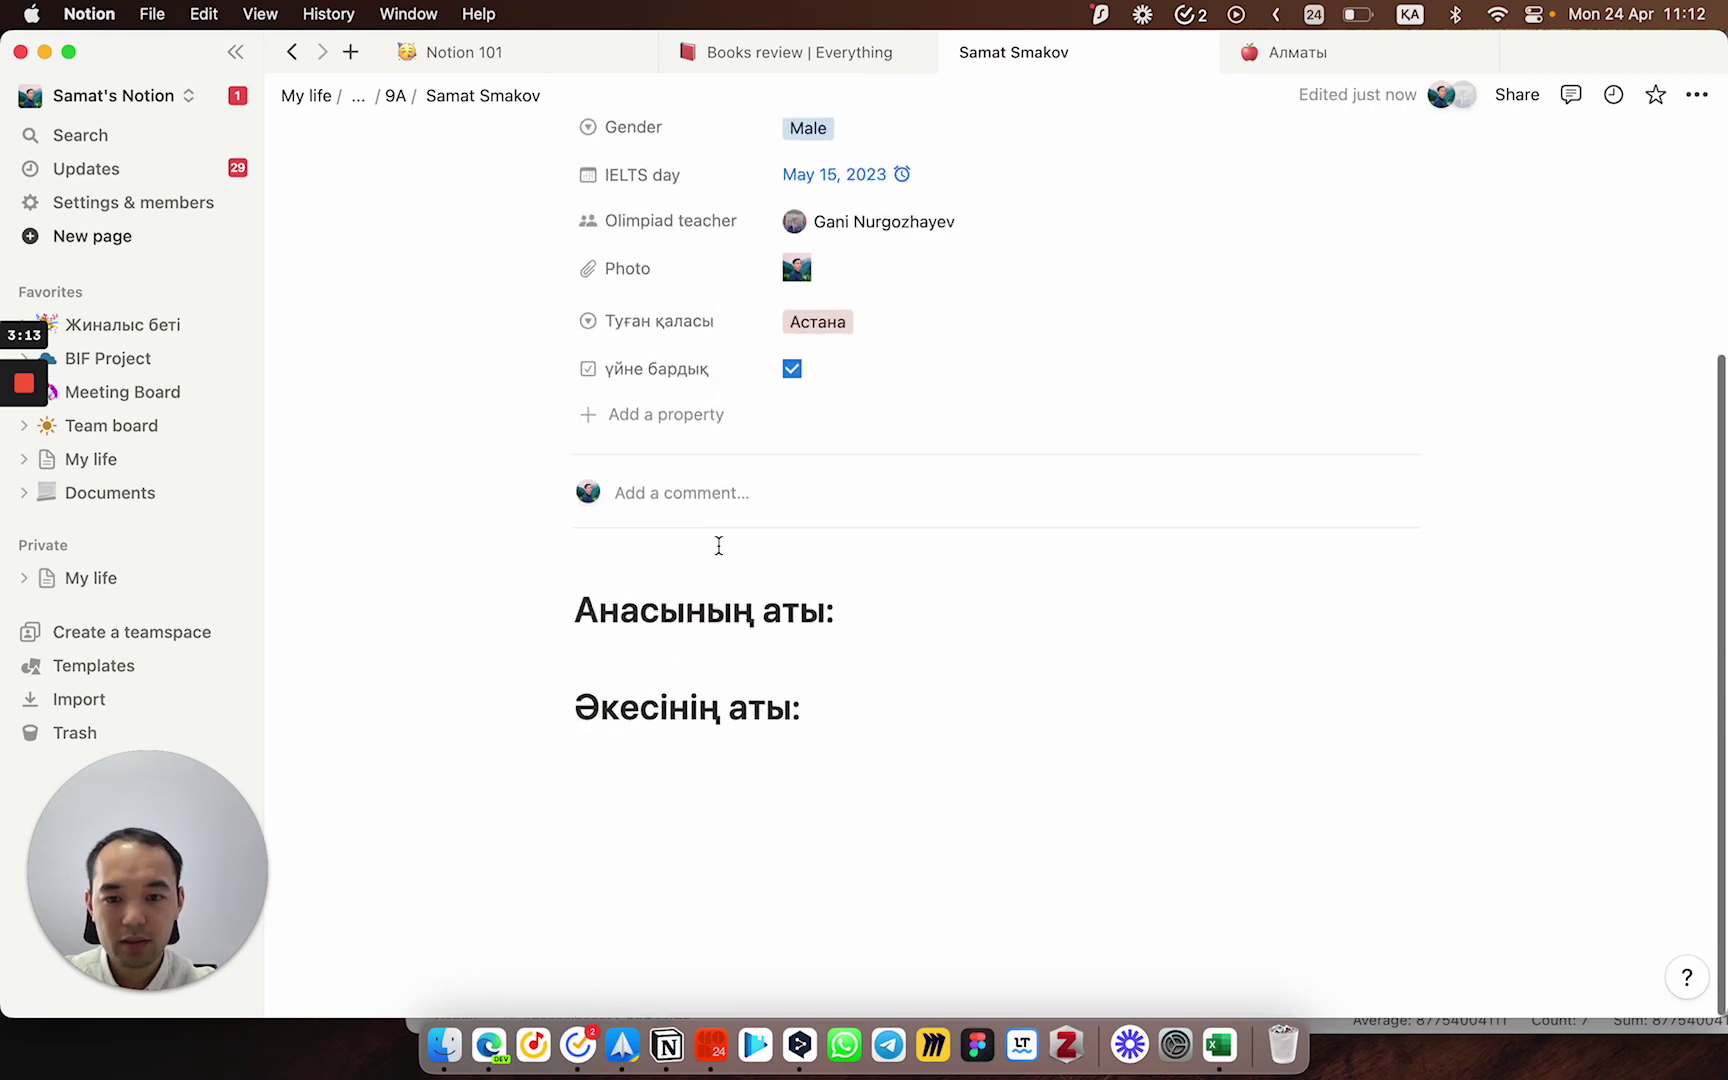
drag(556, 708, 1472, 615)
click(814, 735)
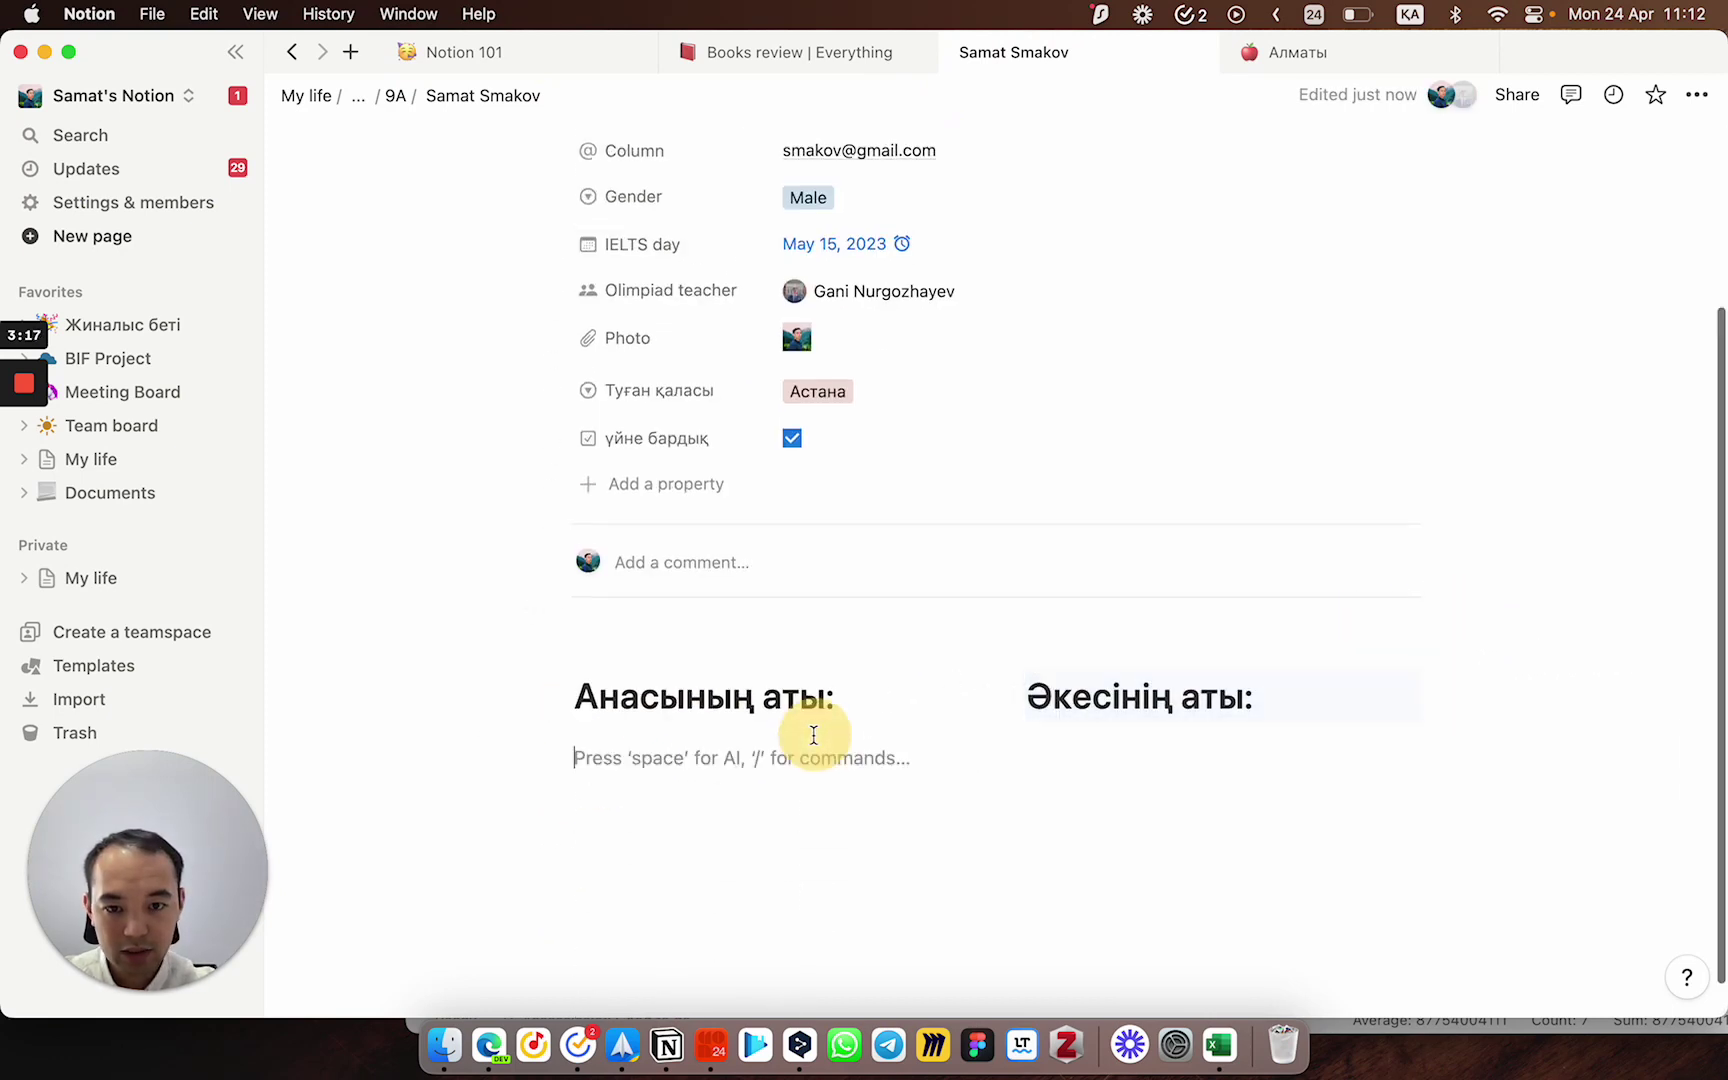
click(1055, 742)
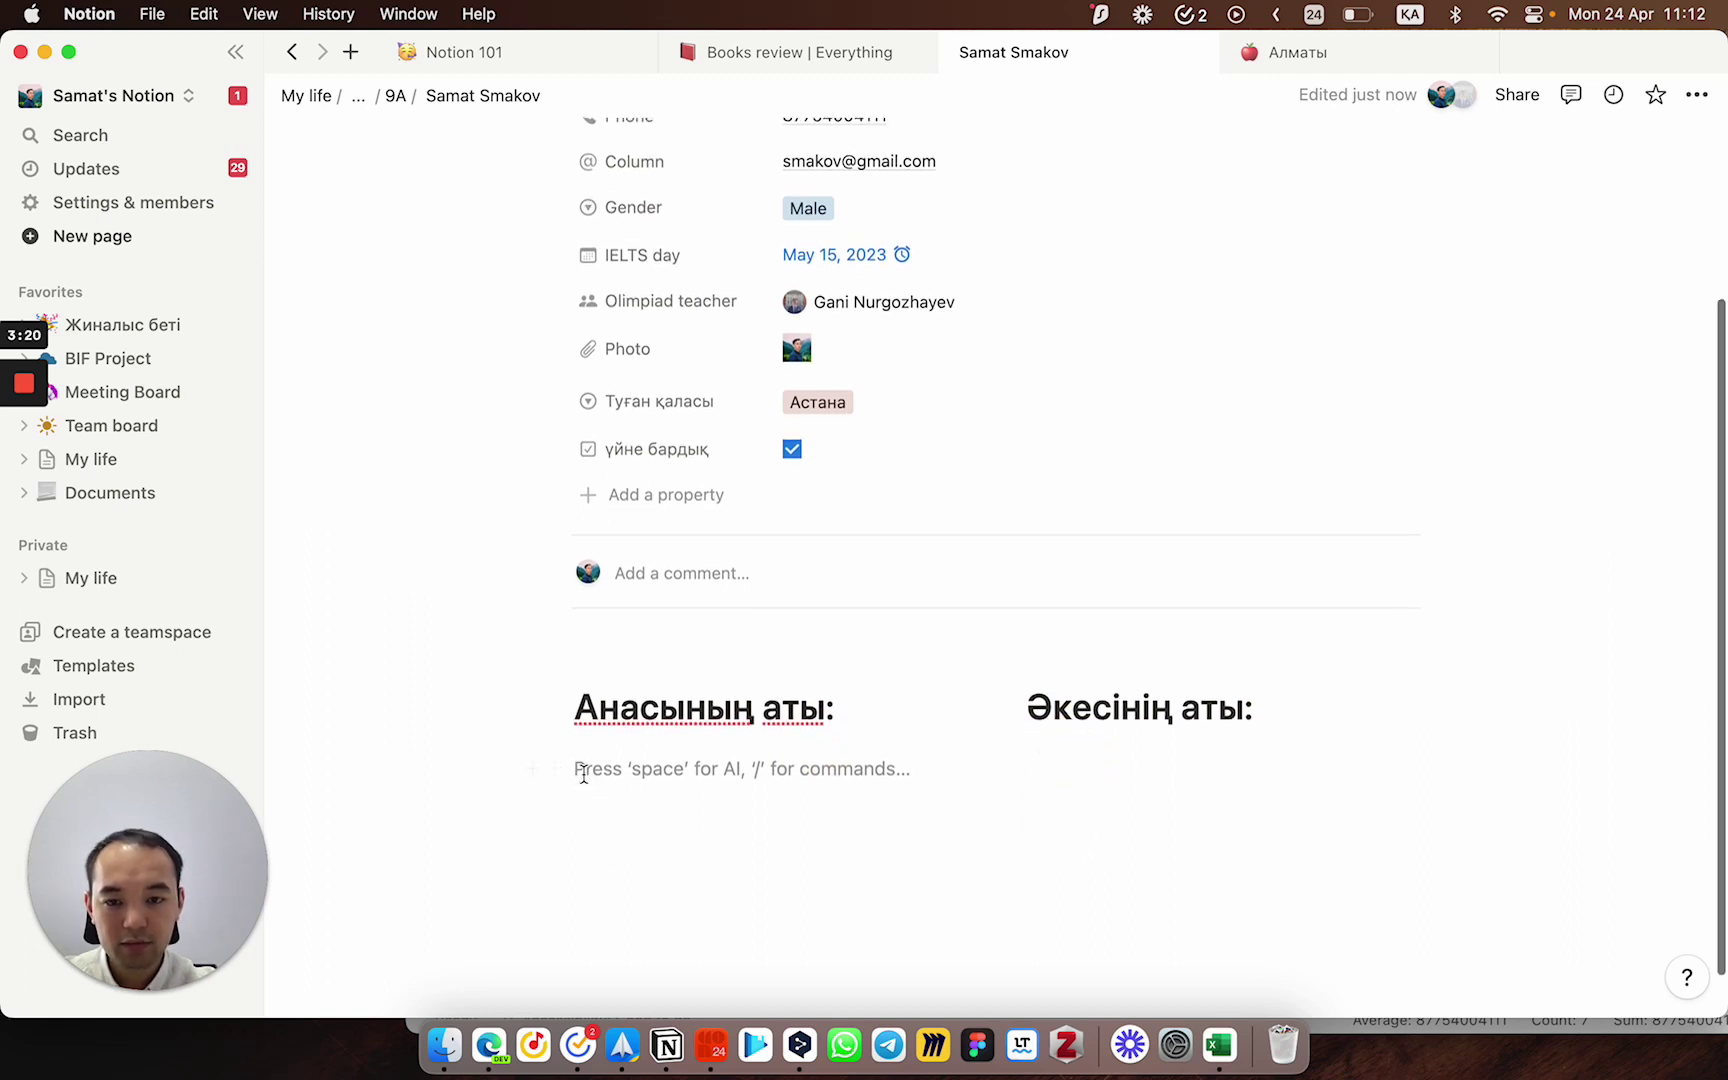
Step: Add the line "Хобби:" below the two columns, leaving an empty line above it, and make it a Heading 1
scroll(583, 773, down, 1)
key(Return)
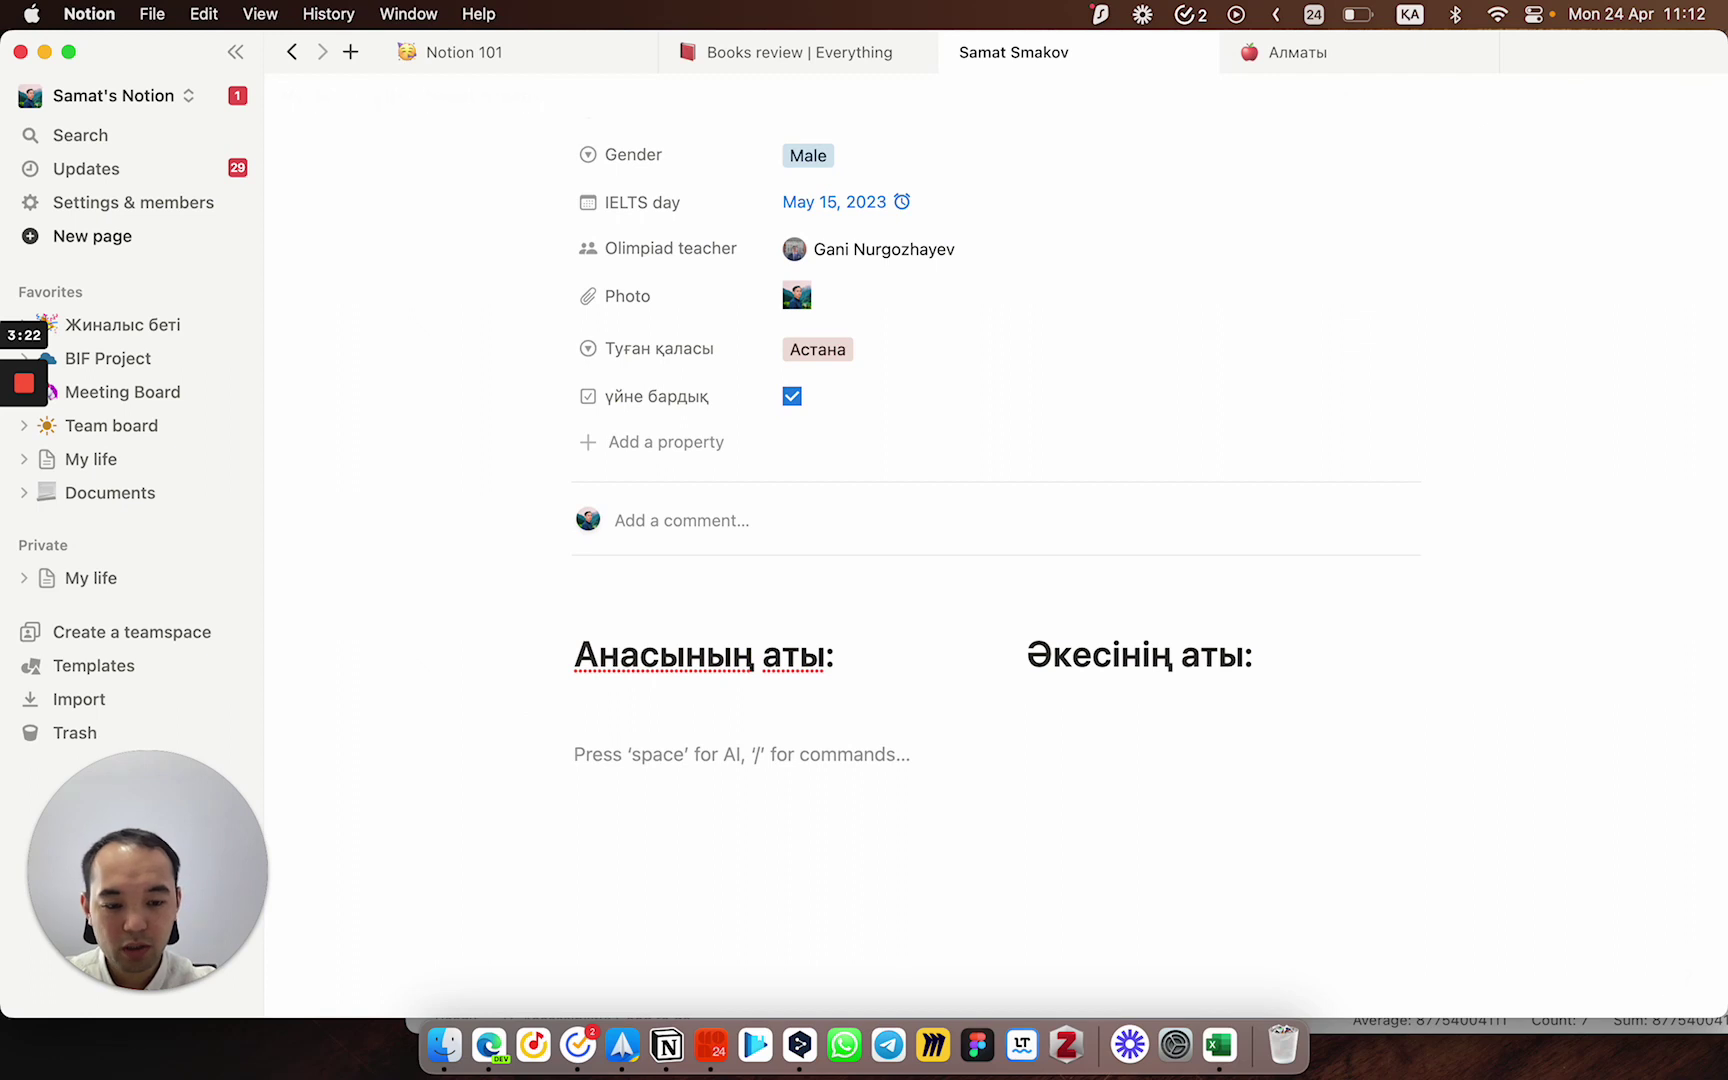
text(Xo)
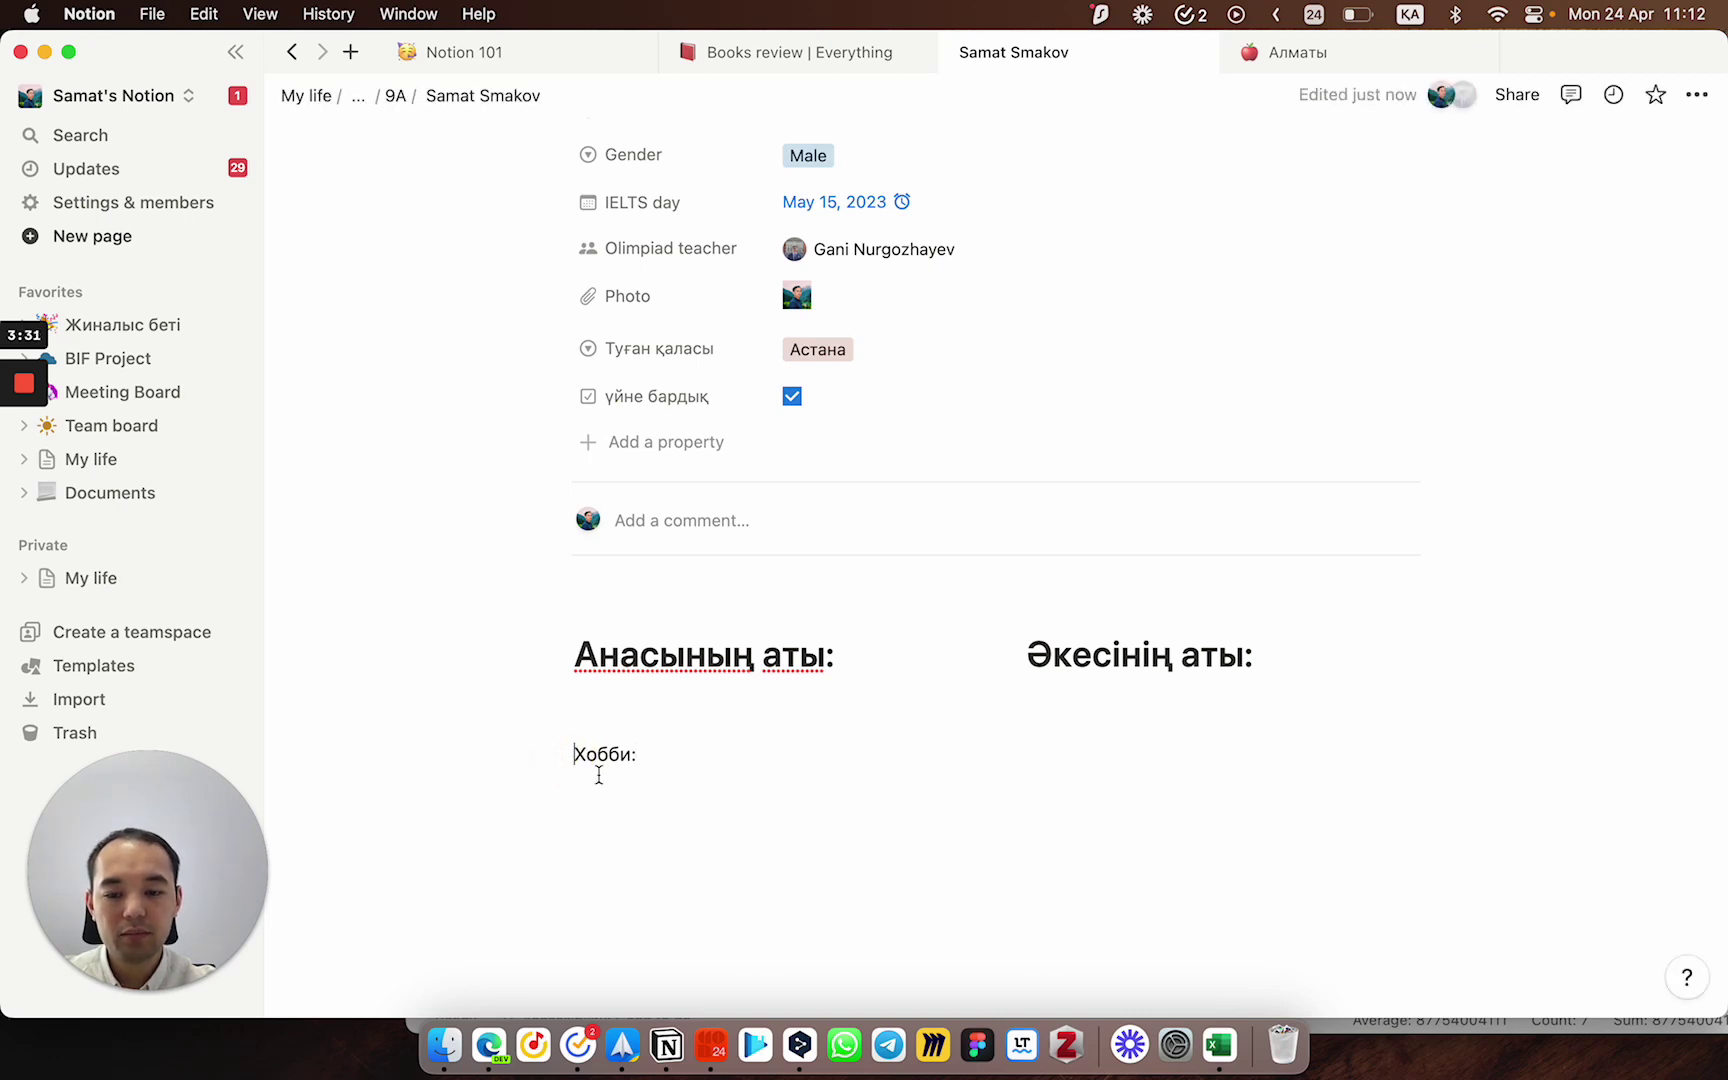
text(#)
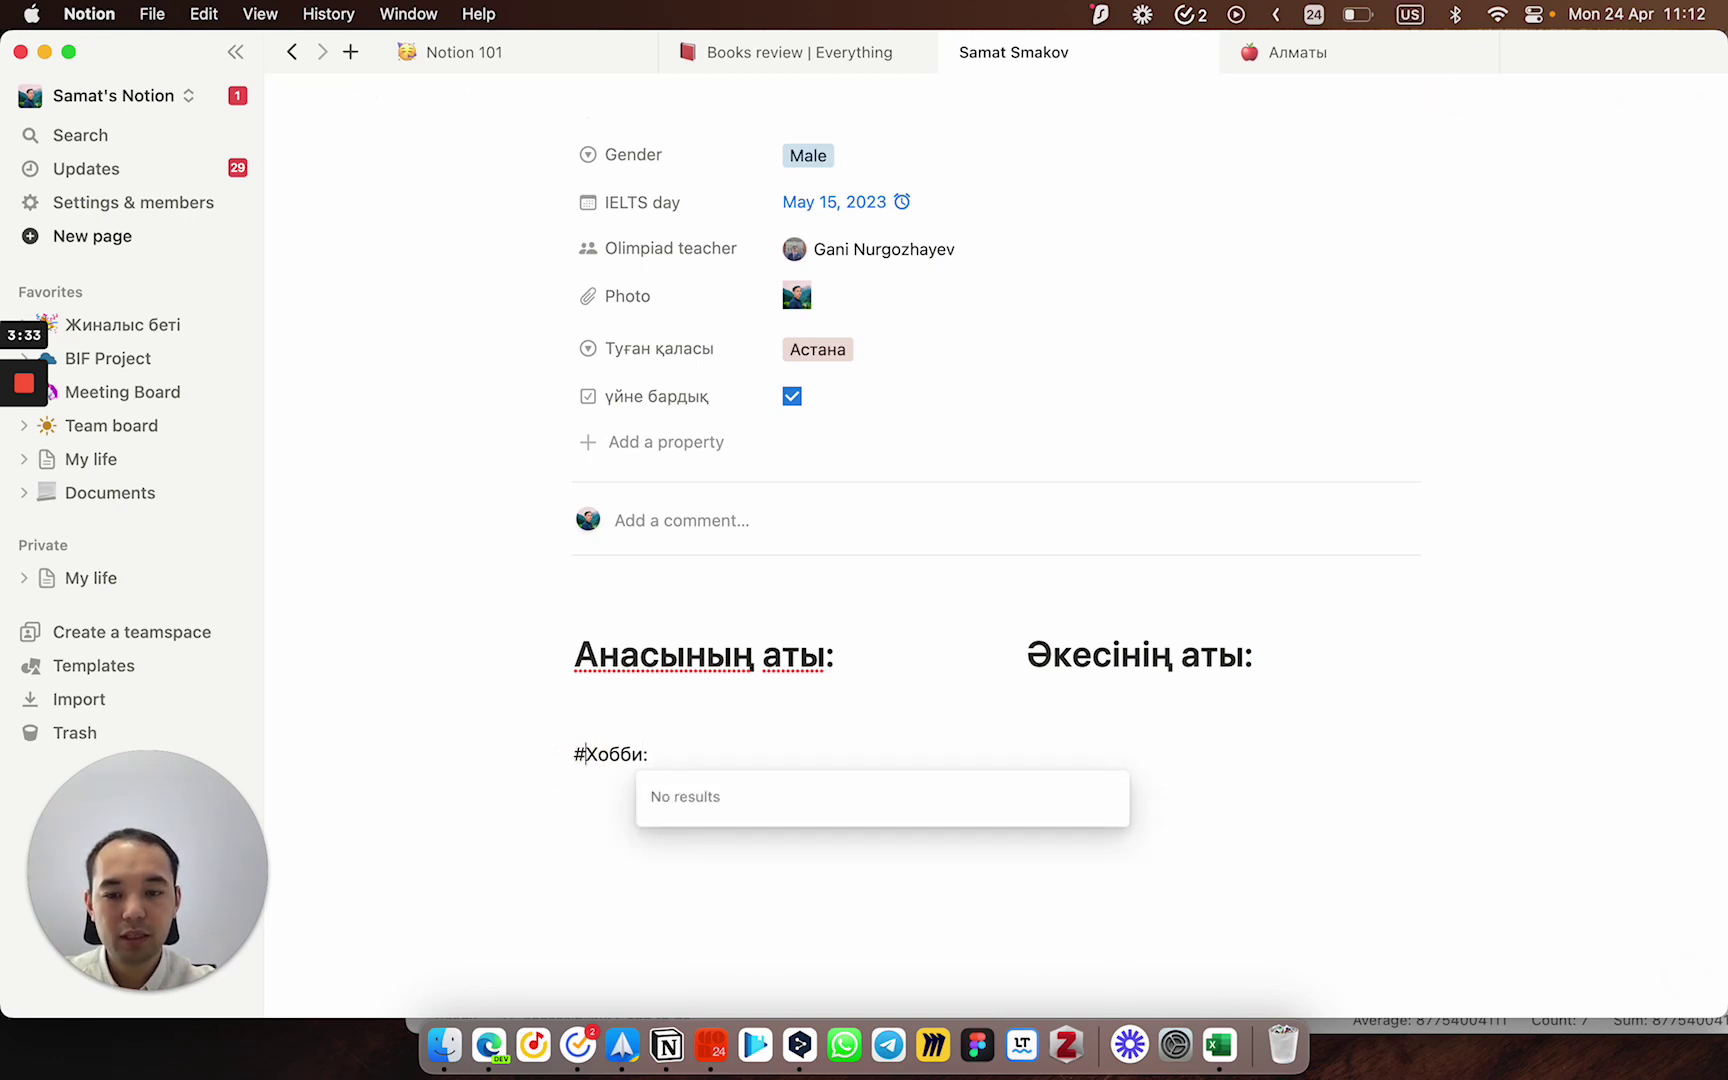
Step: Duplicate the "Хобби:" heading and change the copy's text to "Қызығушылығы:"
scroll(702, 760, down, 2)
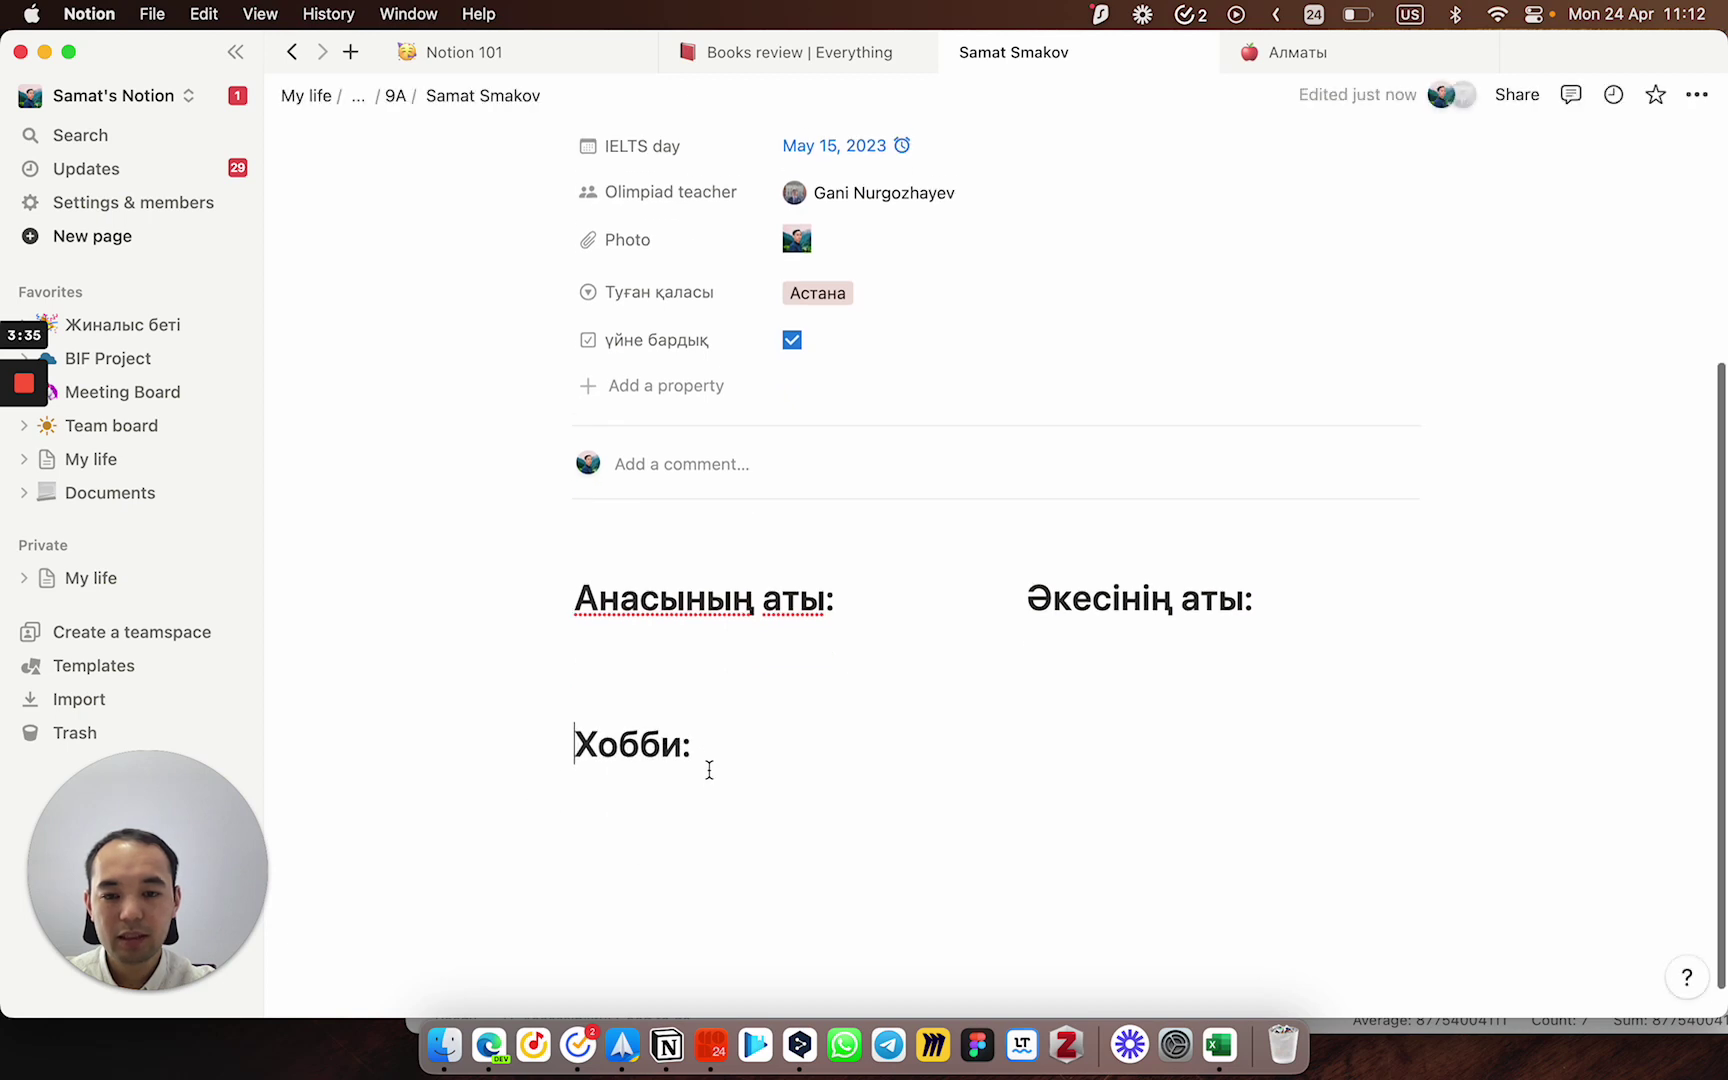
click(561, 709)
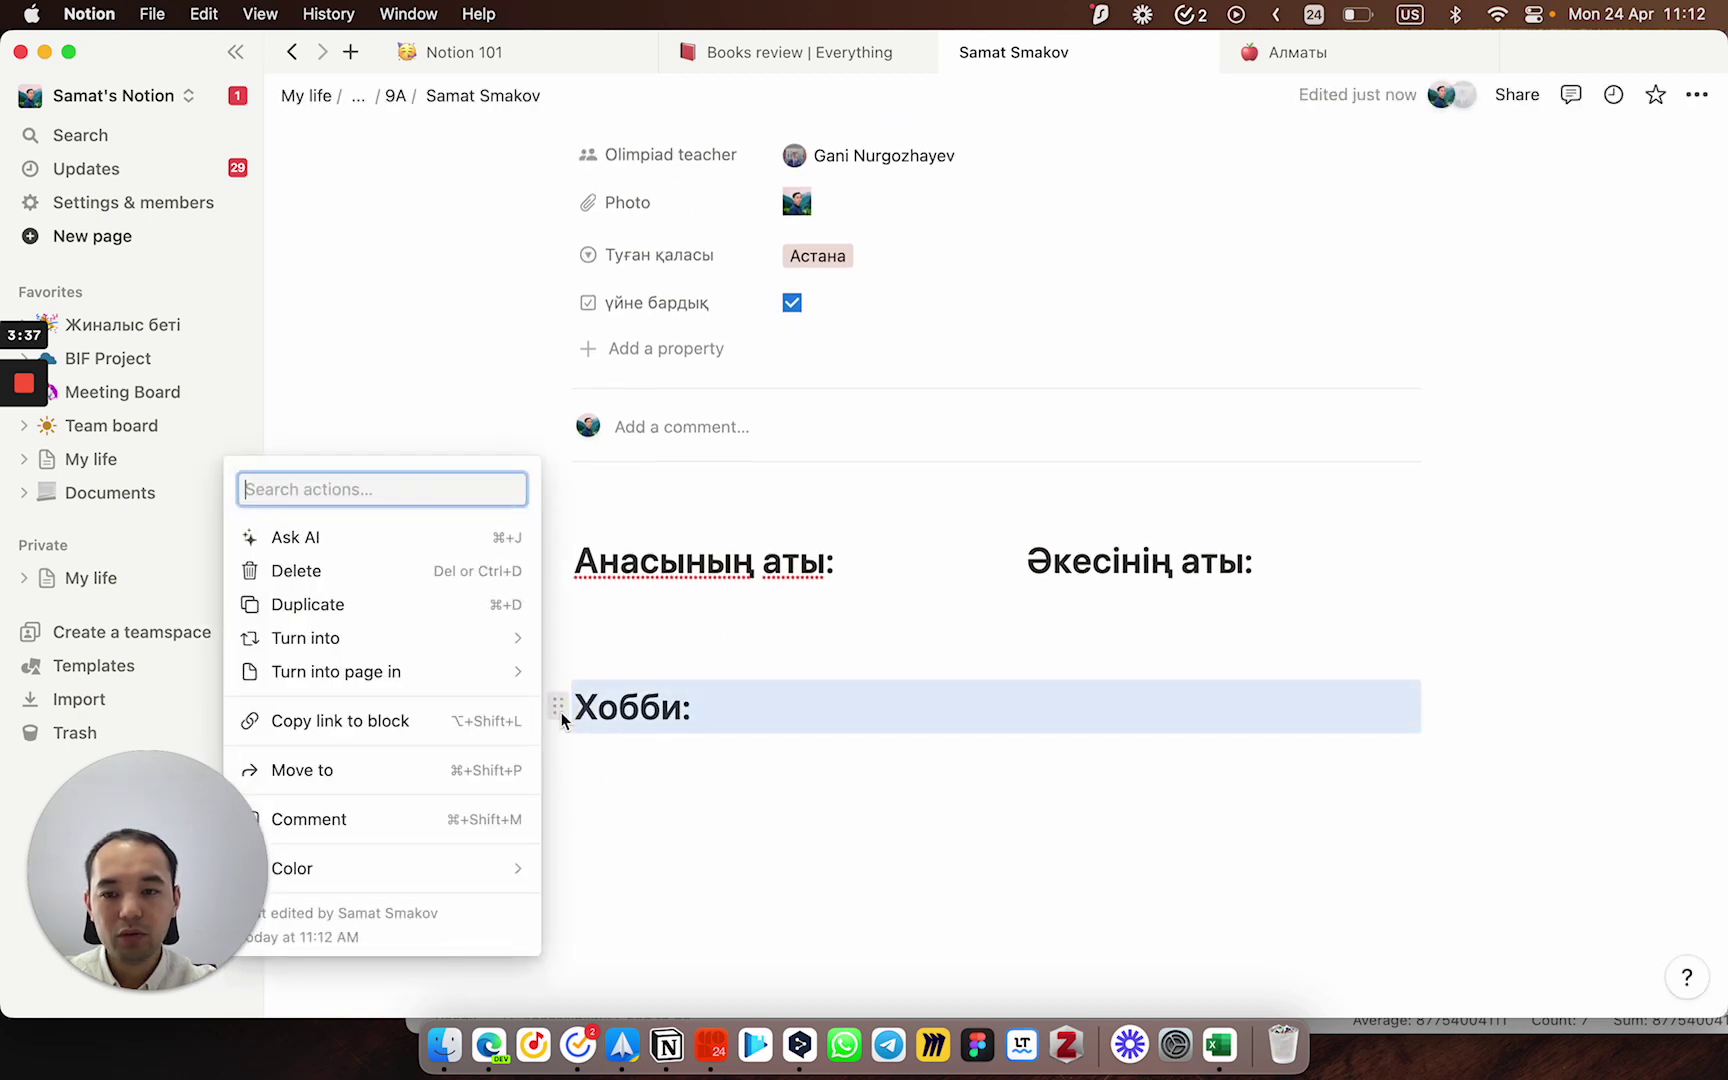
click(452, 607)
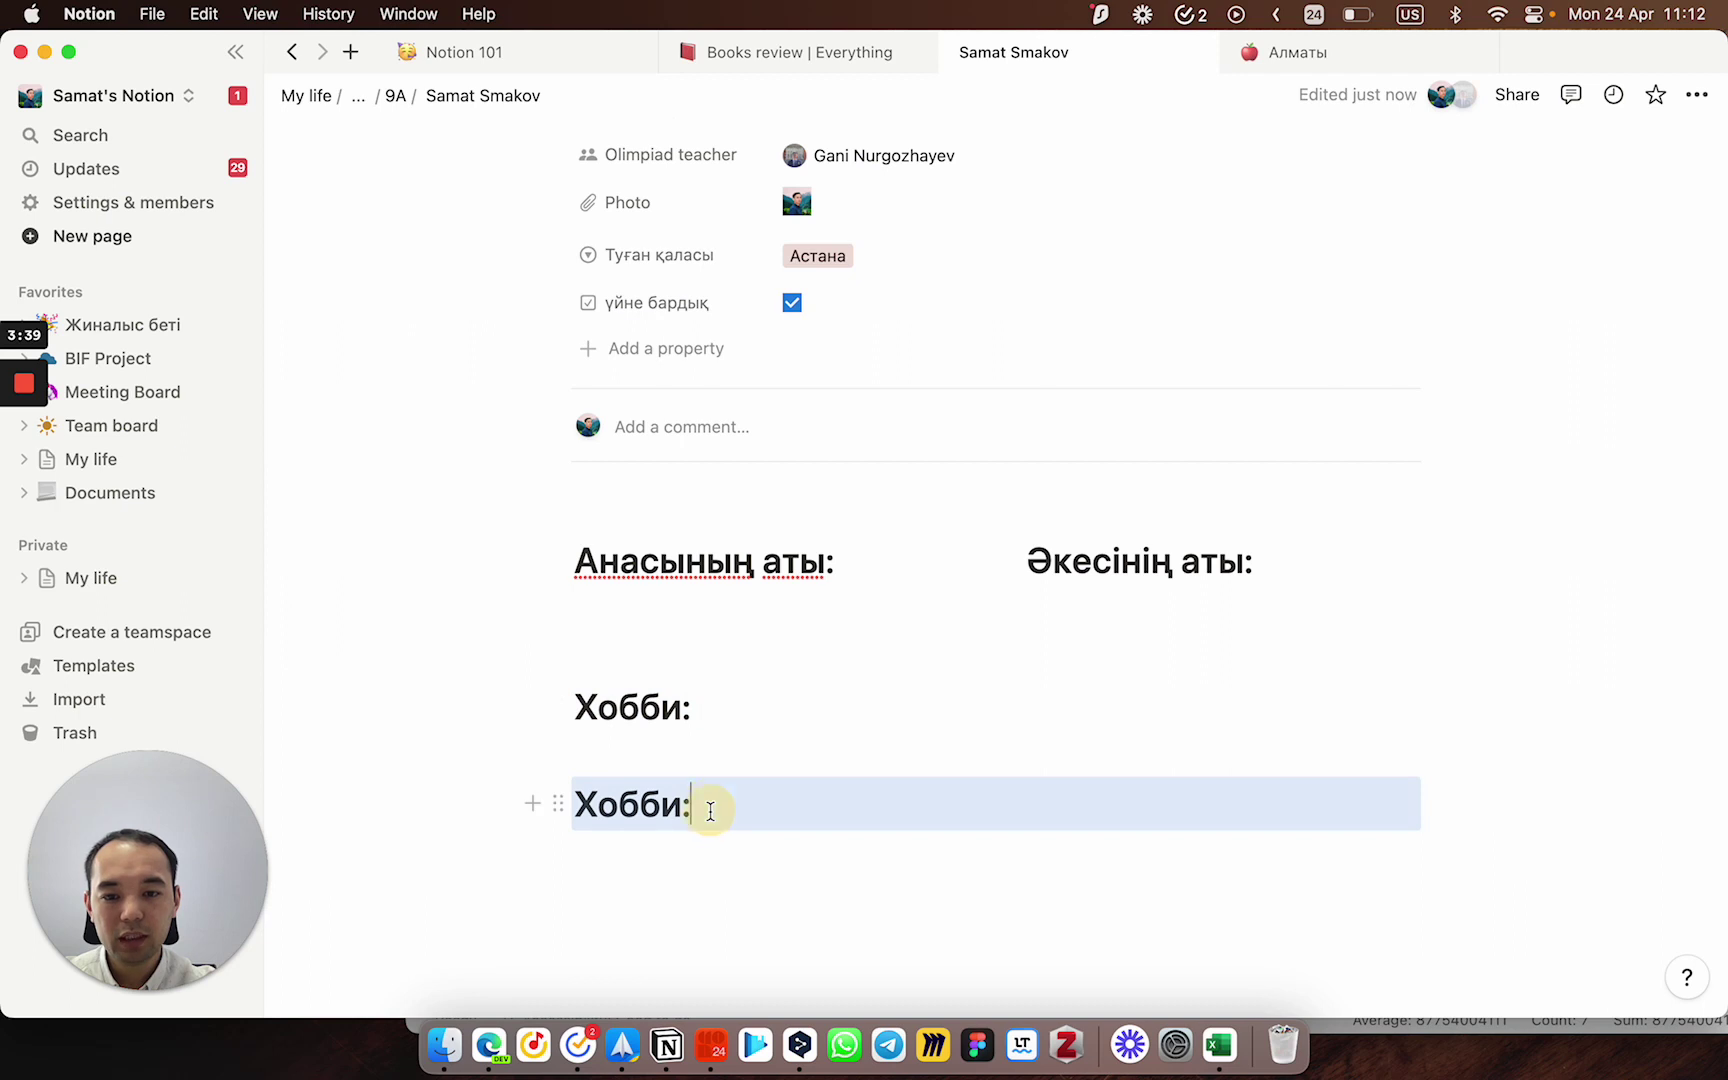
click(710, 811)
double_click(658, 803)
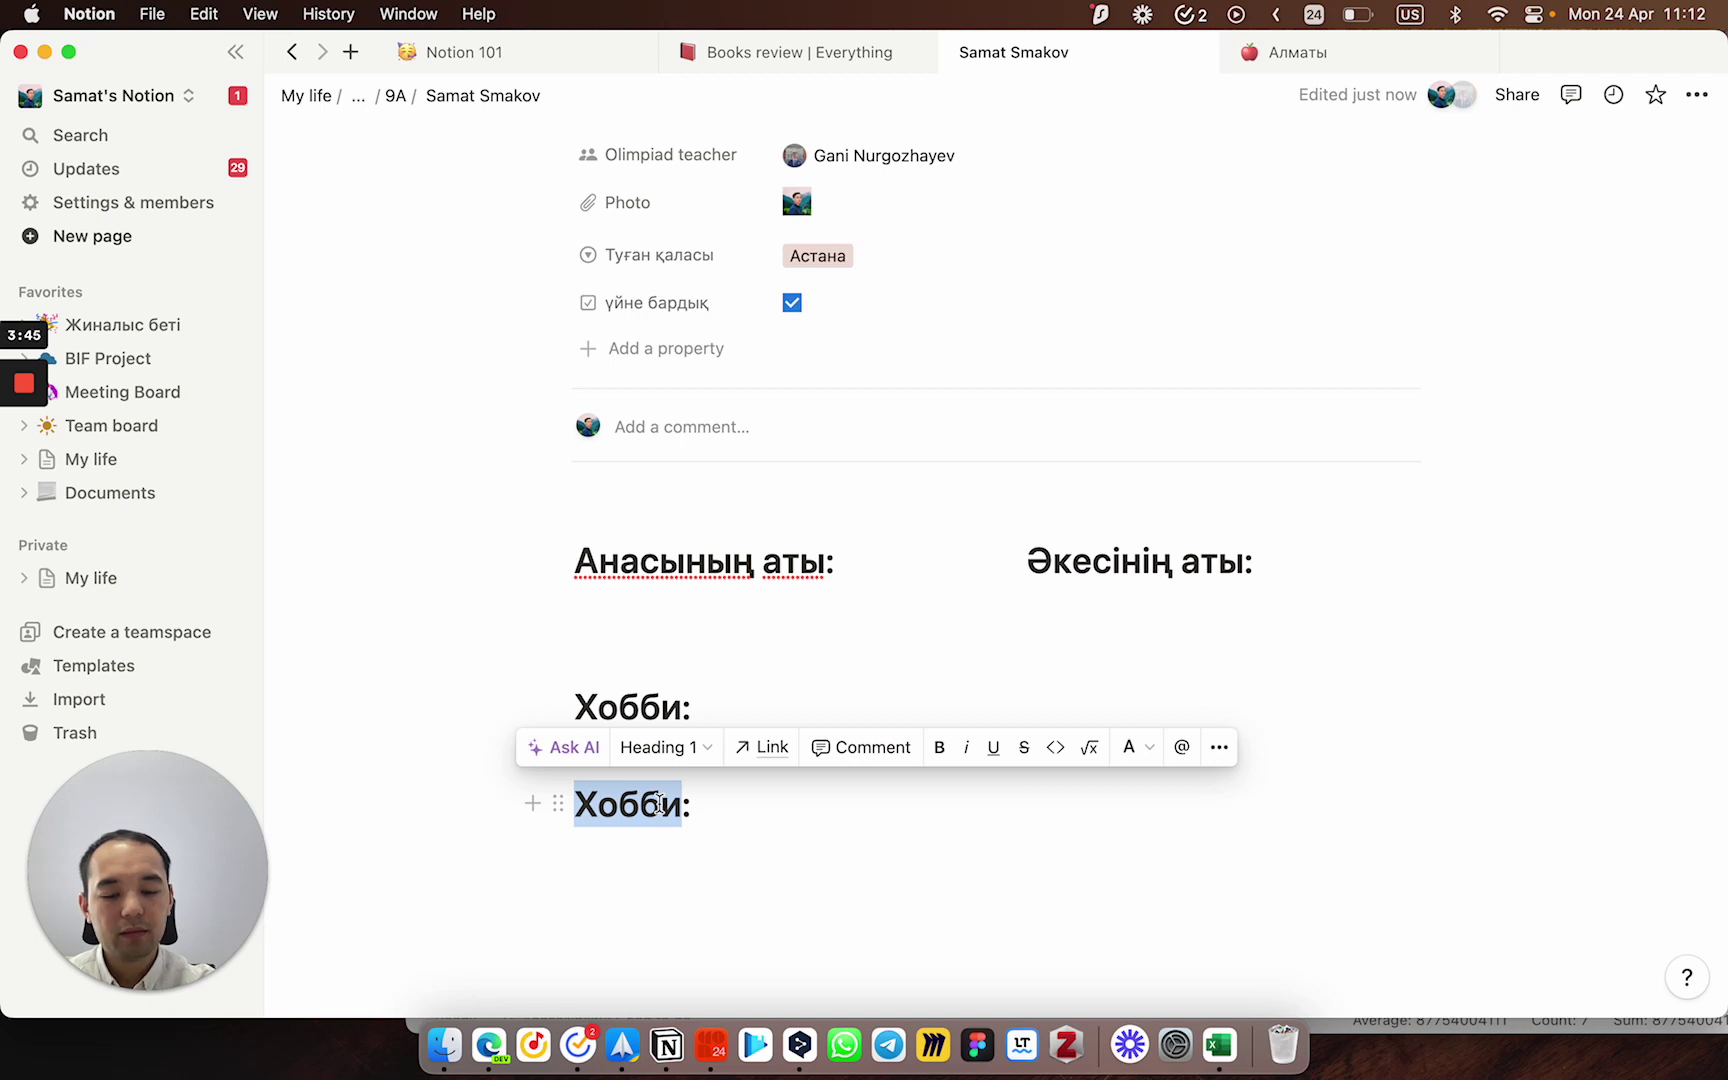
text():)
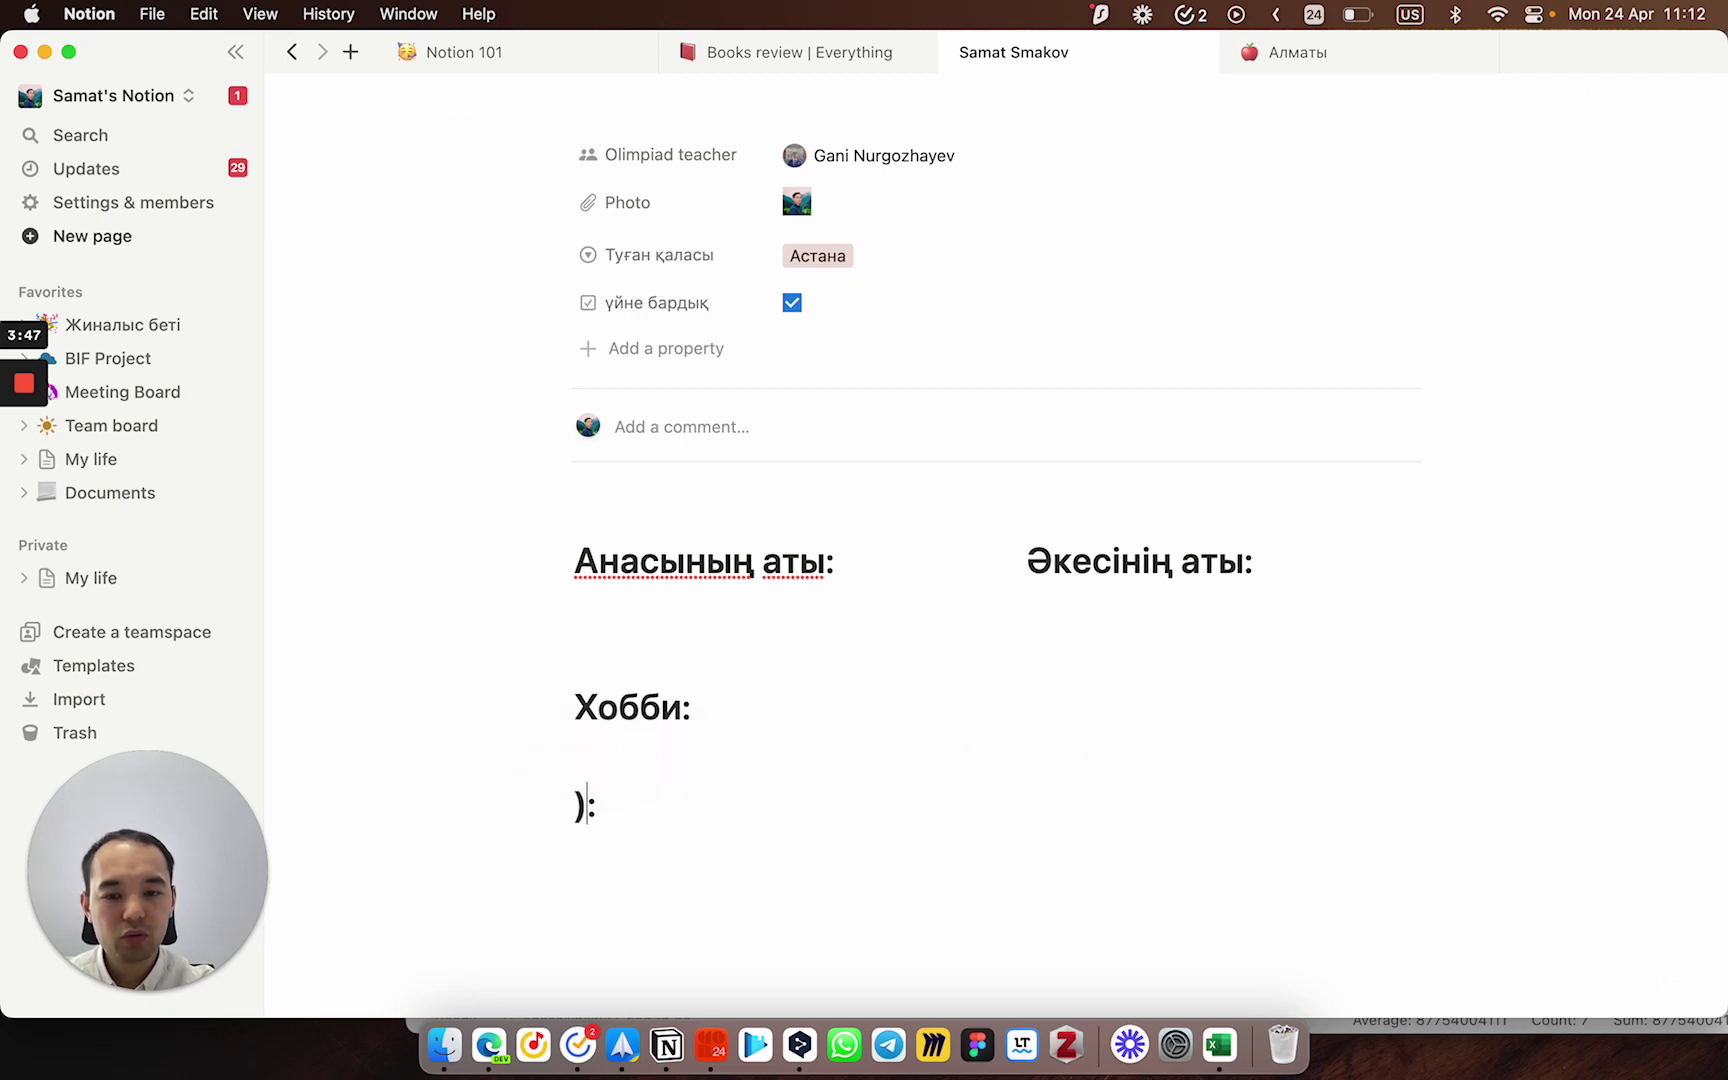
text(Қыз)
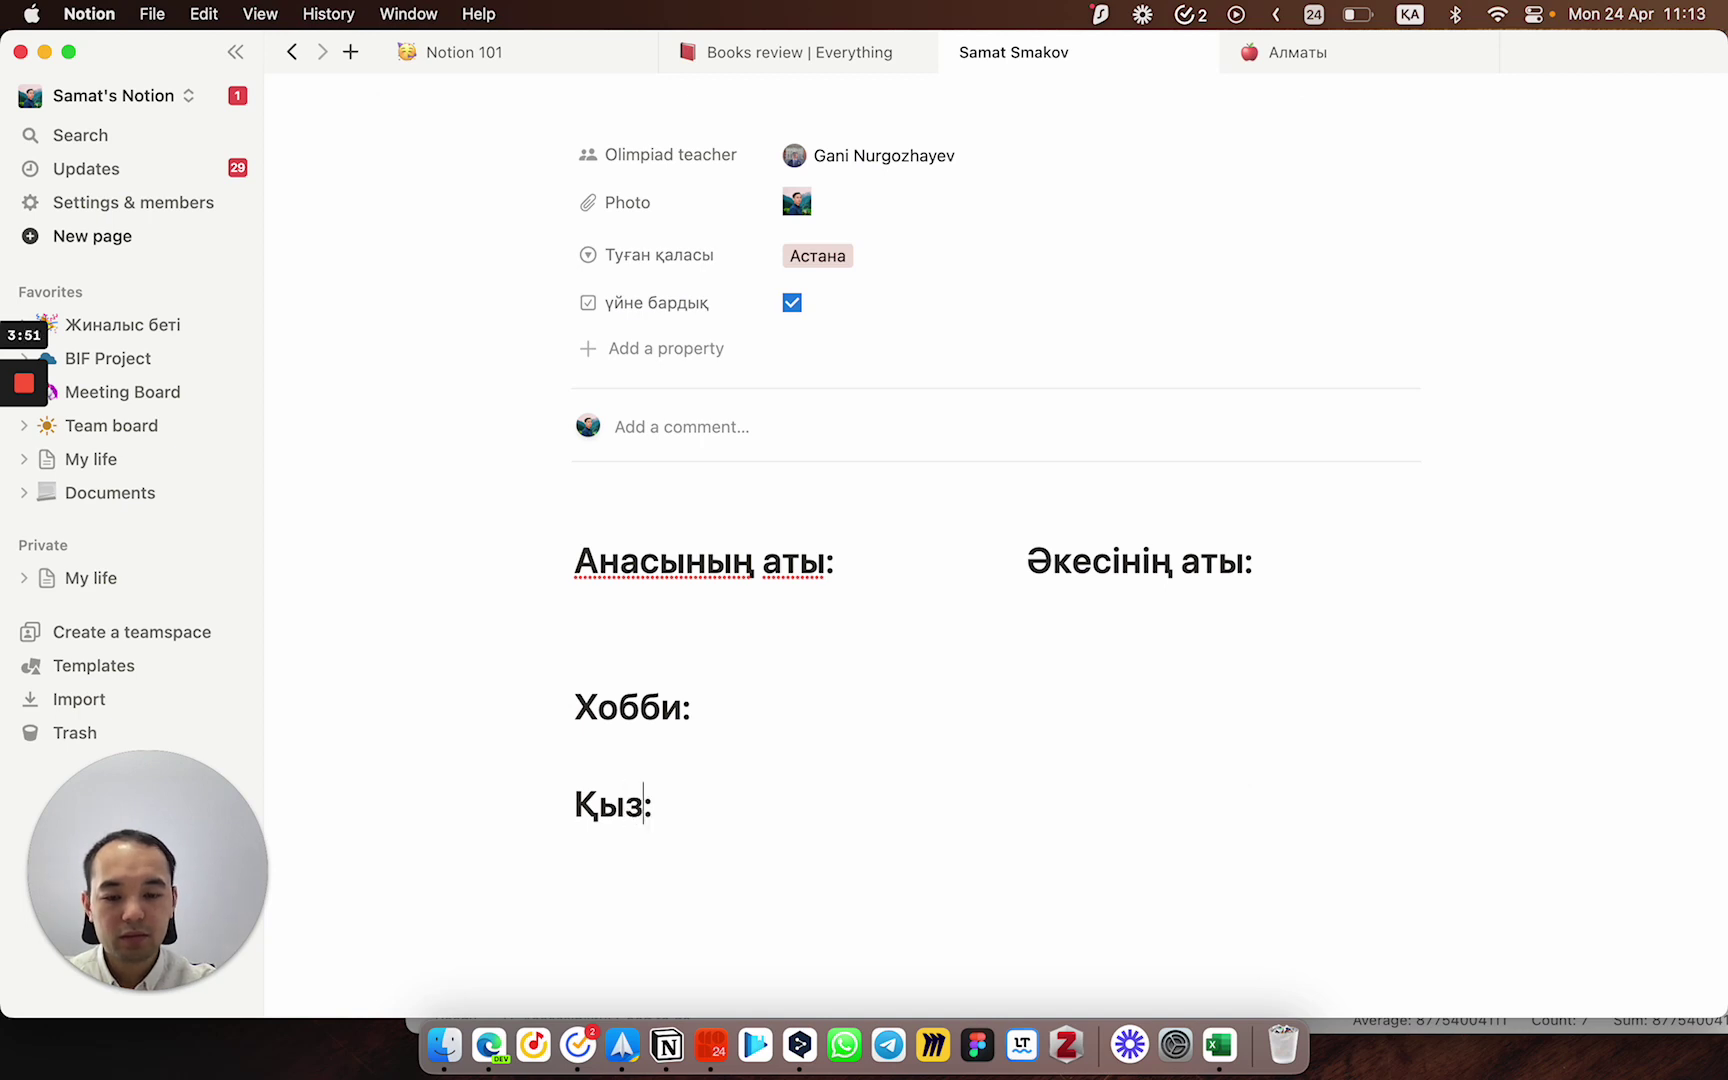
text(ығушылығы)
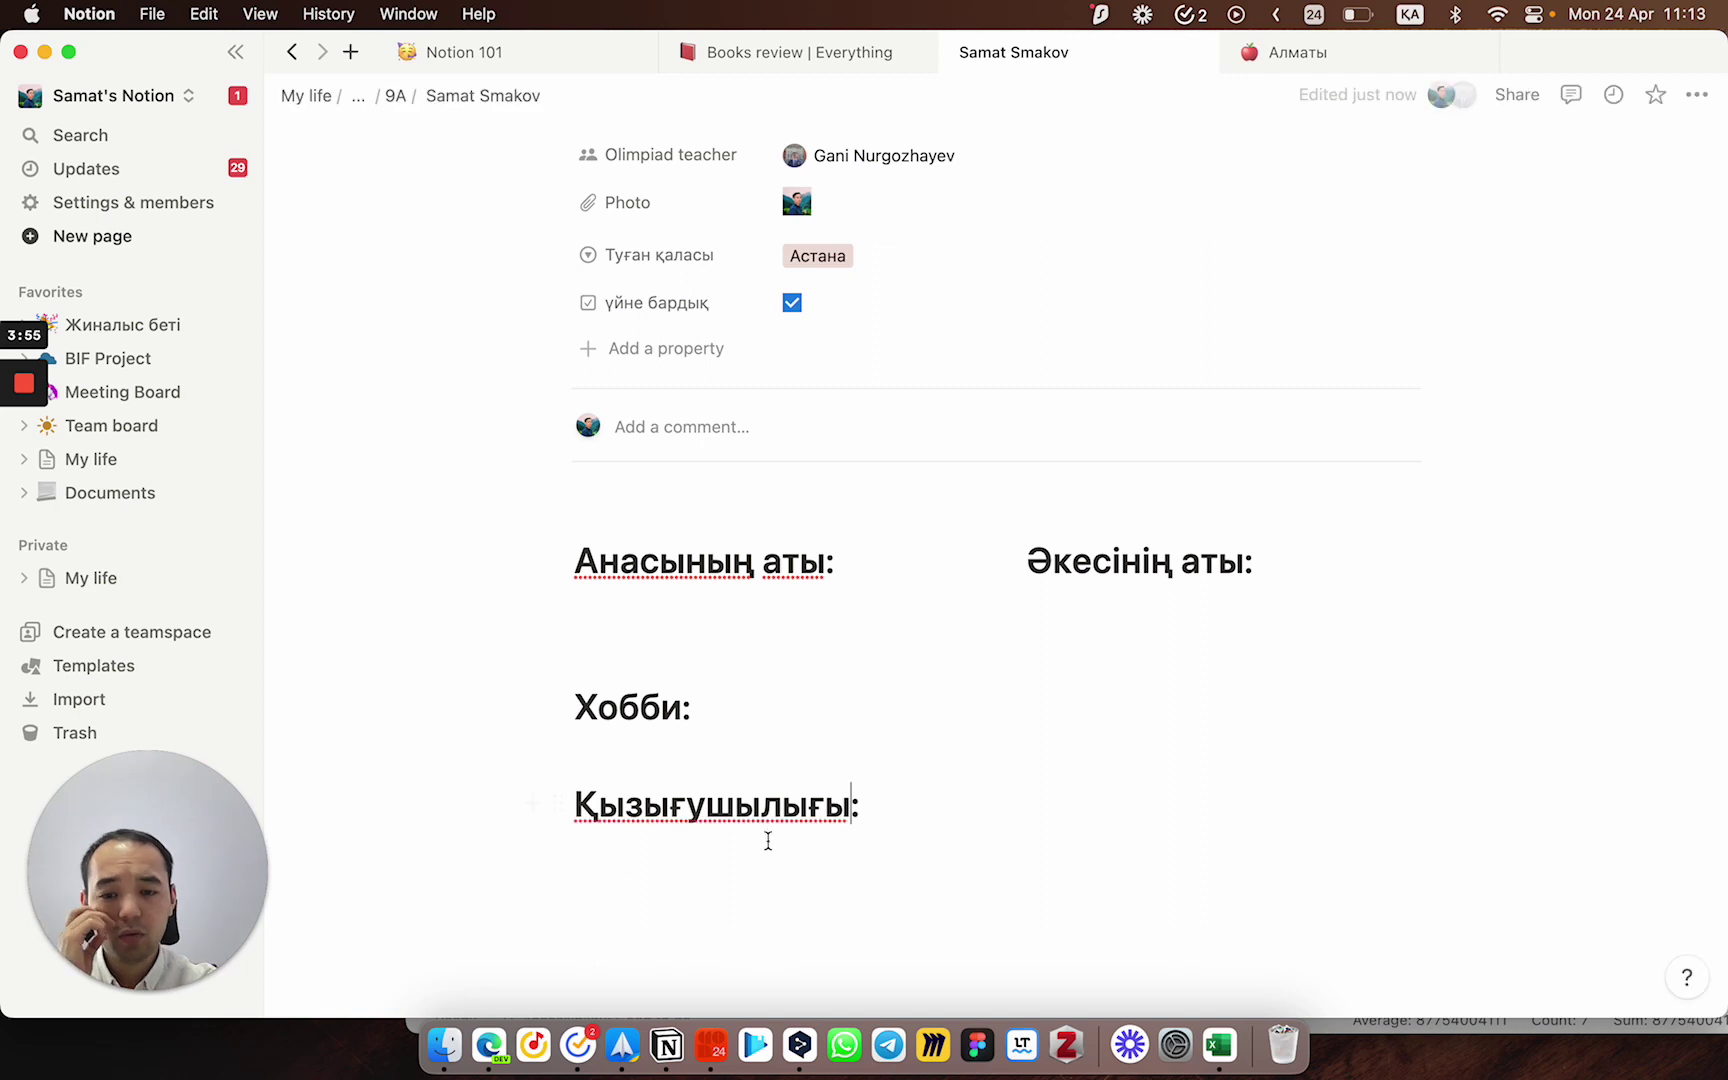
click(763, 641)
scroll(822, 680, up, 1)
scroll(822, 693, down, 3)
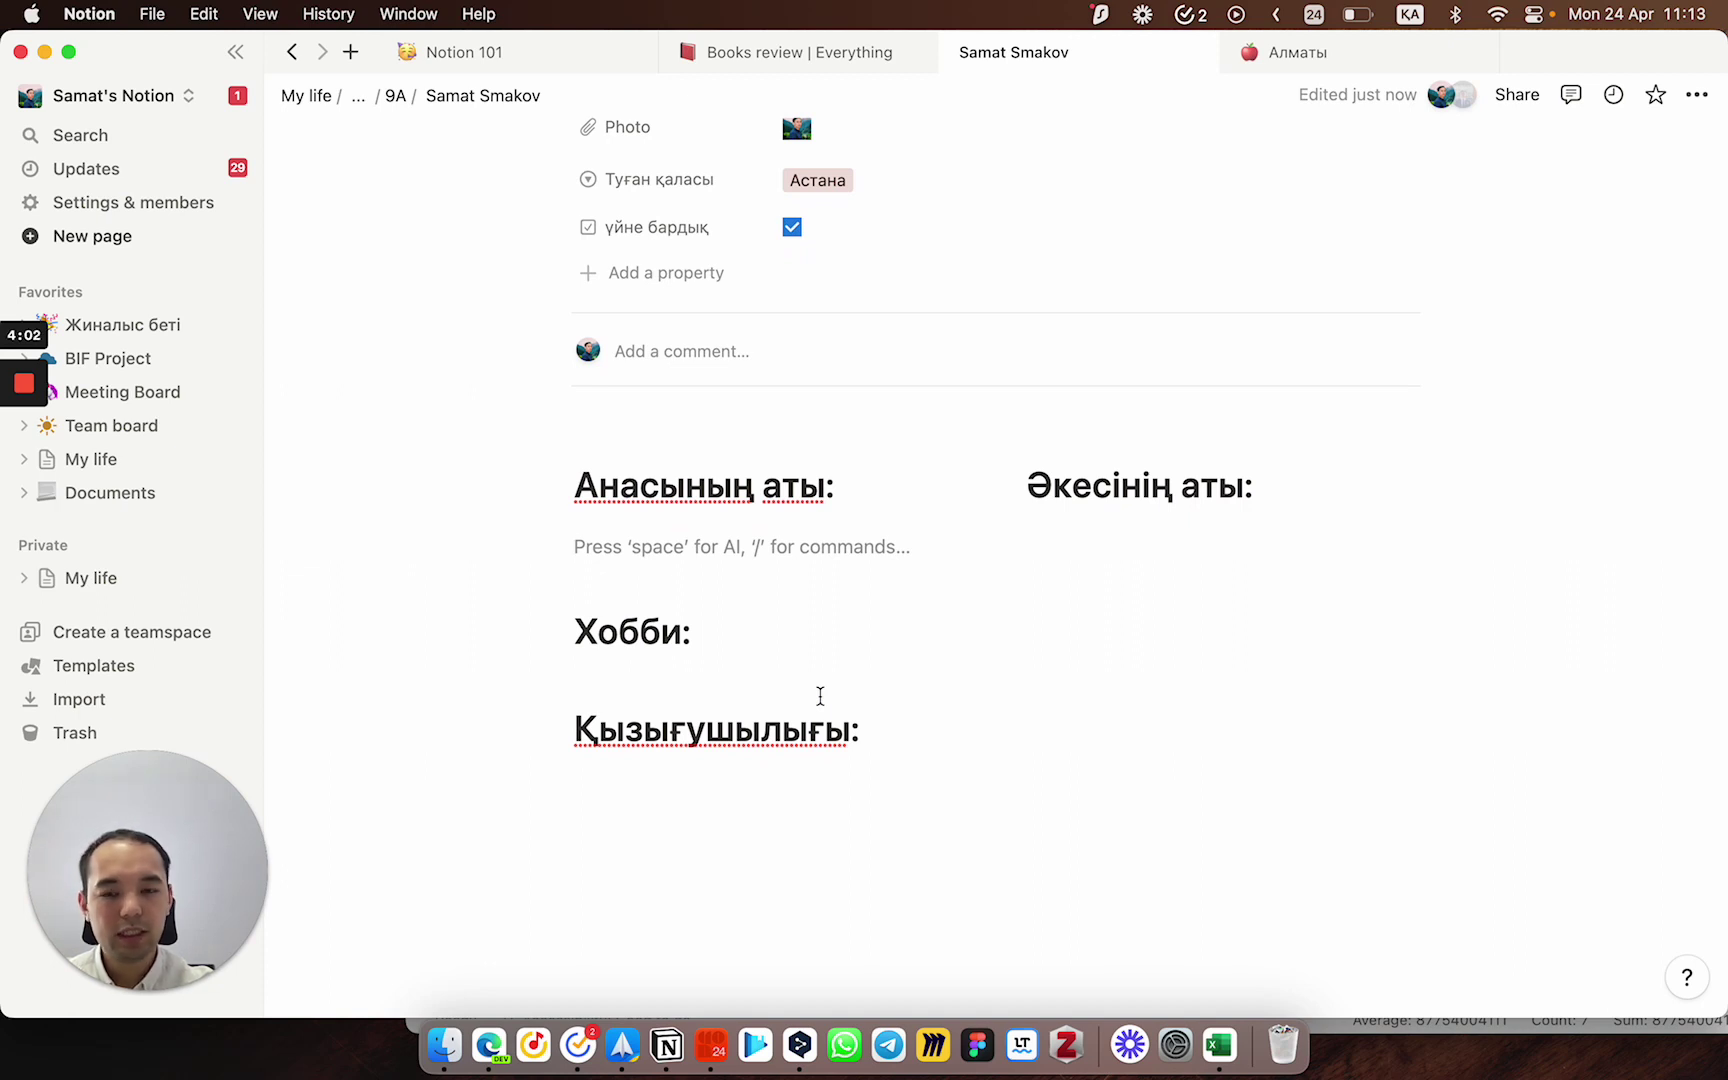
scroll(826, 670, down, 1)
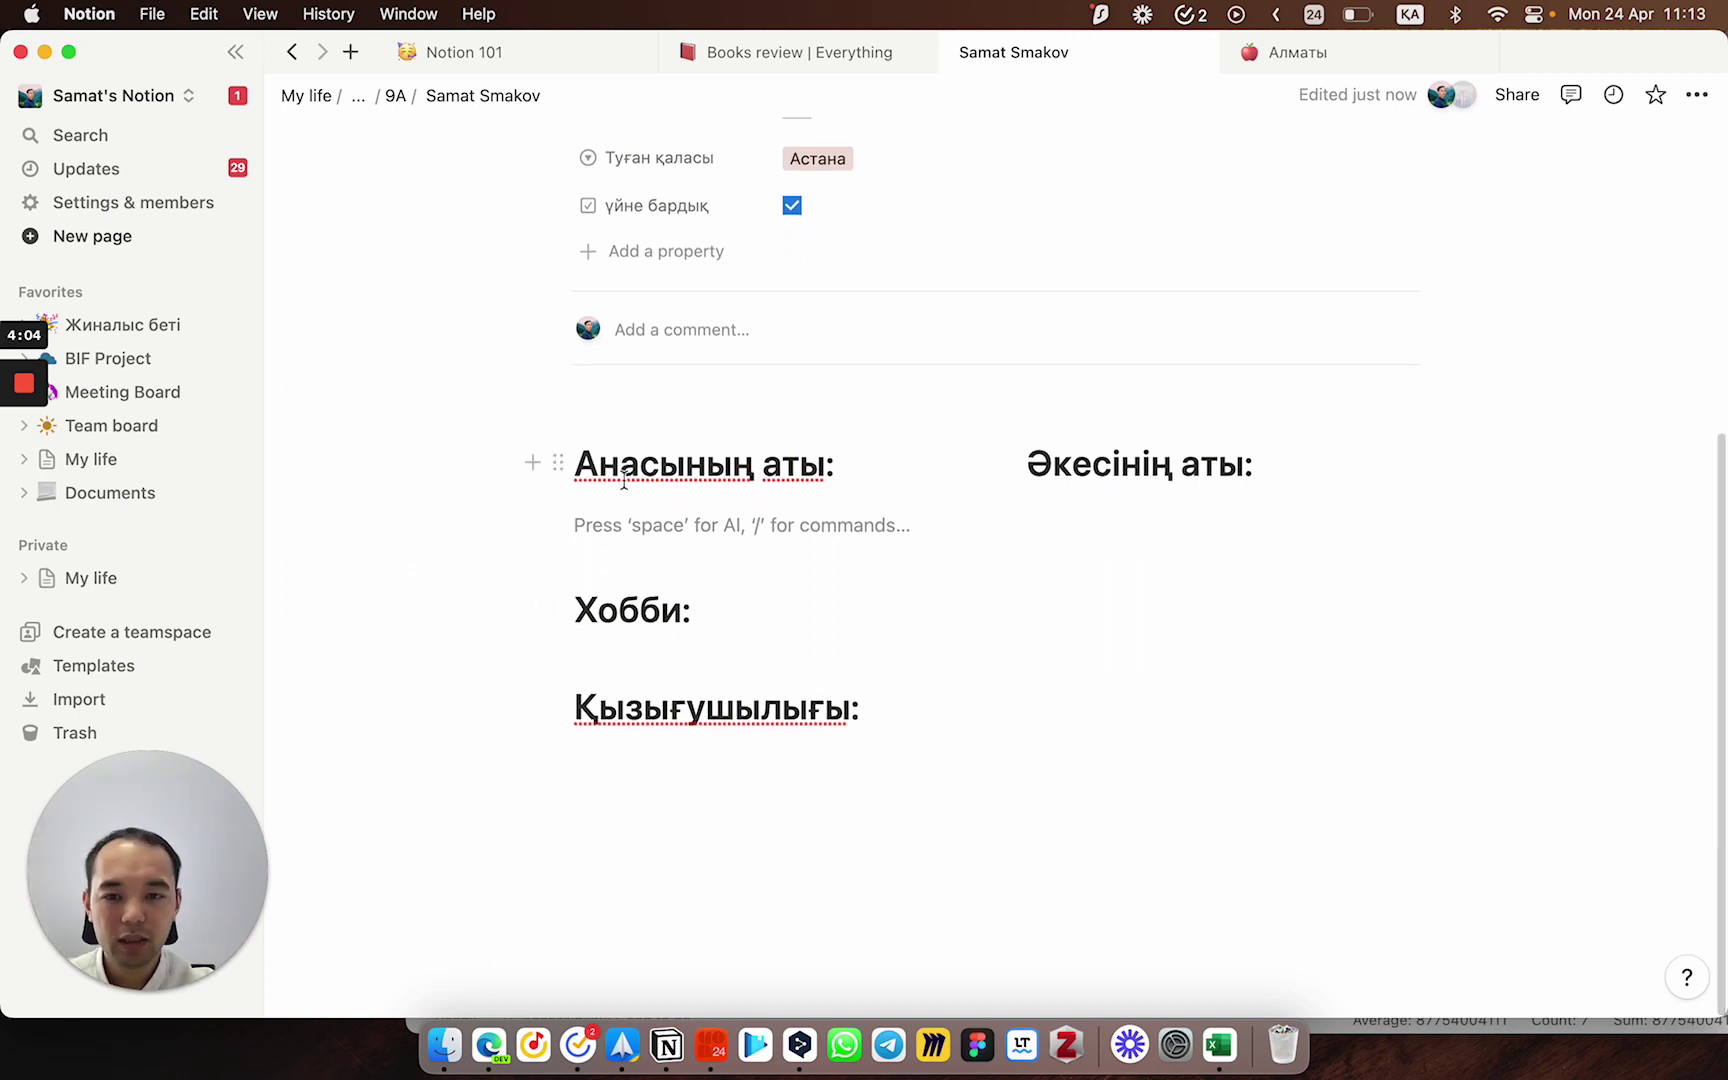
Step: Insert an empty text block and move it above the two parent-name headings, spanning the full page width
click(578, 466)
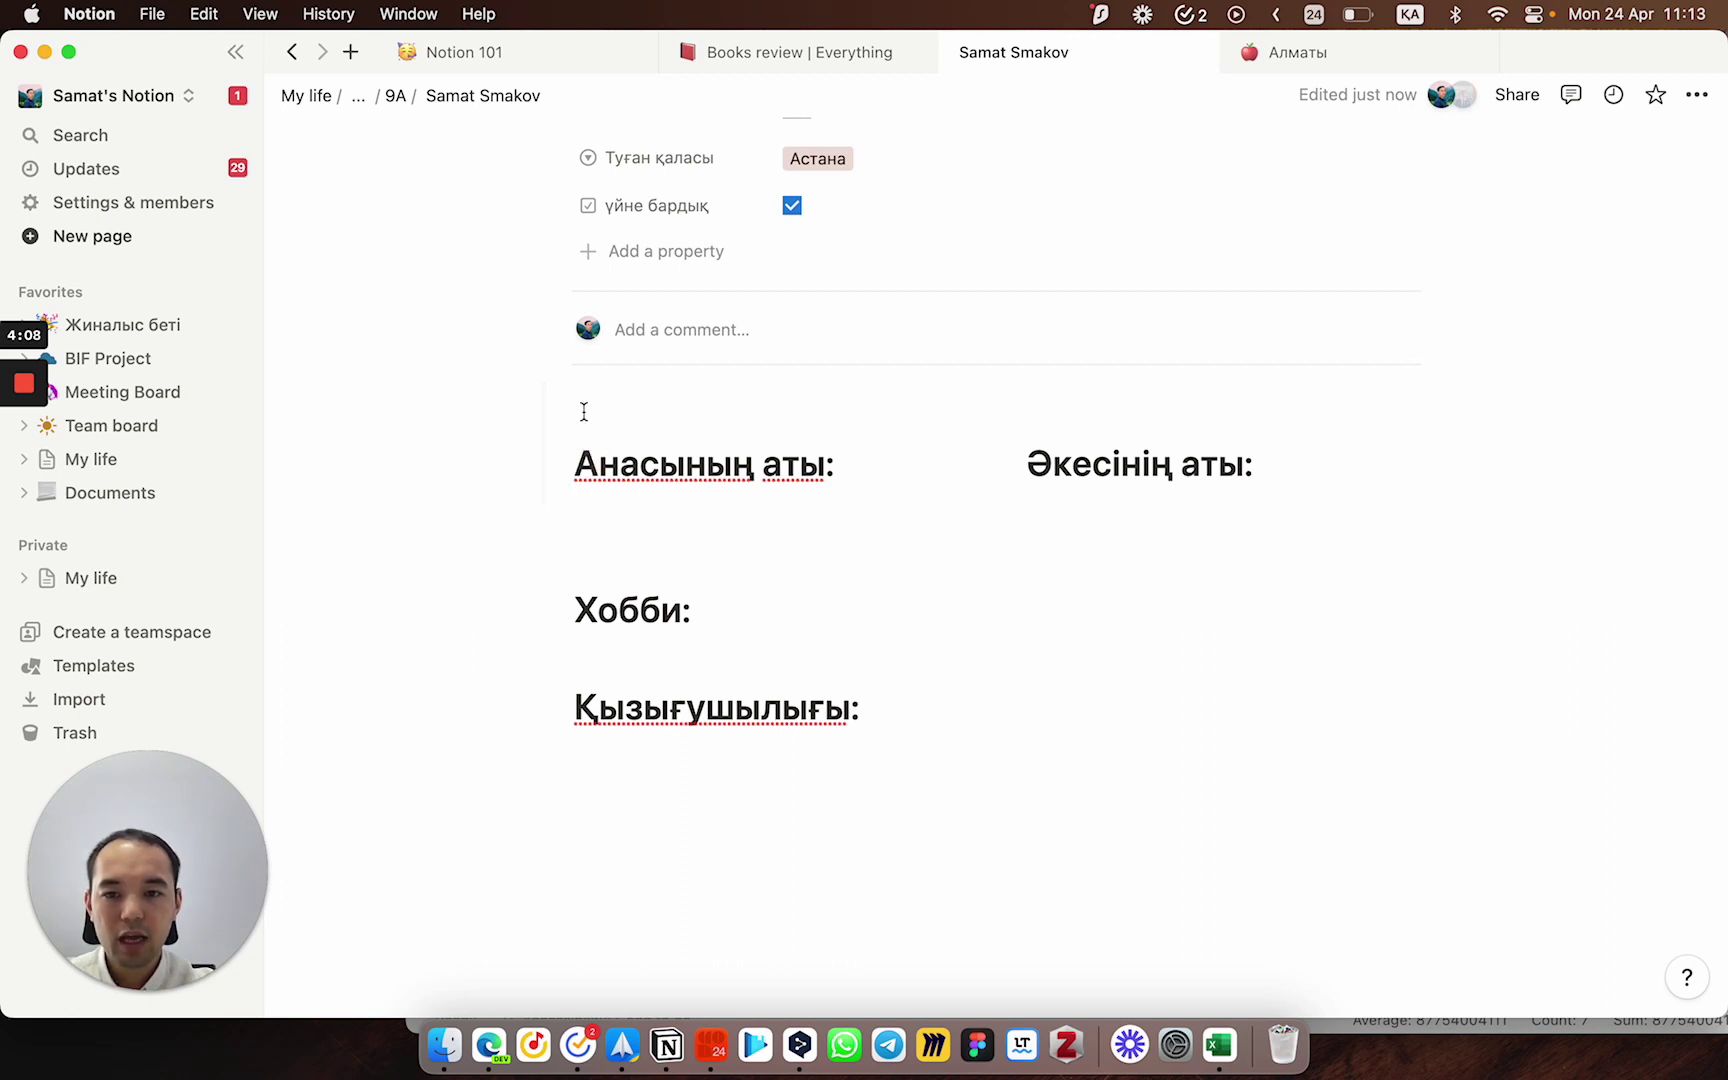
click(533, 463)
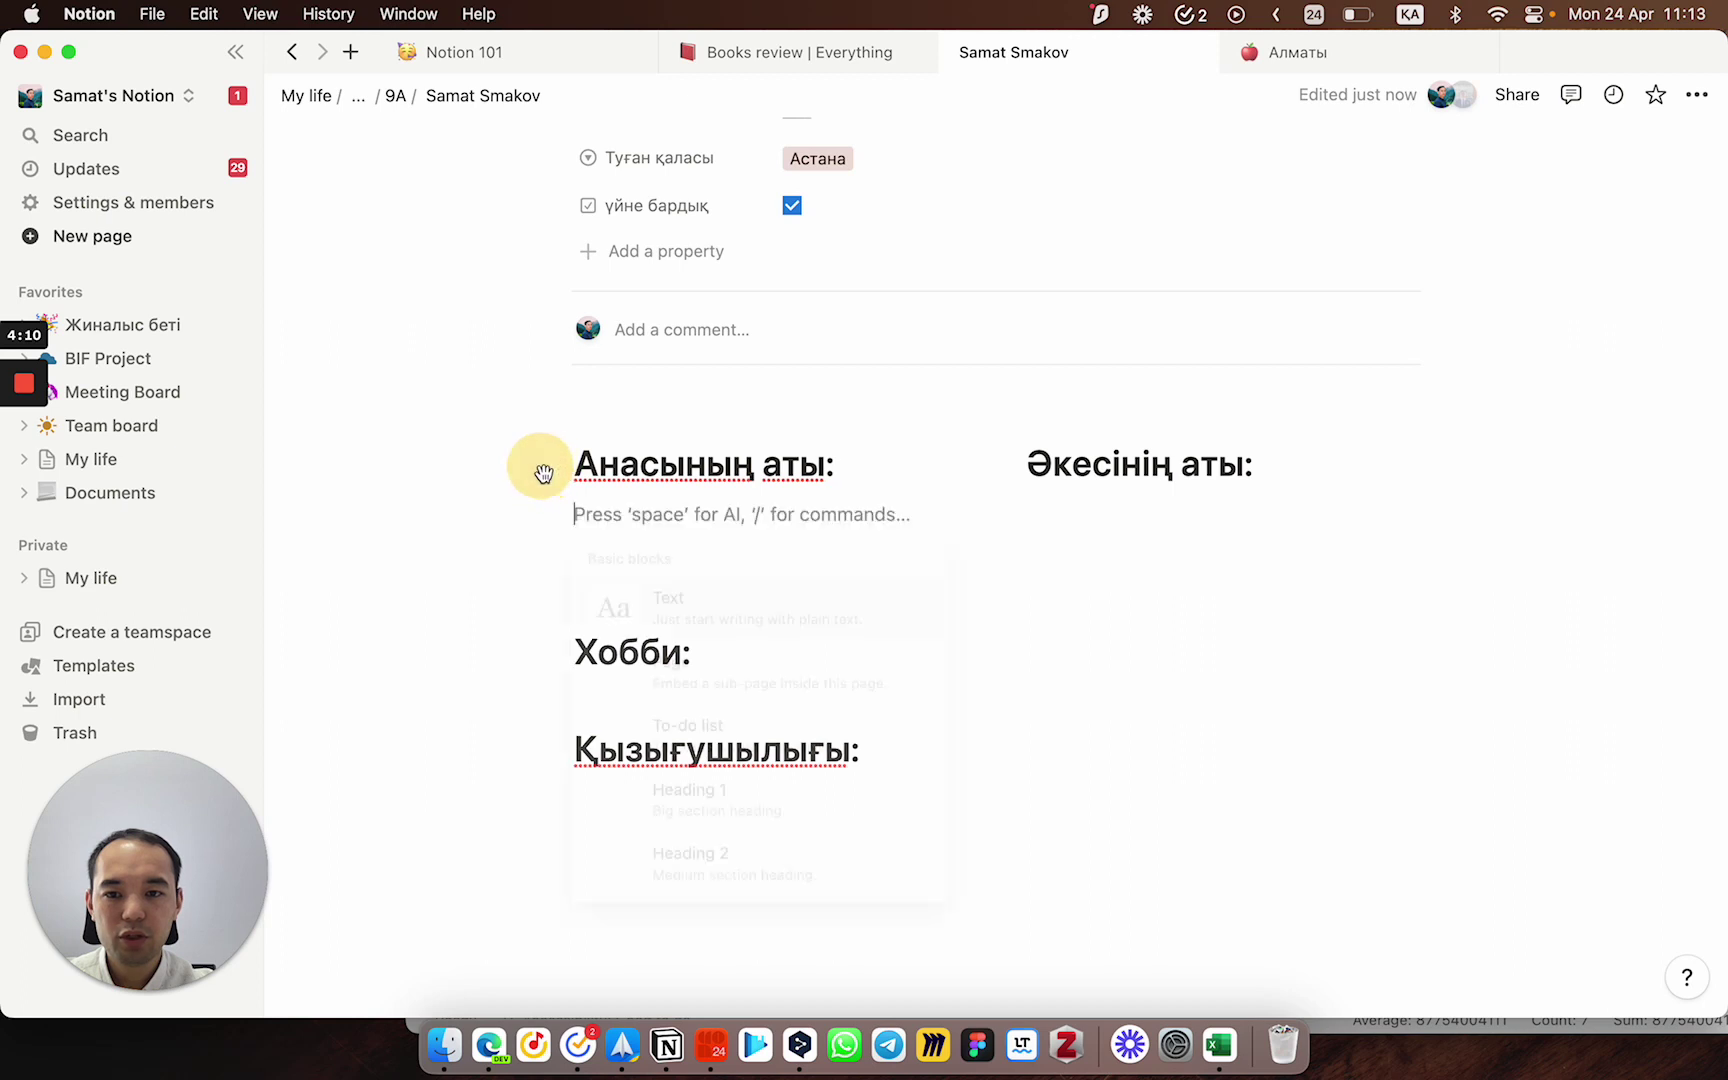
key(Escape)
drag(568, 511, 594, 401)
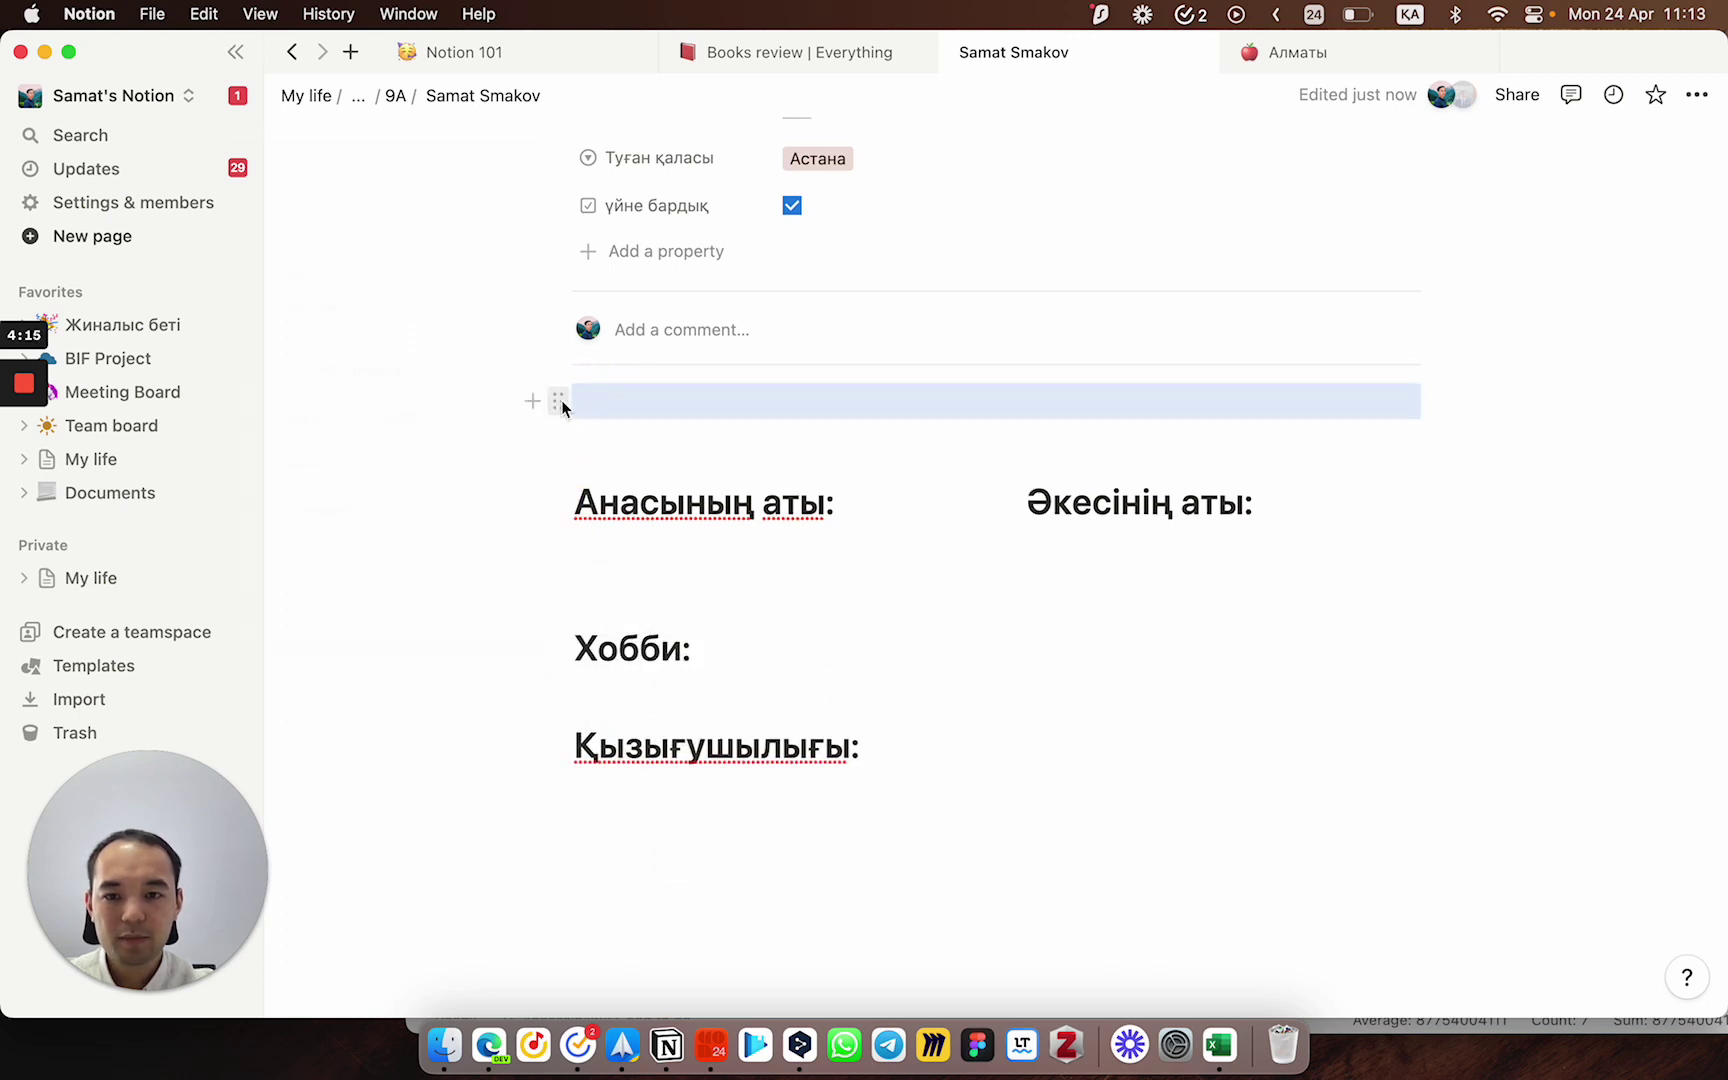
Step: Turn the empty block above the headings into a callout with the pencil emoji as its icon
click(559, 402)
mouse_move(505, 334)
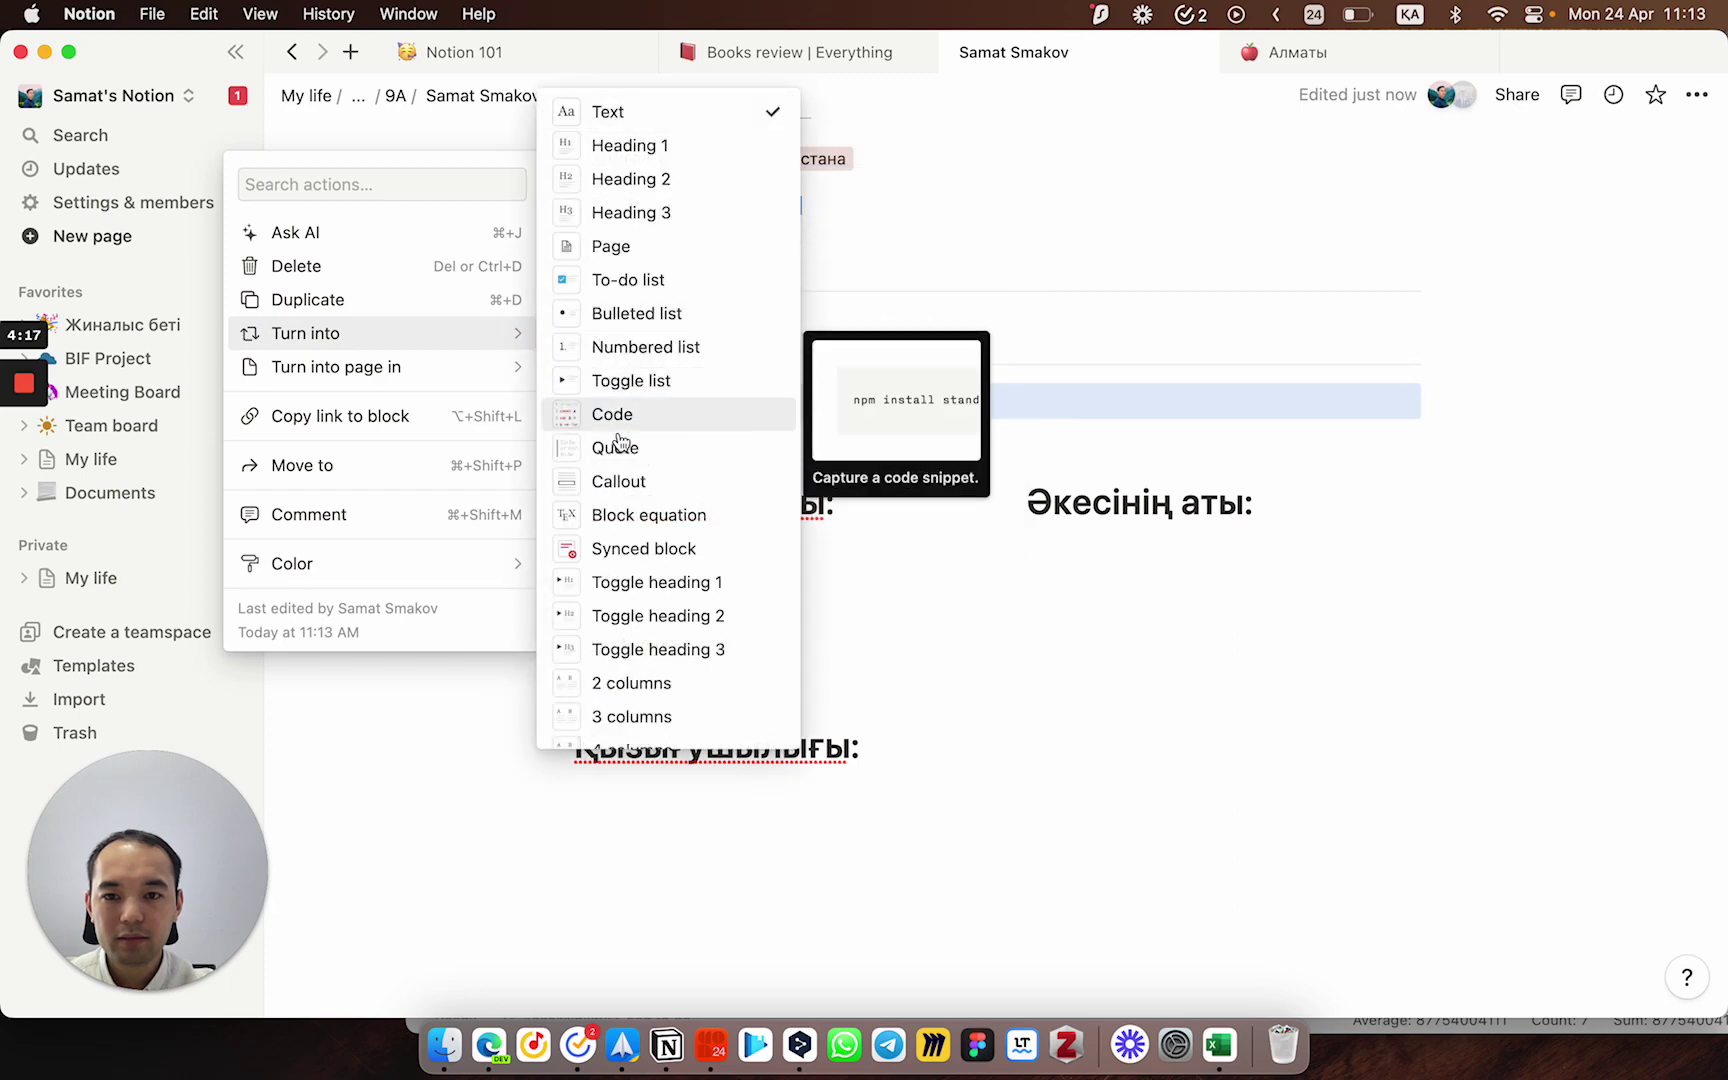
click(617, 480)
click(594, 418)
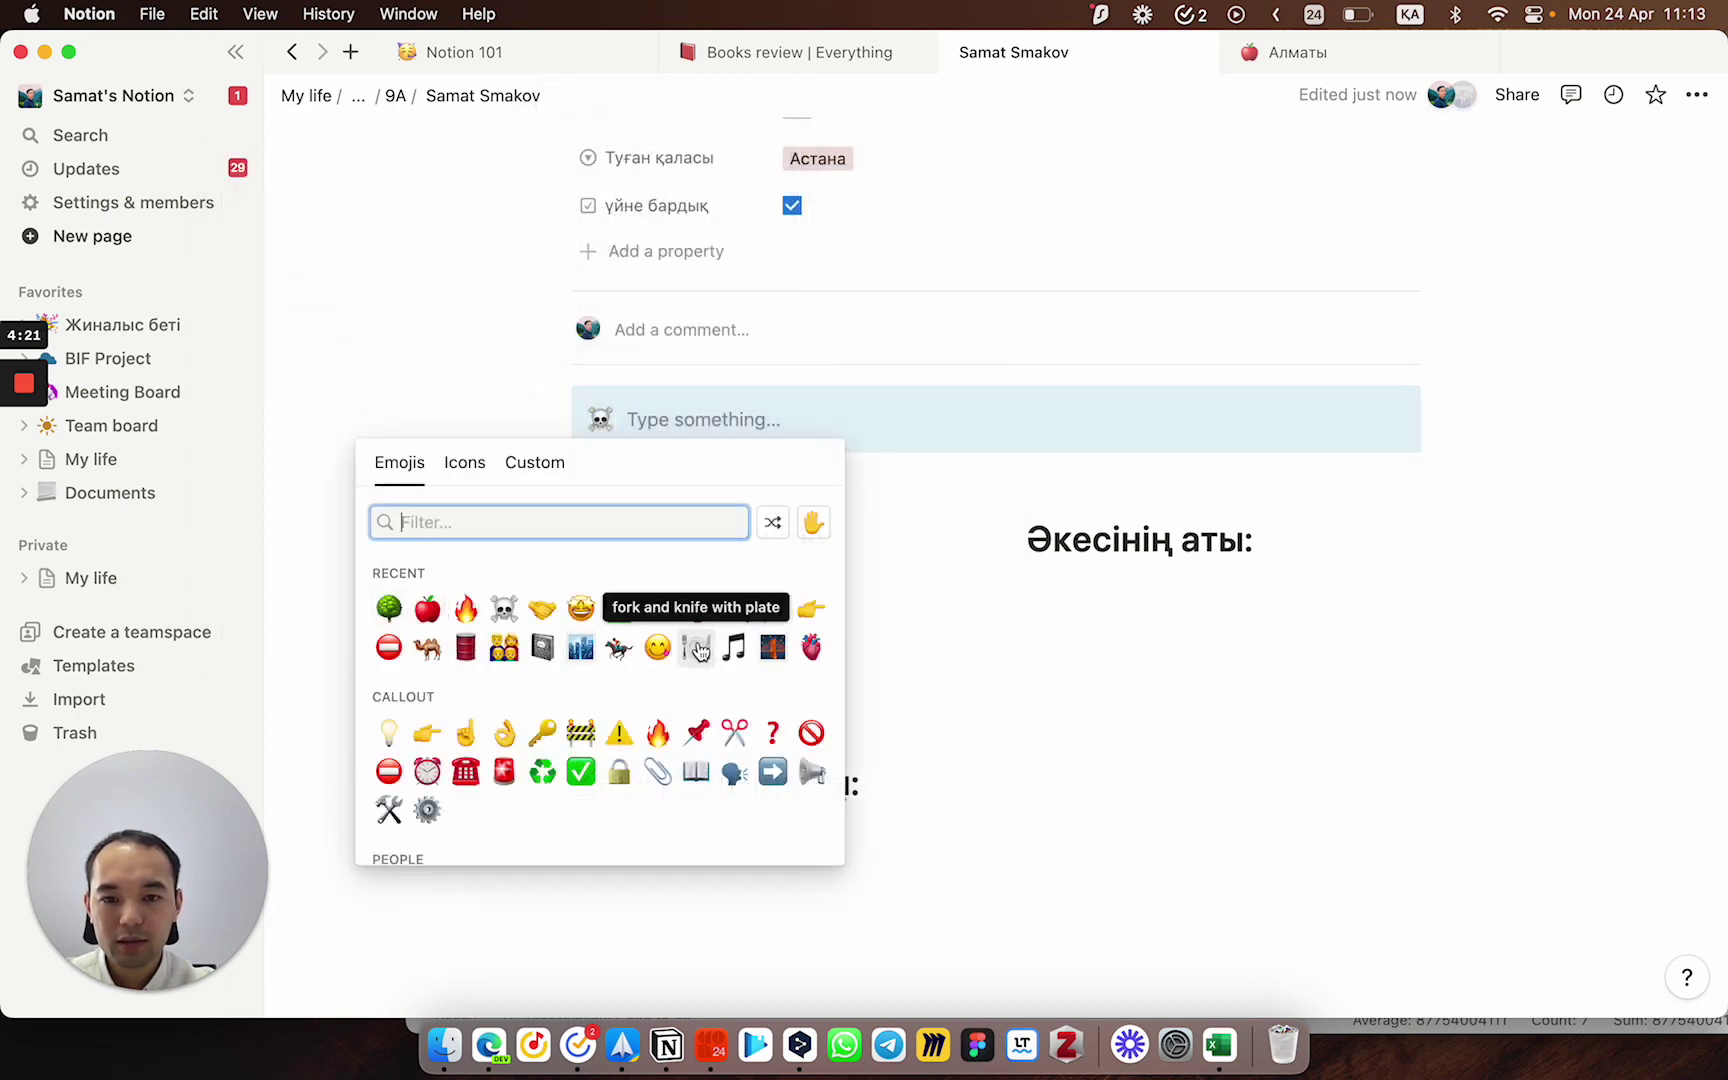
click(732, 608)
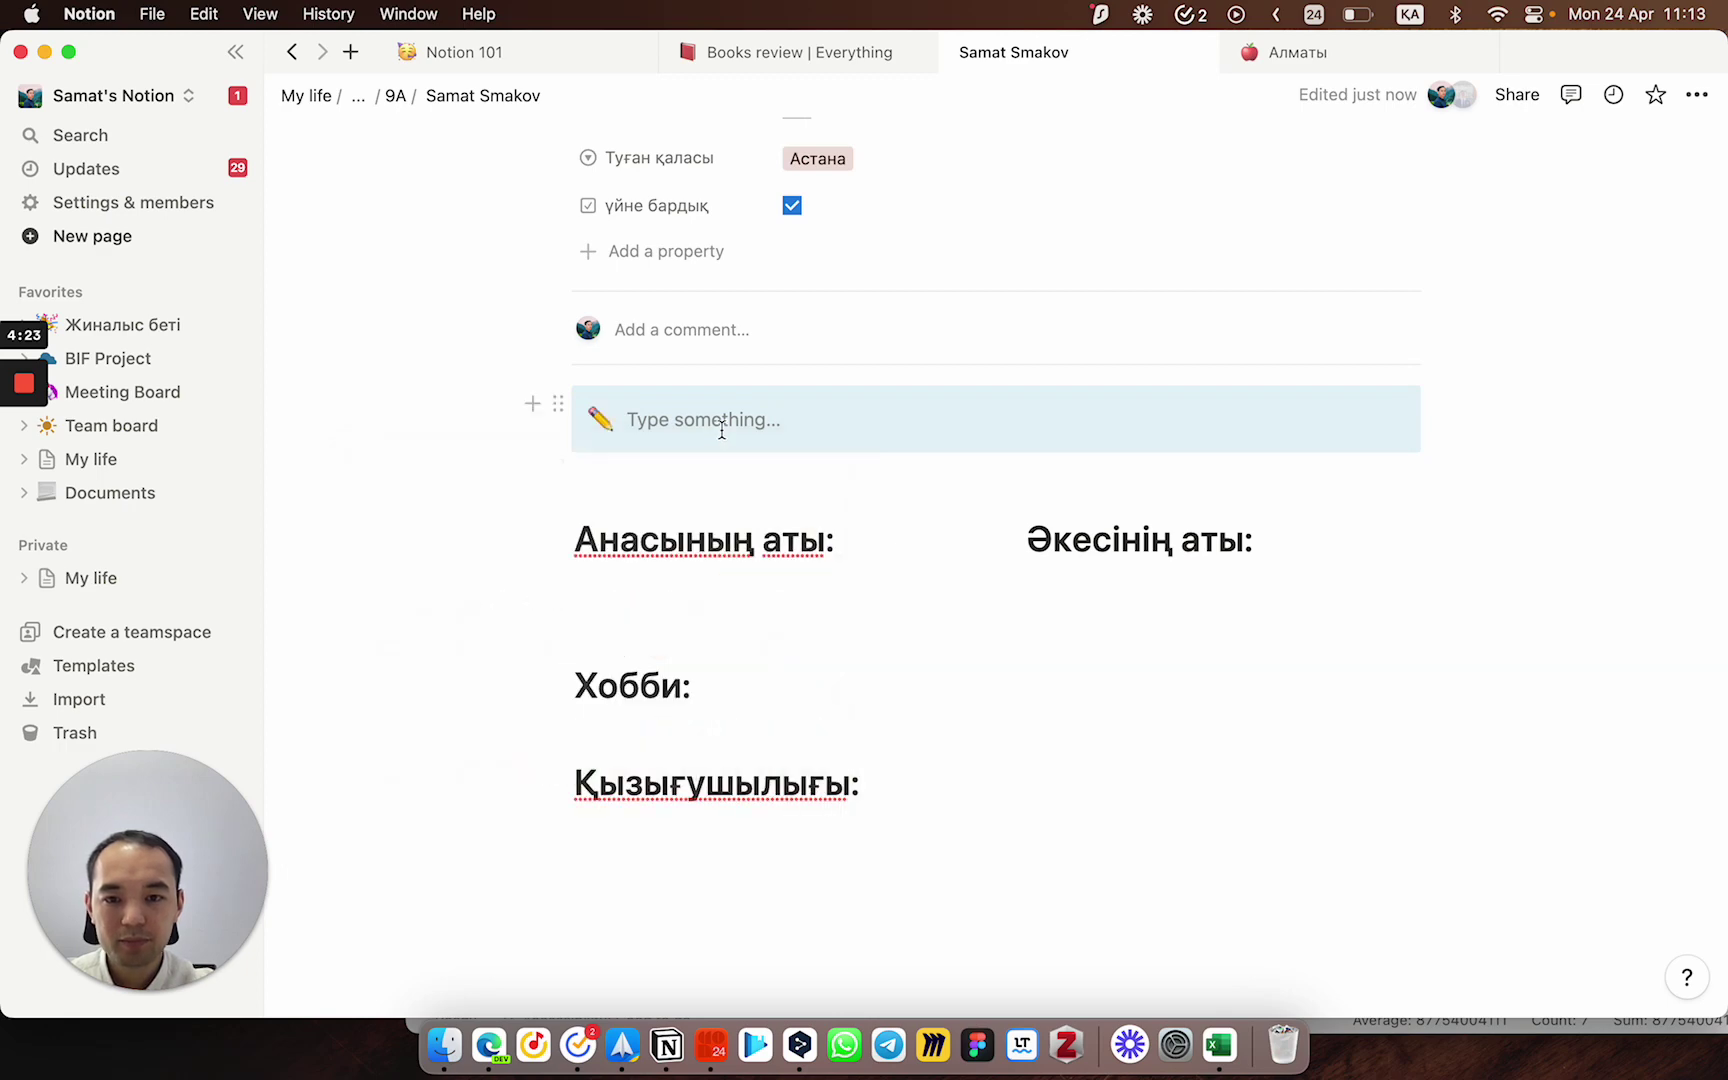
Step: Write "Оқы оқы" in the callout
click(721, 430)
text(А)
key(BackSpace)
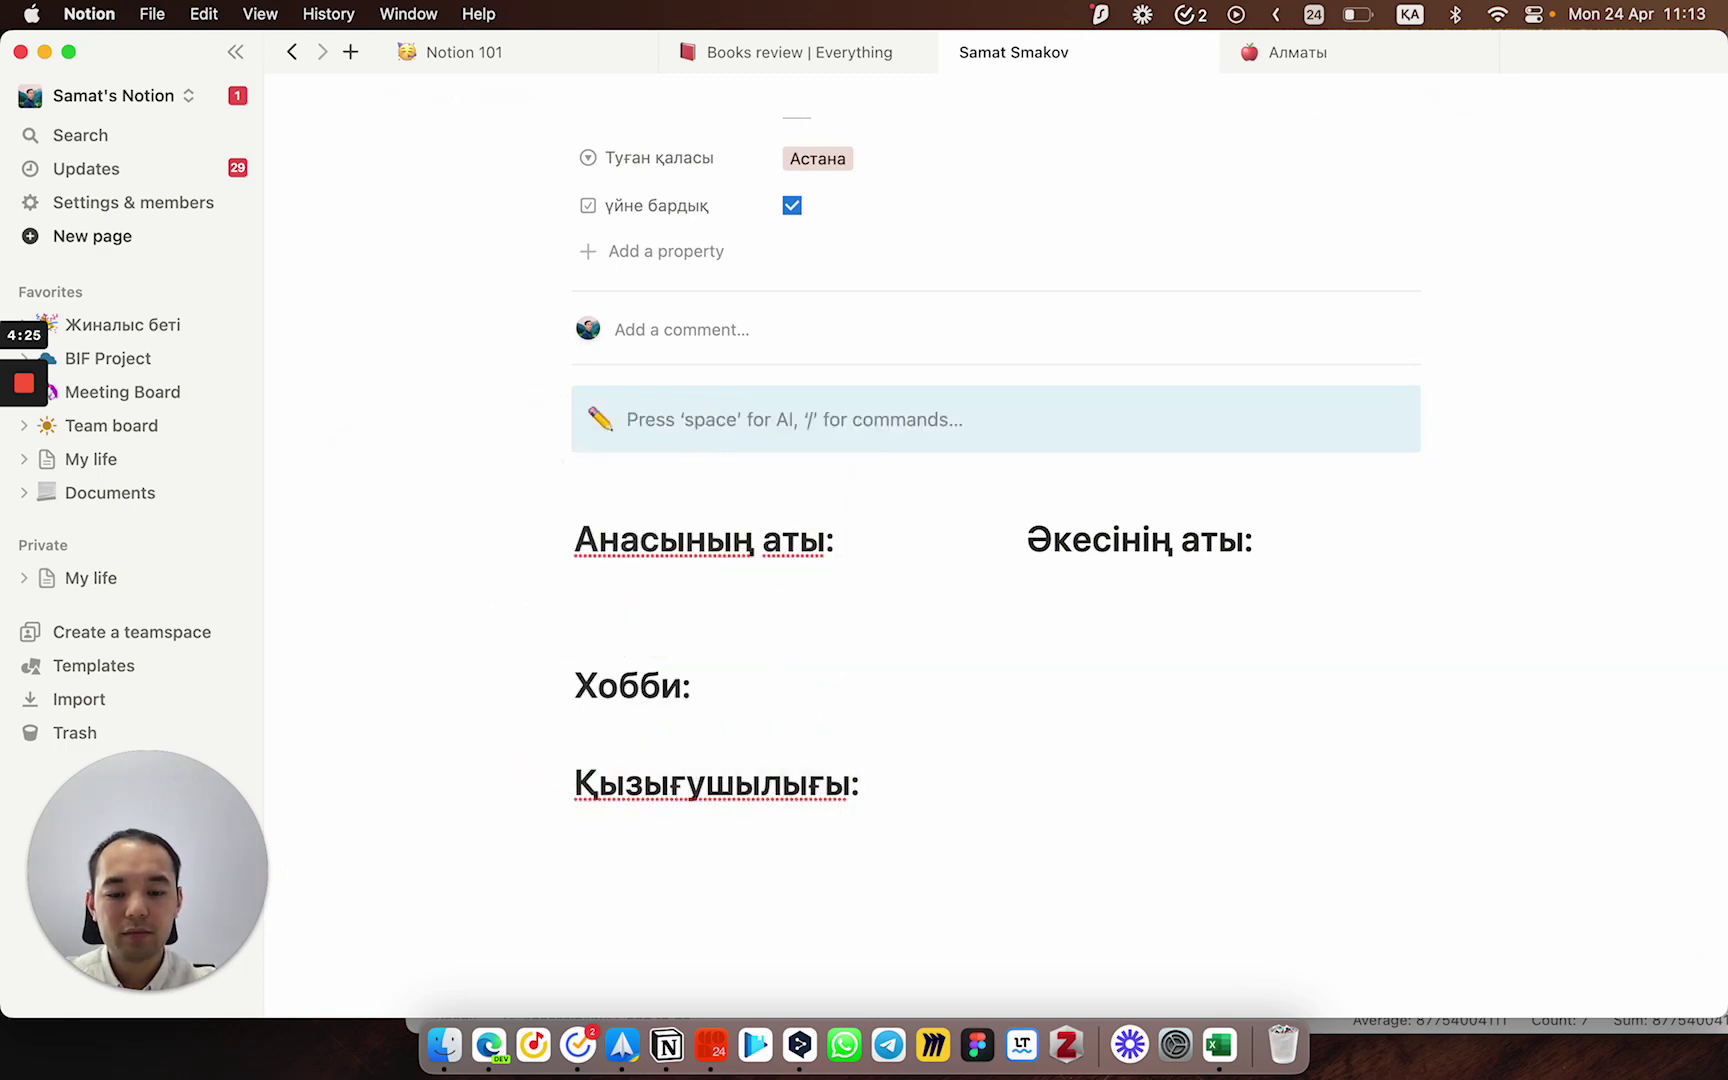
text(Оқы оқы)
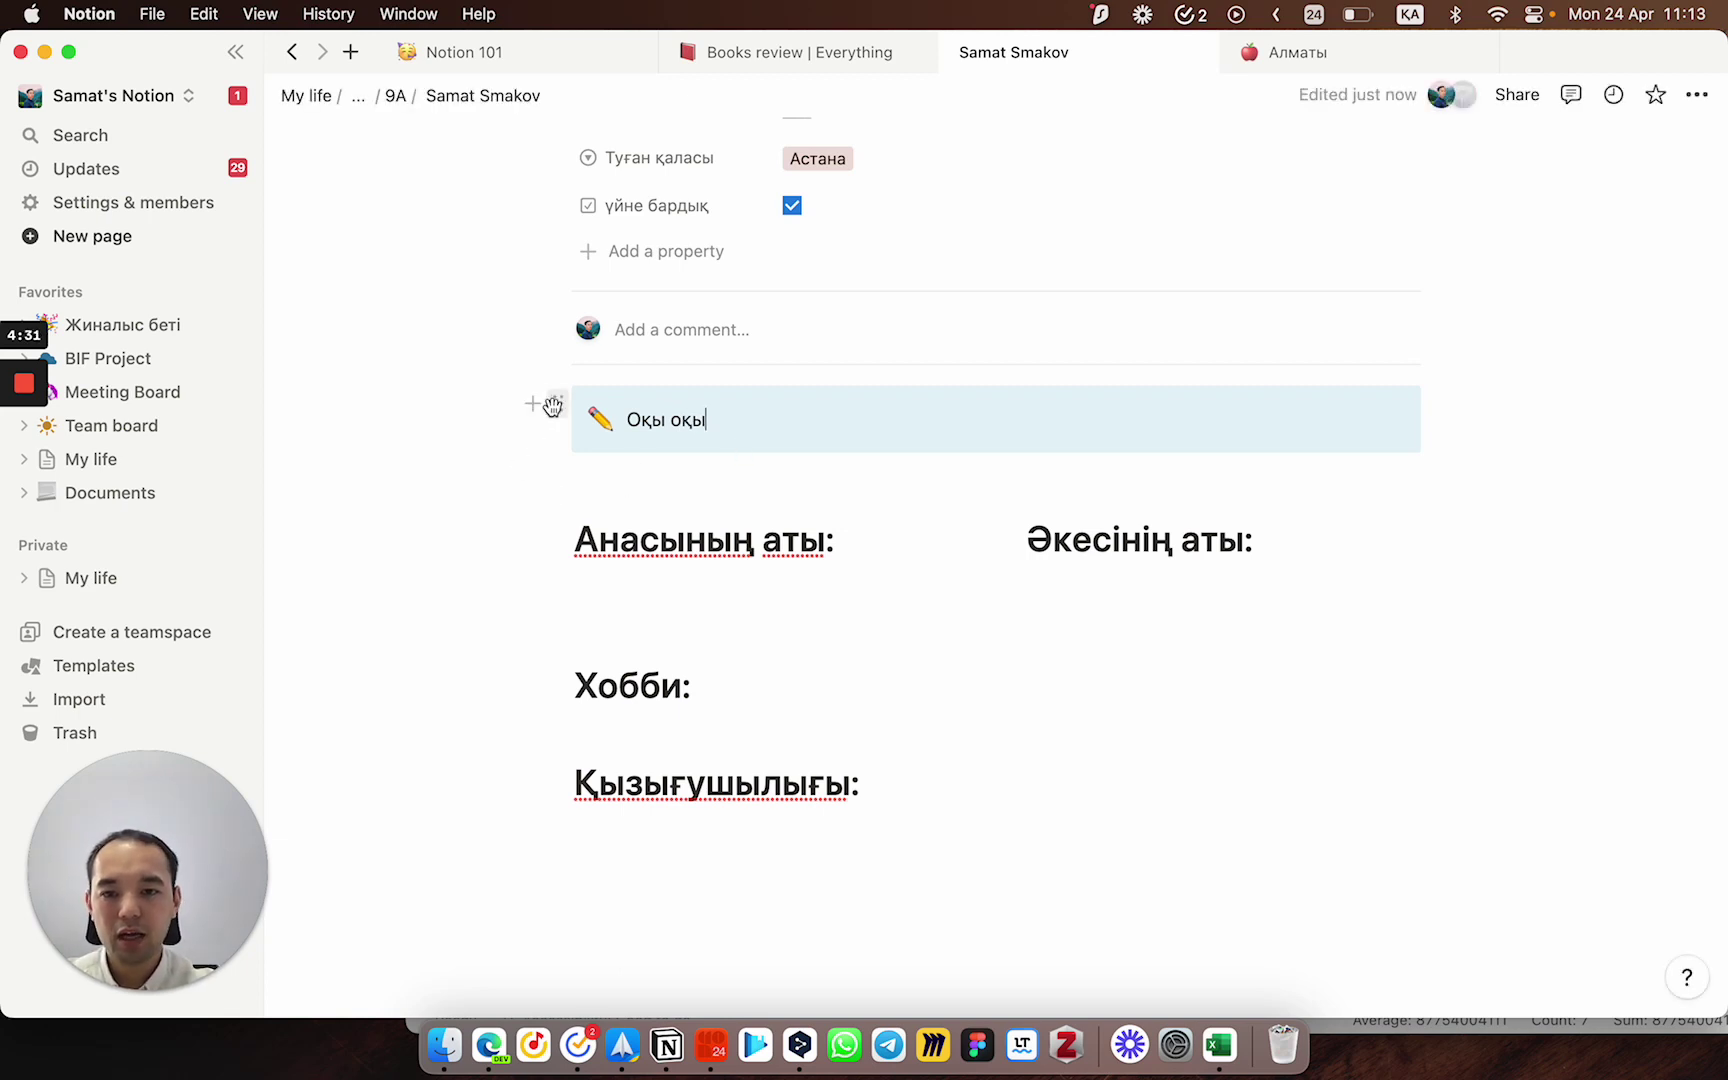
click(553, 405)
click(585, 460)
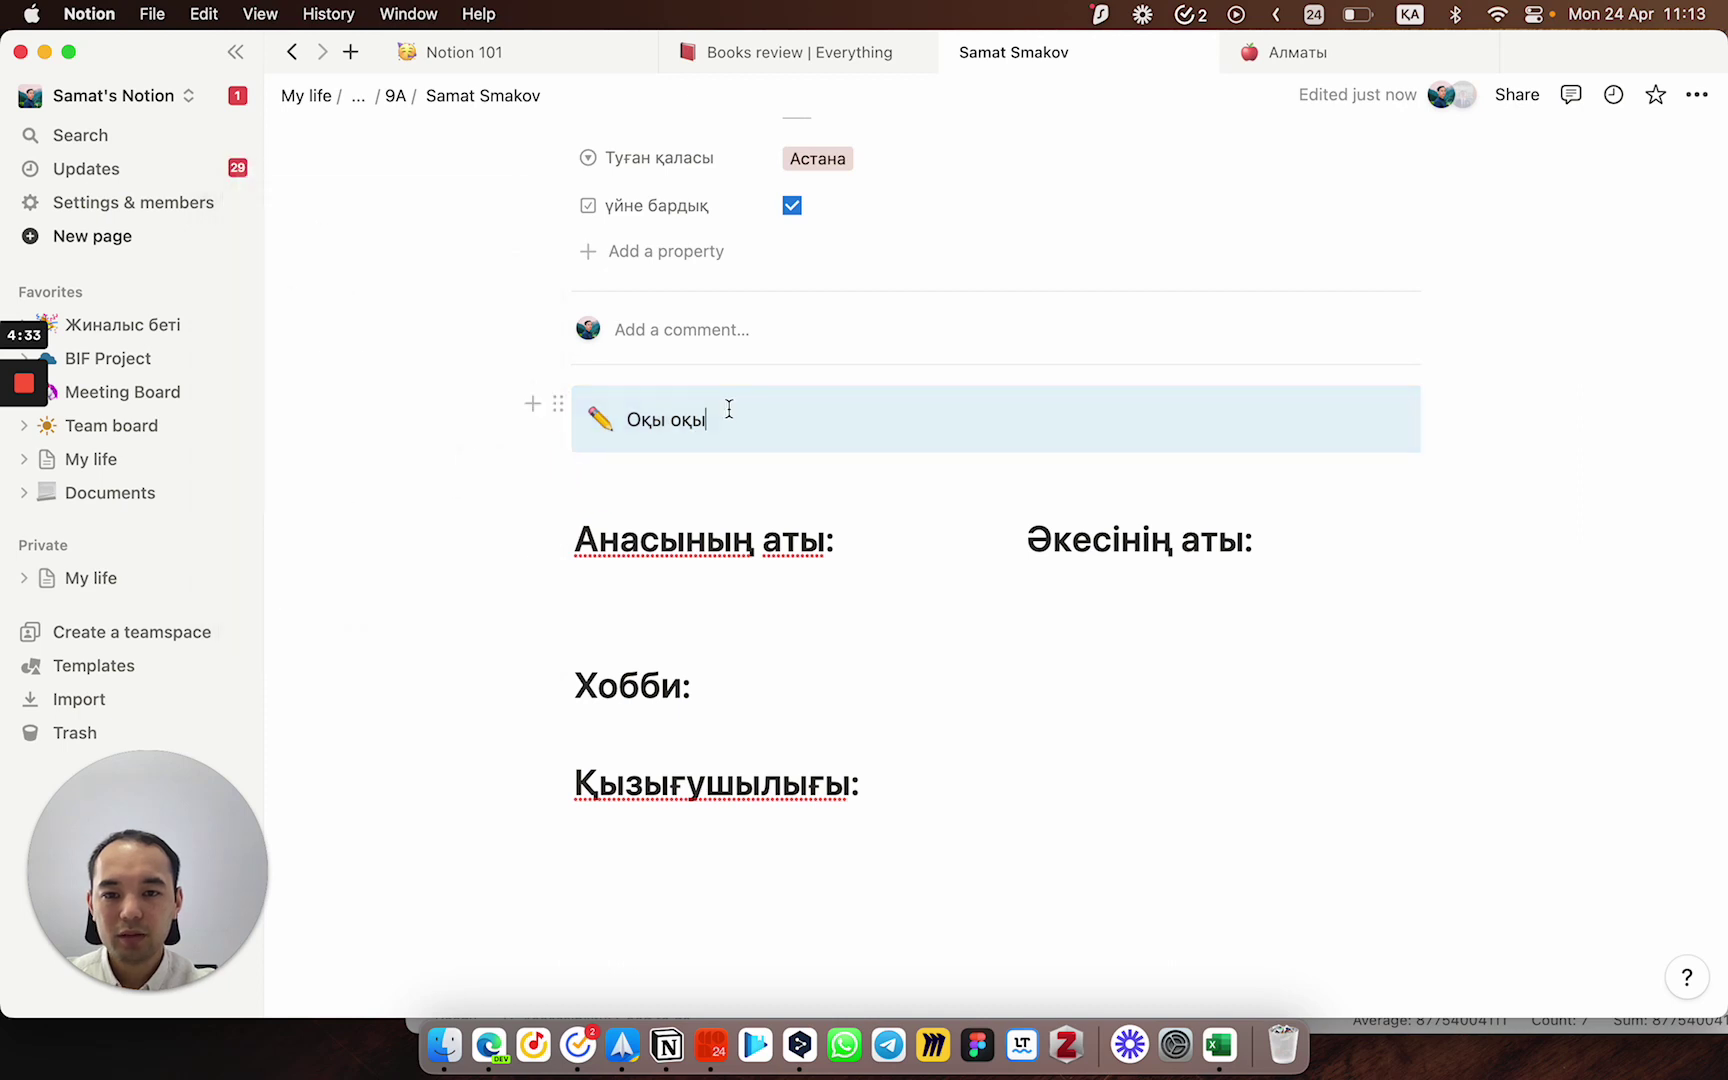
Step: Insert photo 3x4.jpg from the Pictures folder in Finder into a new block directly below the callout
key(Return)
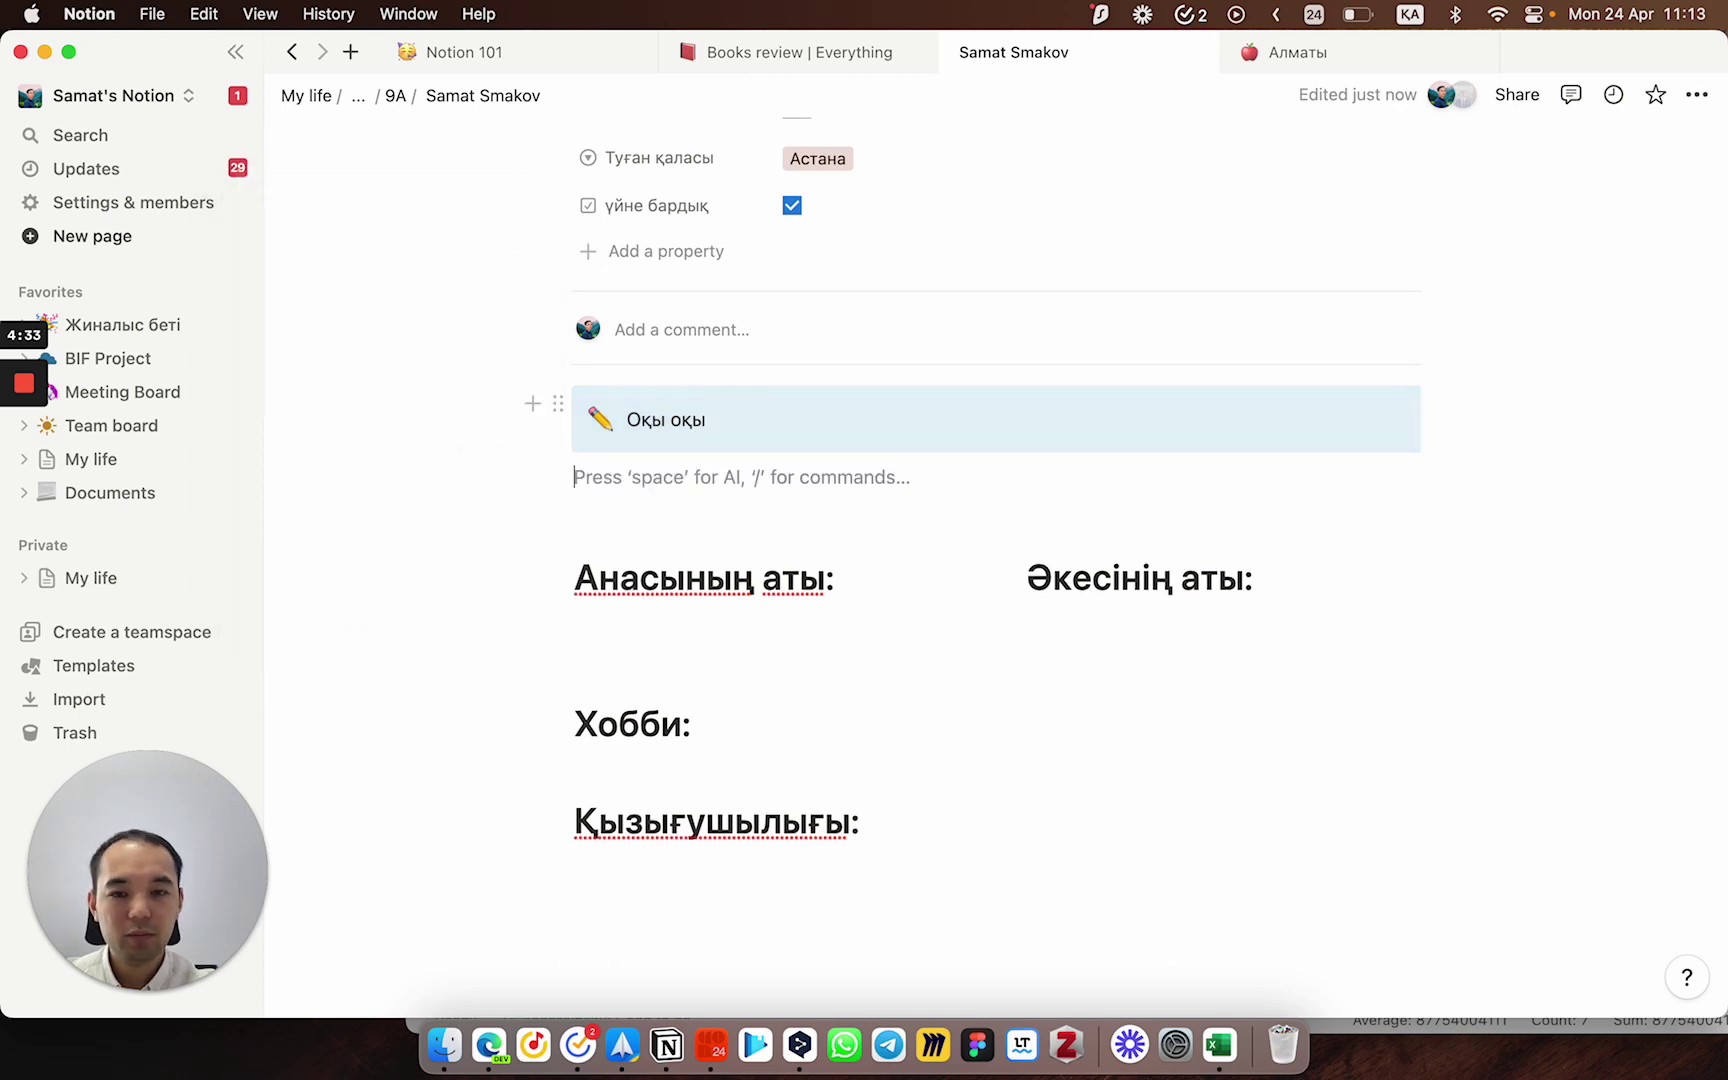
click(529, 474)
click(710, 476)
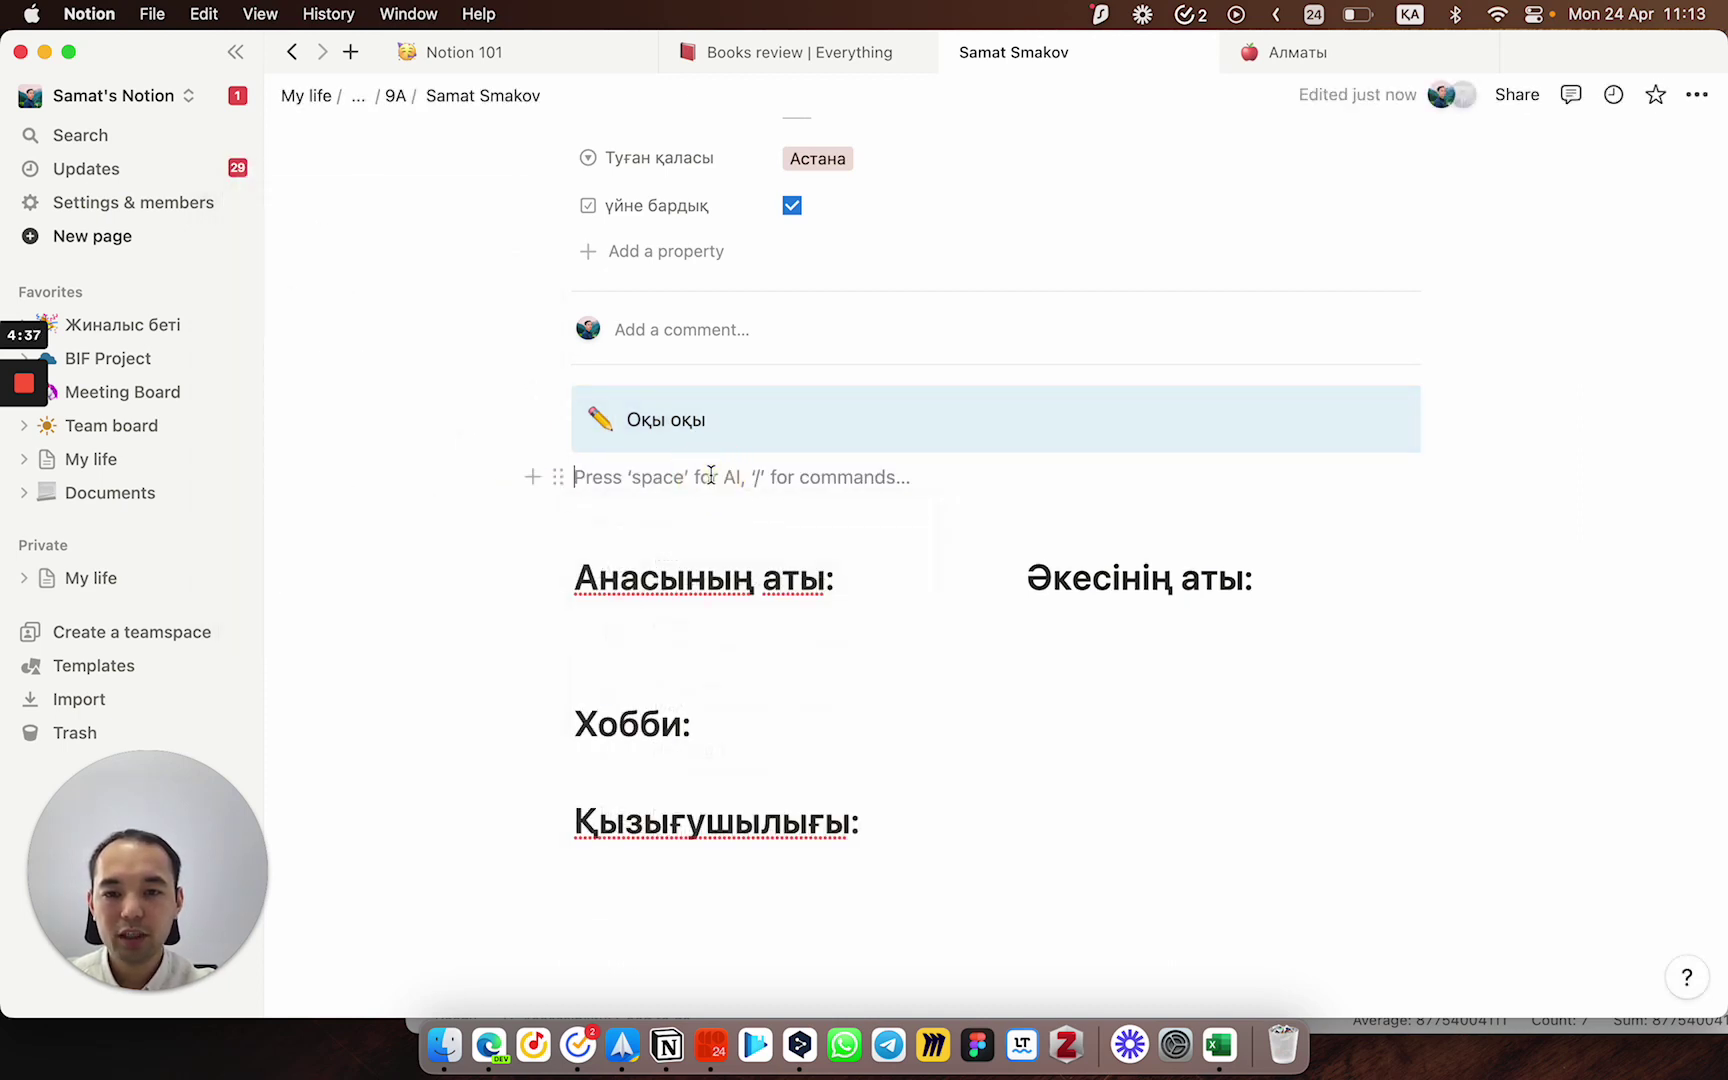
click(445, 1045)
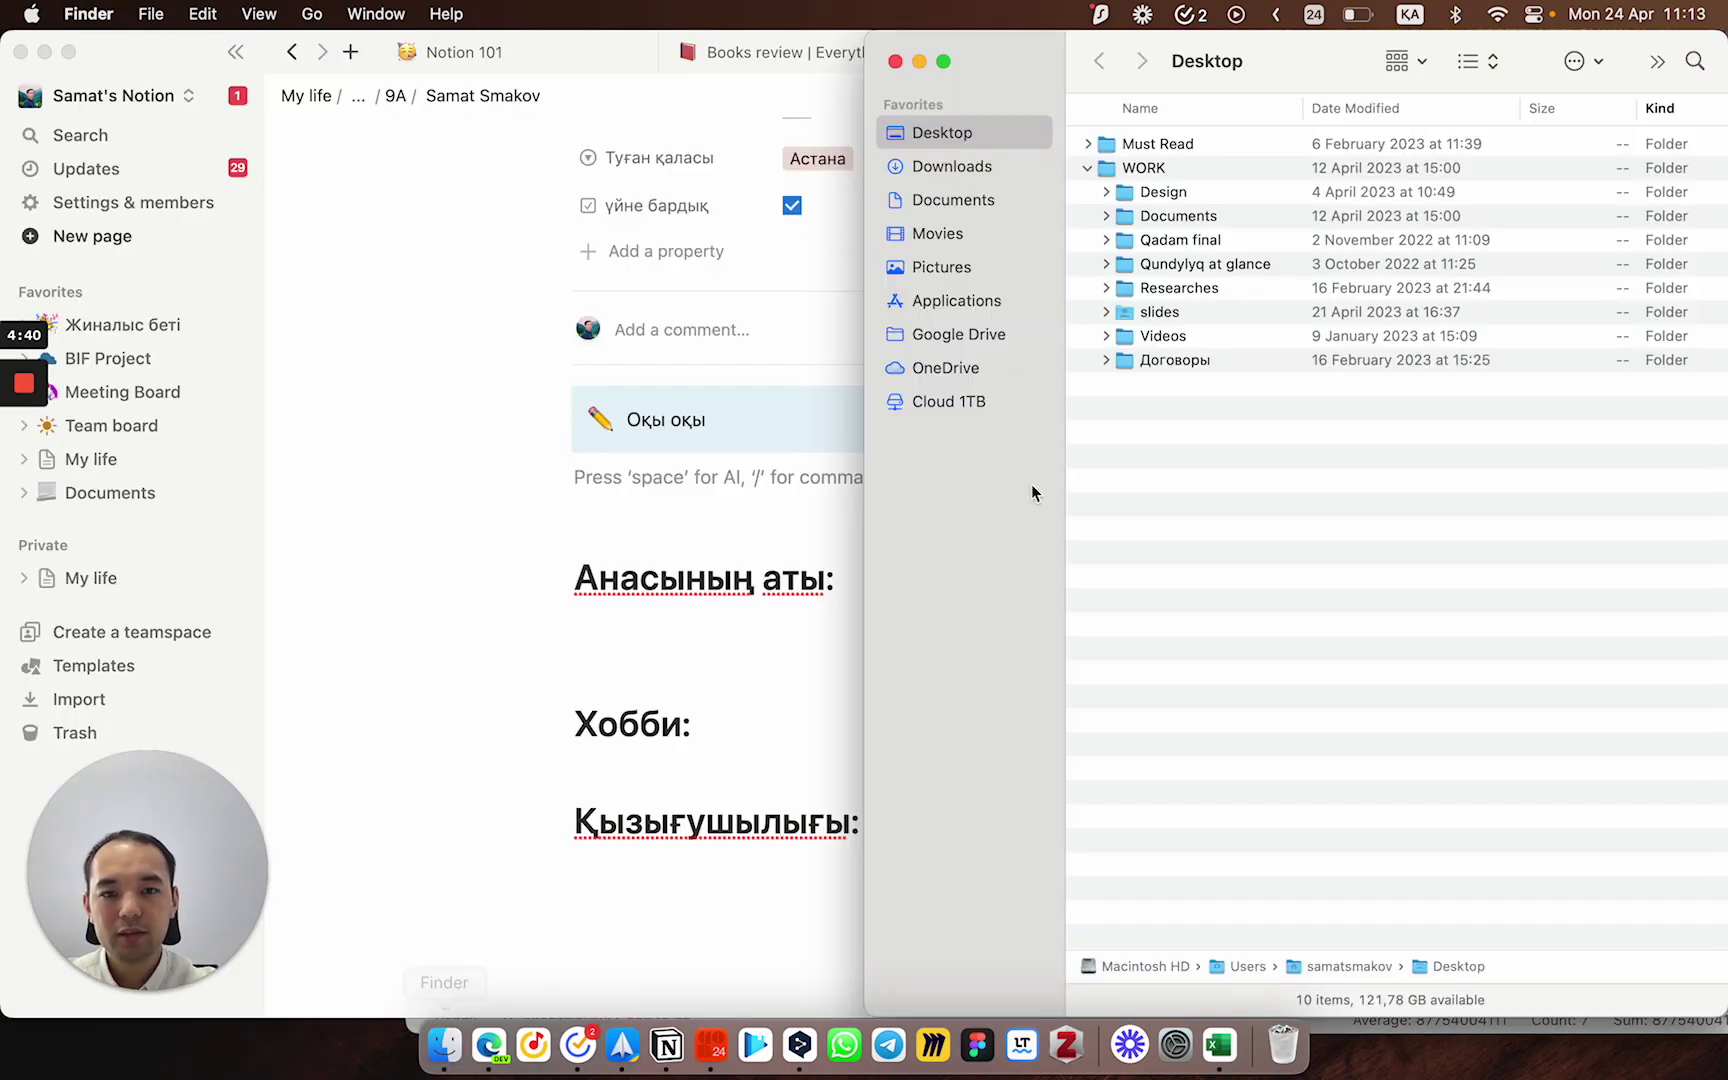
click(960, 272)
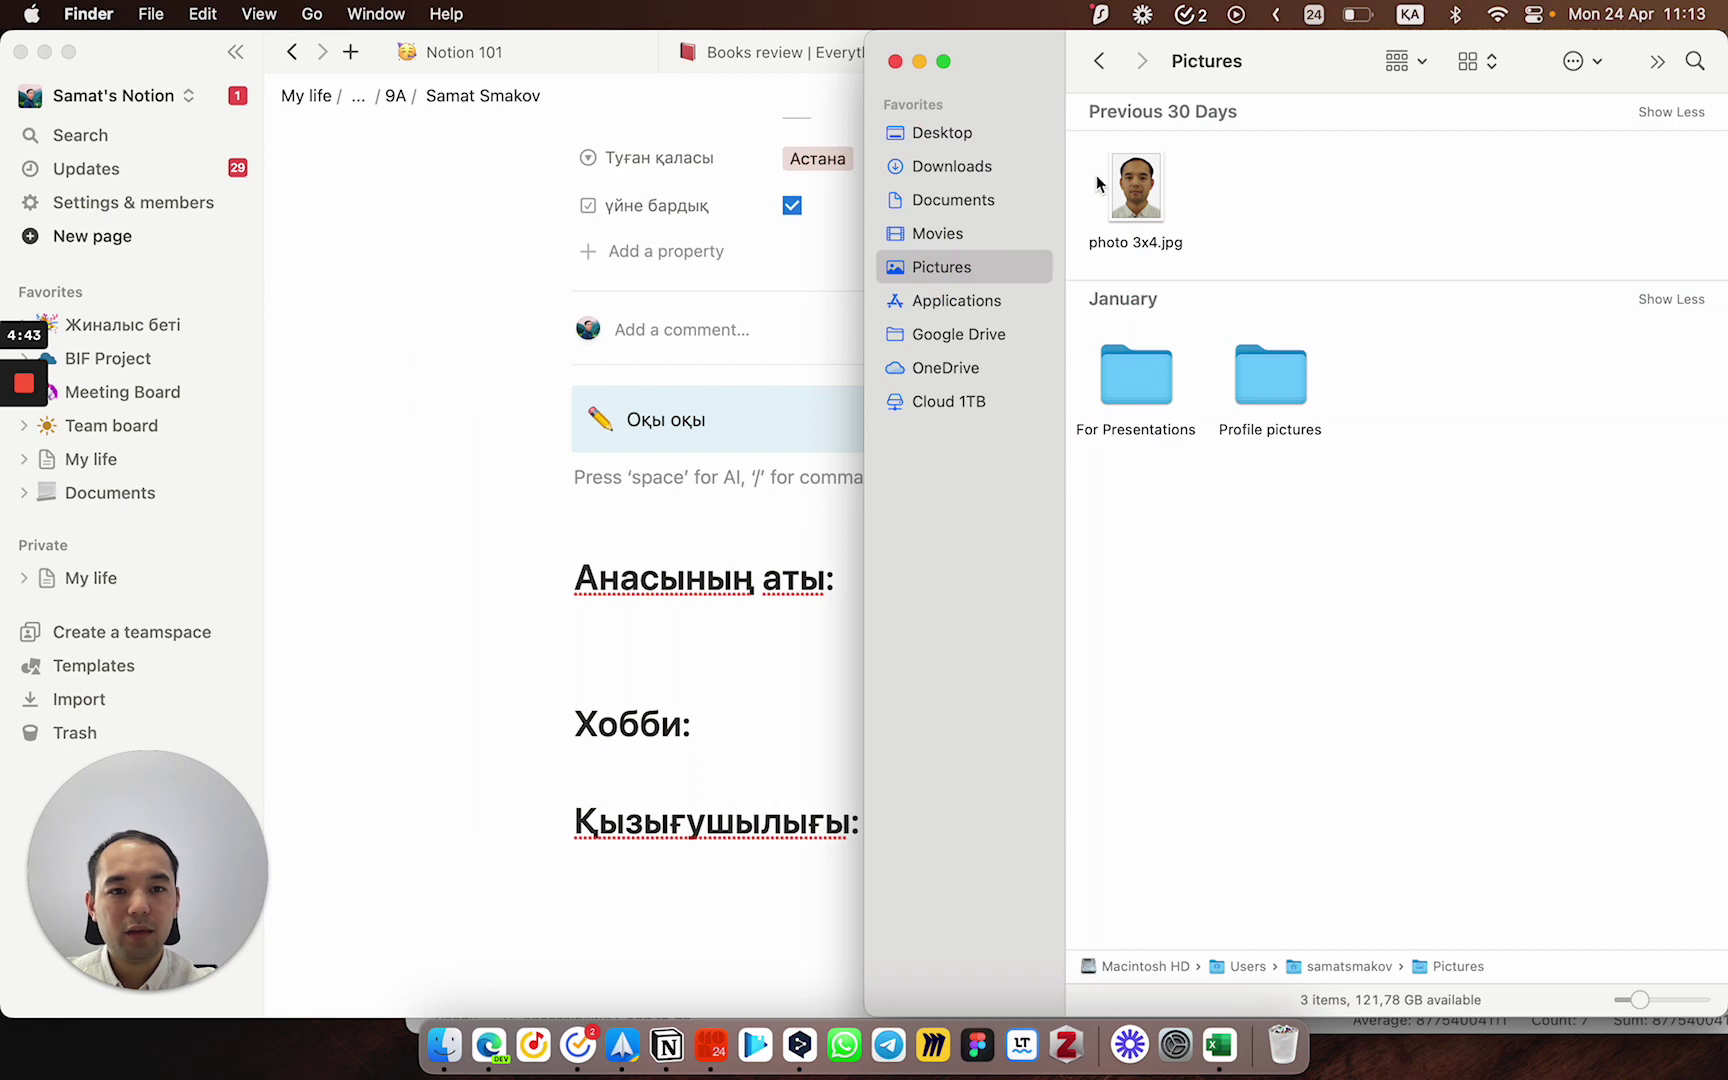
drag(1137, 183, 598, 478)
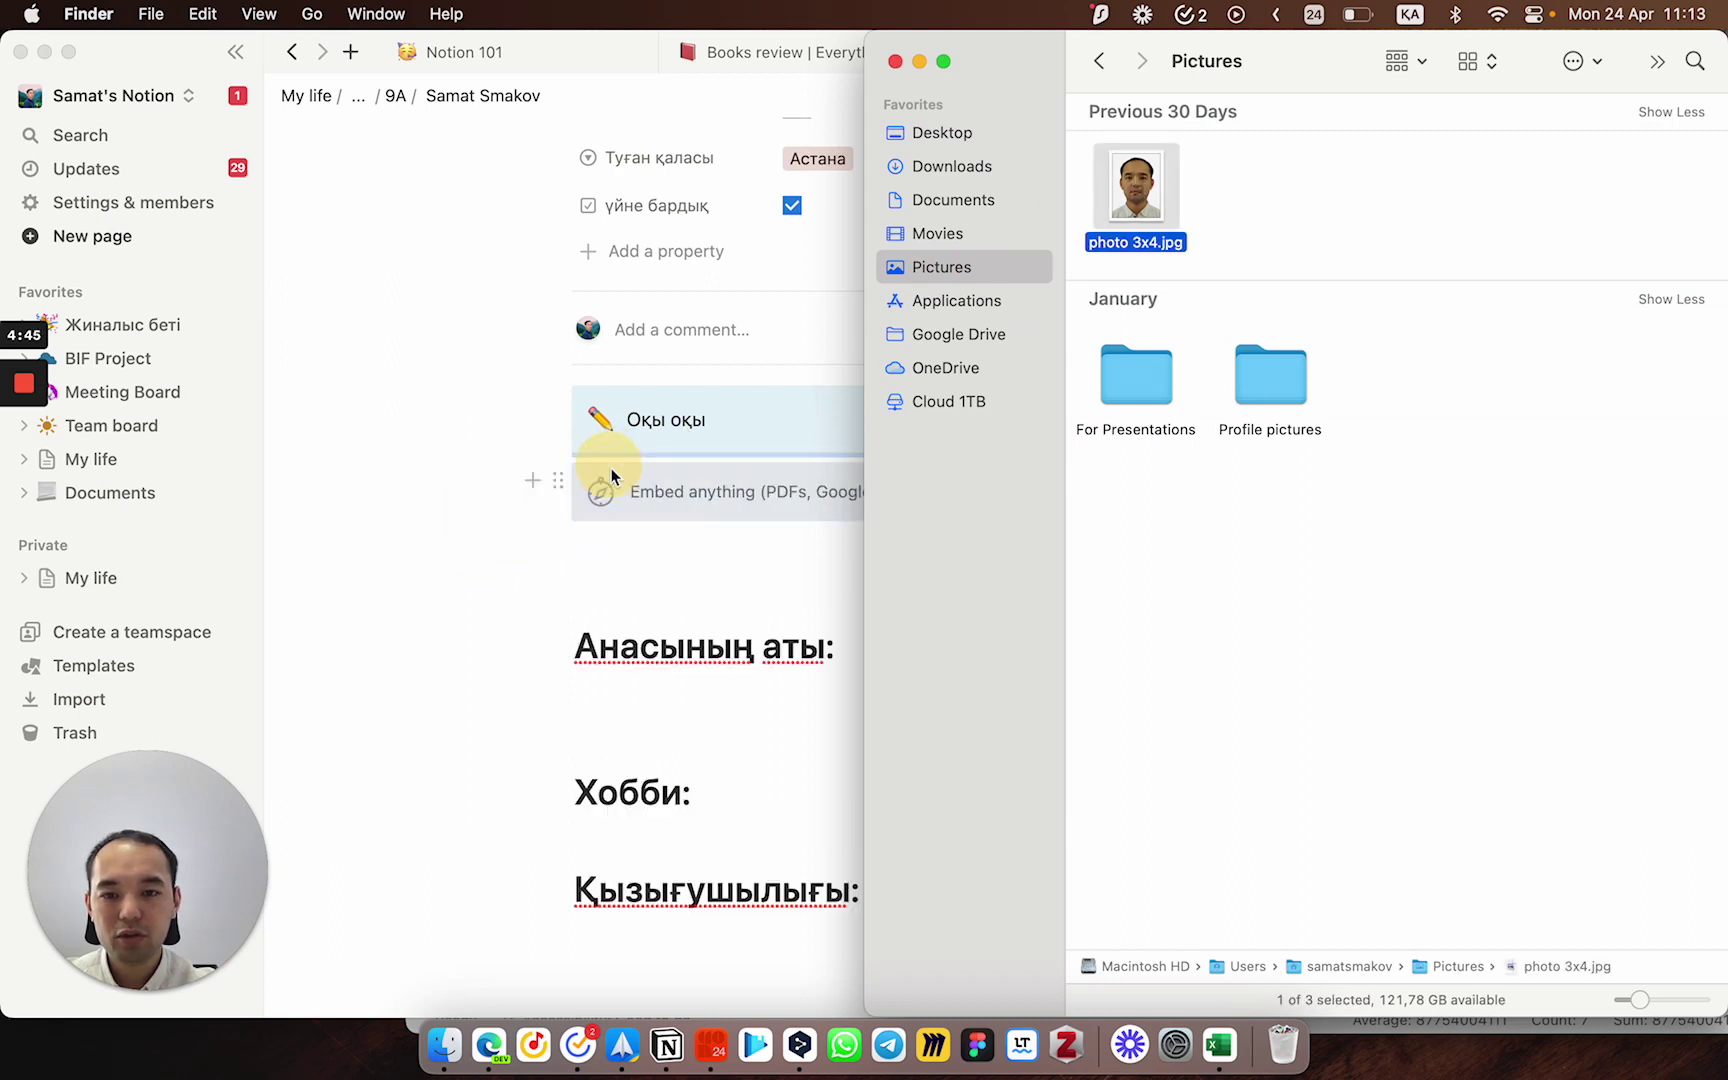
click(920, 61)
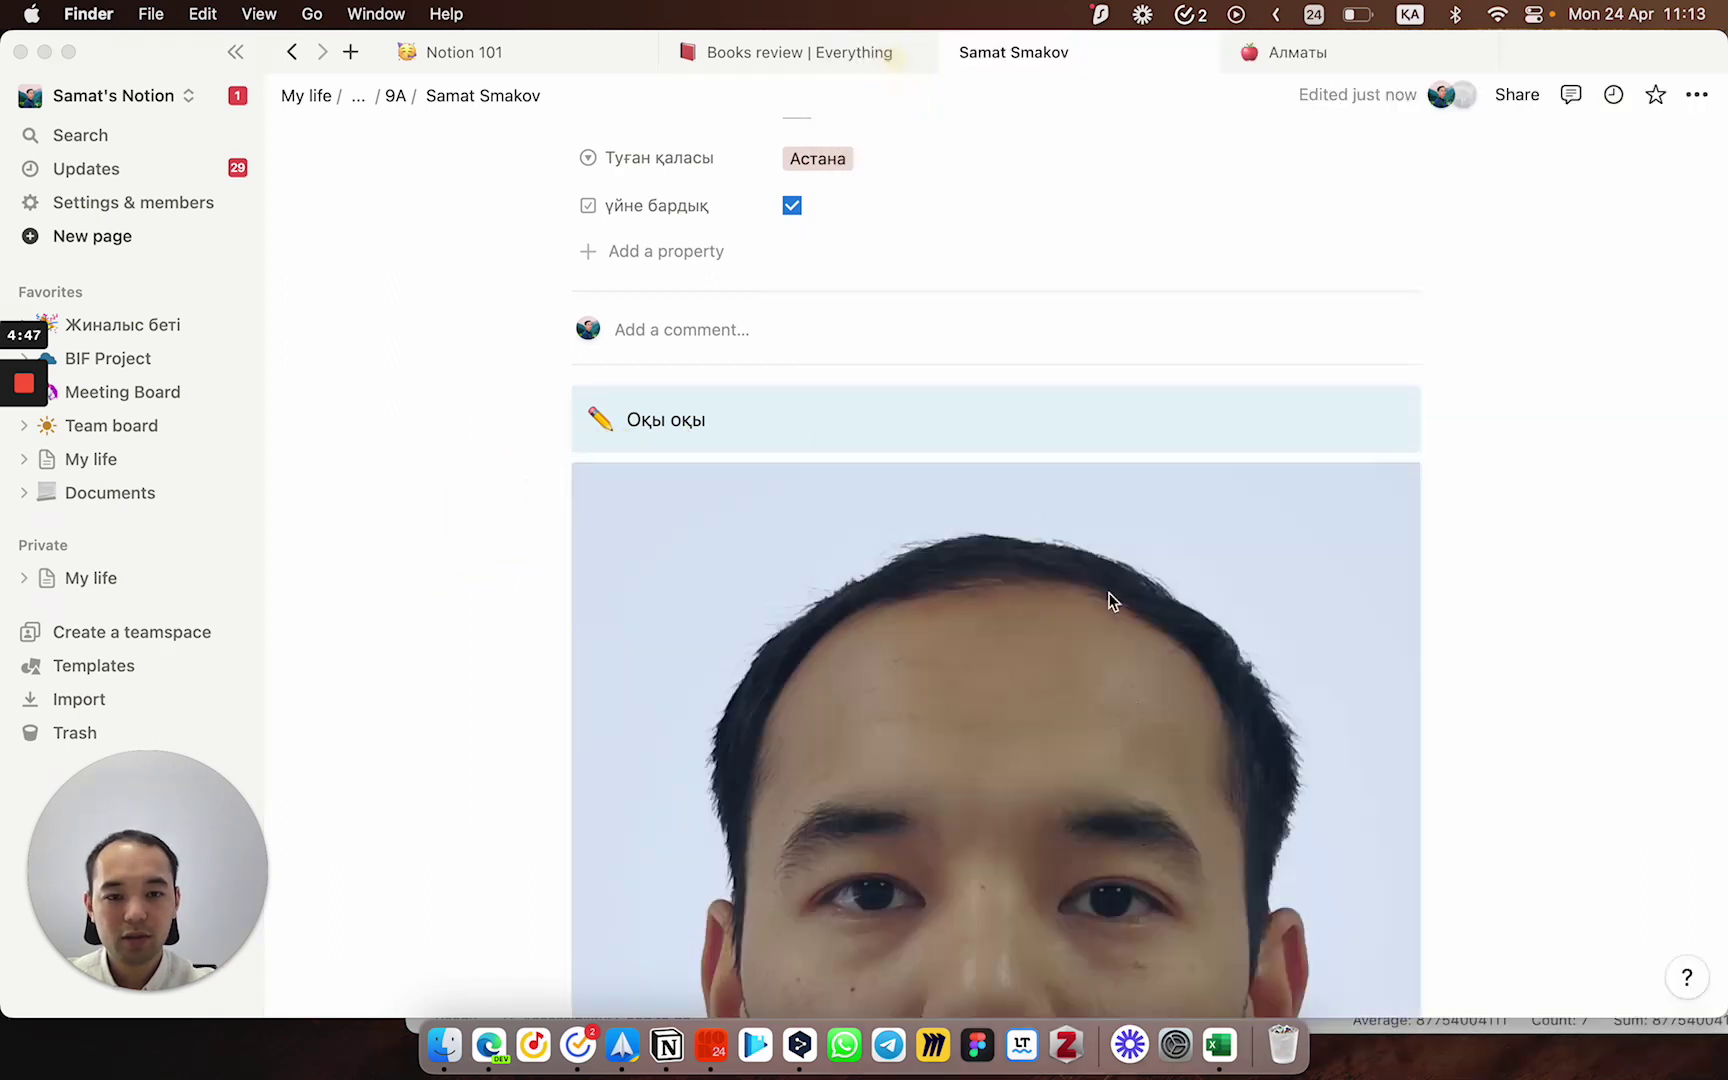
Step: Shrink the inserted photo below the callout to about one fifth of the page's text width
scroll(1319, 868, down, 5)
click(1395, 545)
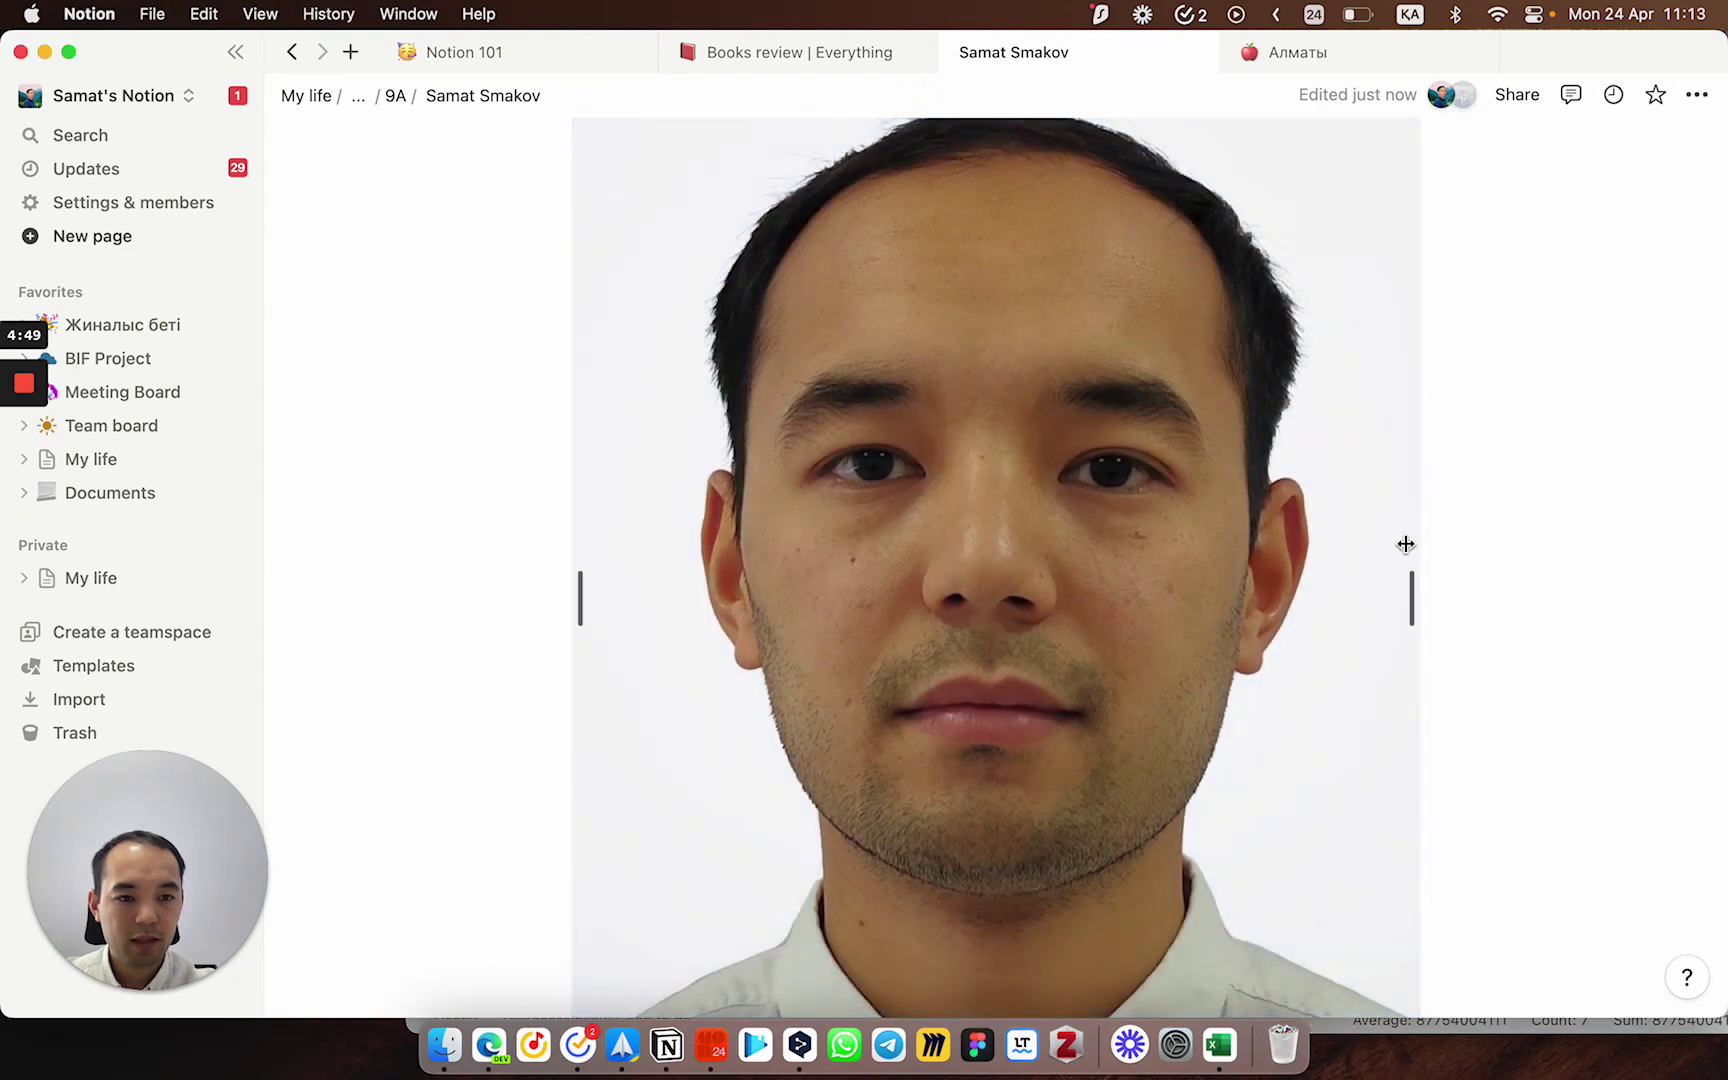
drag(1410, 577, 702, 459)
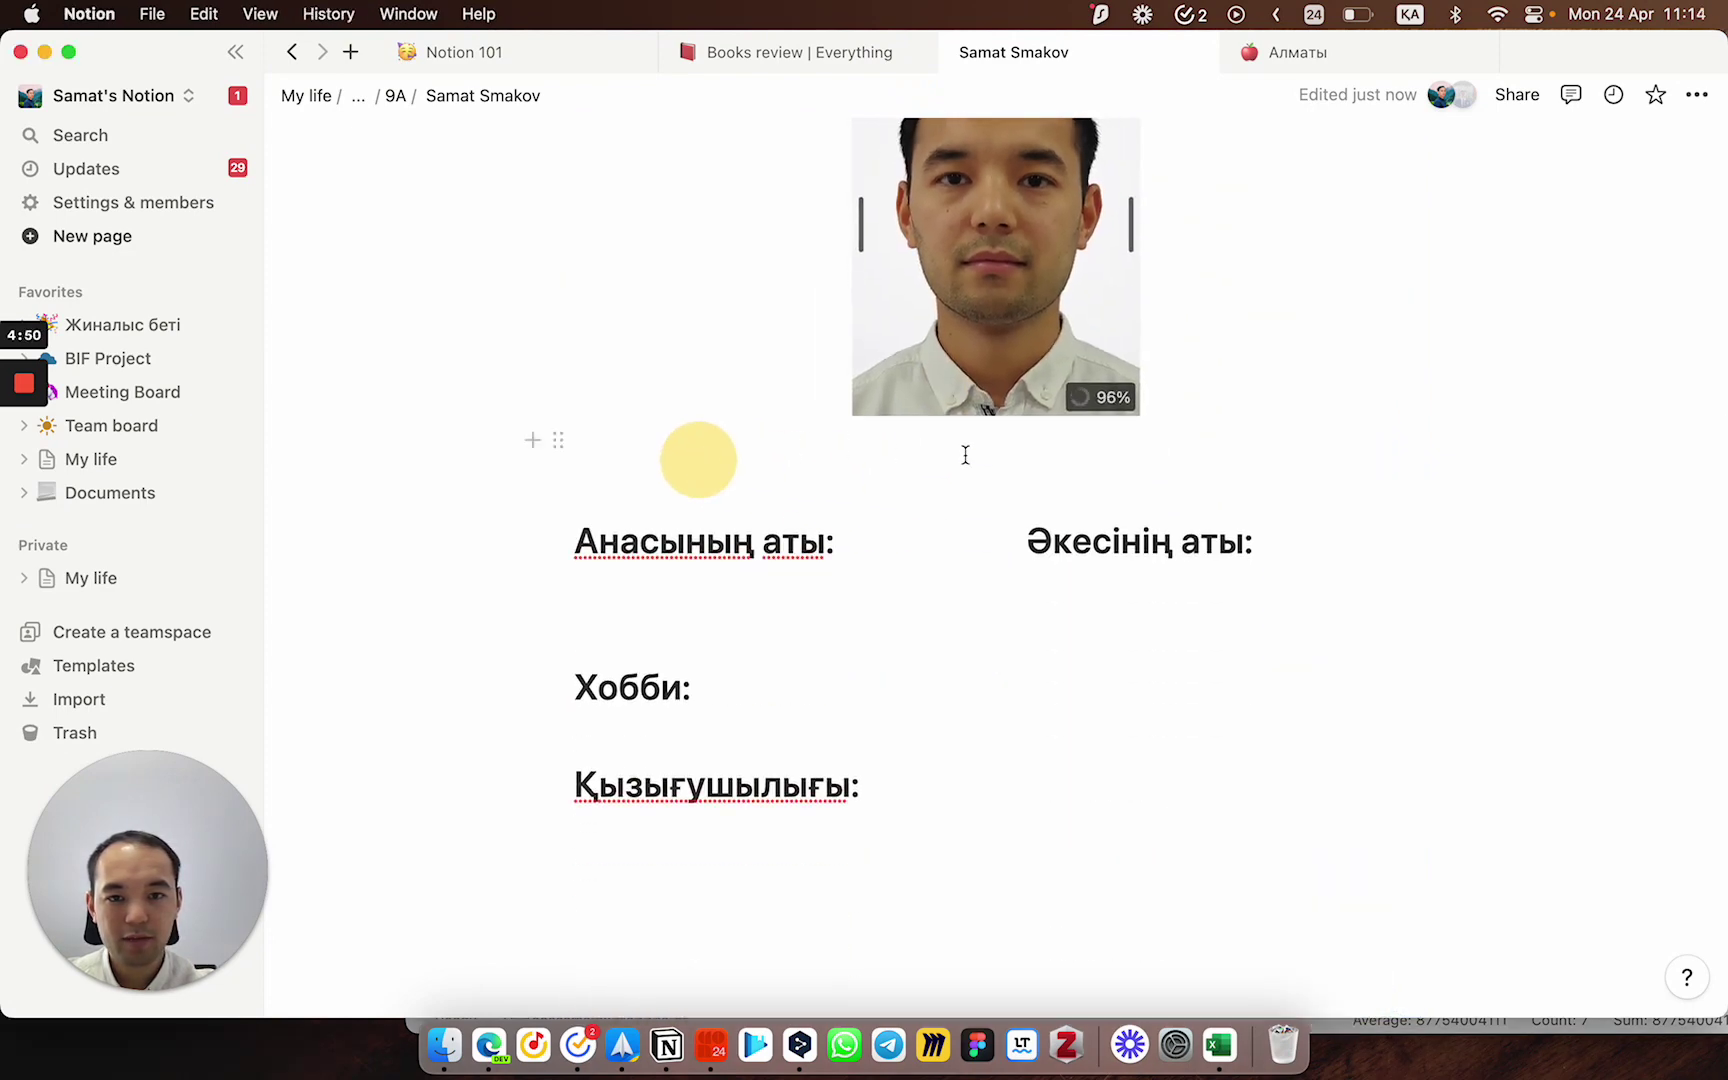
scroll(965, 455, up, 3)
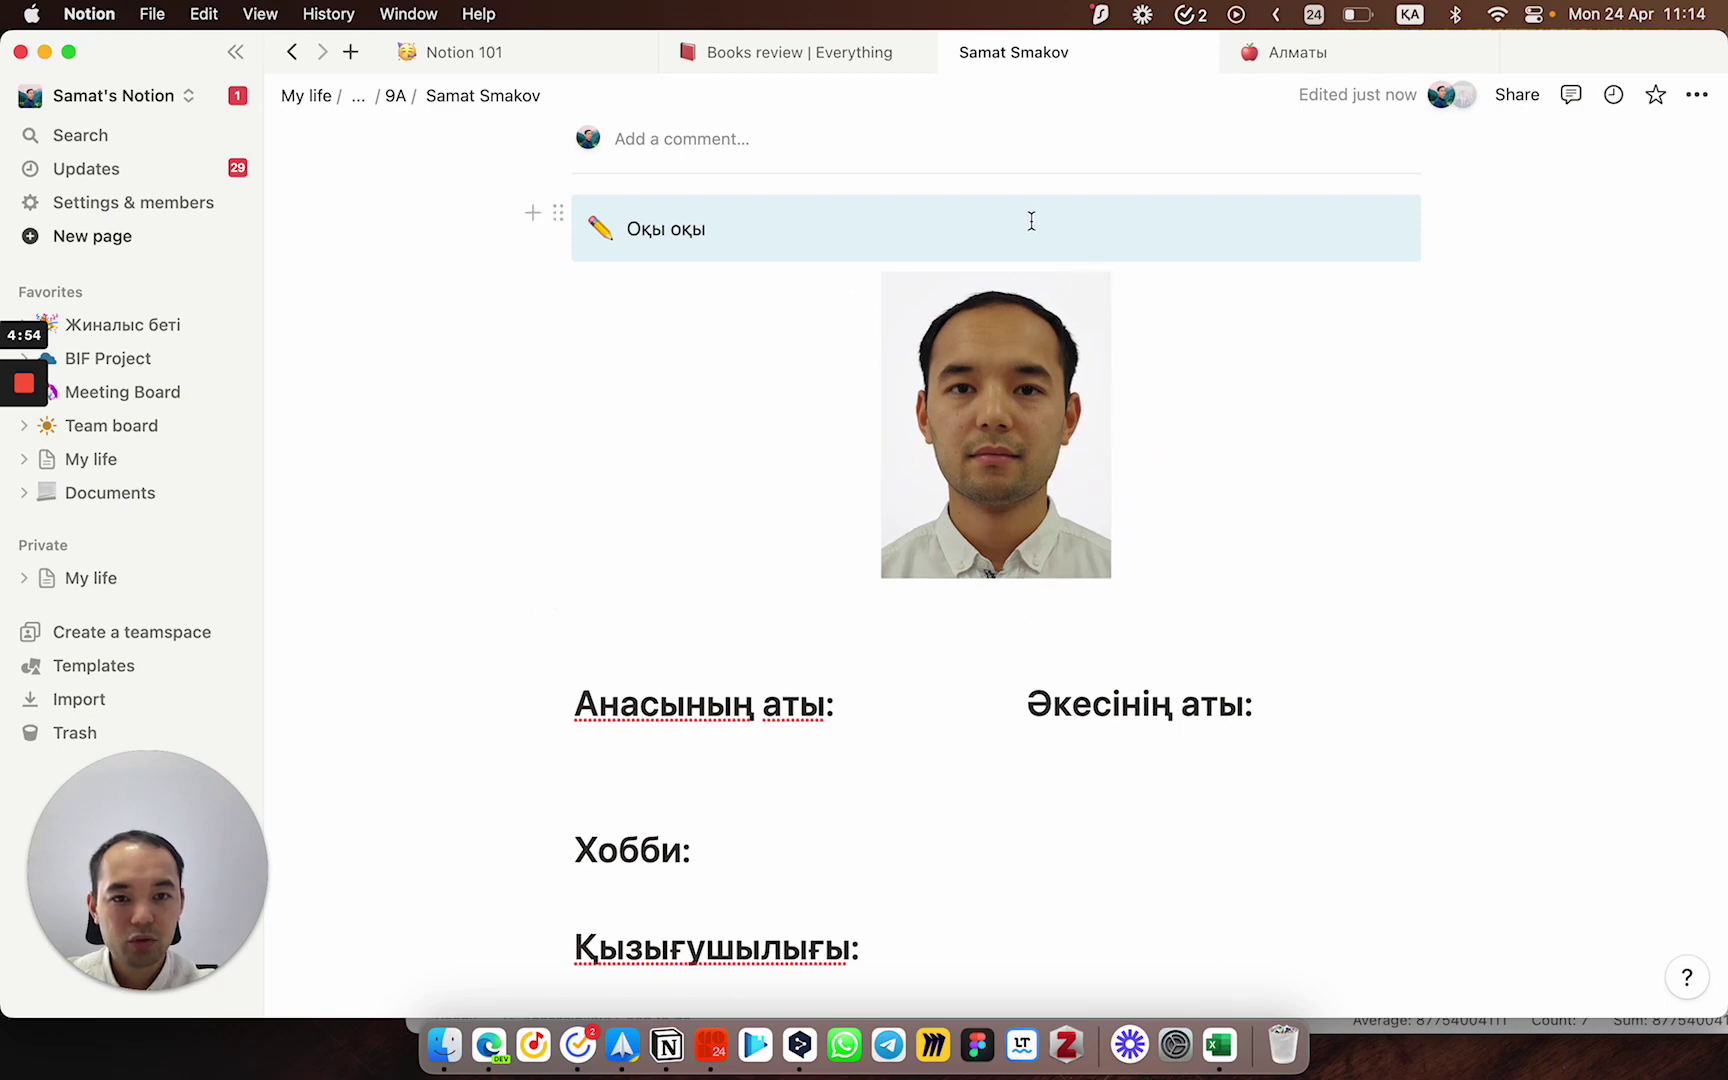
click(1092, 291)
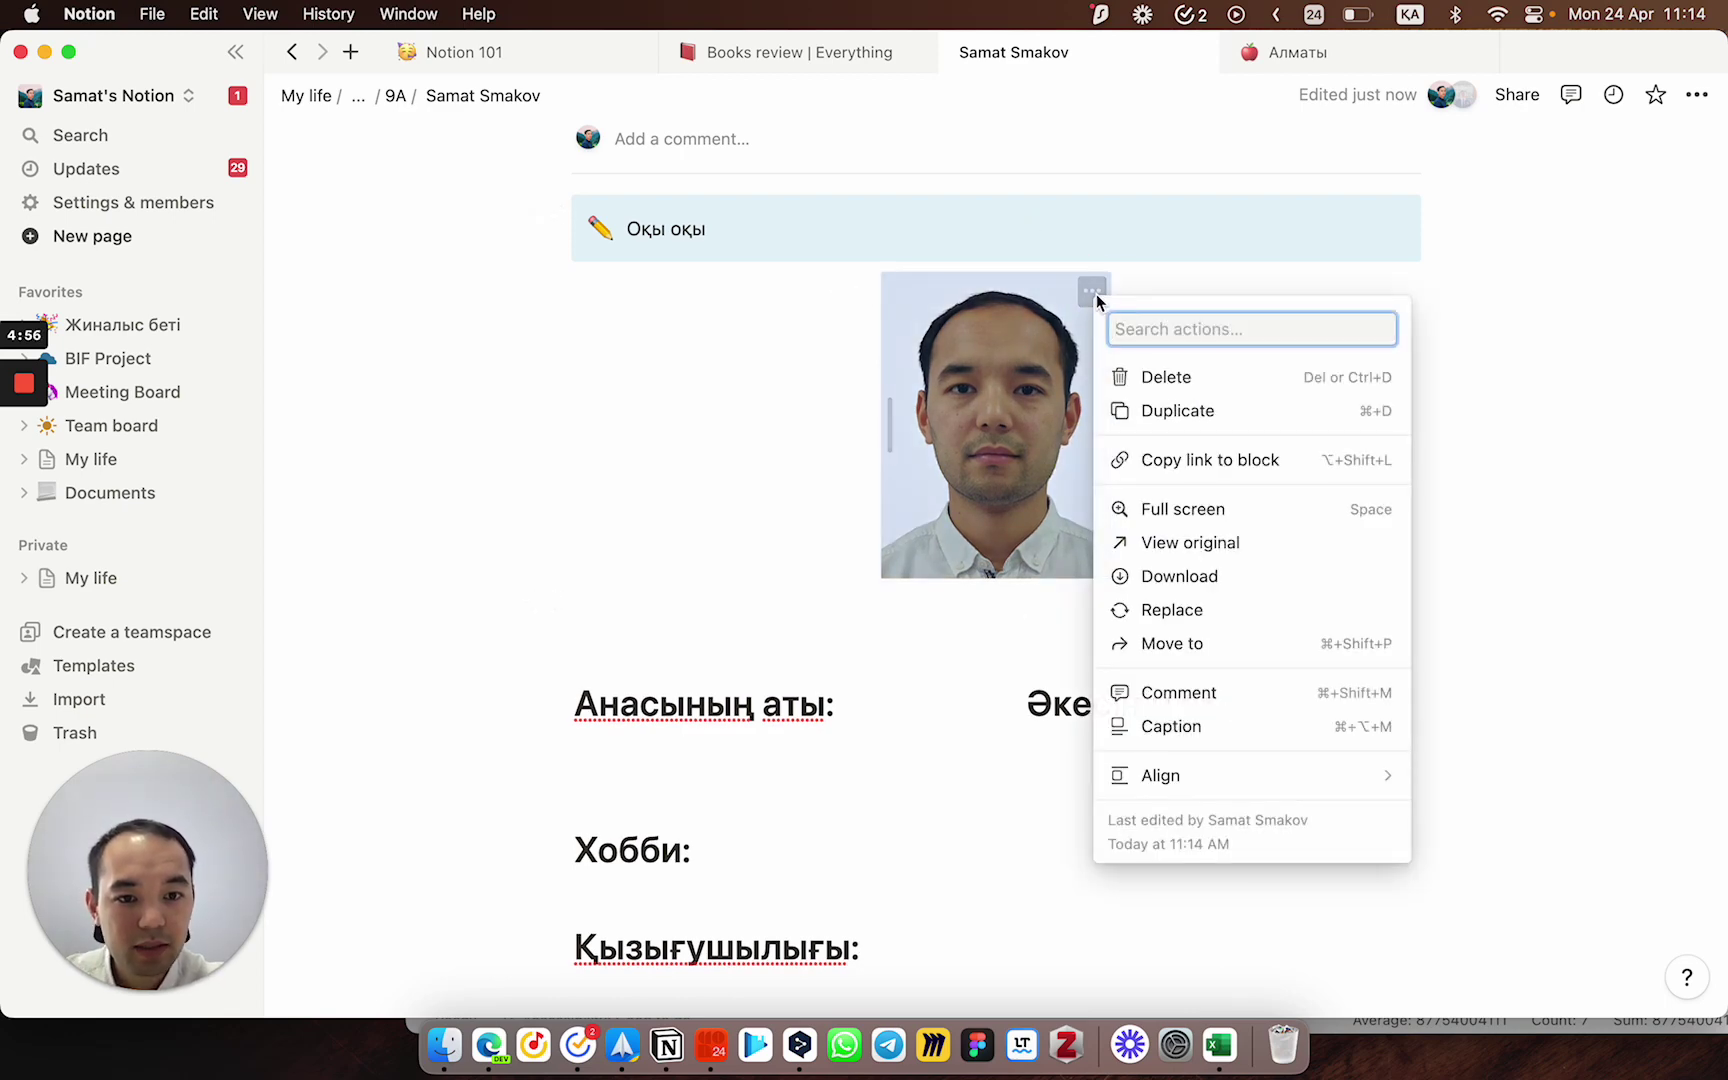
click(1094, 292)
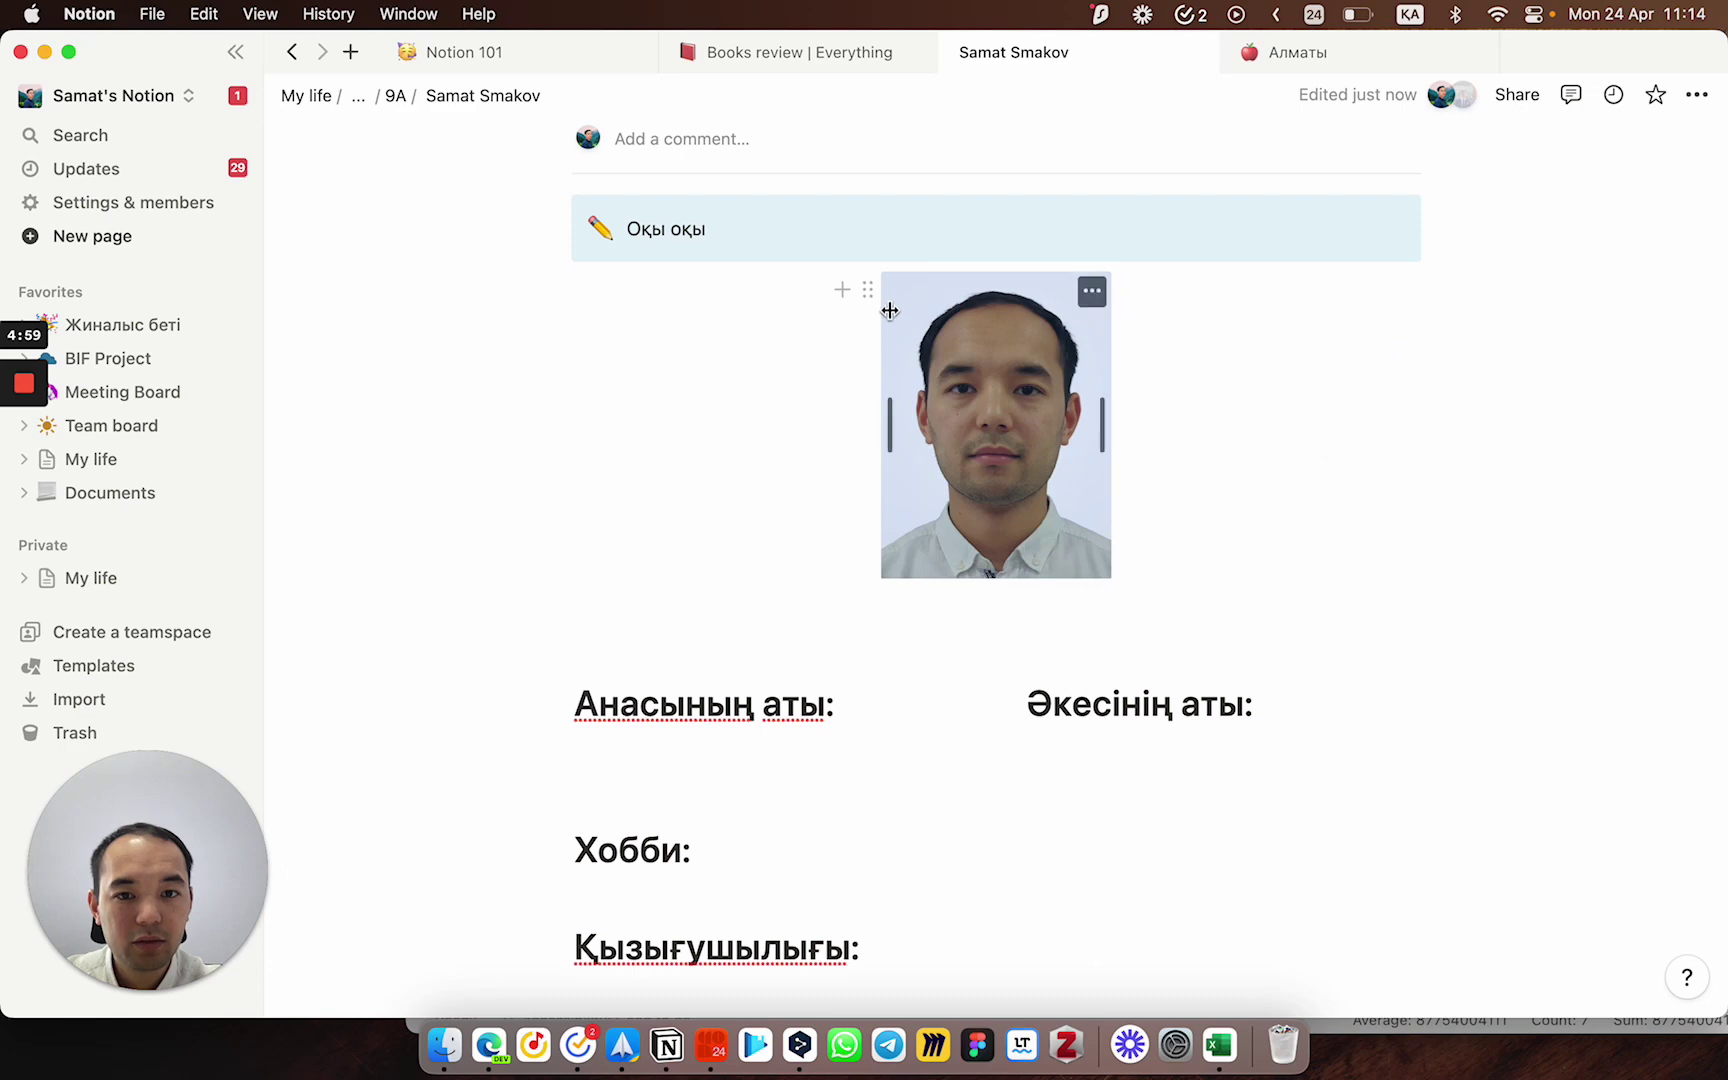
click(868, 289)
click(994, 360)
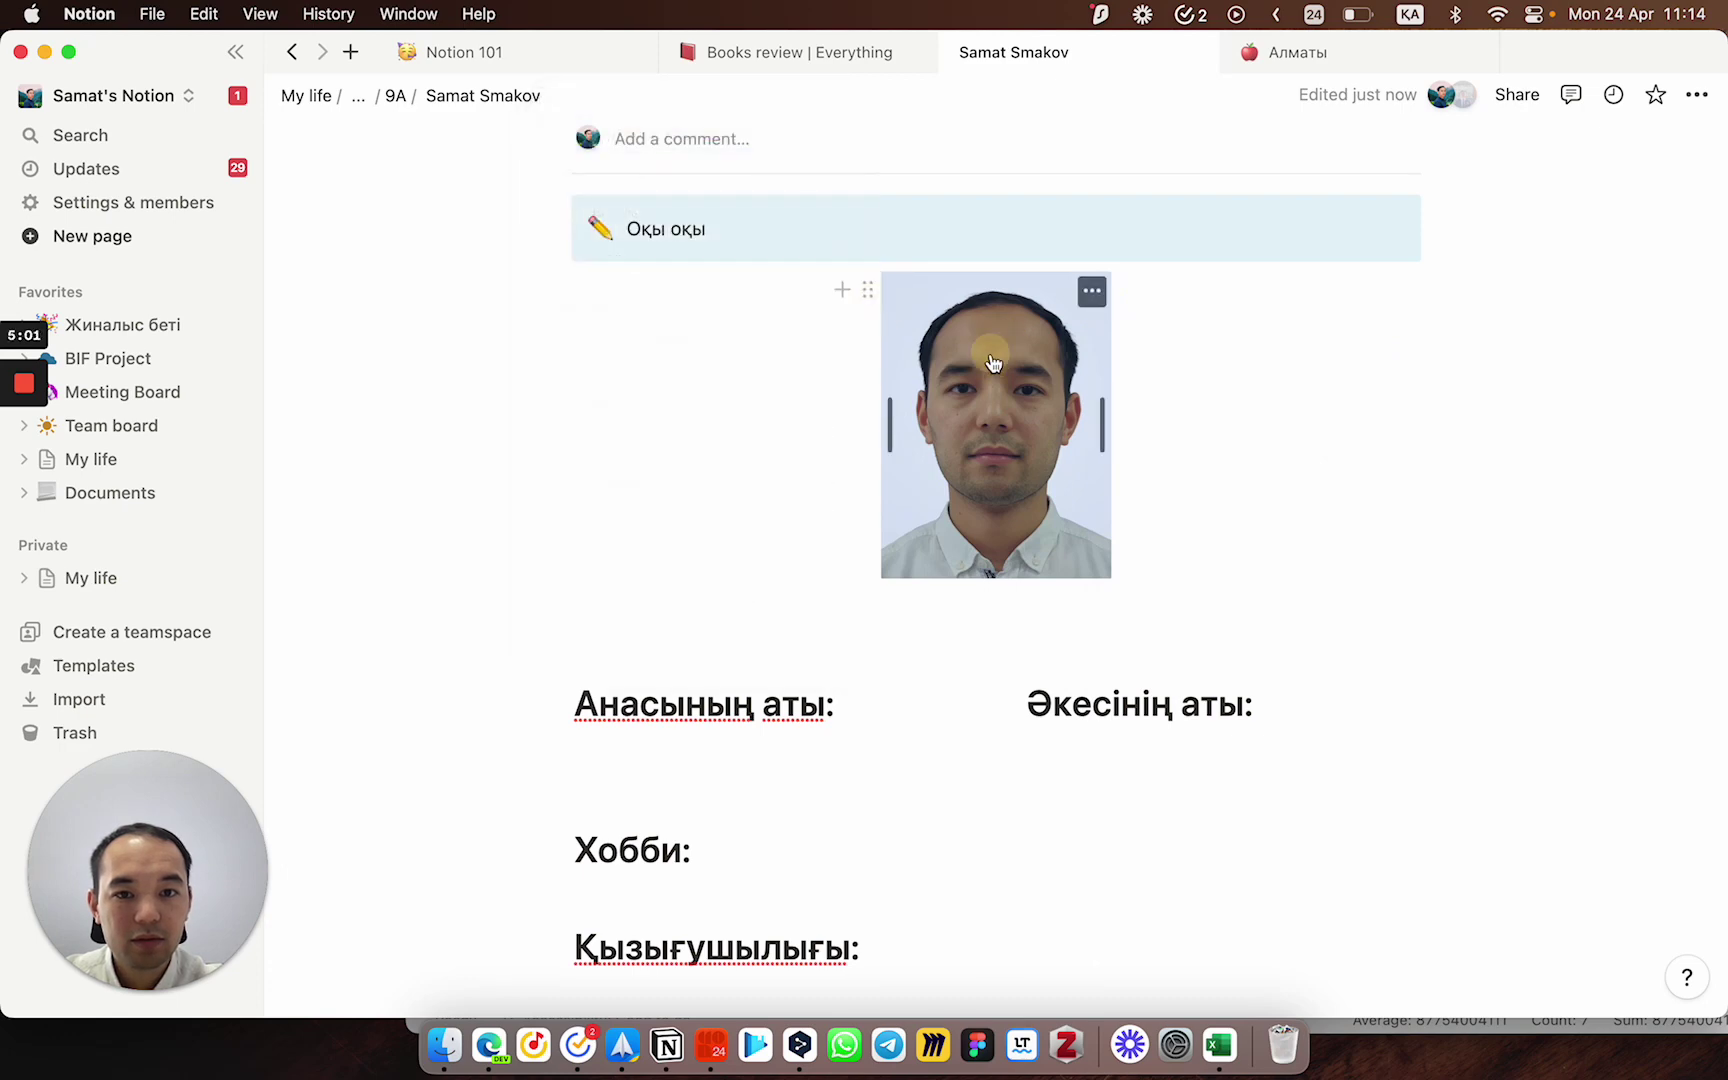
click(1104, 432)
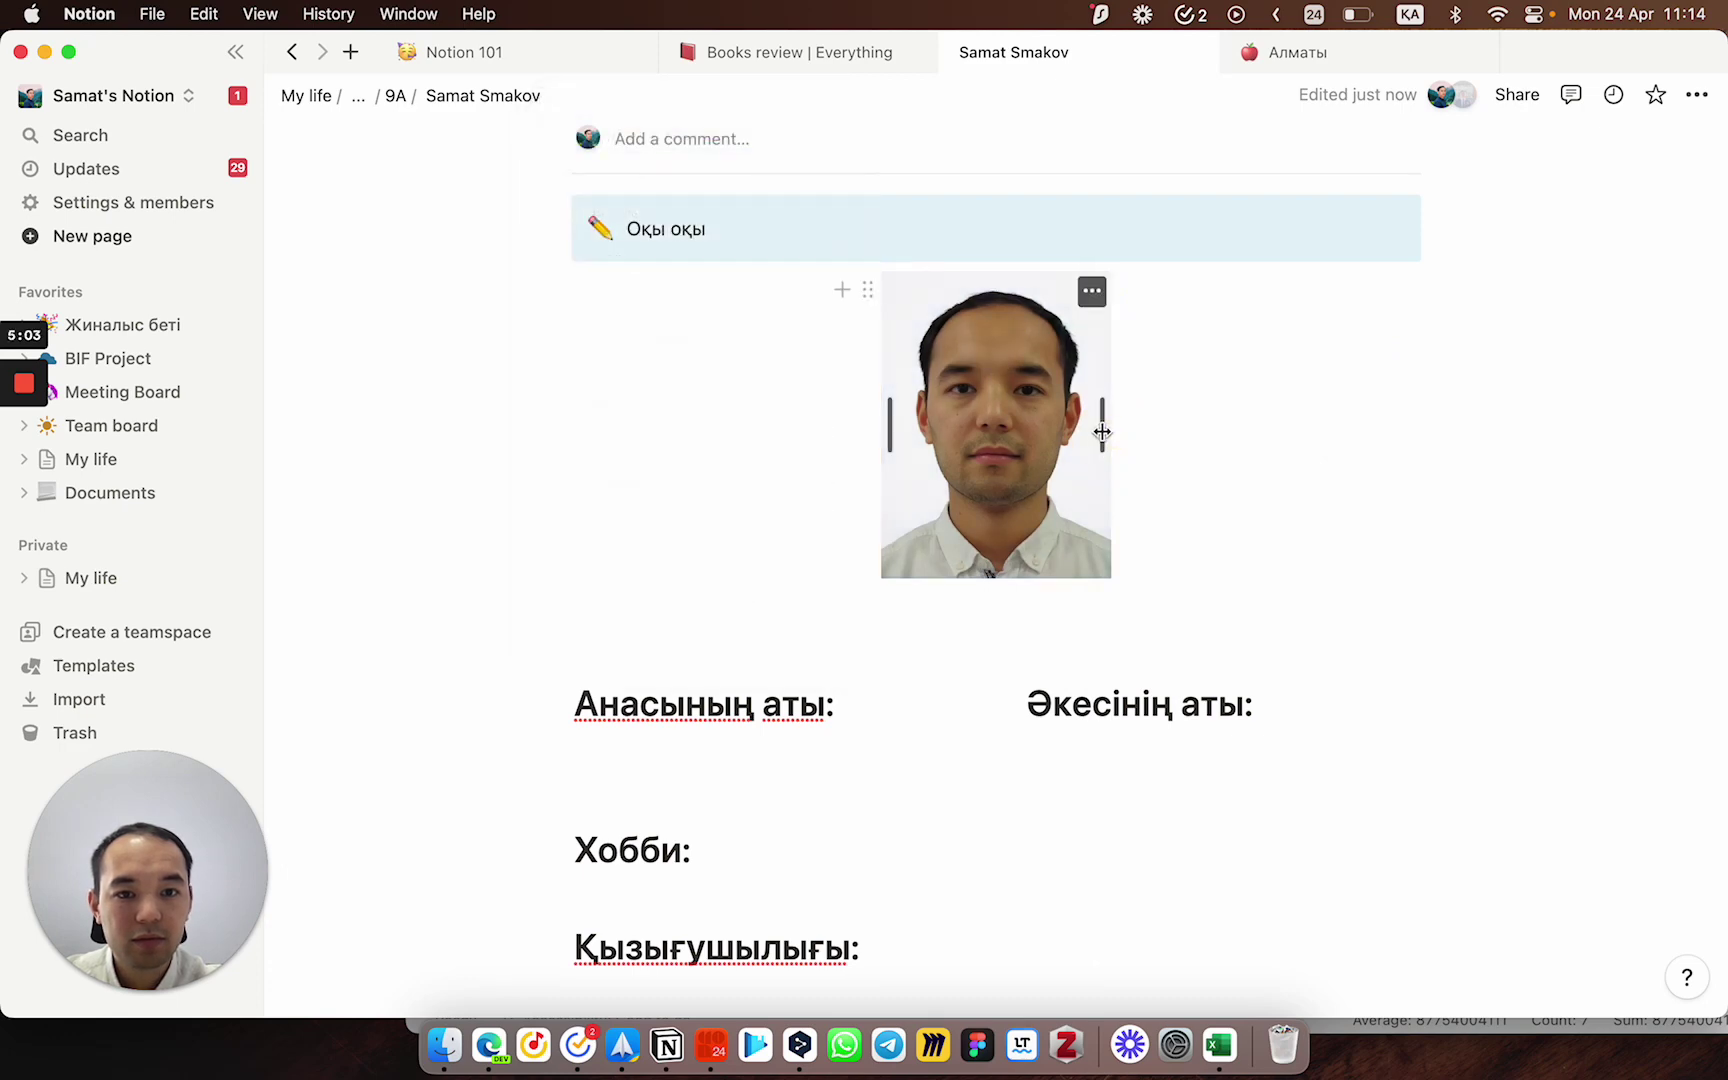
drag(1115, 436, 1077, 427)
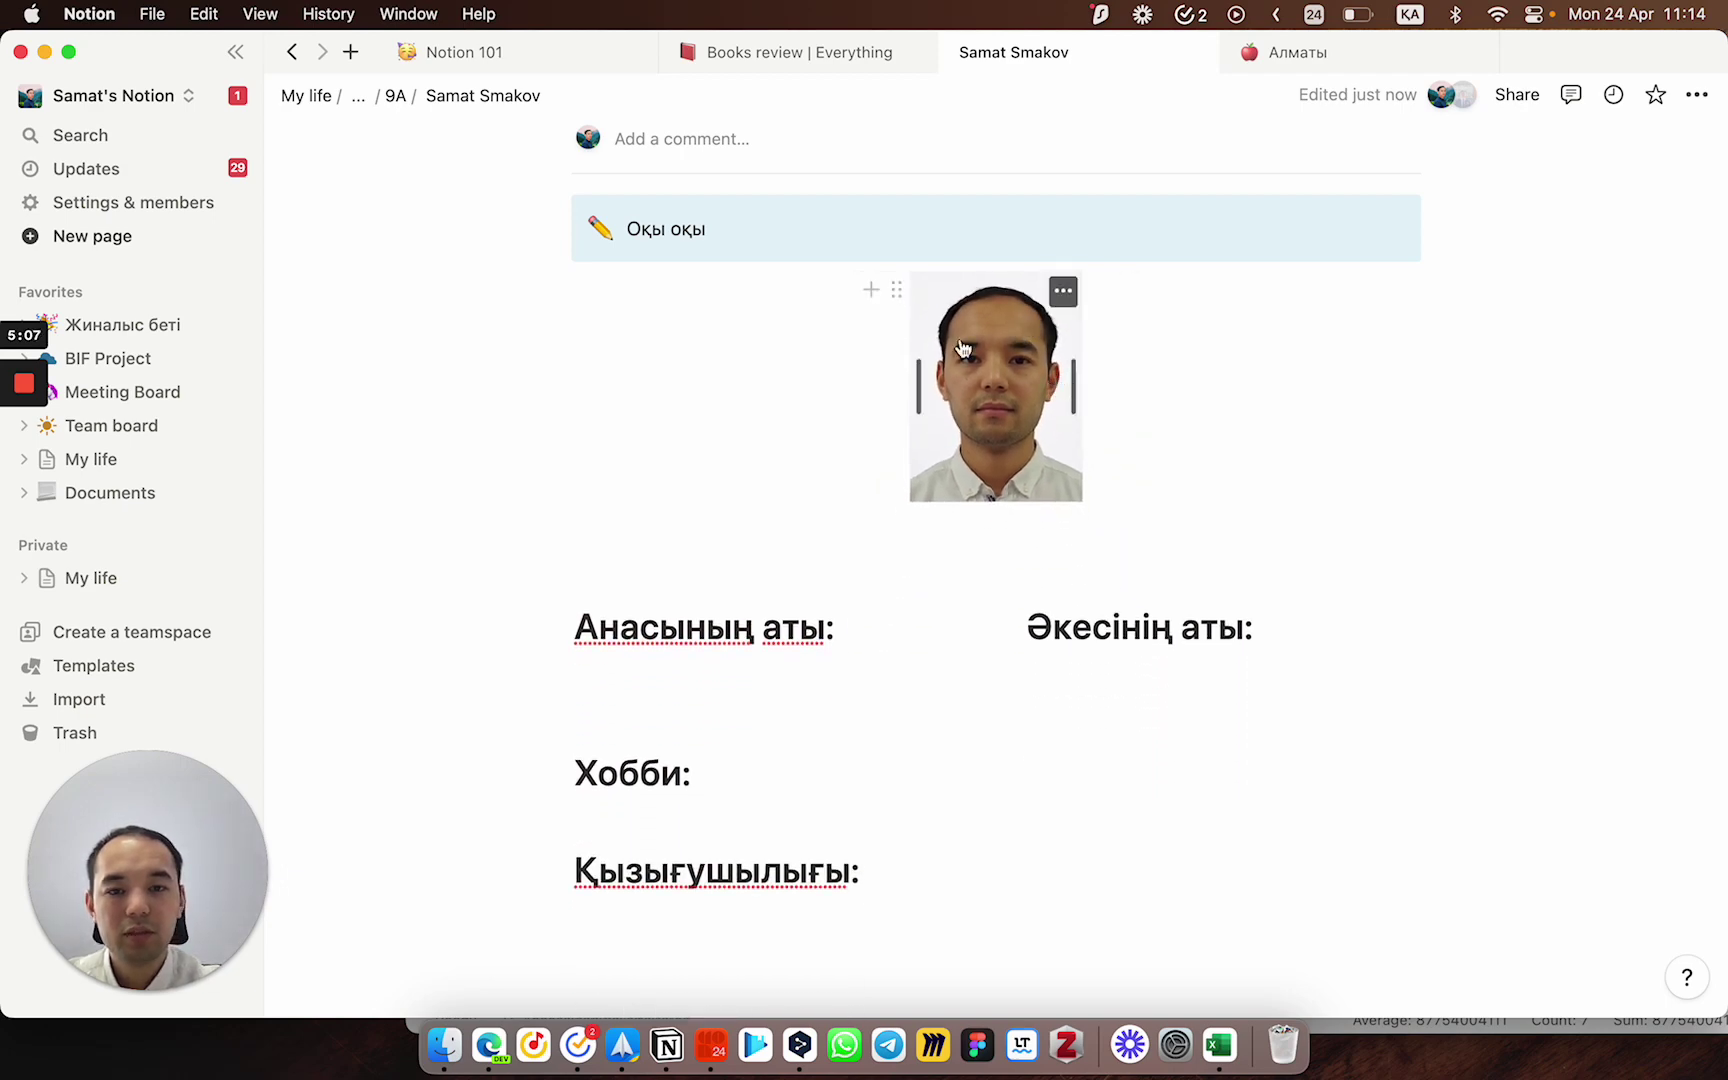
Step: Place the photo in its own column left of the callout and widen the callout's column towards it
drag(888, 290, 515, 224)
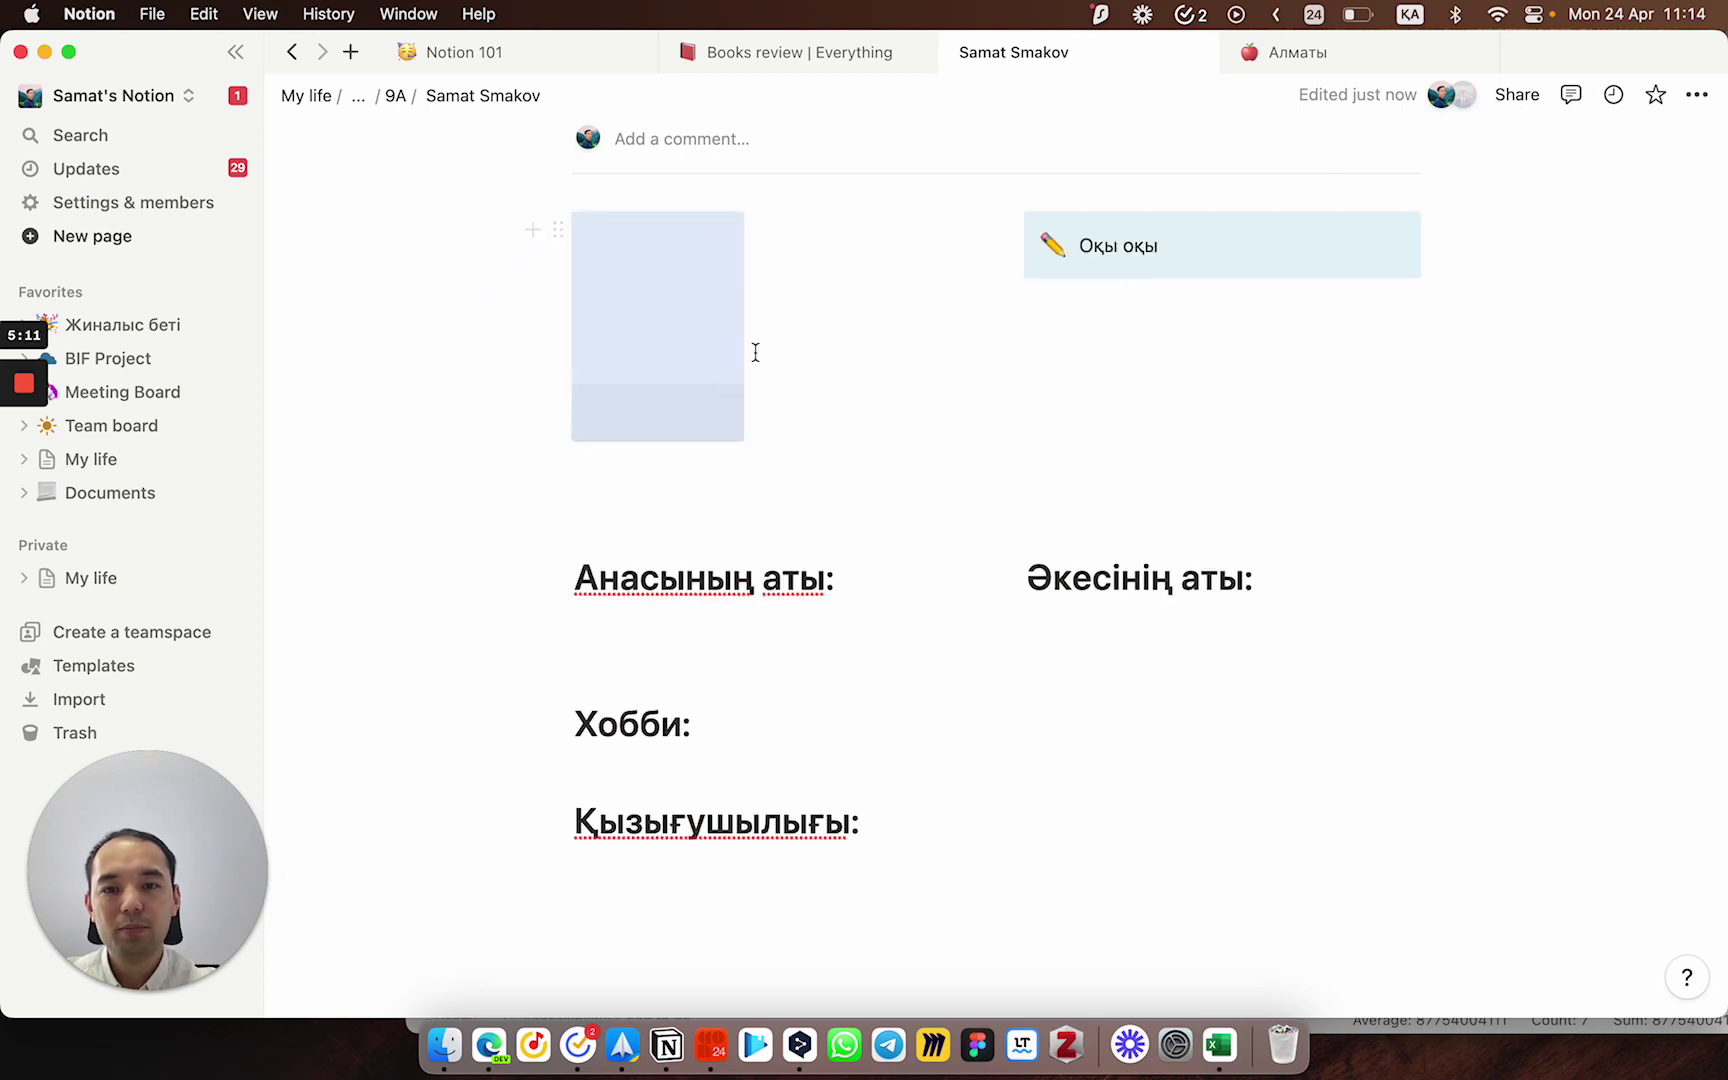
drag(997, 249, 780, 266)
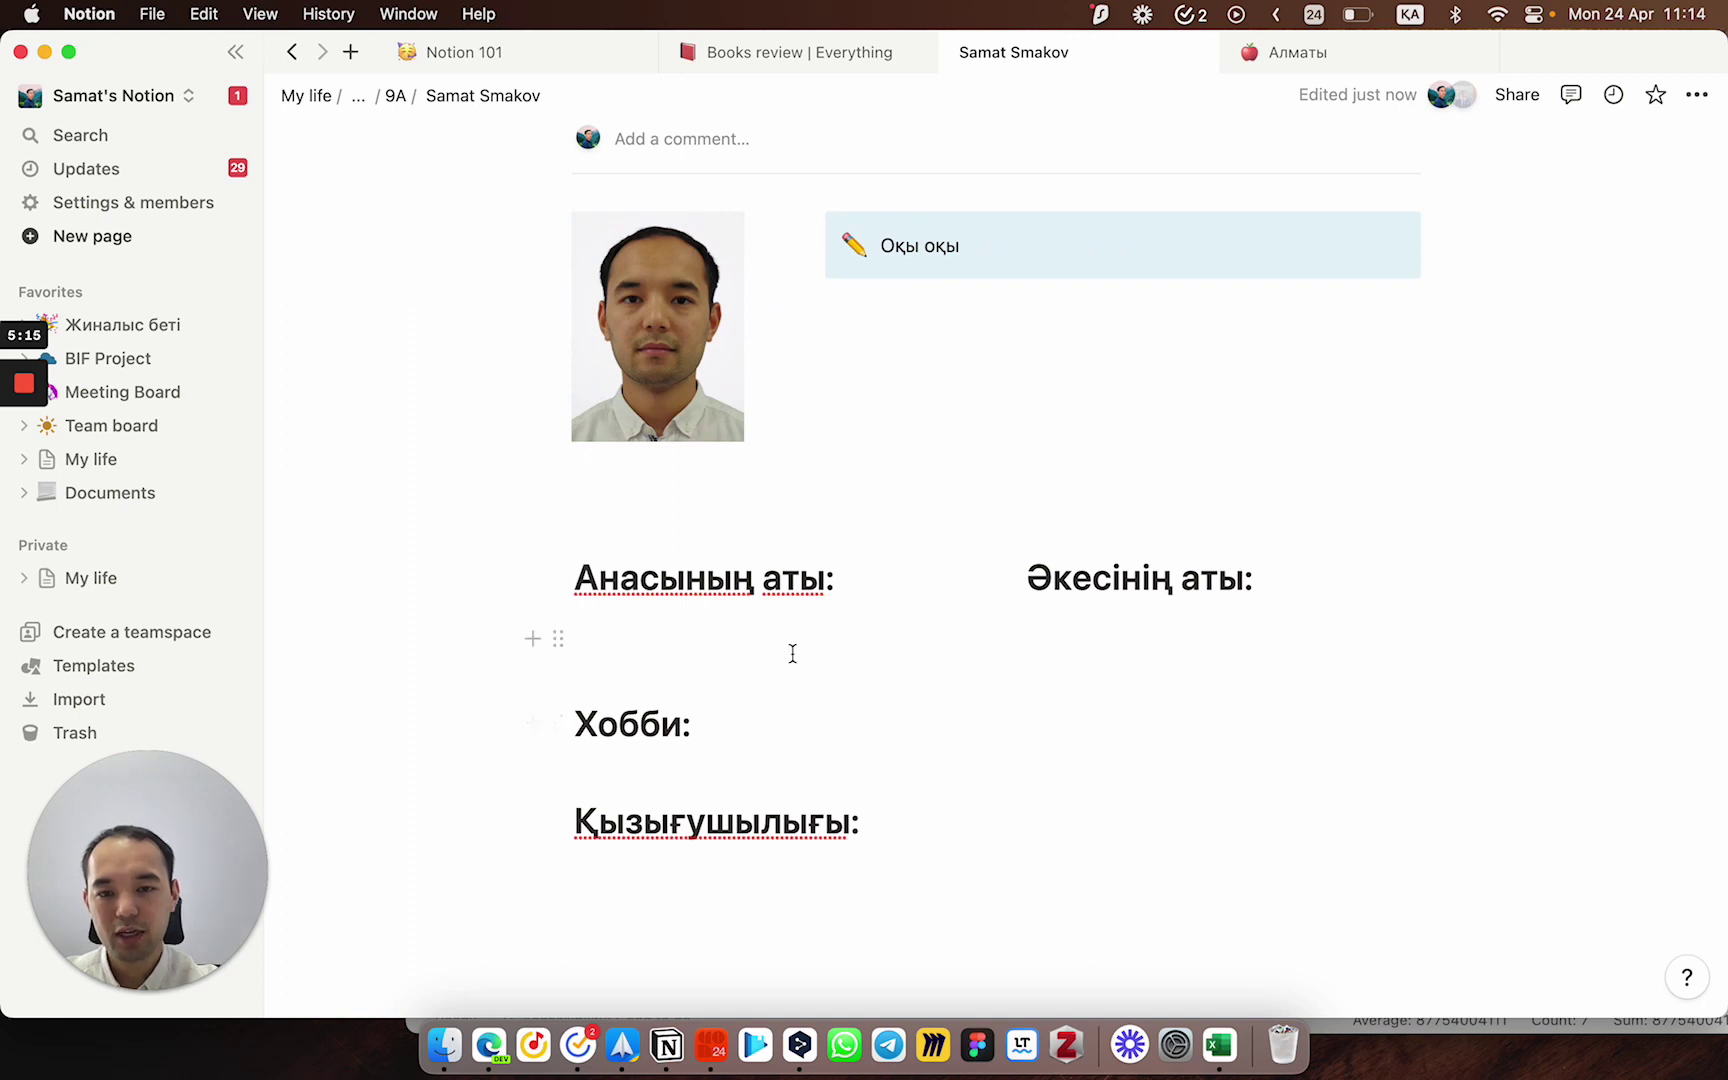
scroll(883, 590, down, 3)
scroll(887, 648, up, 2)
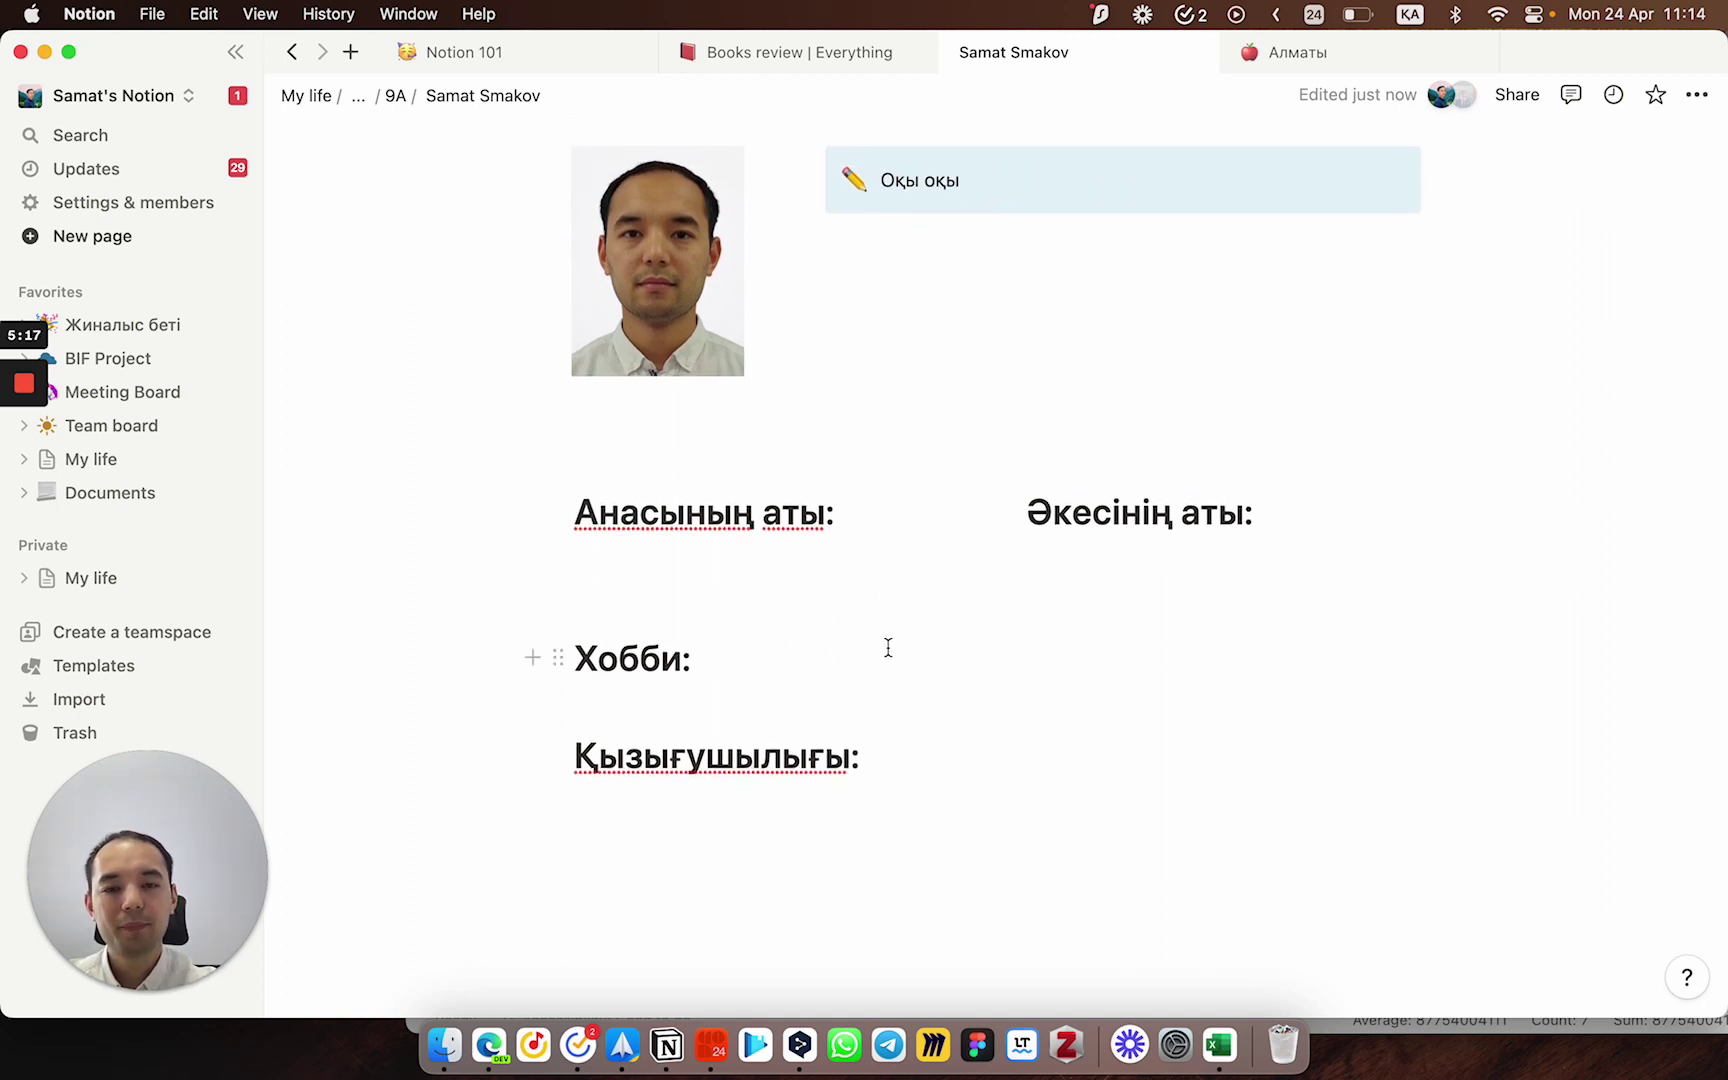
click(717, 575)
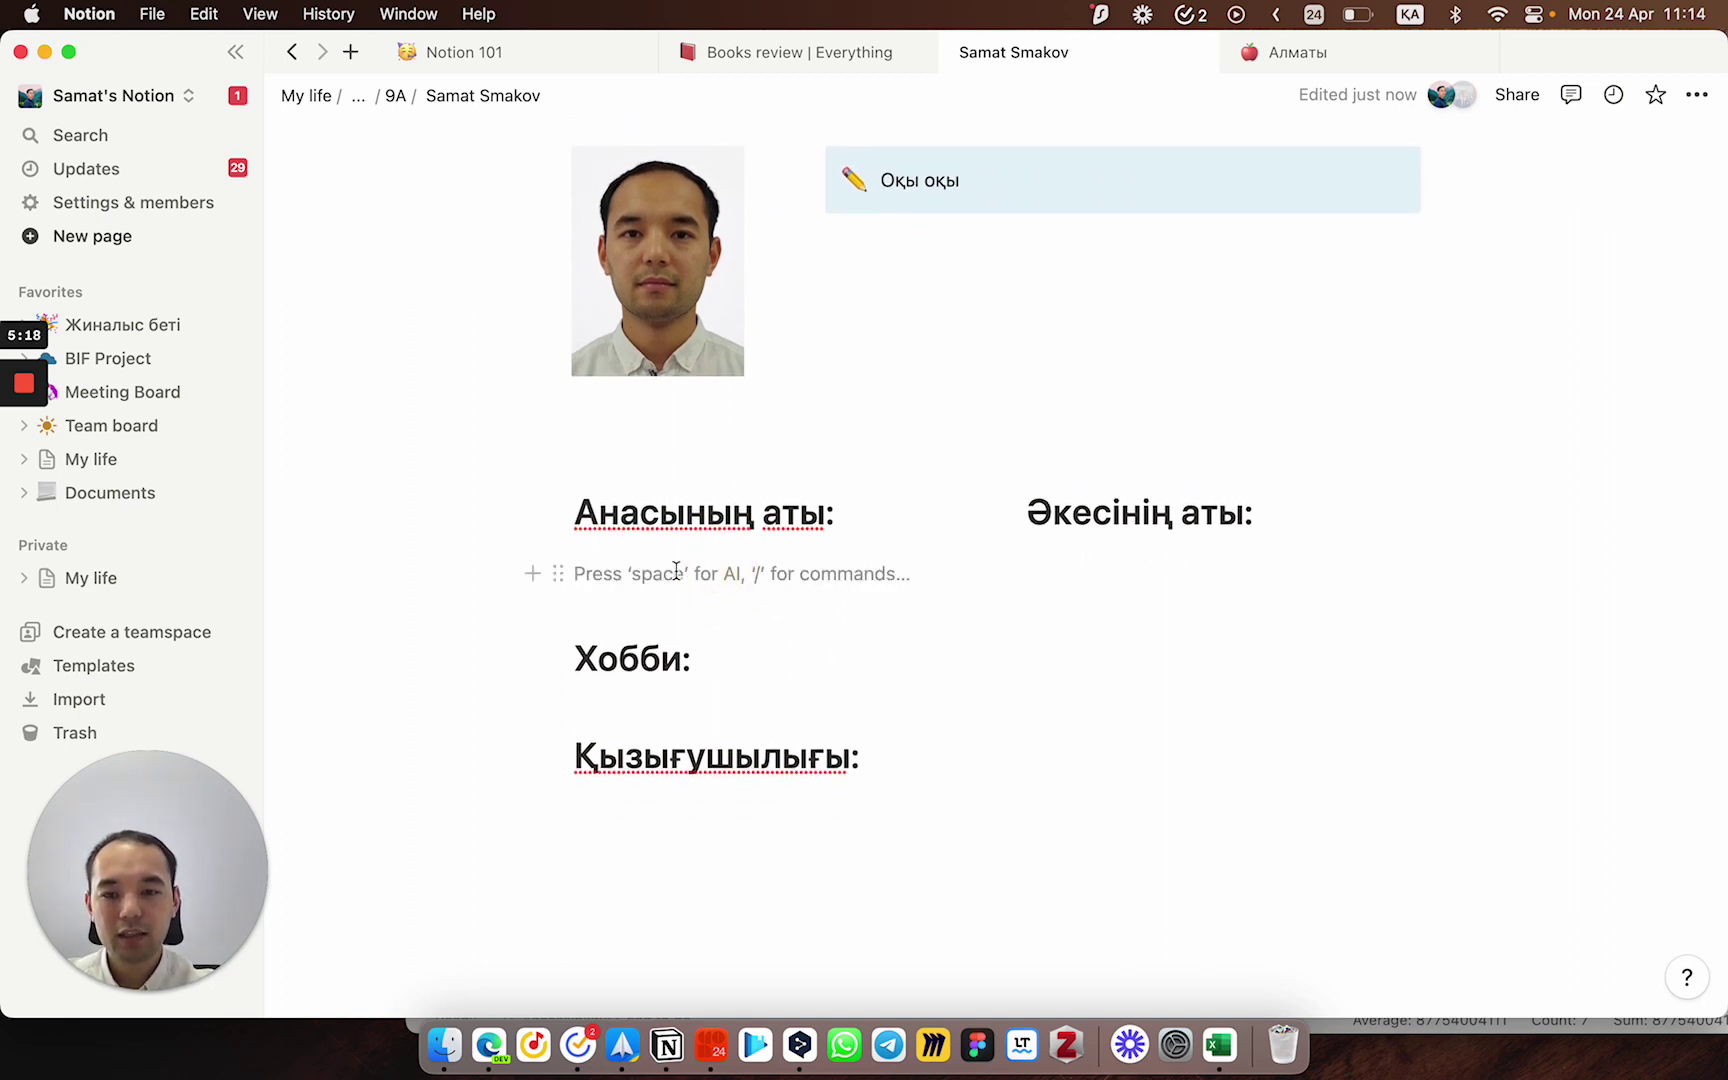
click(559, 573)
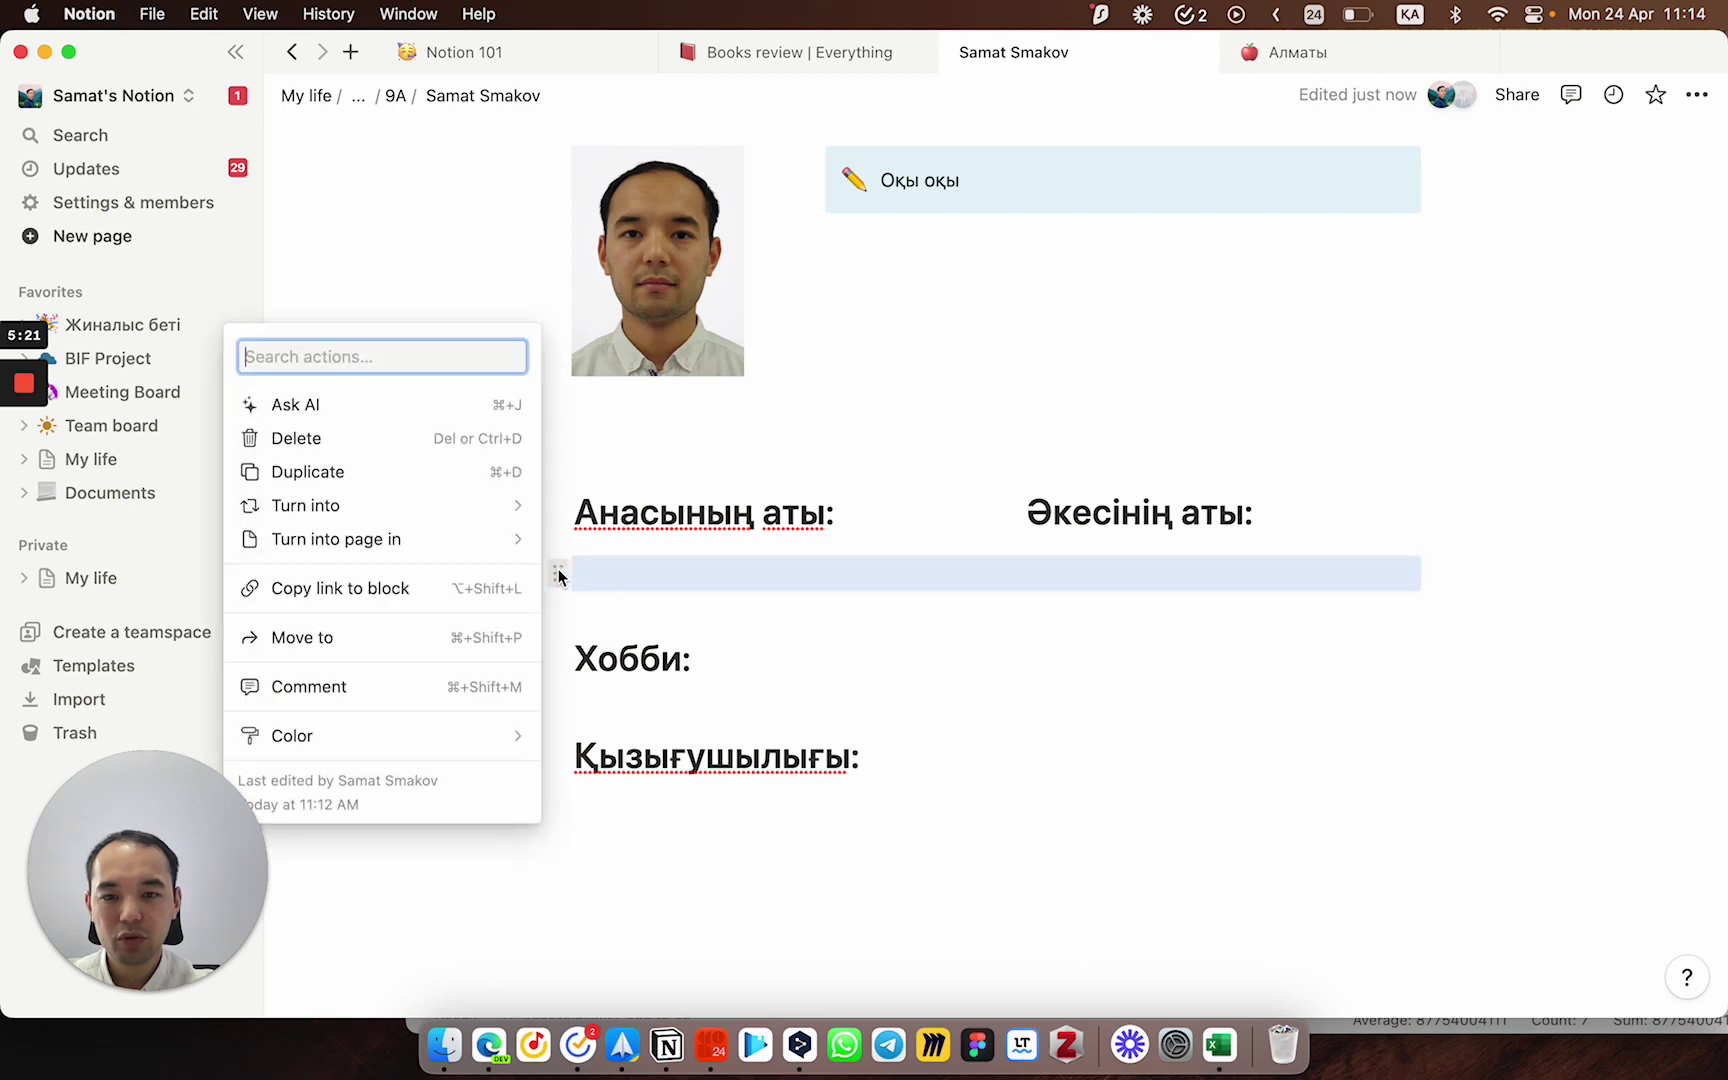
mouse_move(525, 505)
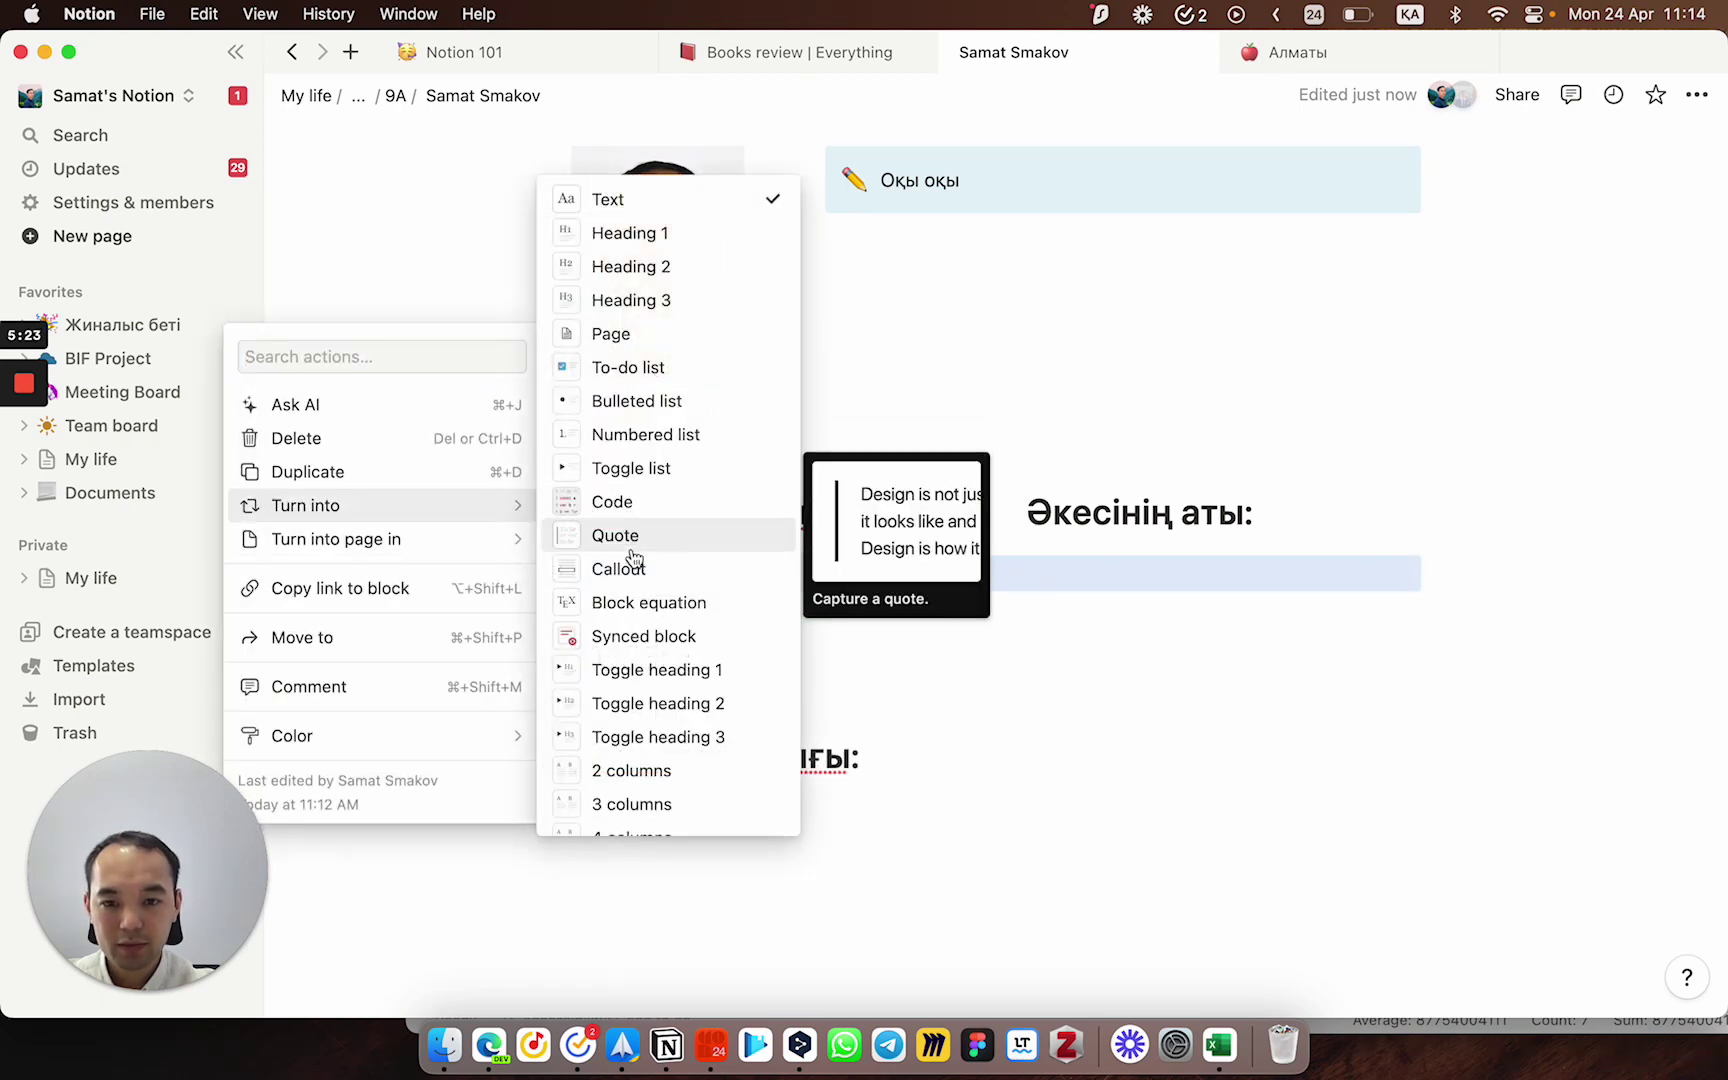
scroll(620, 632, down, 2)
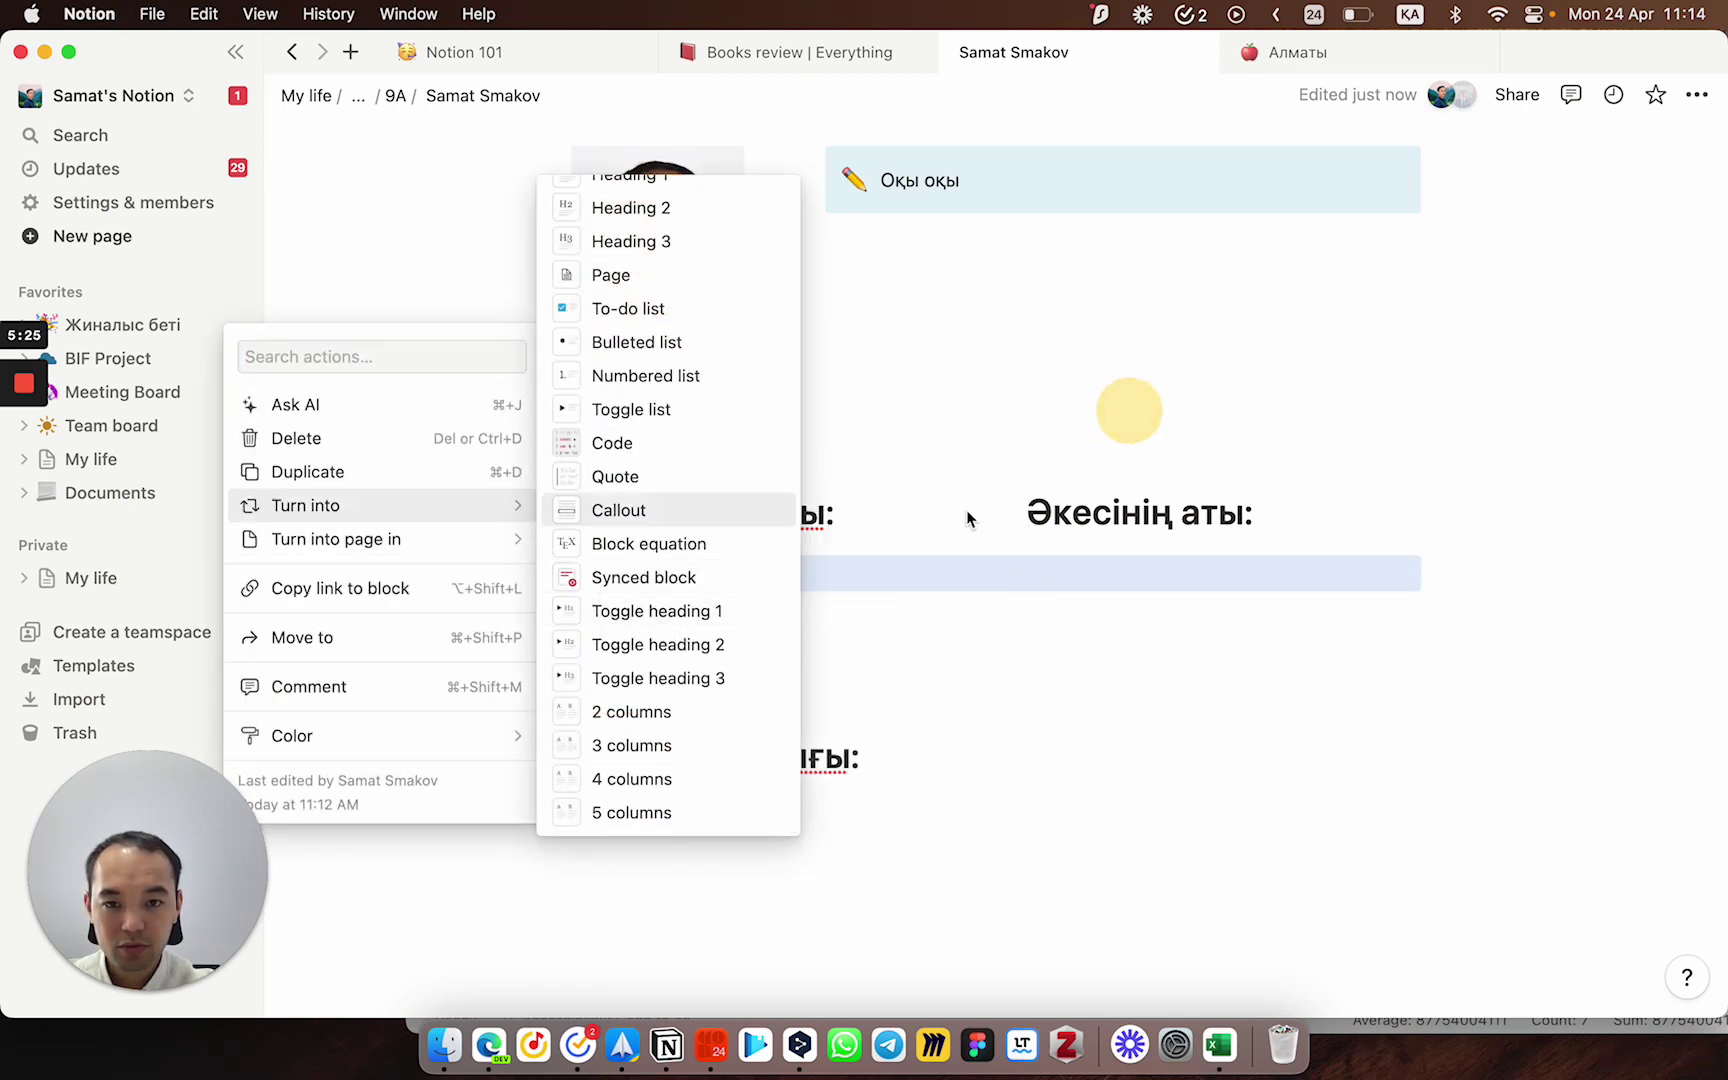
key(Escape)
Step: Insert an empty image block between the two parent-name headings and the "Хобби:" heading
click(910, 565)
text(/)
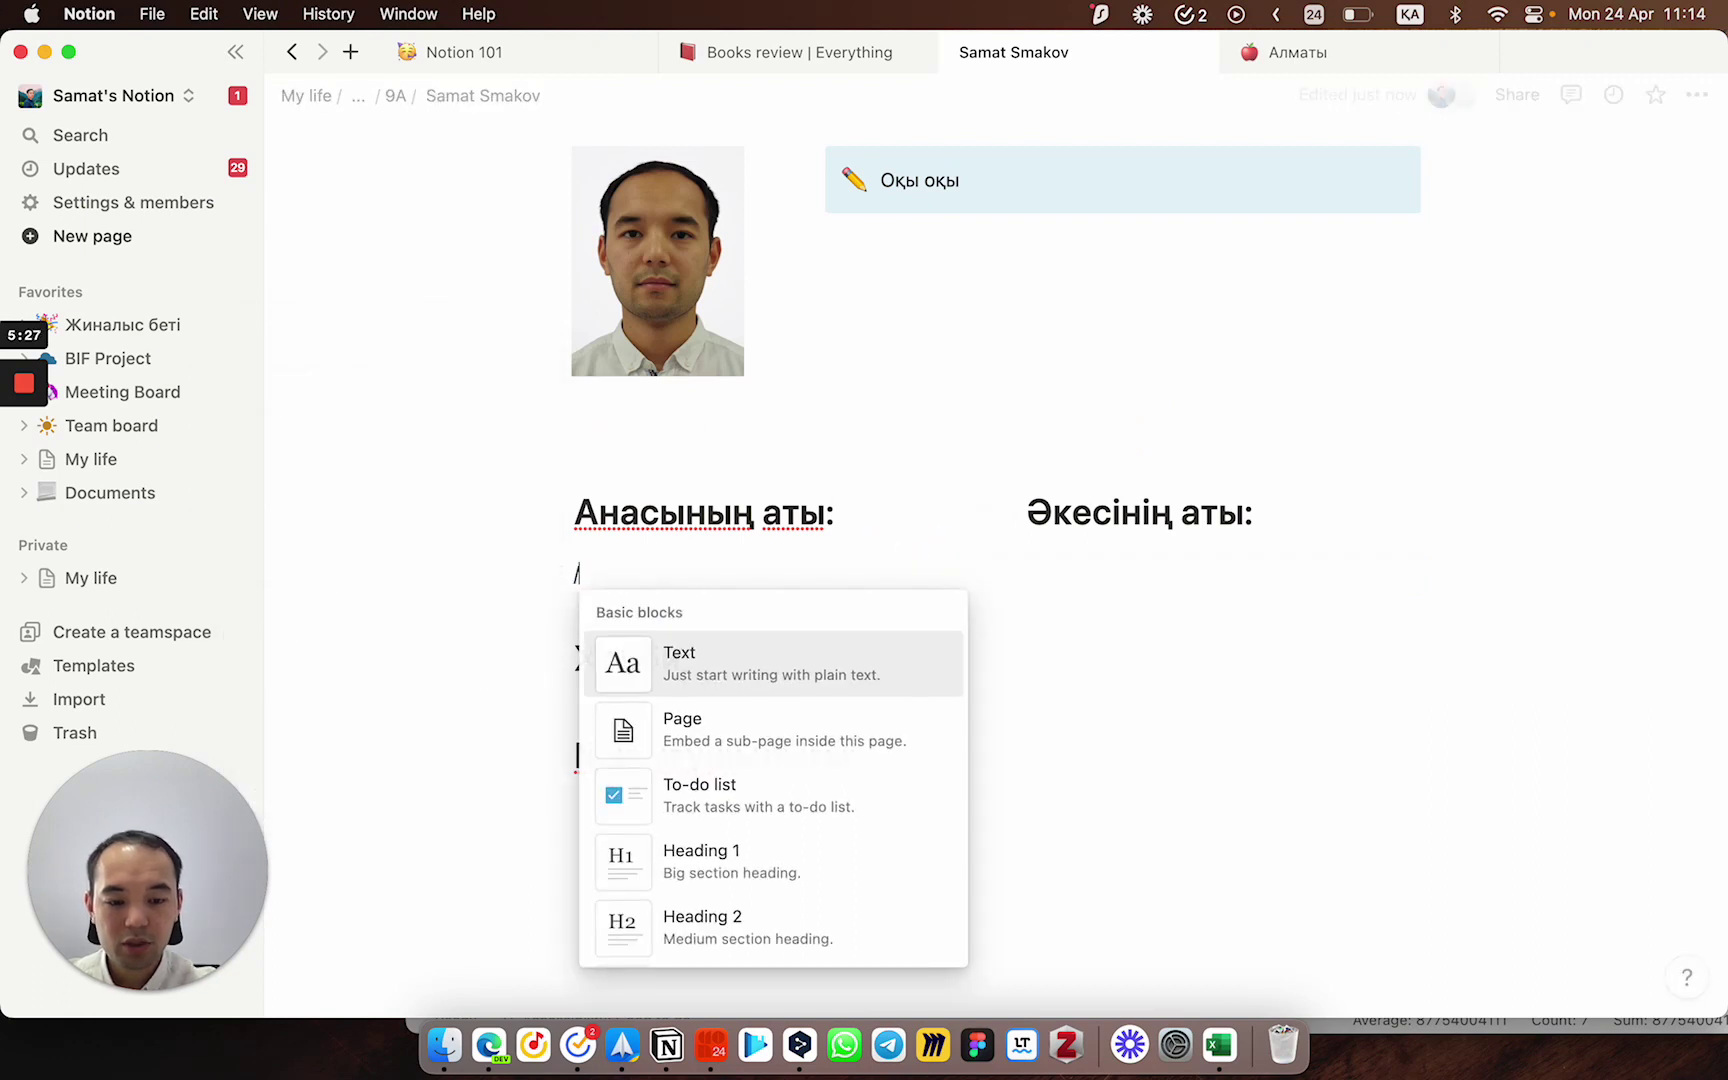
text(вш)
key(BackSpace)
key(BackSpace)
key(BackSpace)
key(ctrl+space)
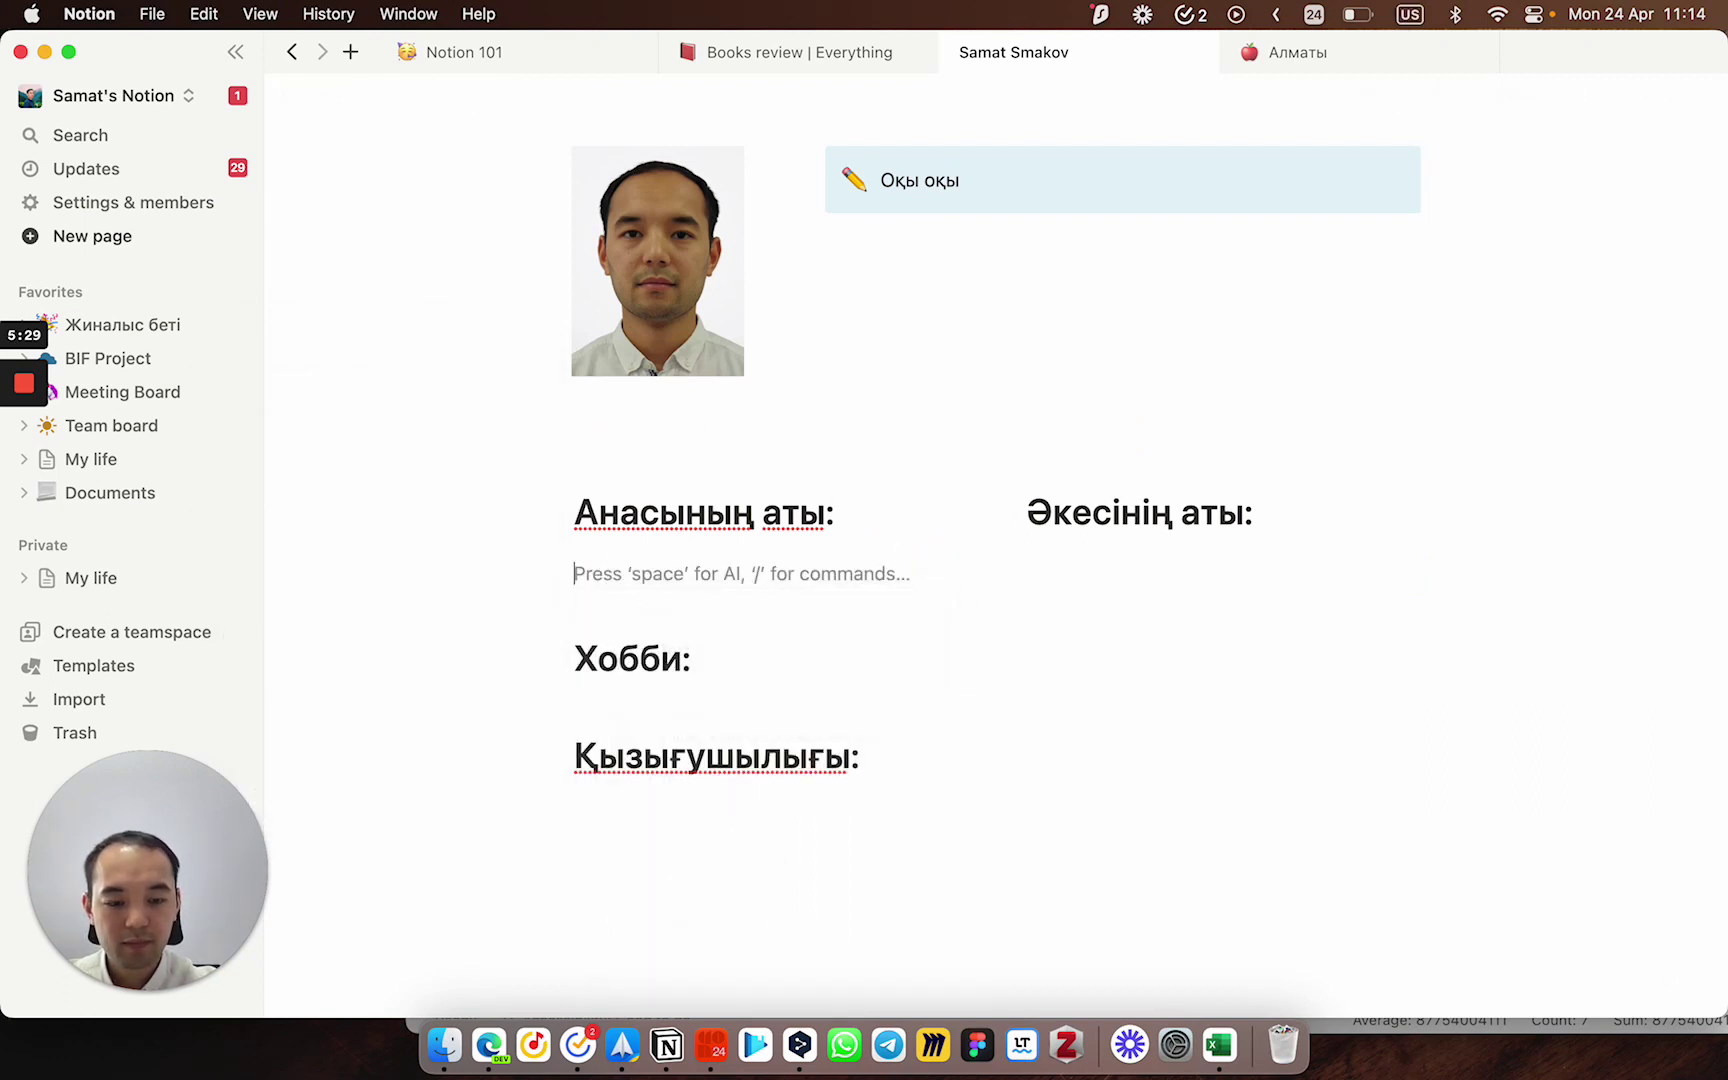
text(/i)
key(Return)
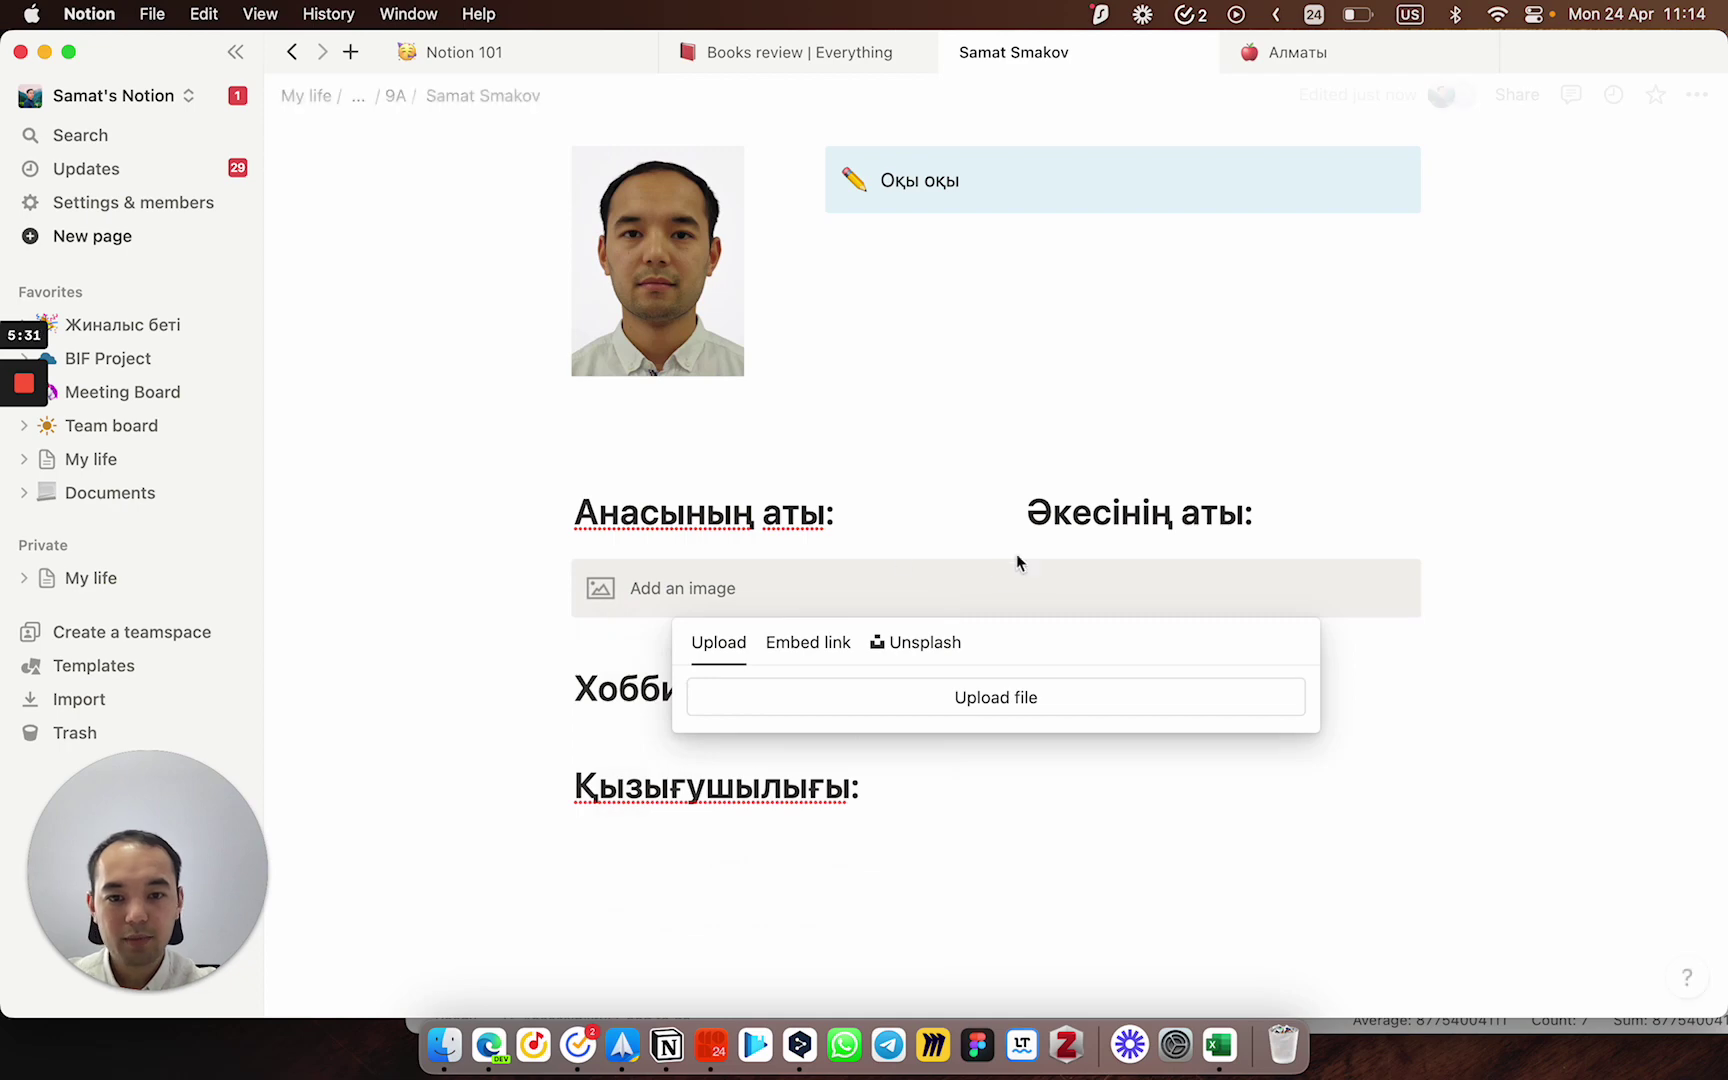
click(1138, 528)
Step: Delete all content blocks from the body of the student's page, keeping its properties
scroll(845, 610, up, 4)
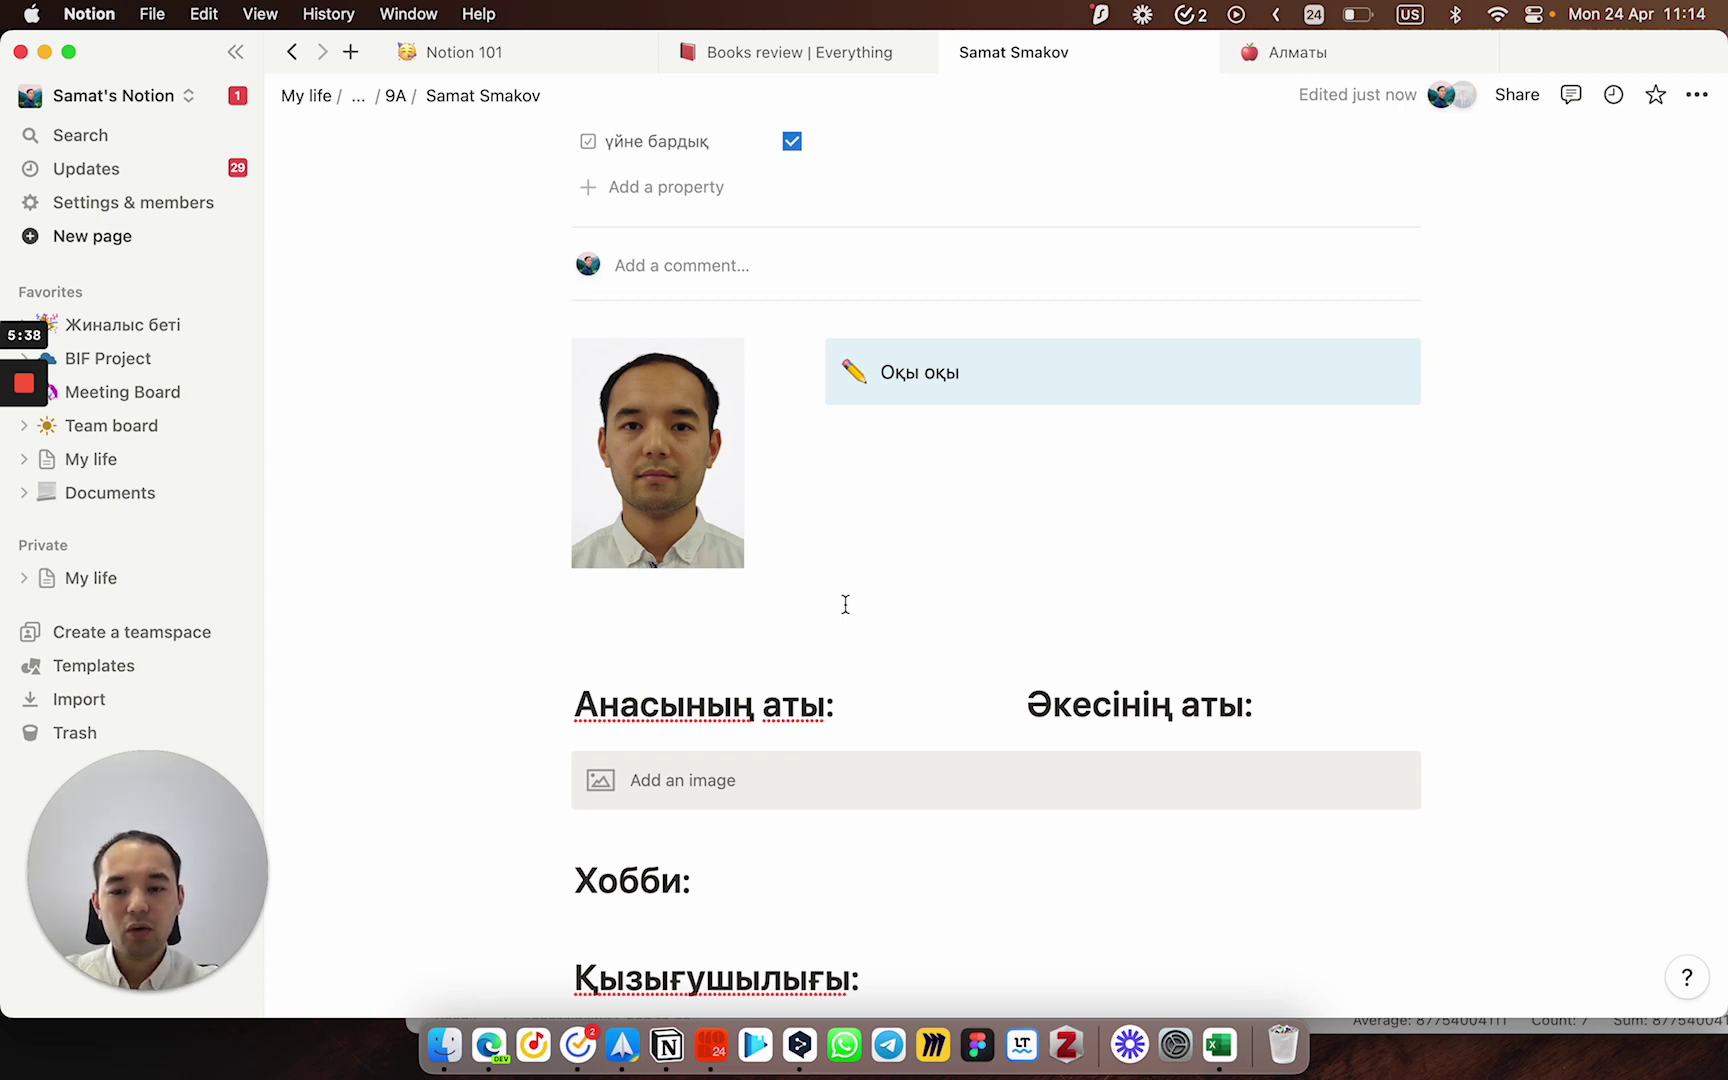
scroll(835, 580, down, 3)
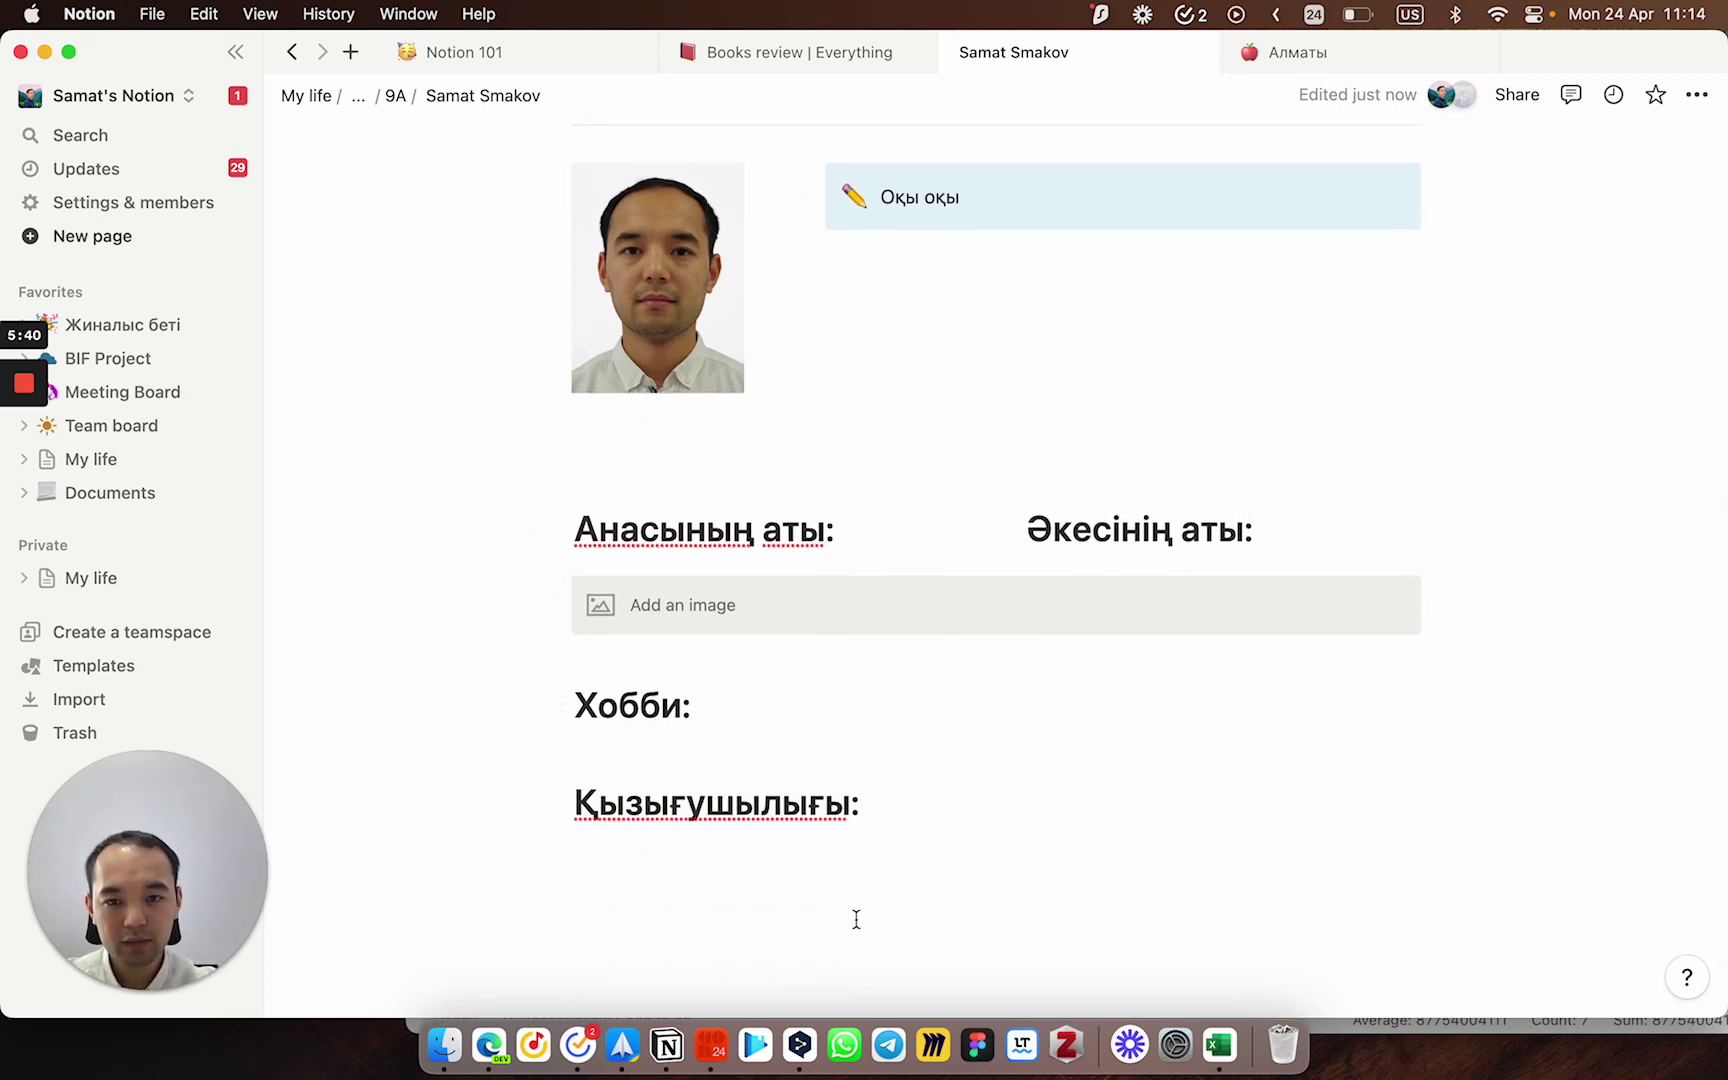
click(846, 918)
drag(810, 880, 566, 210)
key(BackSpace)
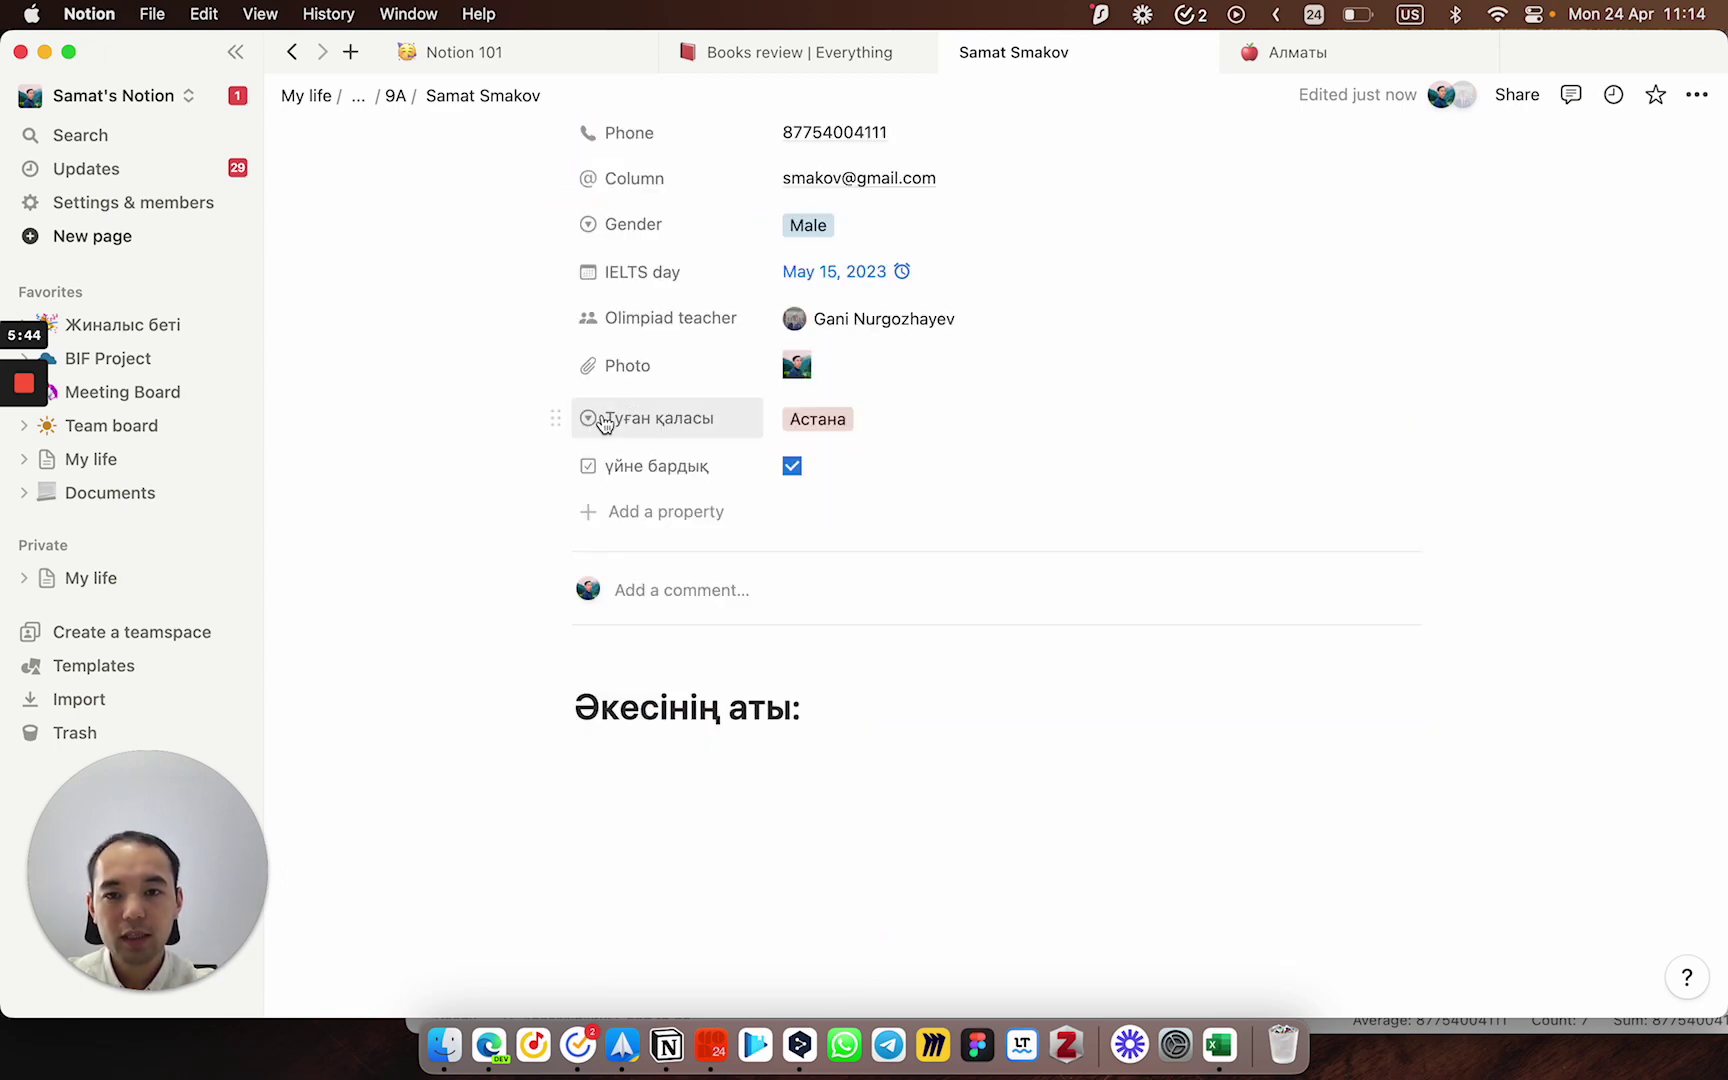
key(super+z)
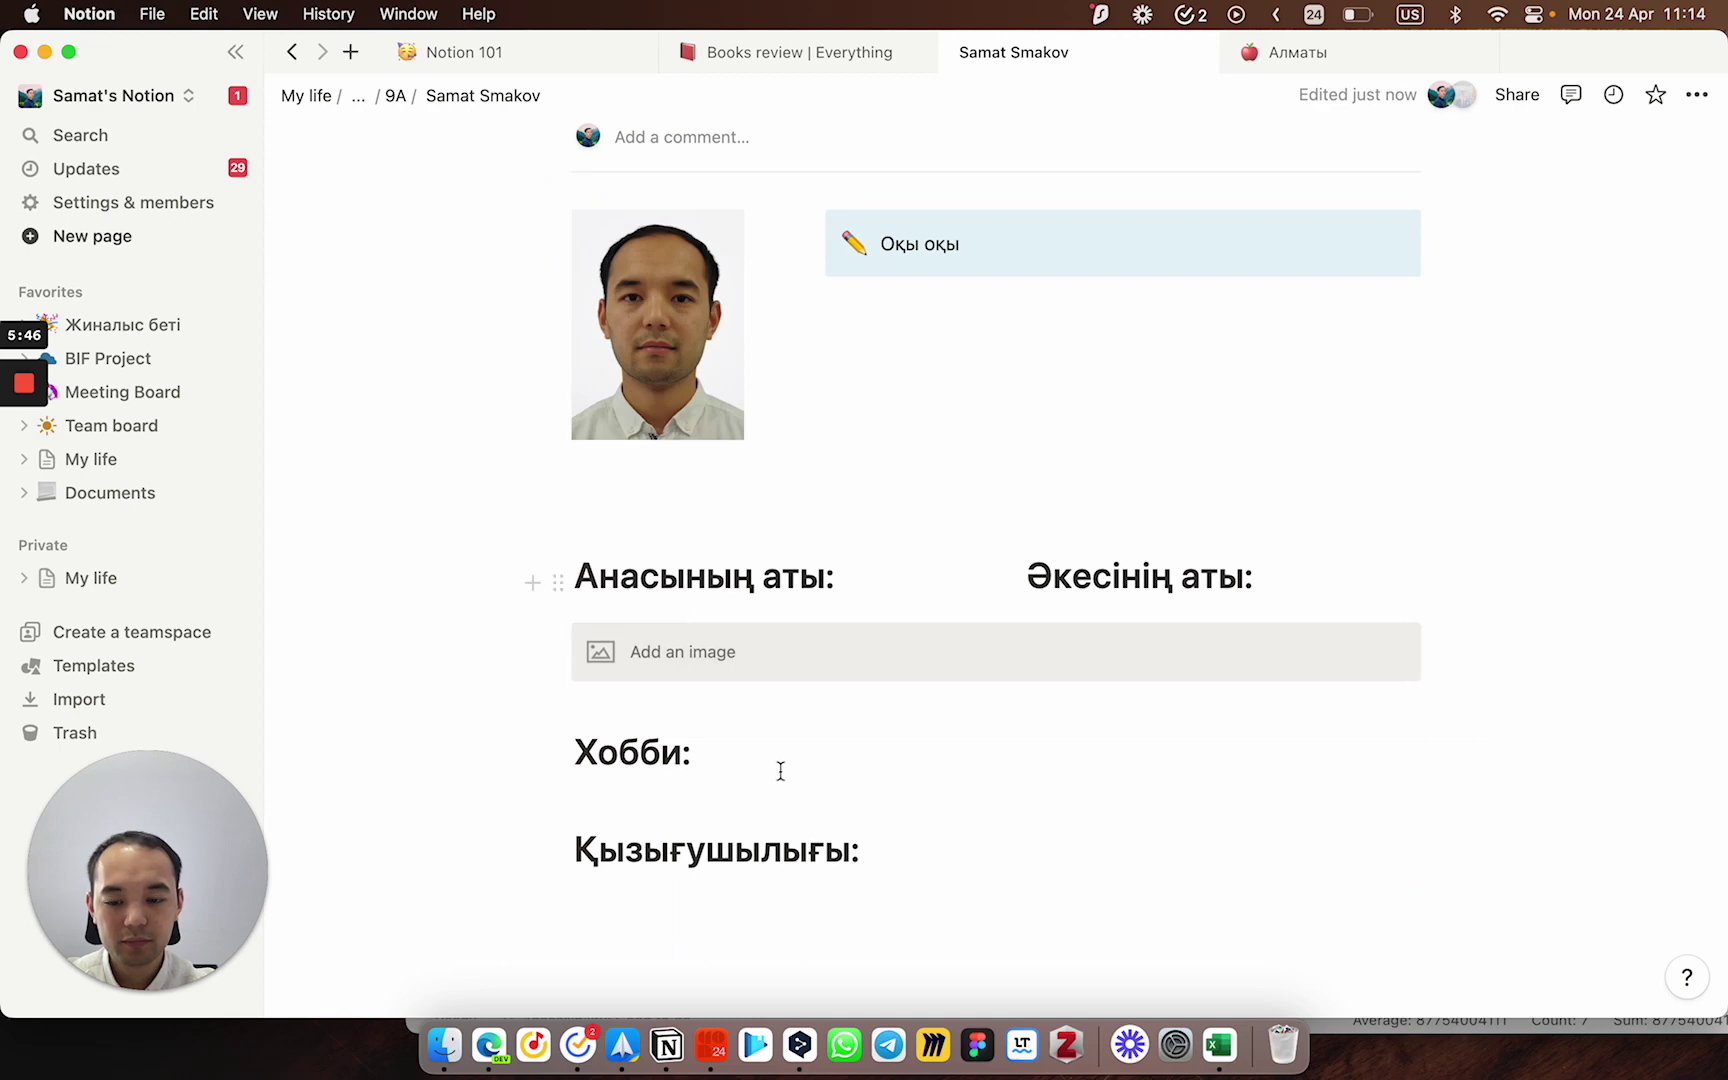
key(BackSpace)
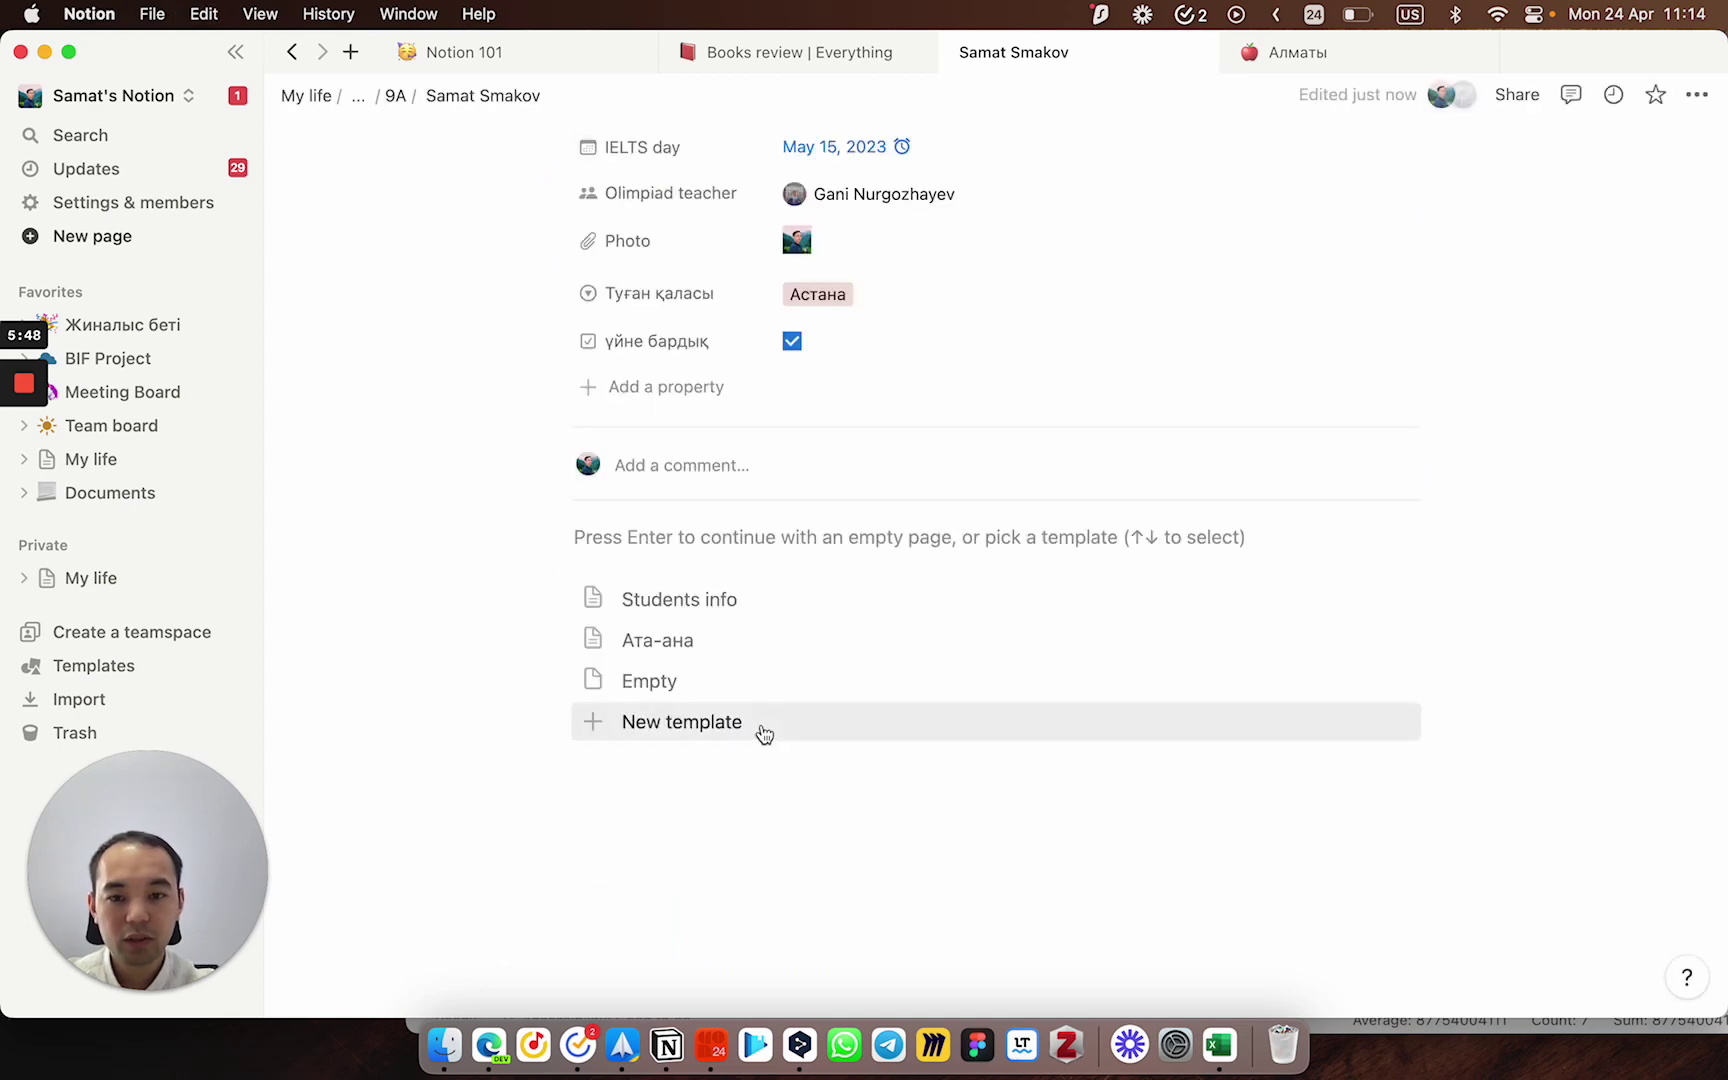
Step: Return to the 9A database and create a new page template for it
scroll(770, 732, up, 3)
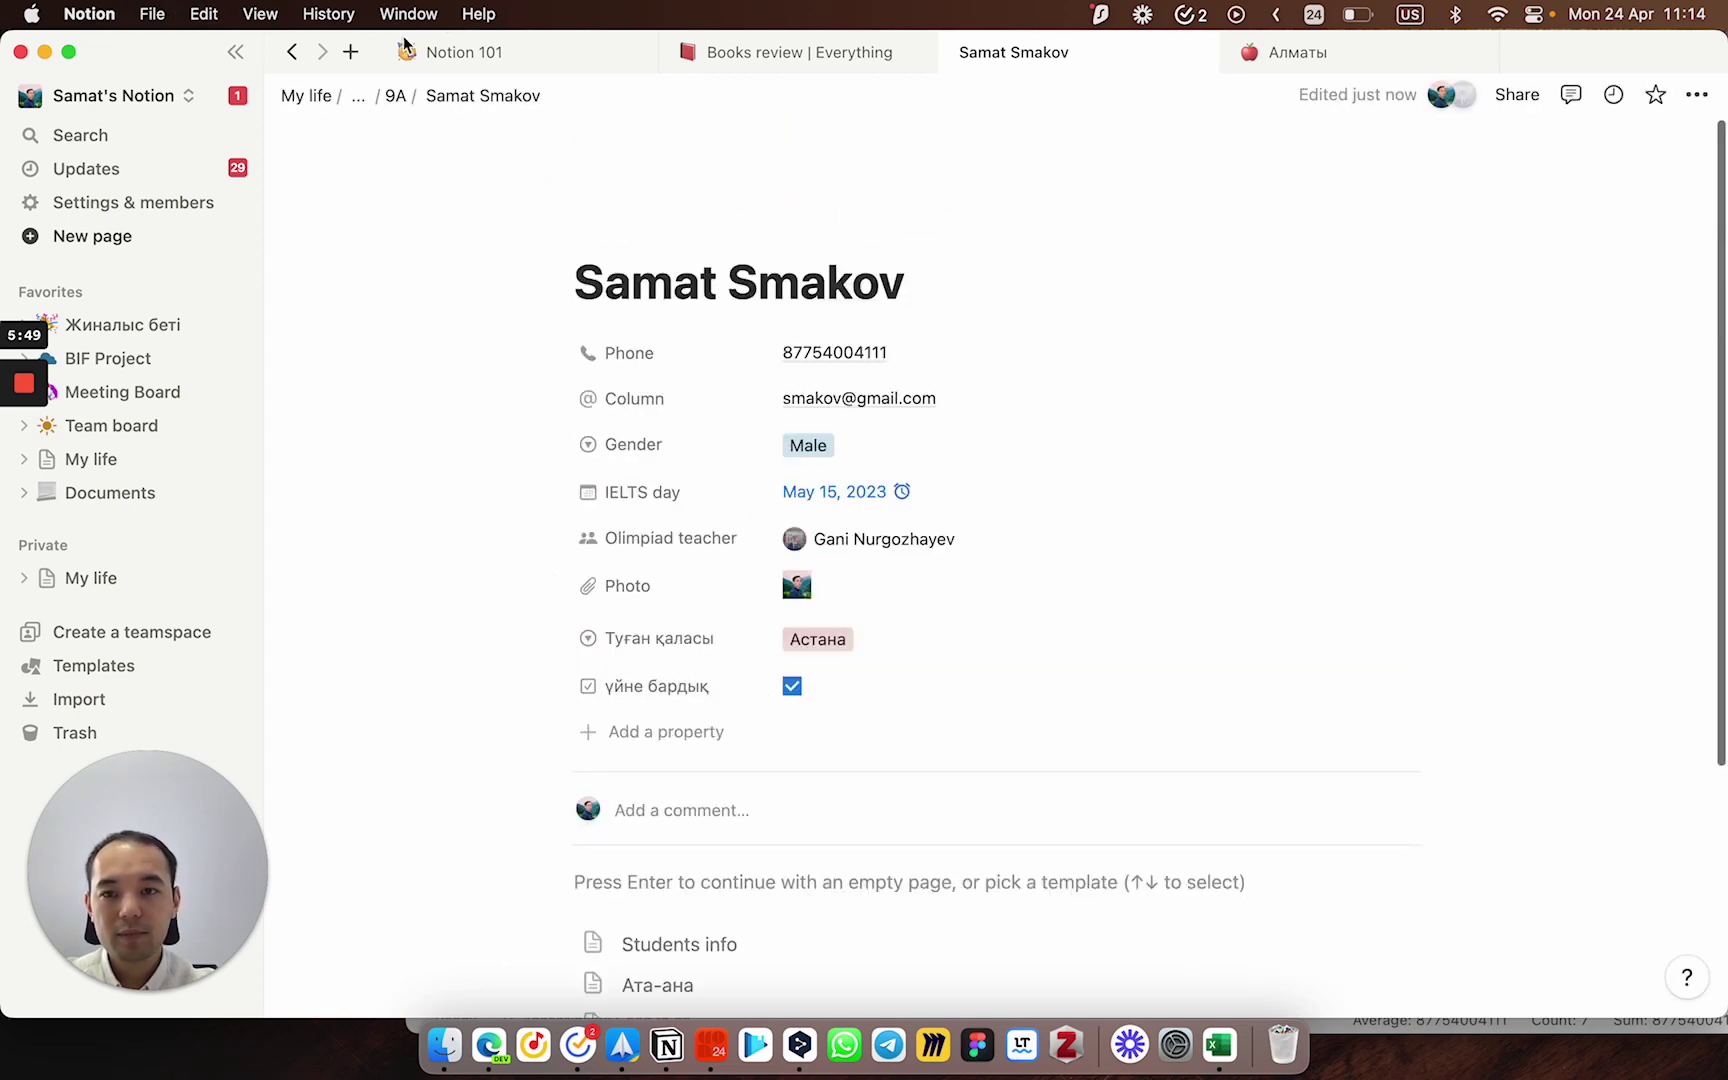
click(395, 95)
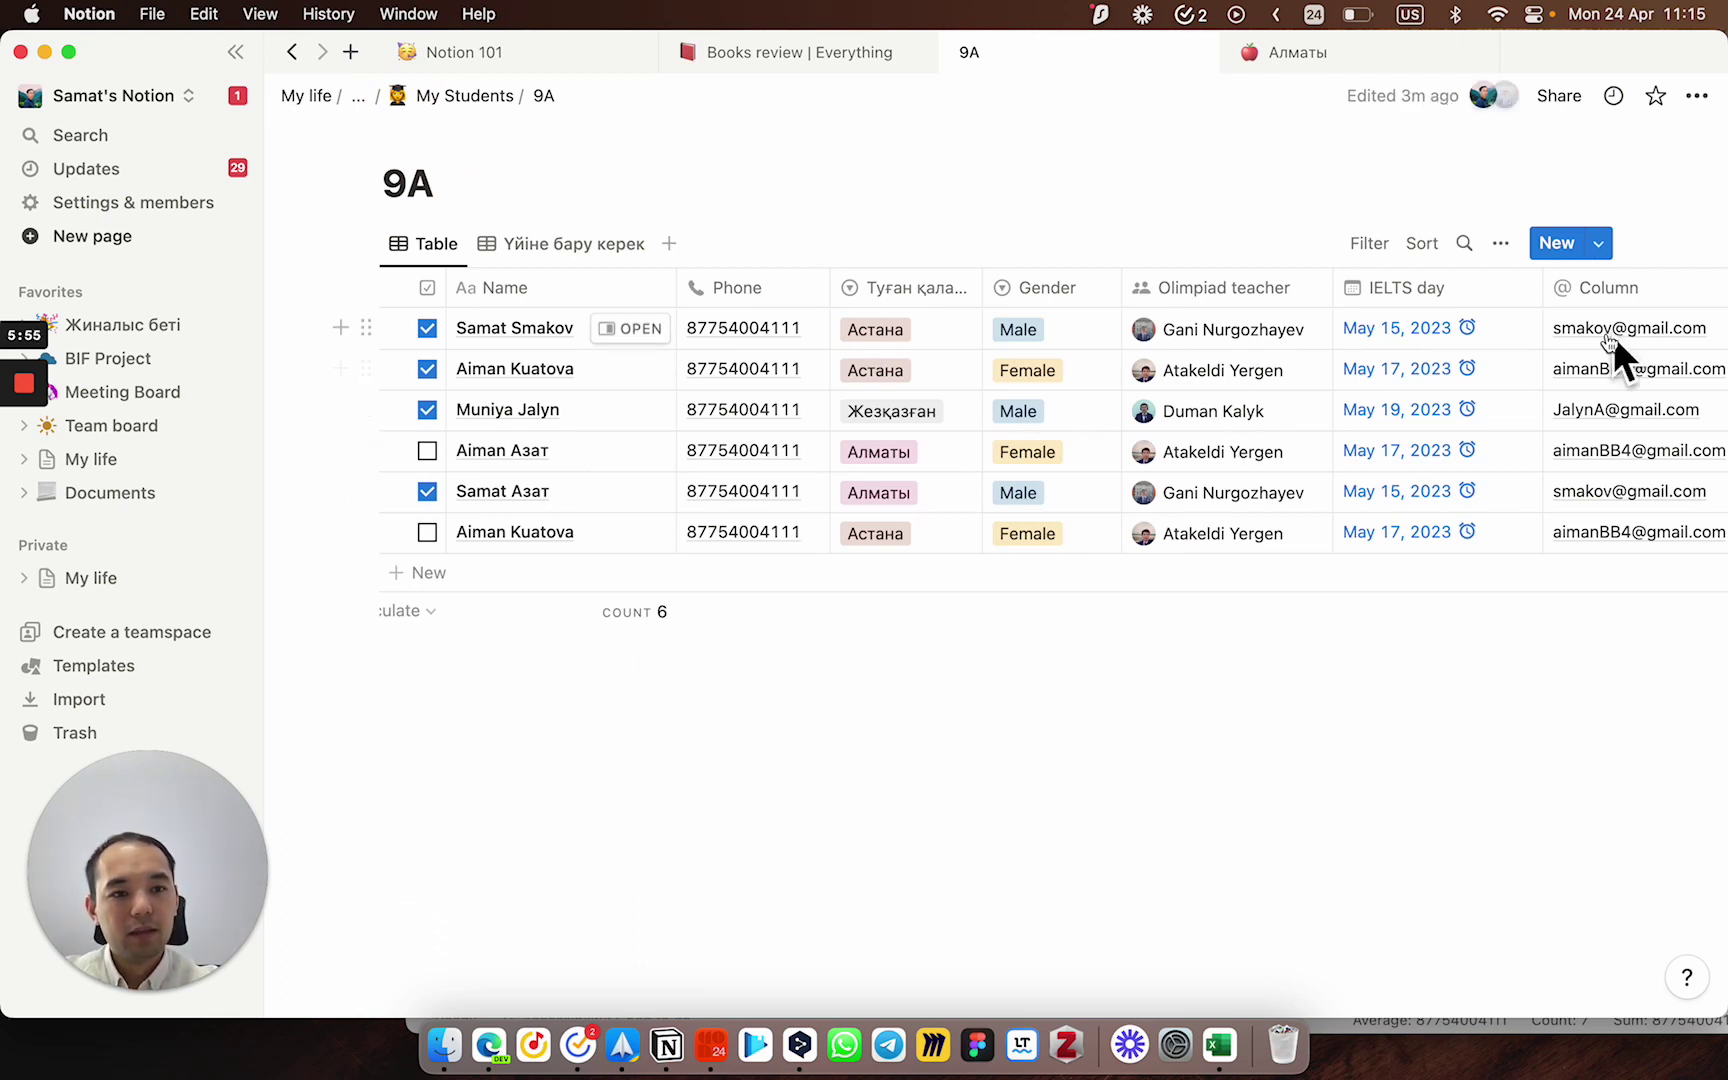
click(1599, 250)
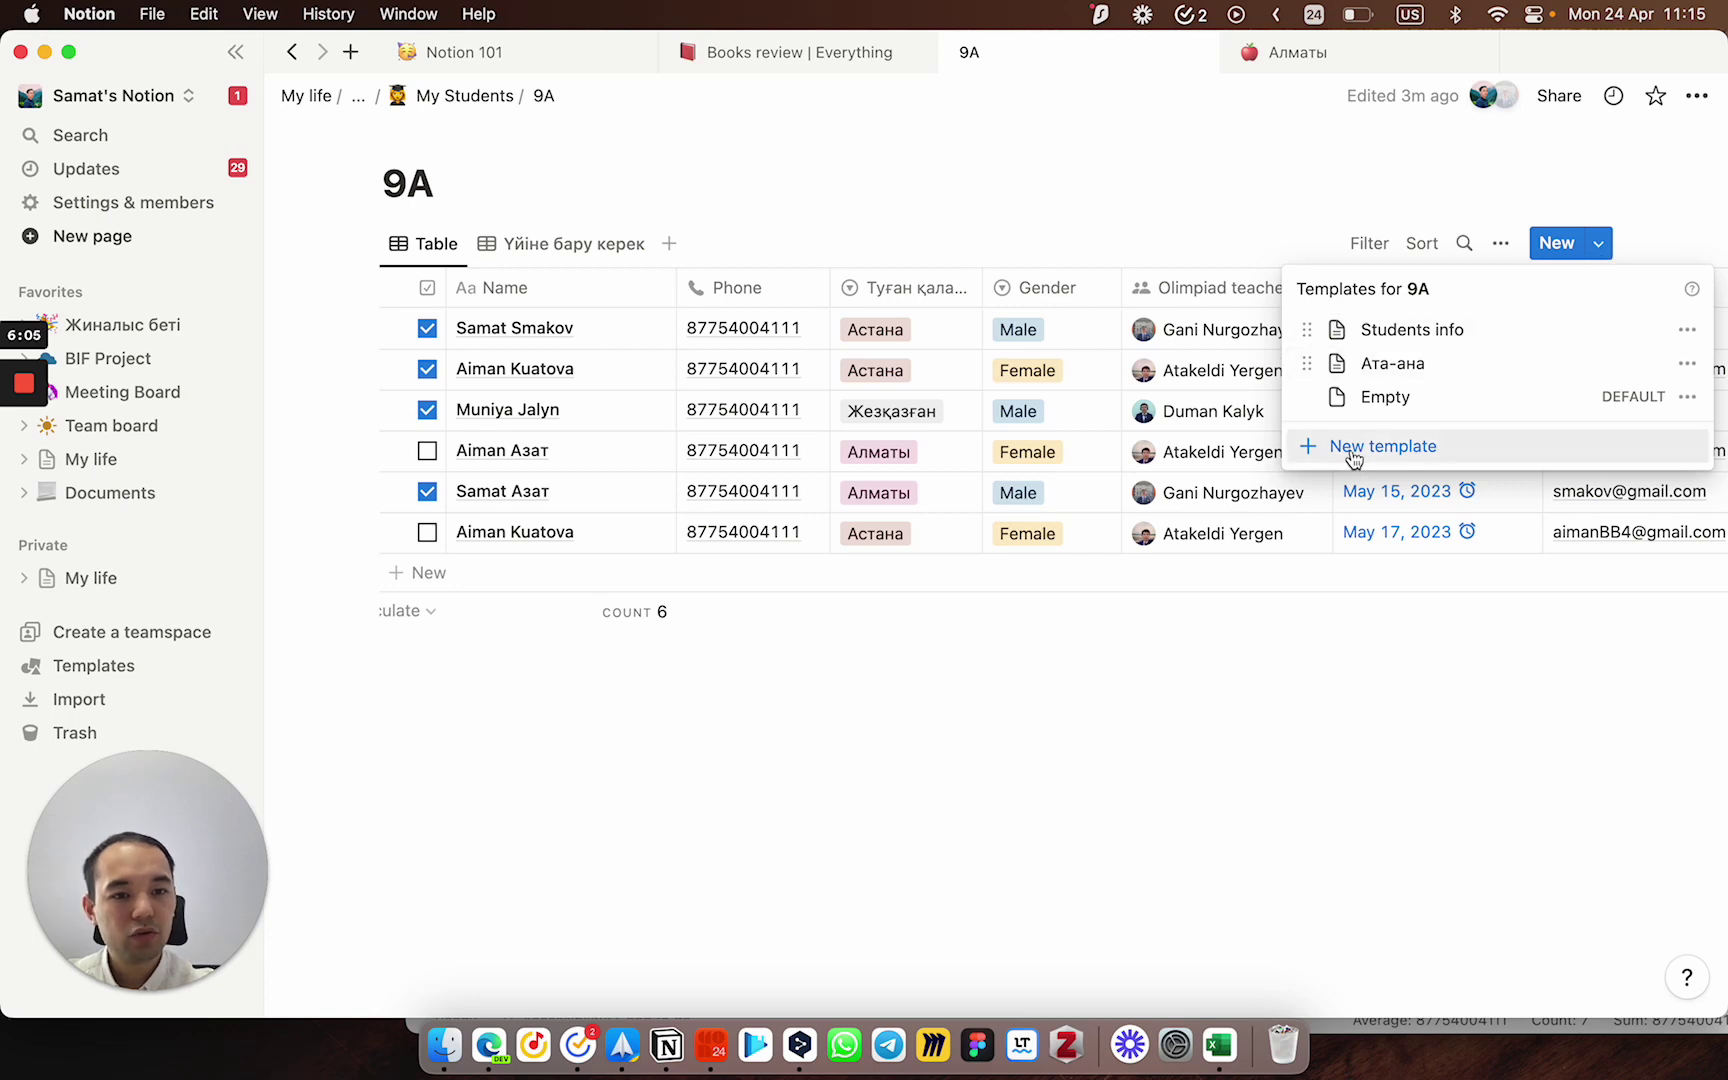
click(1425, 450)
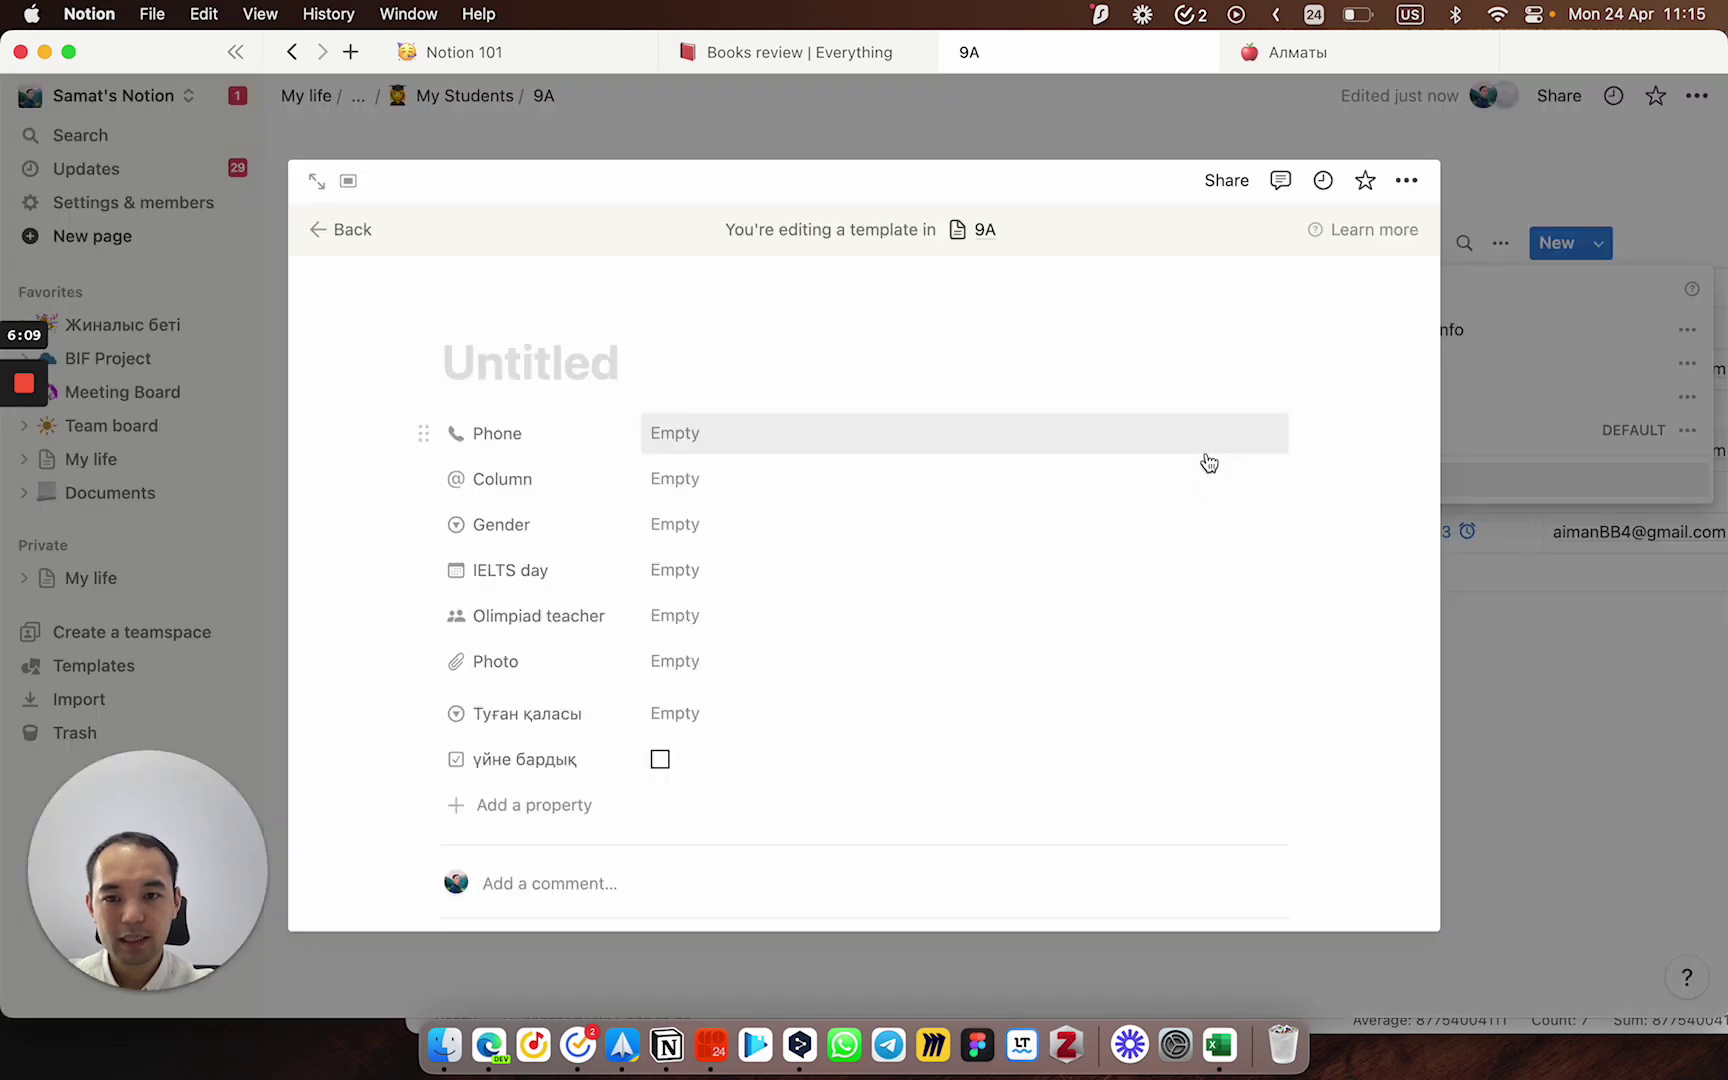
scroll(1203, 459, down, 1)
scroll(1203, 459, up, 1)
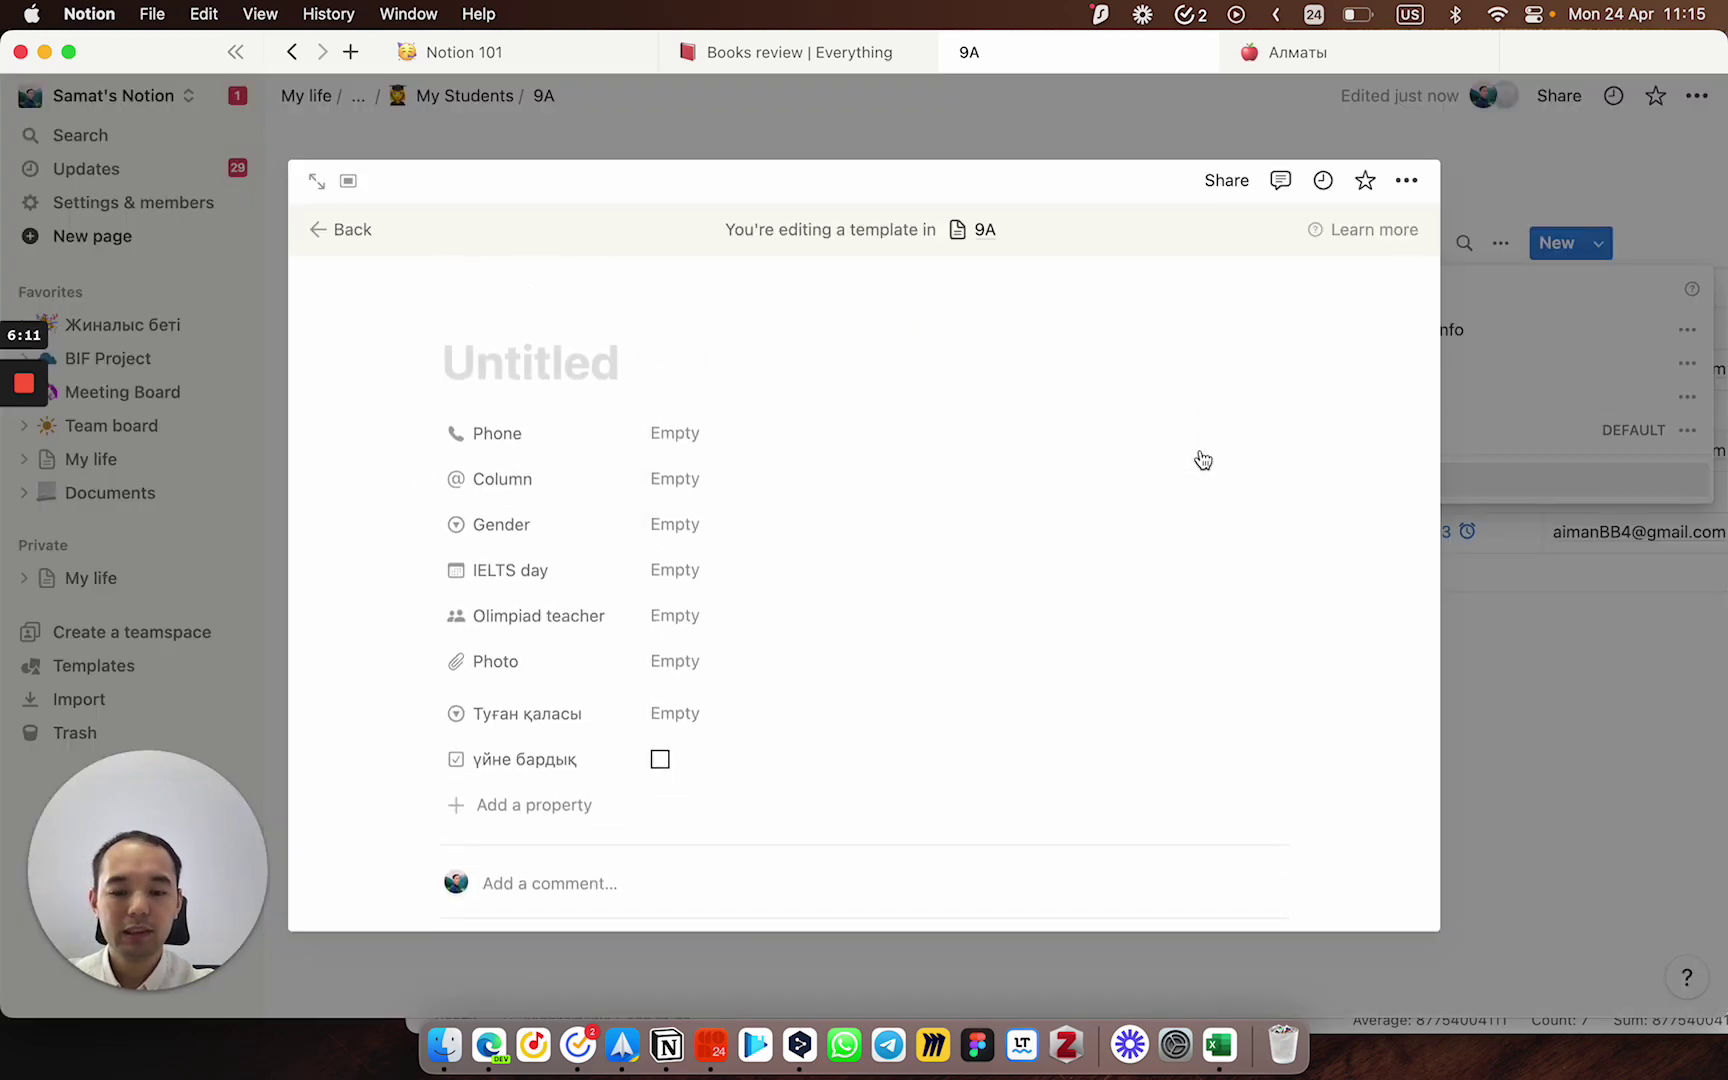
text(<f)
key(BackSpace)
key(BackSpace)
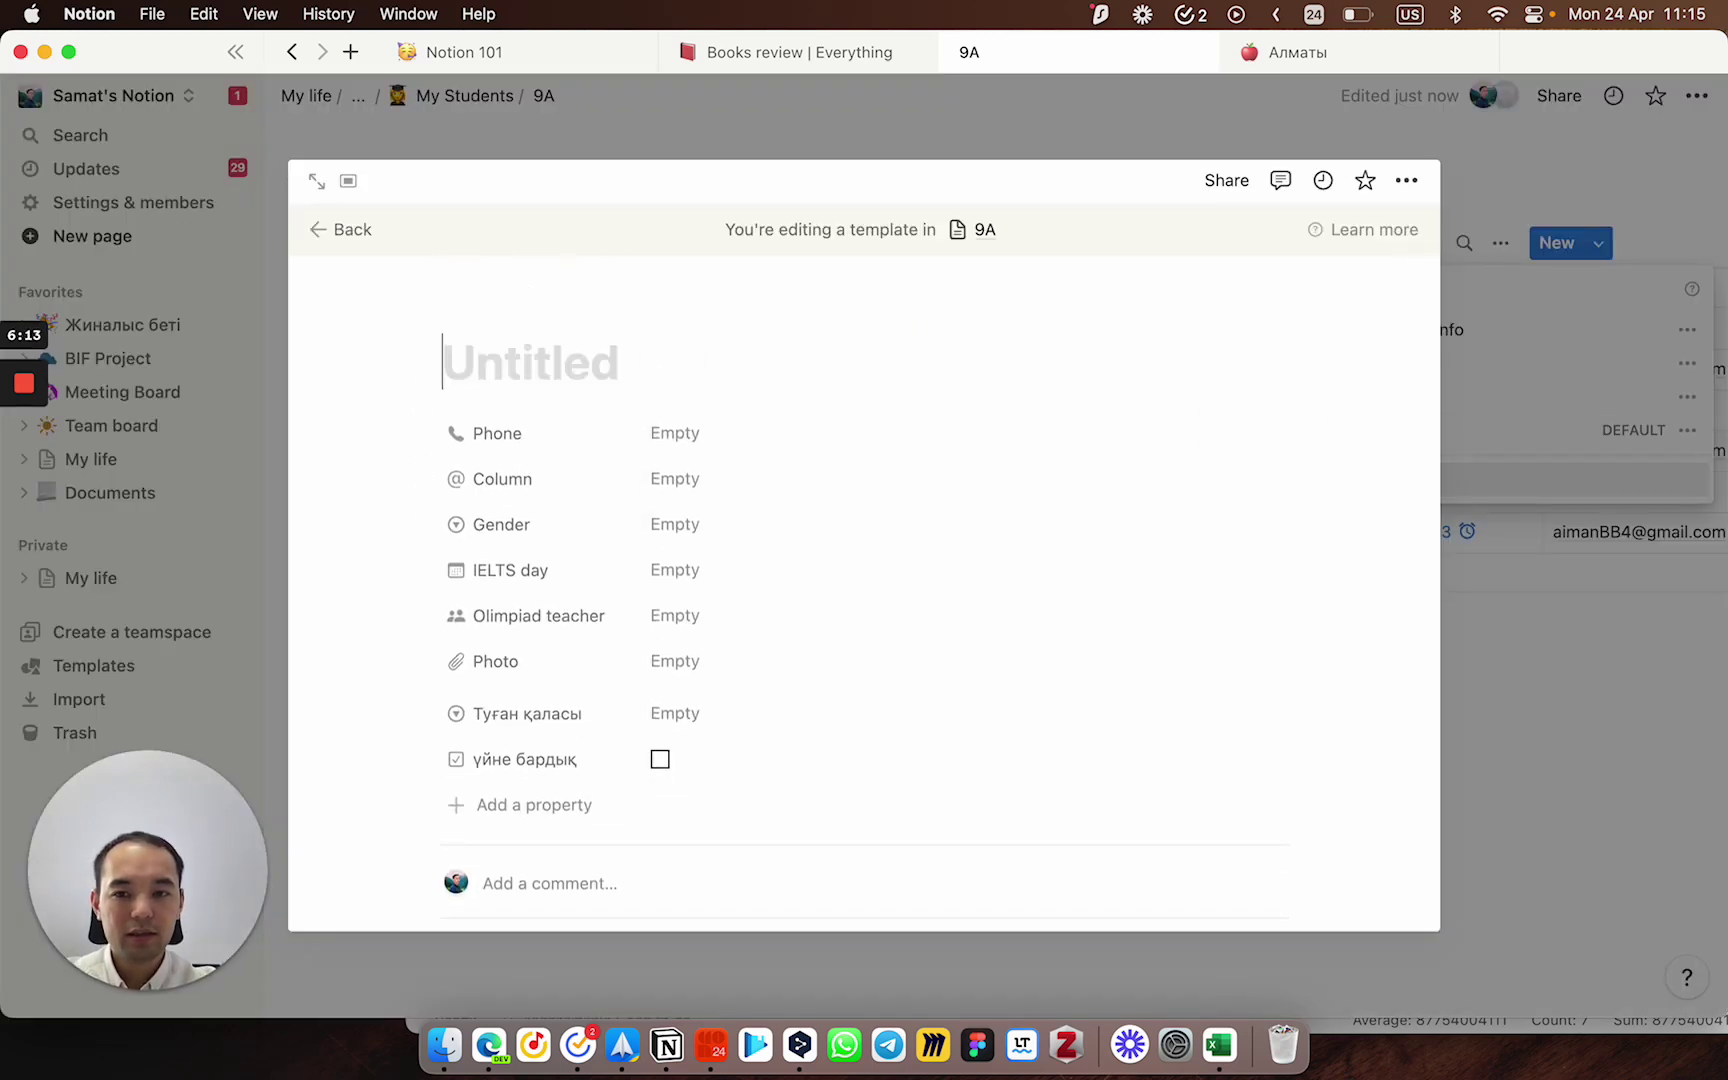
Step: Title the new template "Басты бет" and open it as a full page
key(ctrl+space)
text(Ба)
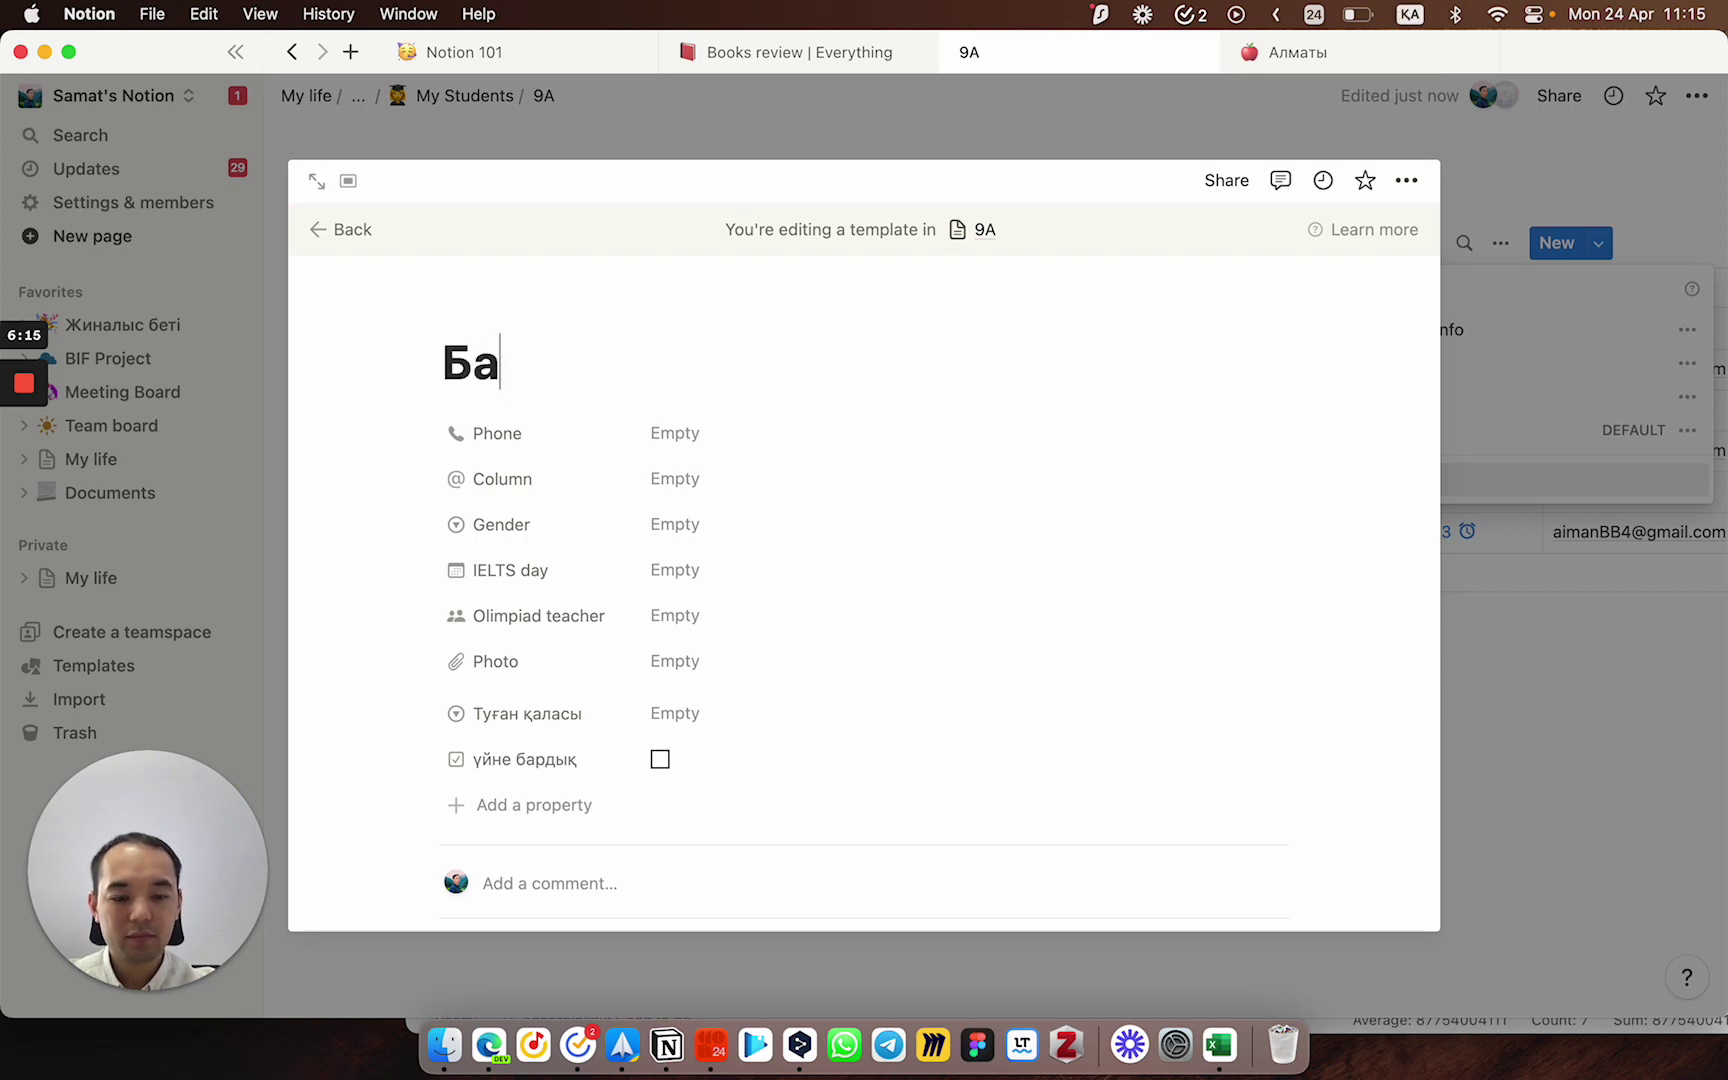
text(сты бет)
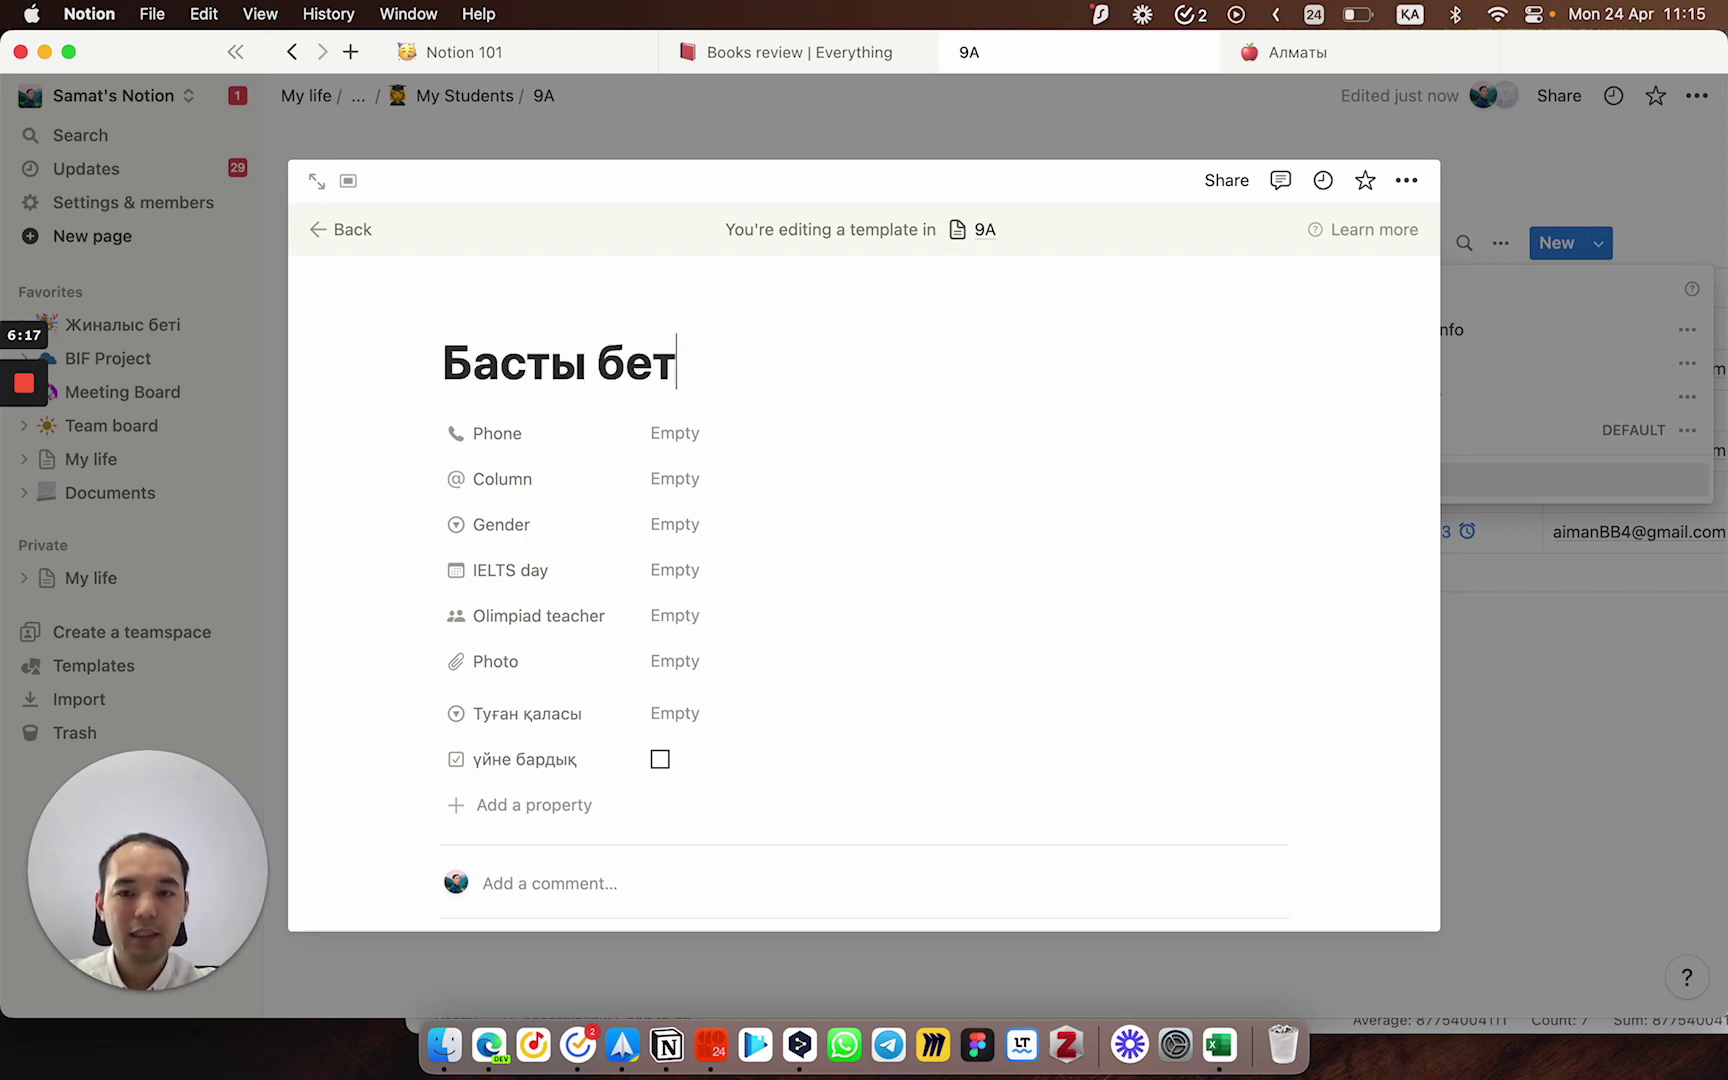
scroll(1130, 586, down, 3)
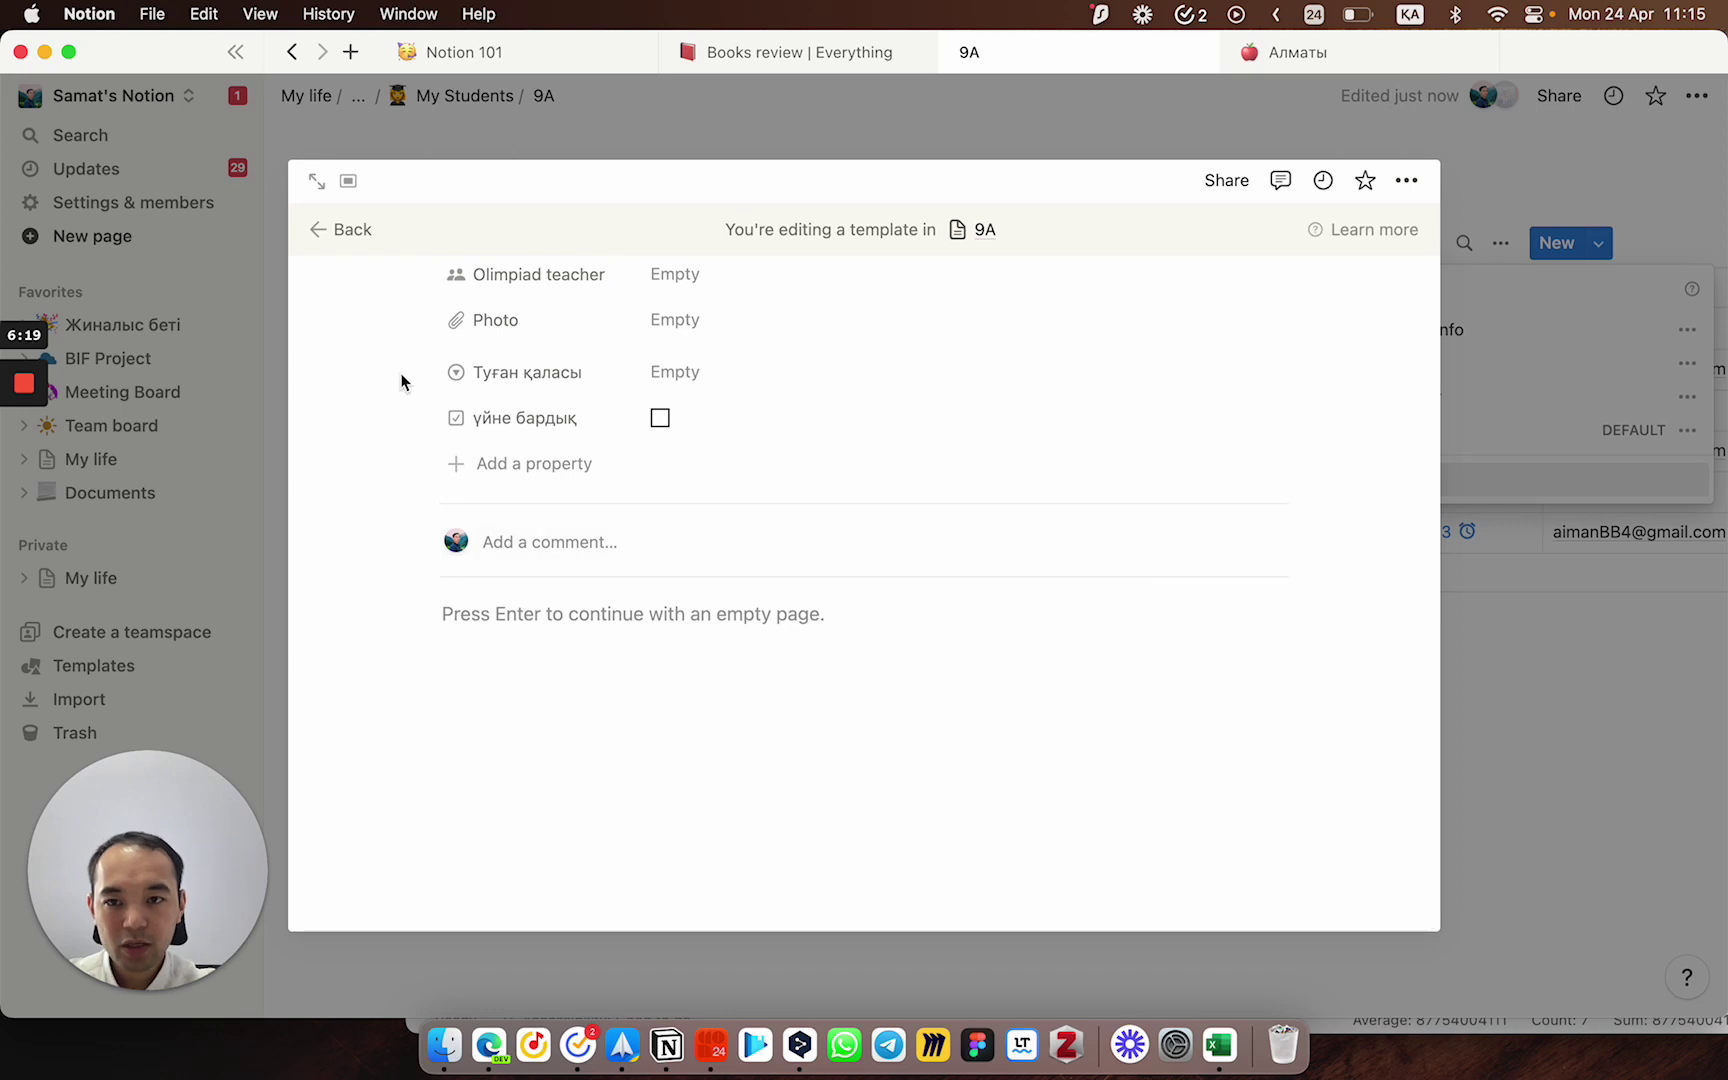
click(318, 184)
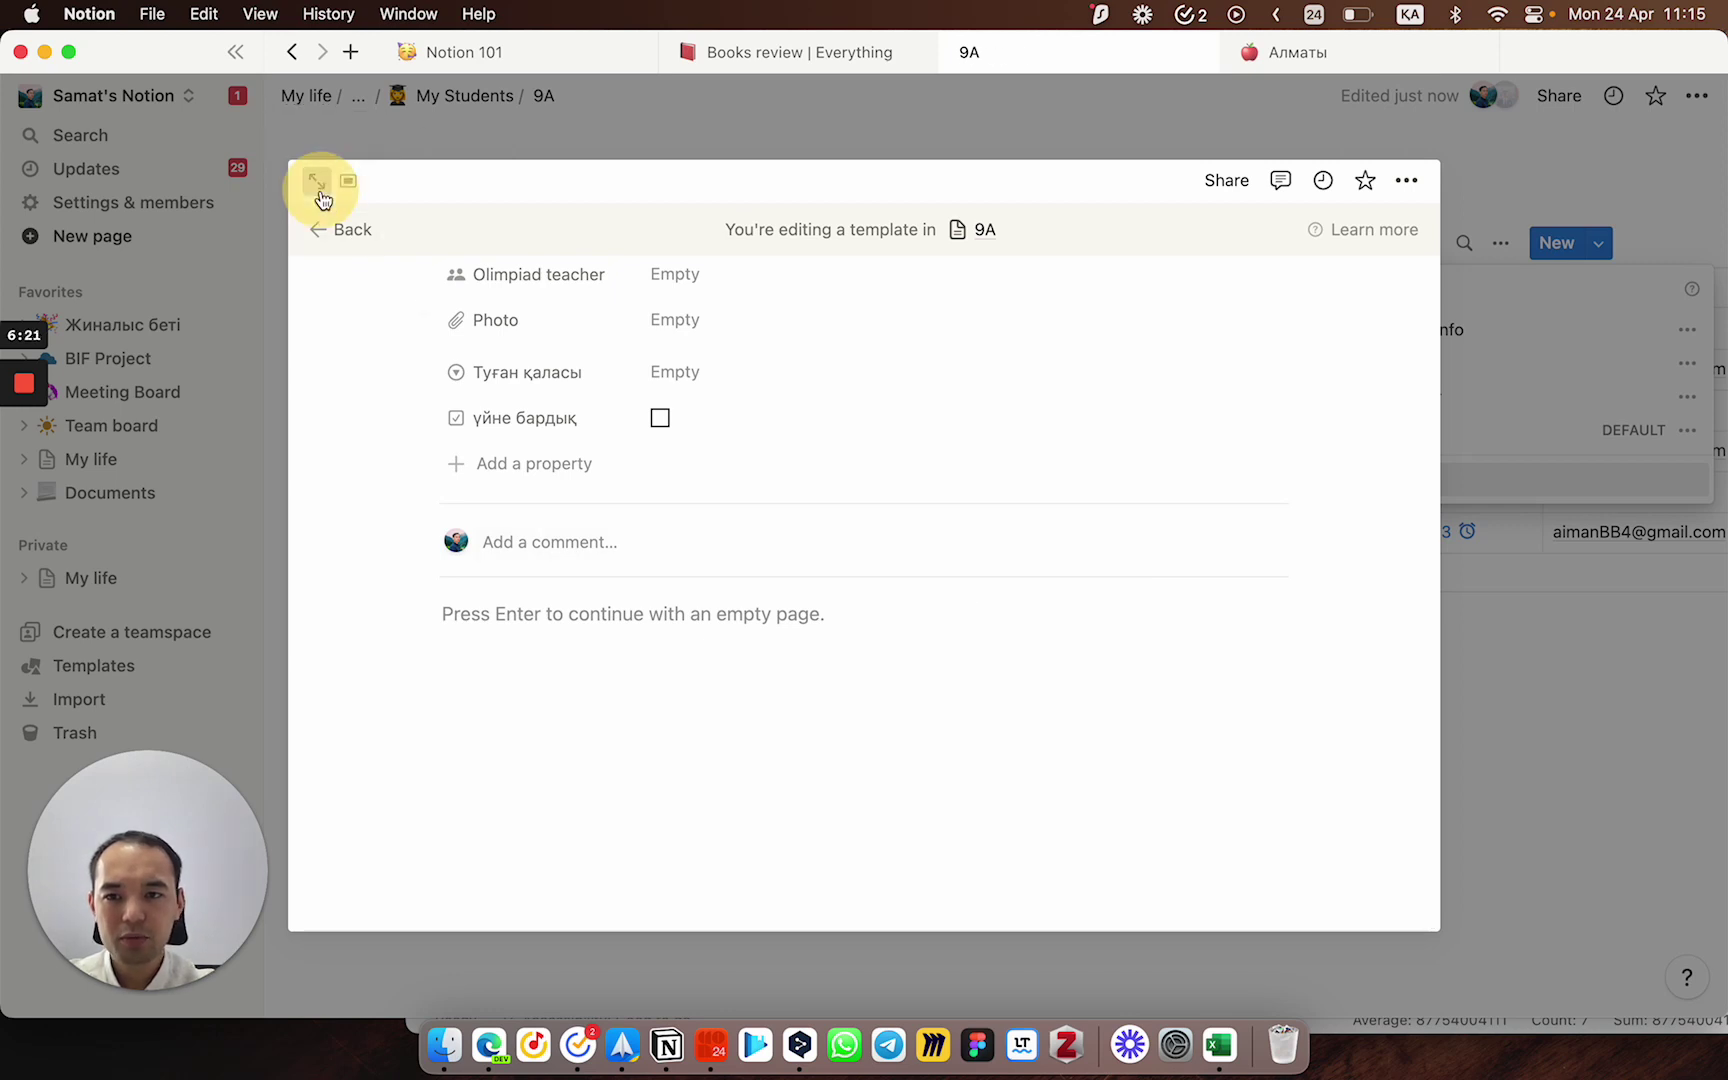
Step: Paste the copied photo, callout, headings and image block into the empty body of the template
scroll(530, 590, down, 2)
click(602, 802)
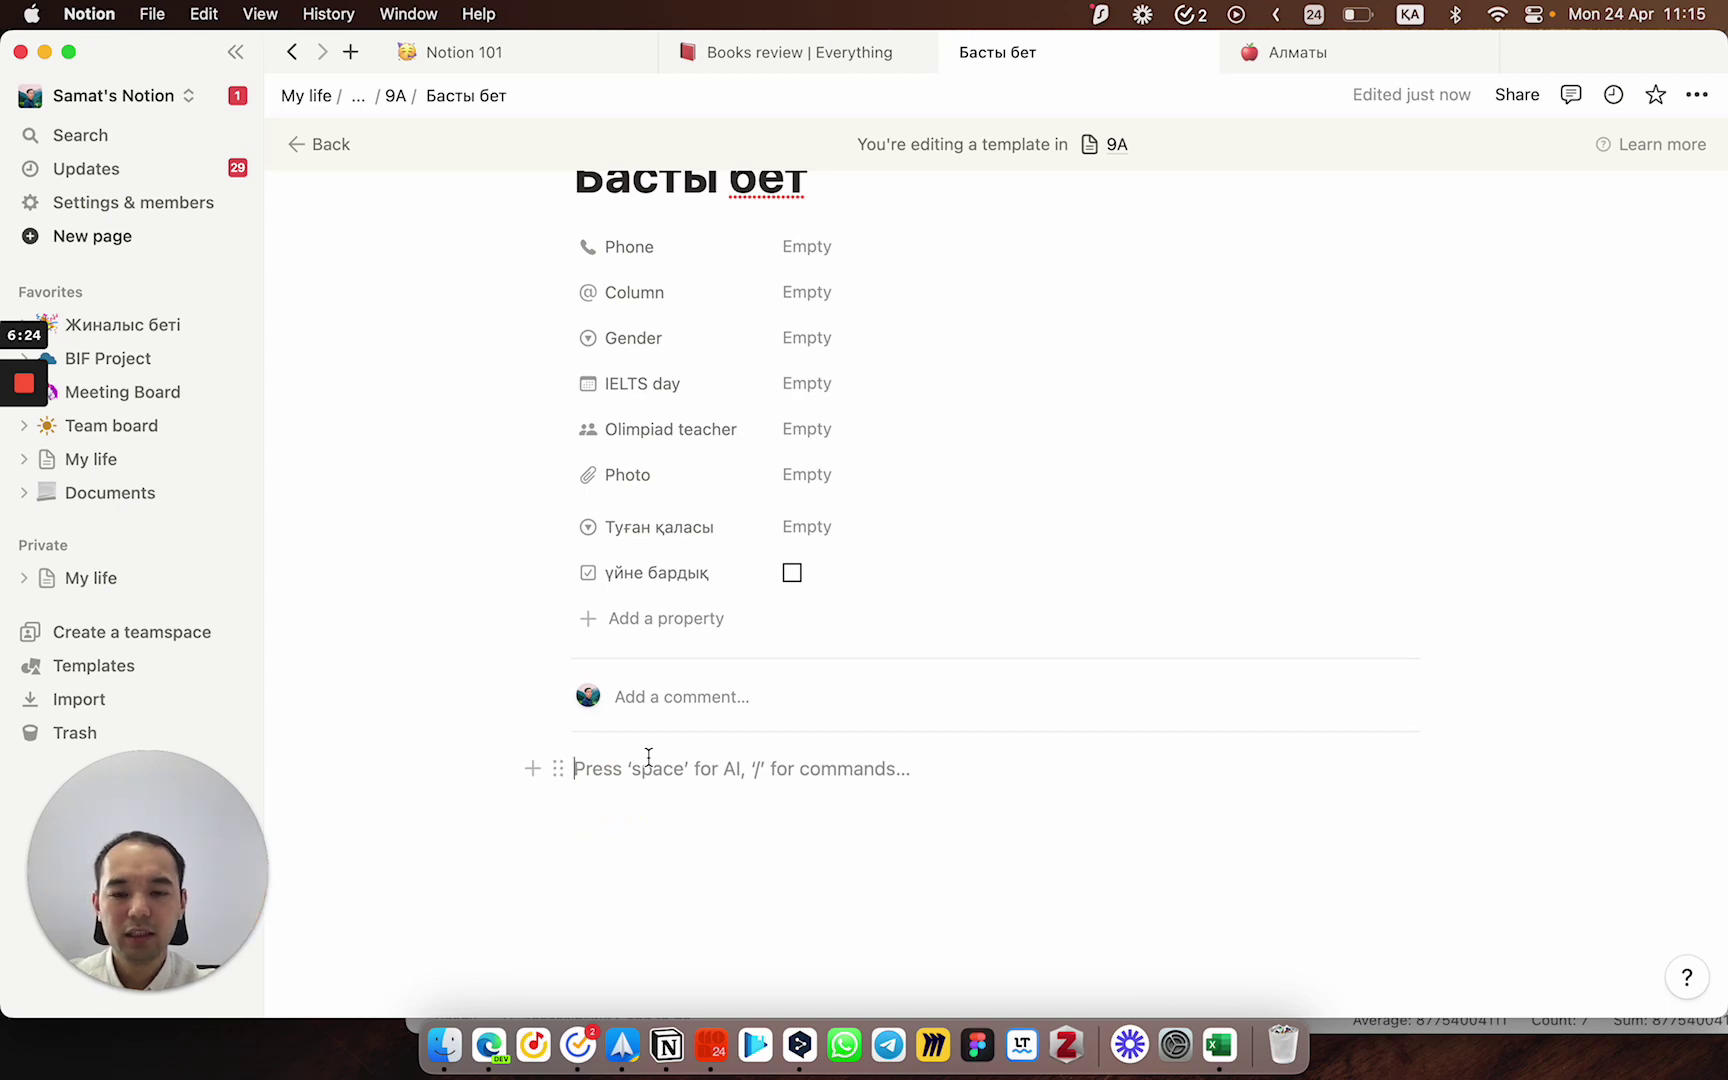
key(super+v)
scroll(648, 757, down, 4)
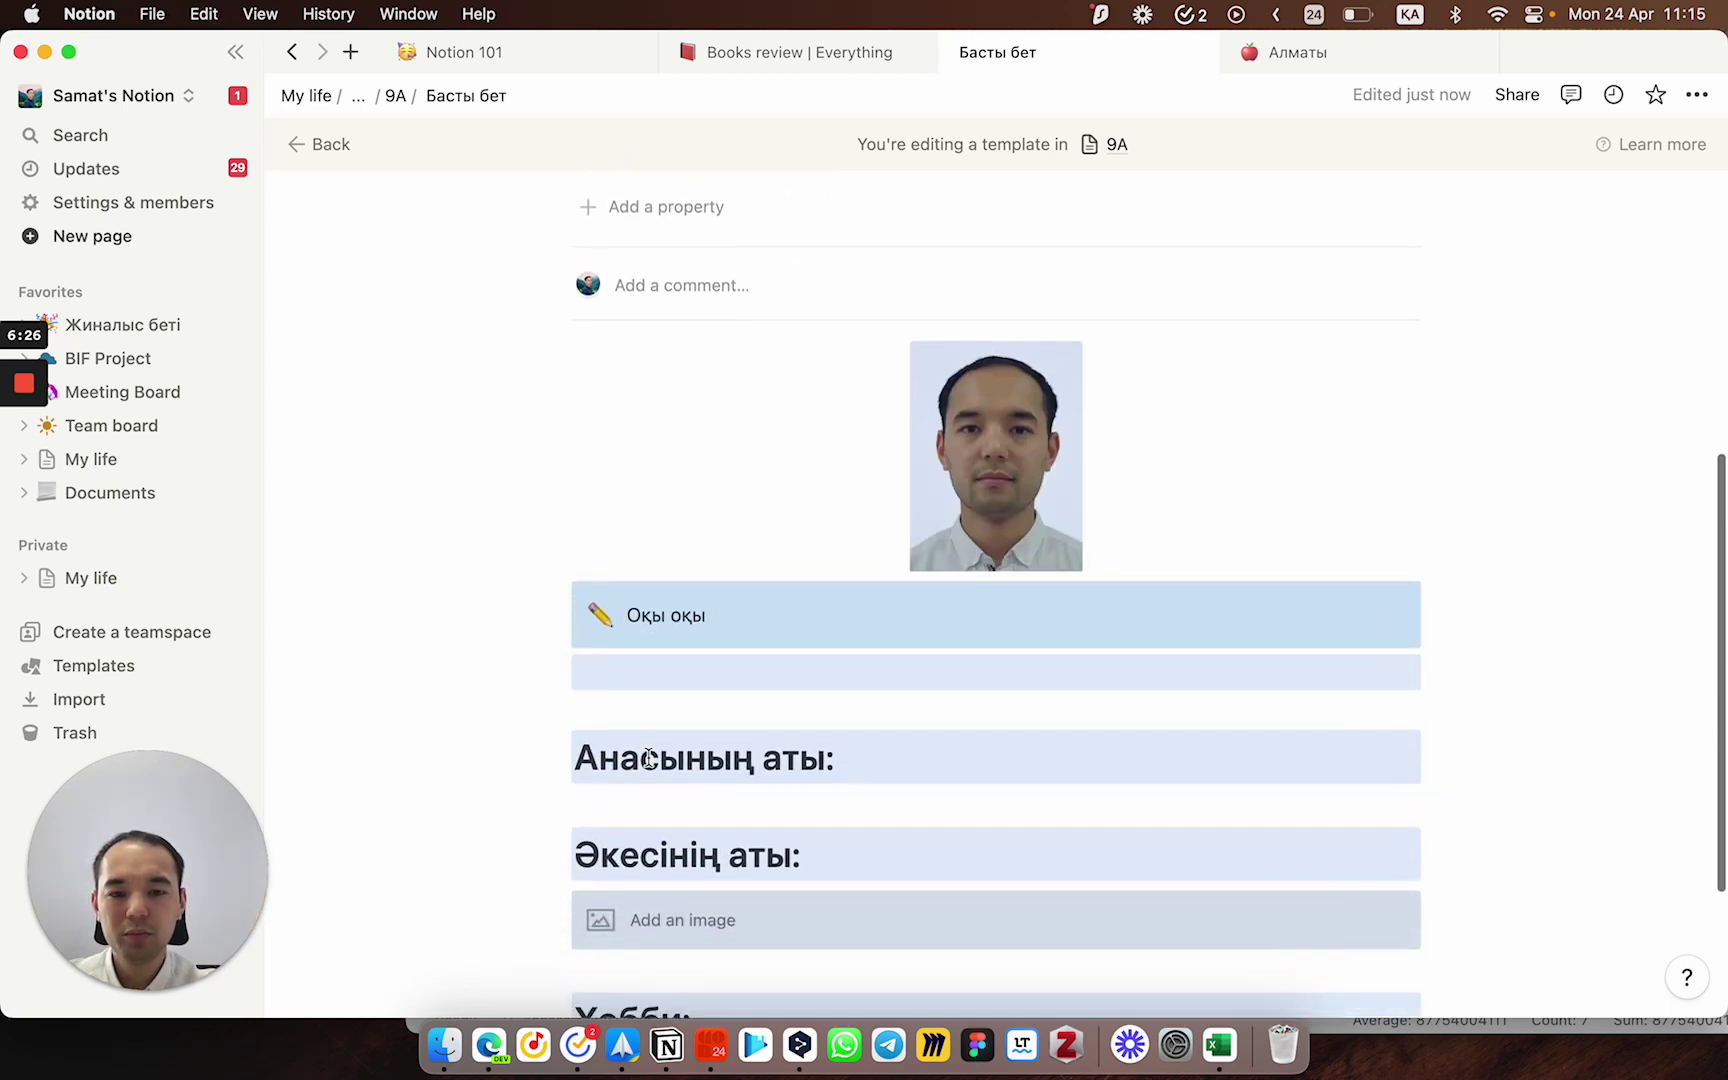
scroll(648, 757, down, 2)
click(788, 485)
Step: Place the photo in its own column left of the "Оқы оқы" callout and widen the callout's column towards it
scroll(820, 470, up, 1)
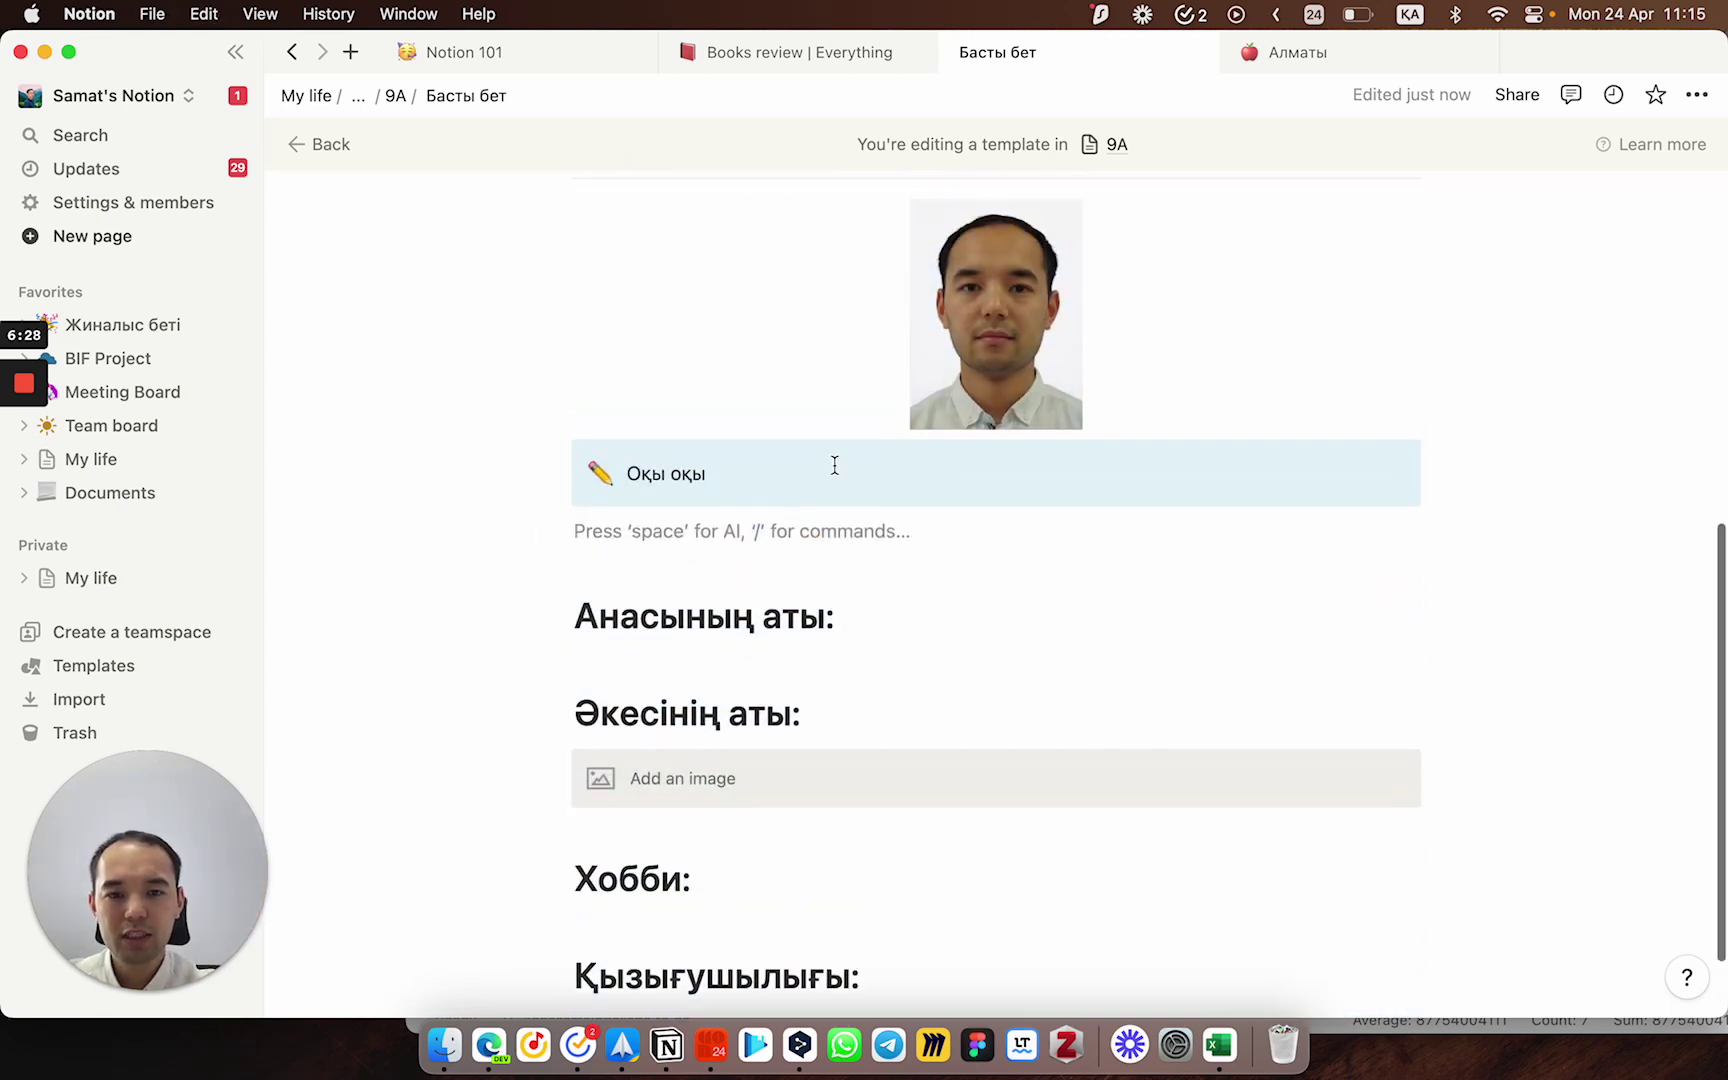
drag(895, 216, 542, 503)
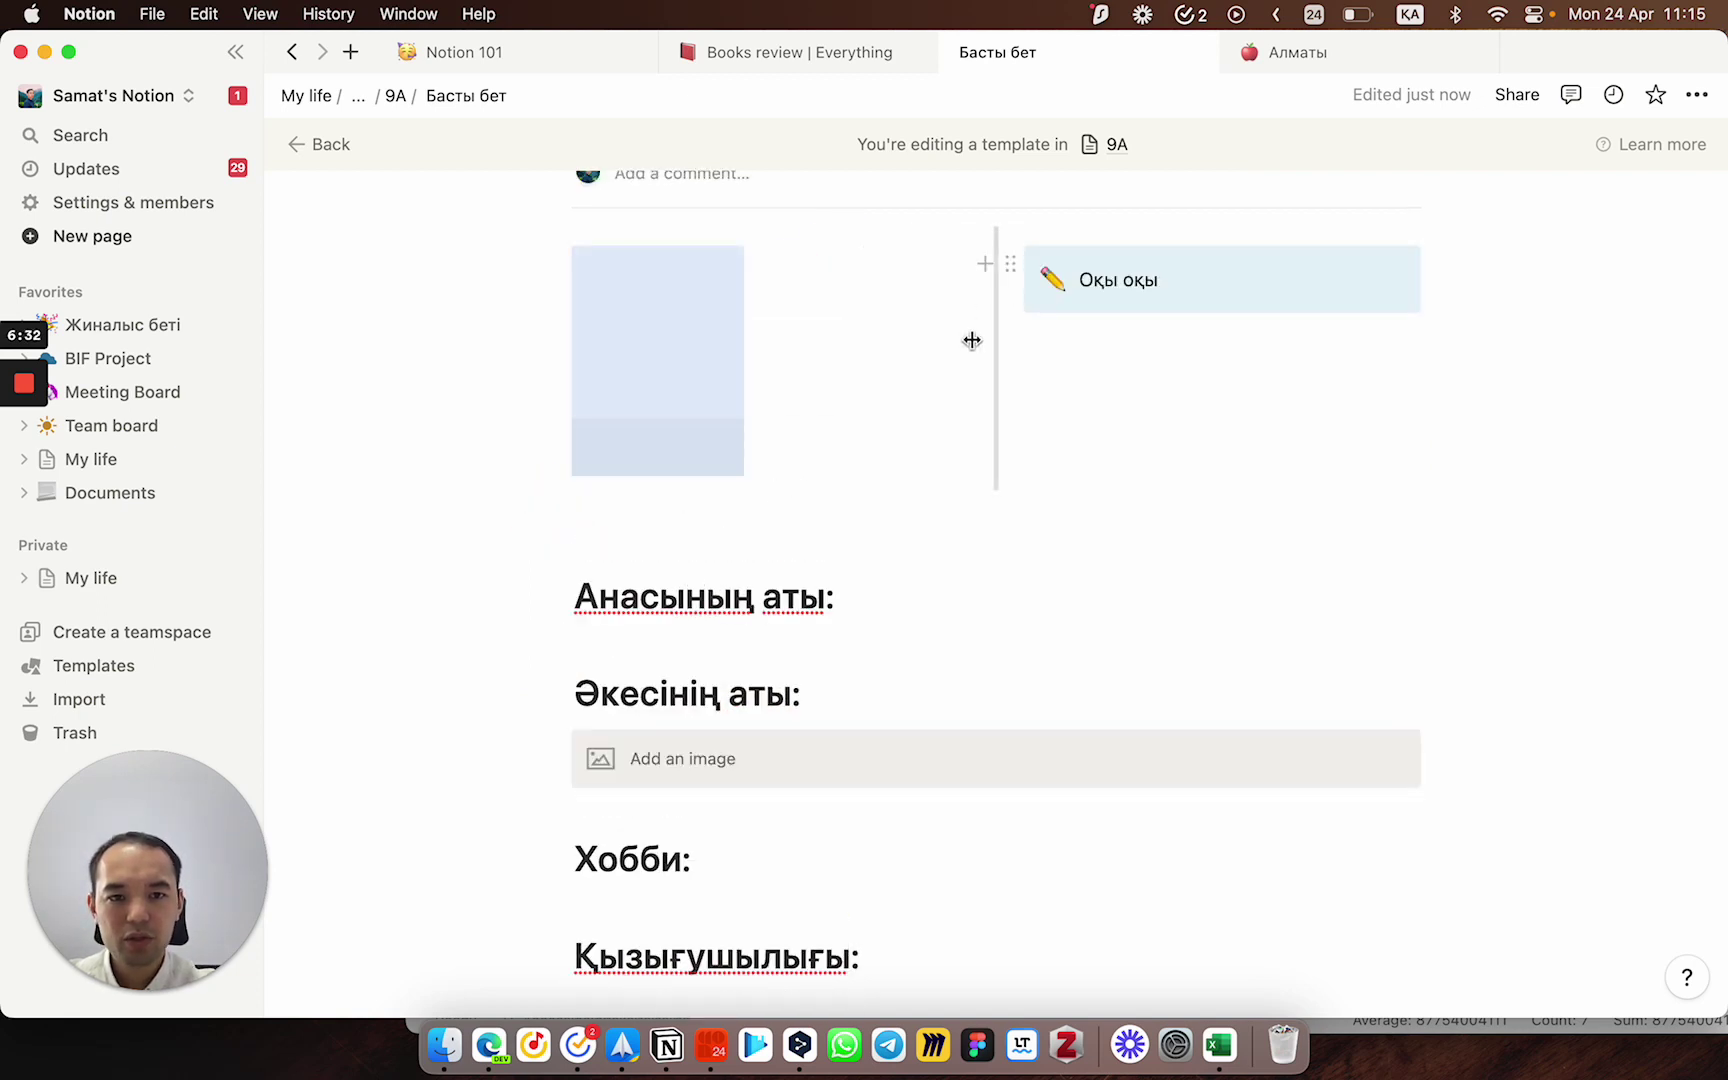
drag(989, 363, 795, 388)
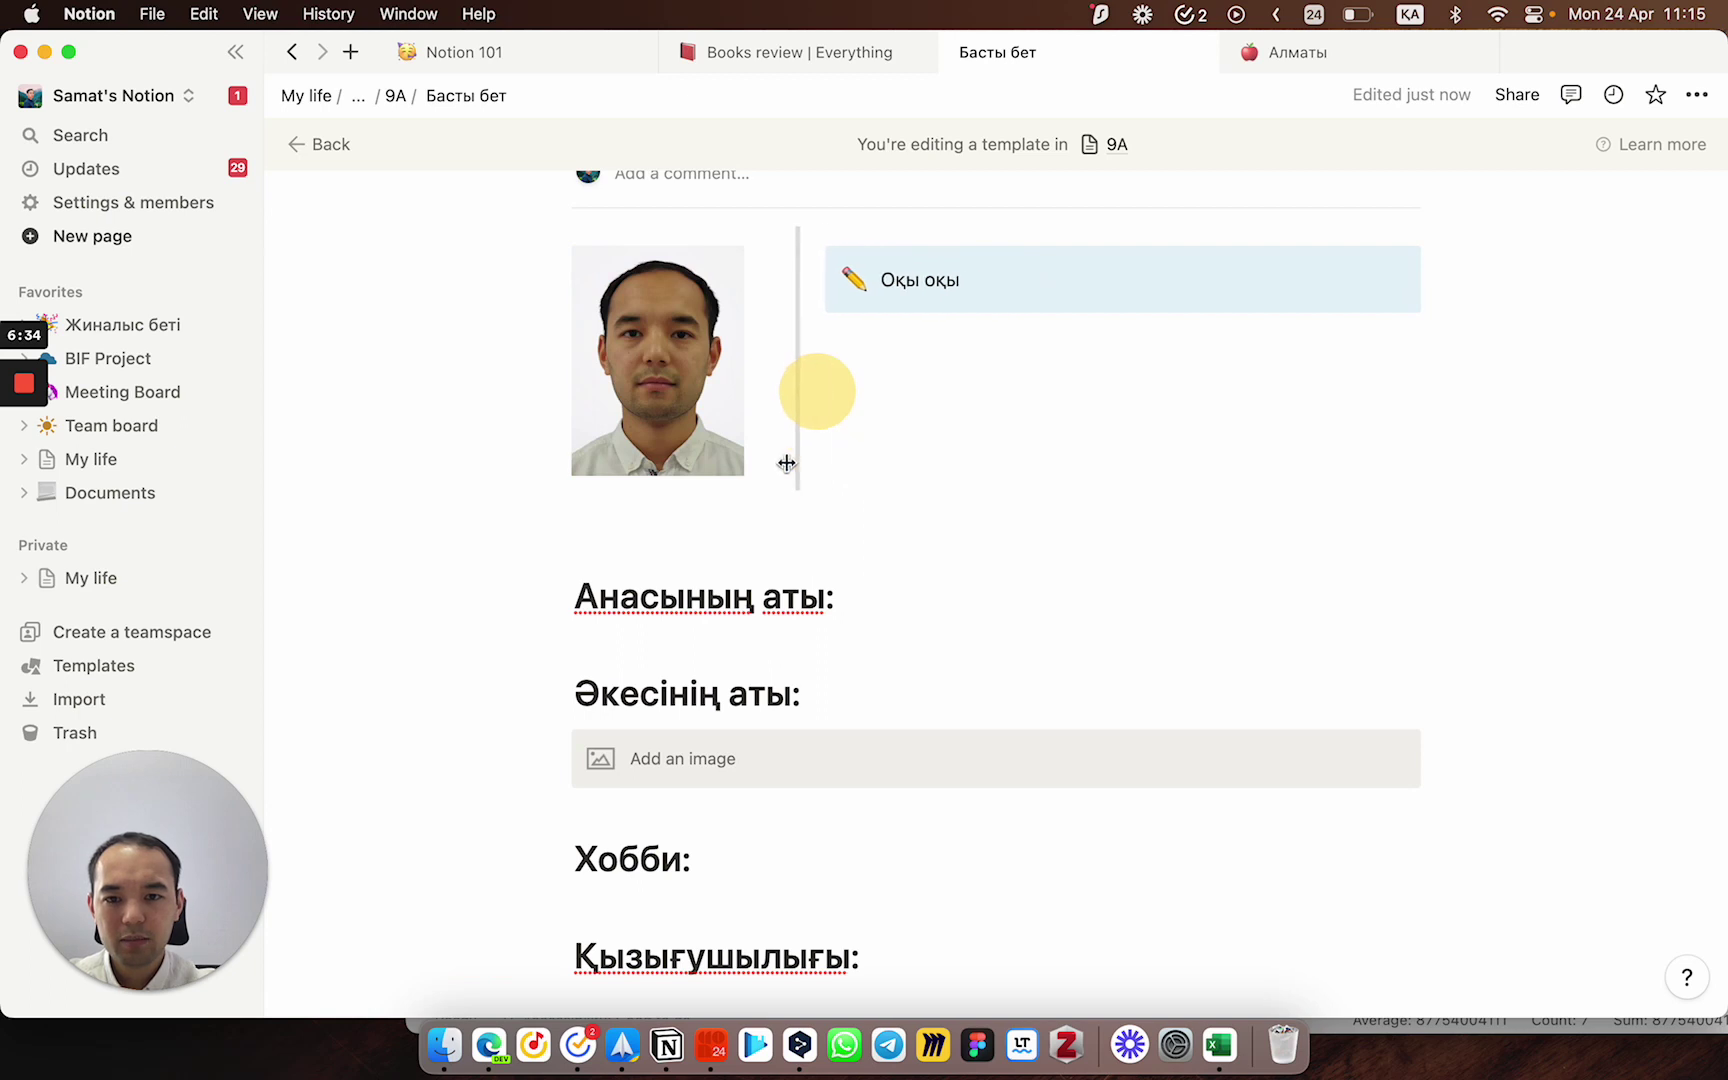
Step: Put the empty image block in a column right of the parent headings and move "Әкесінің аты:" above "Анасының аты:"
drag(557, 755, 1415, 609)
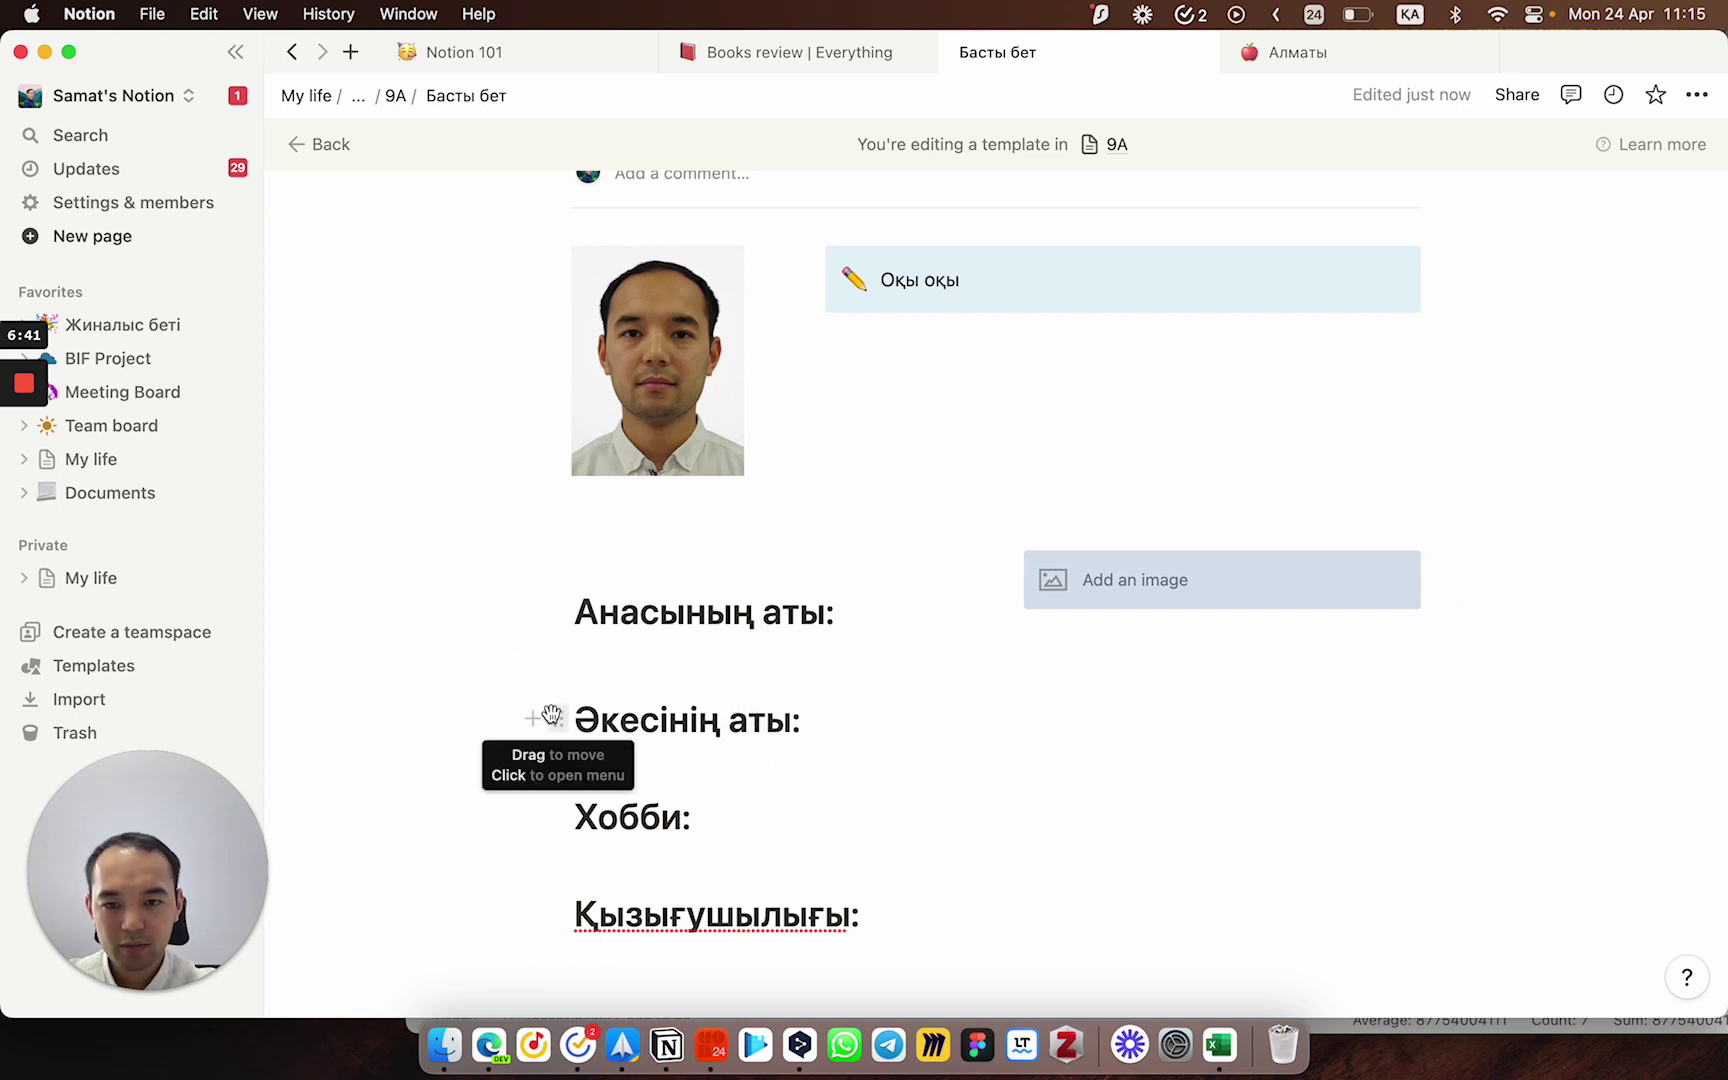
drag(552, 718, 588, 565)
scroll(650, 686, down, 2)
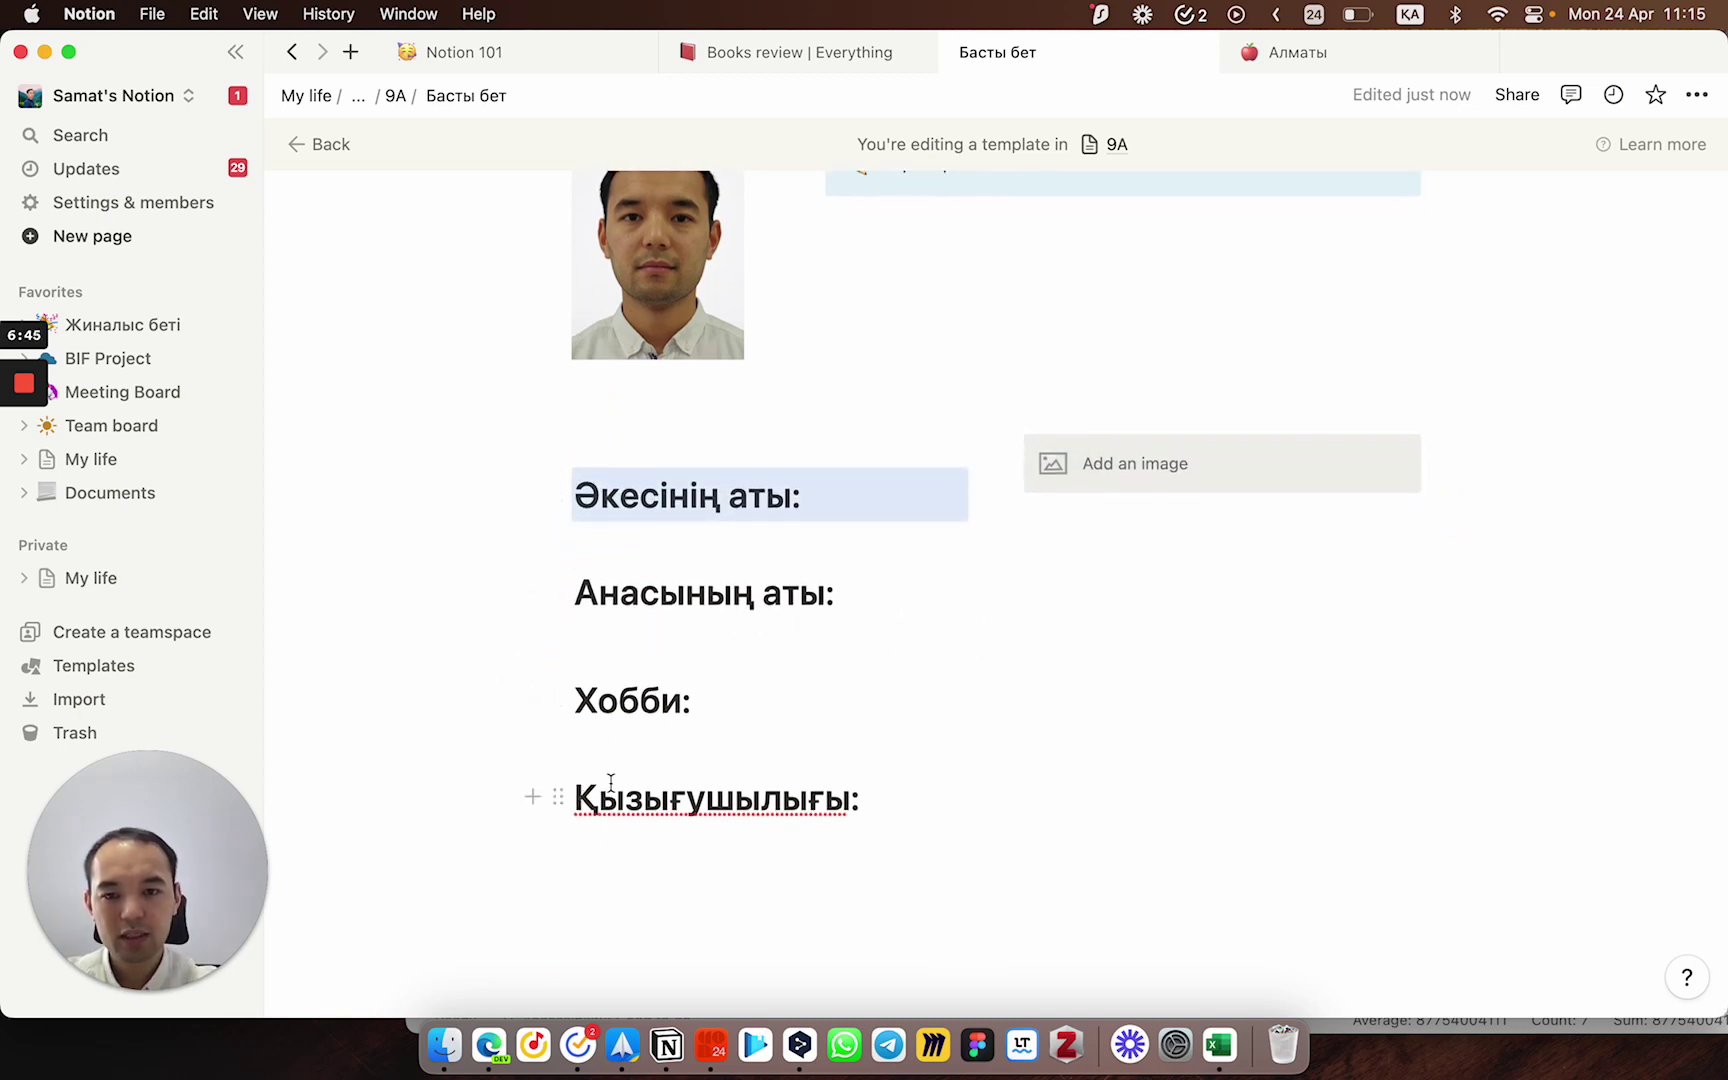
Step: Add an empty bulleted list item under the "Хобби:" heading of the template
scroll(718, 714, up, 1)
click(733, 712)
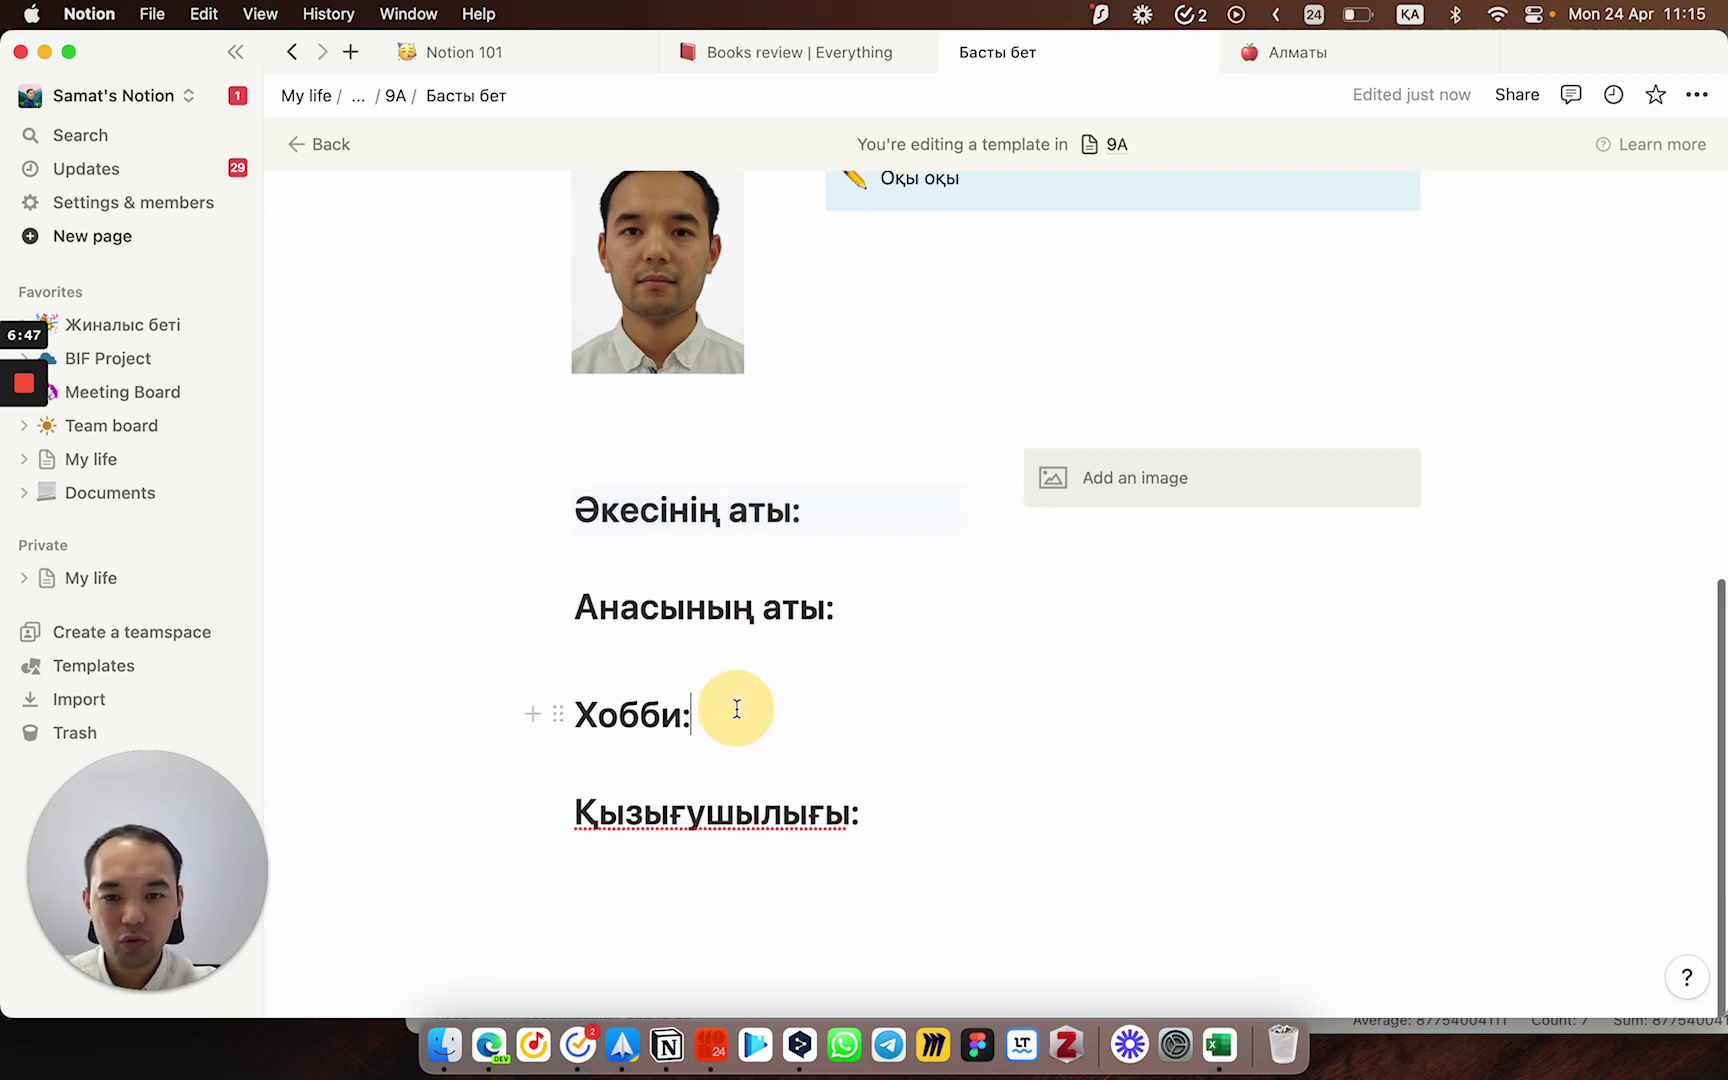
key(Return)
text(ө)
key(BackSpace)
text(-)
key(Return)
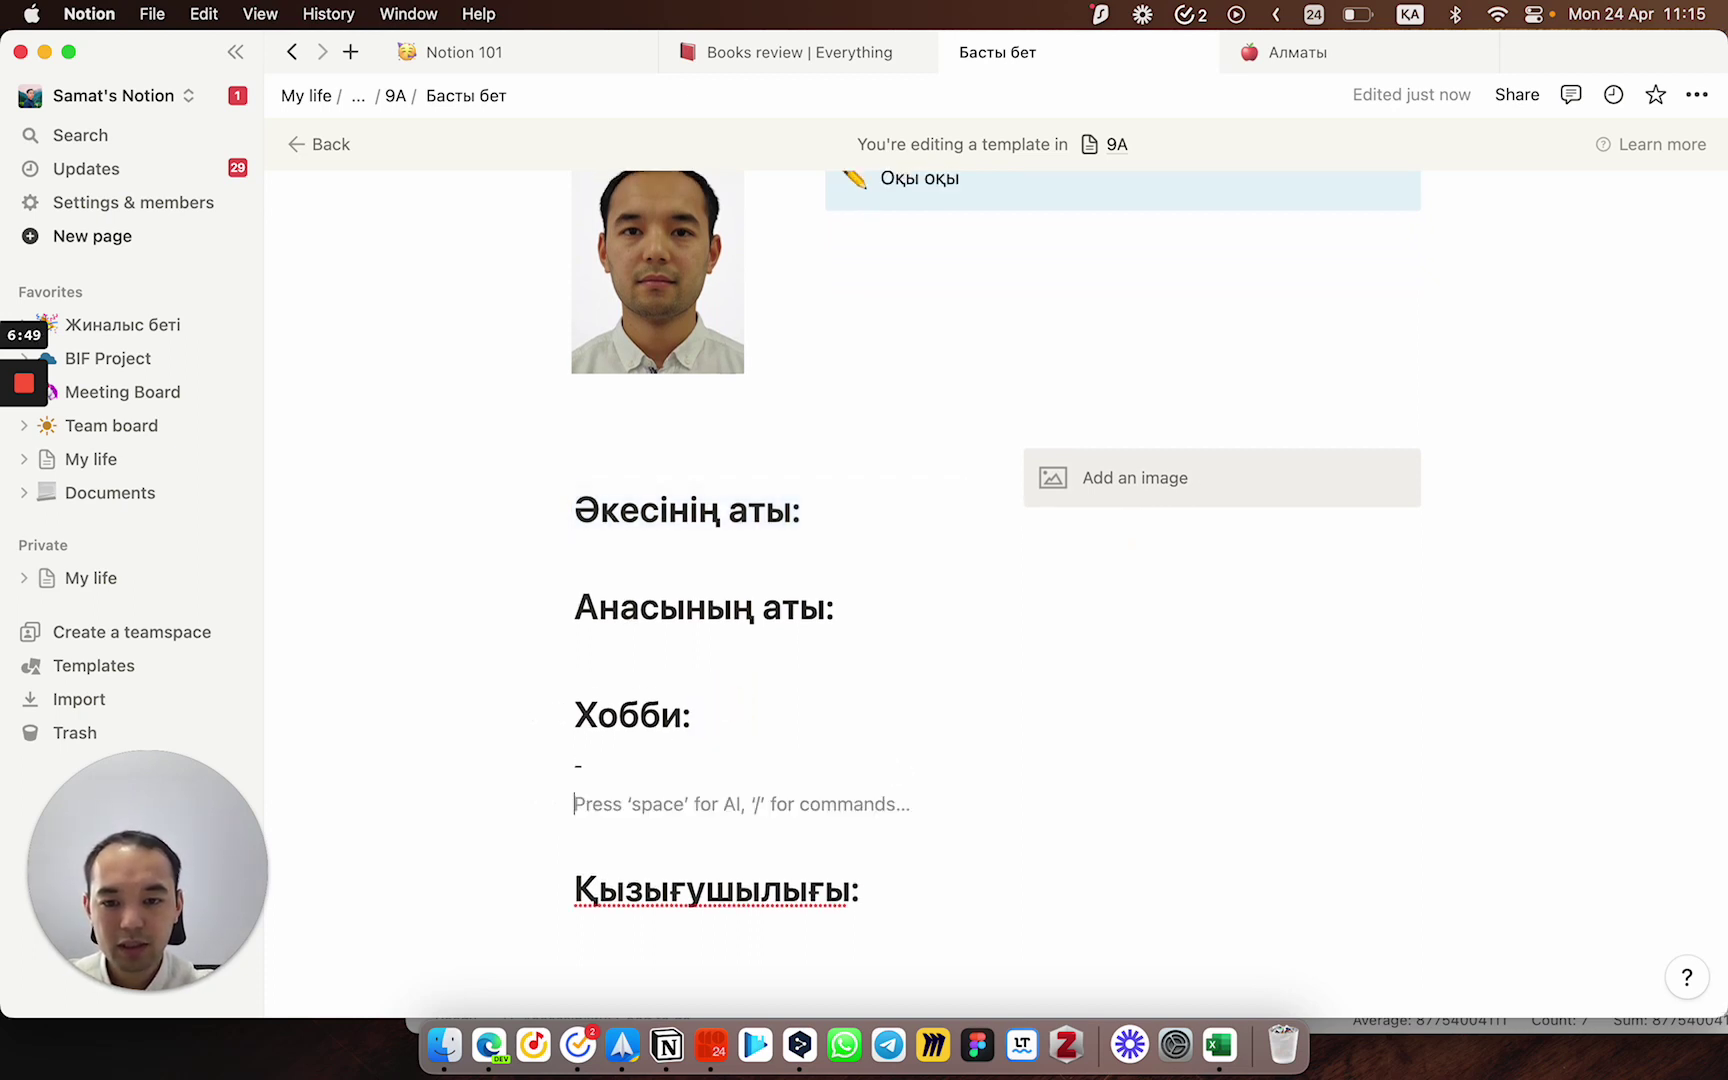
key(BackSpace)
key(BackSpace)
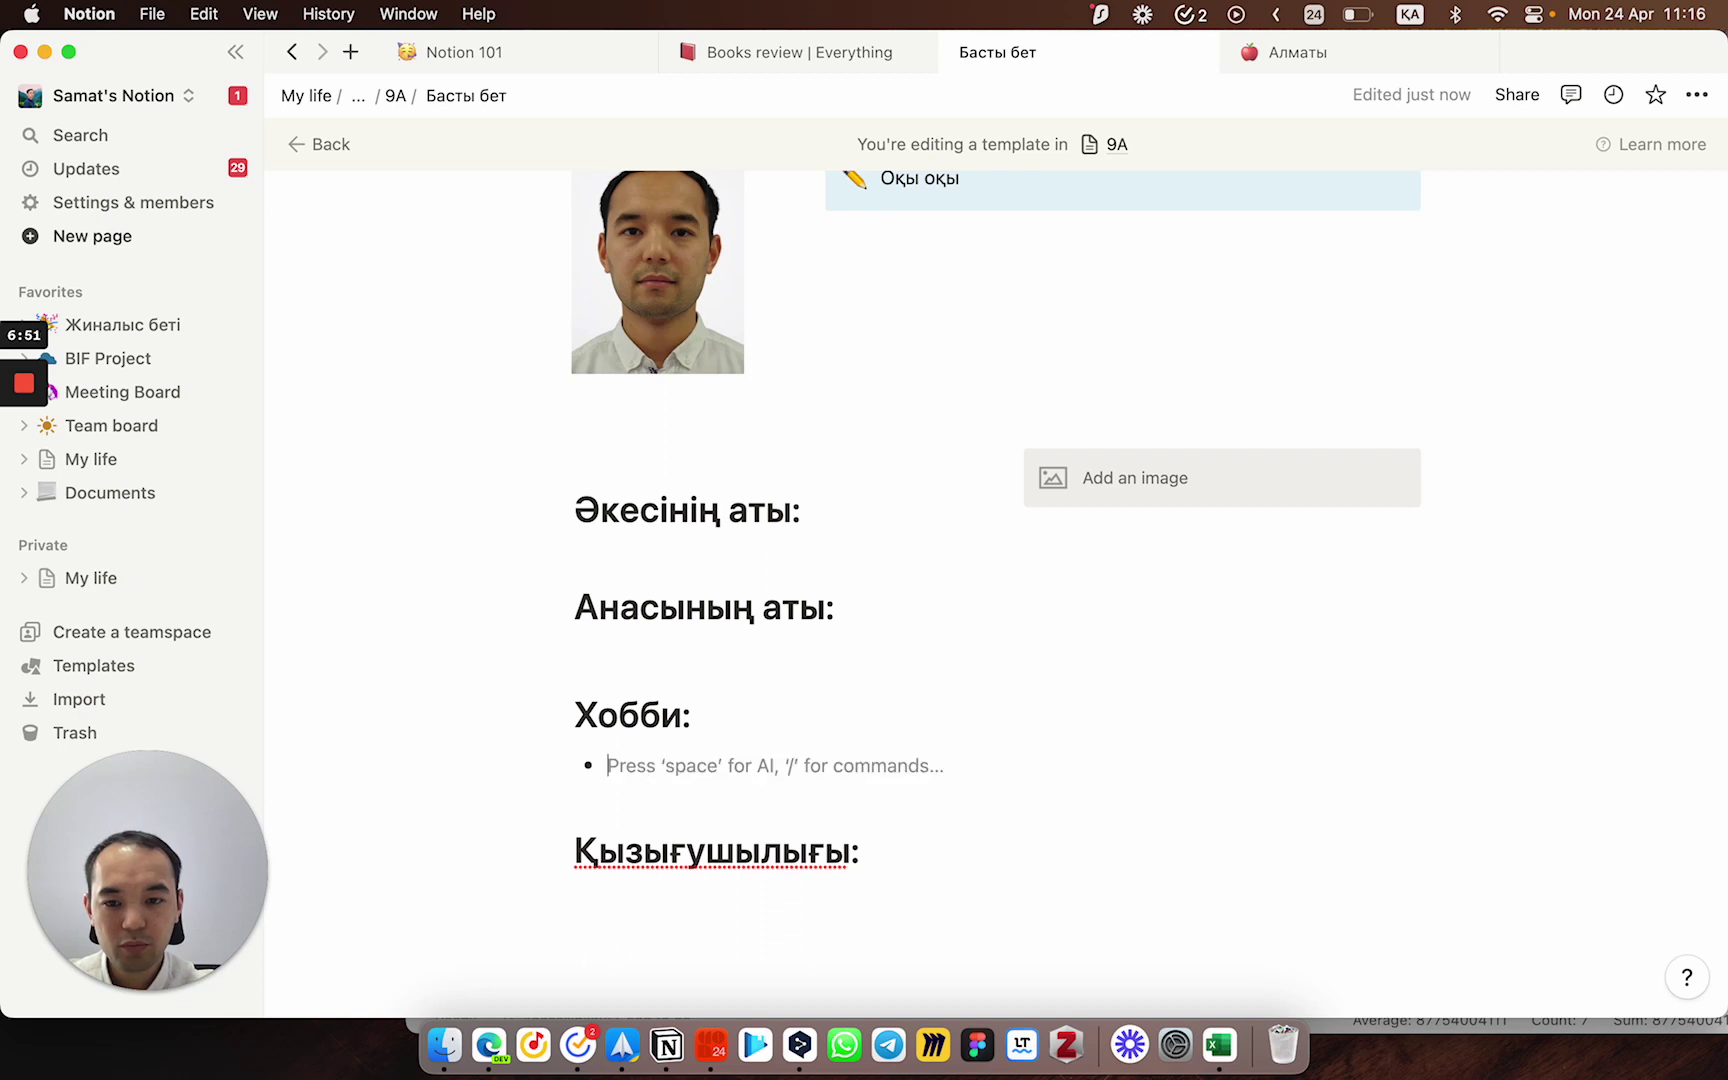
scroll(807, 610, down, 1)
Step: Slightly widen the empty image block's column towards the parent headings, and return to the 9A database table
scroll(807, 610, up, 5)
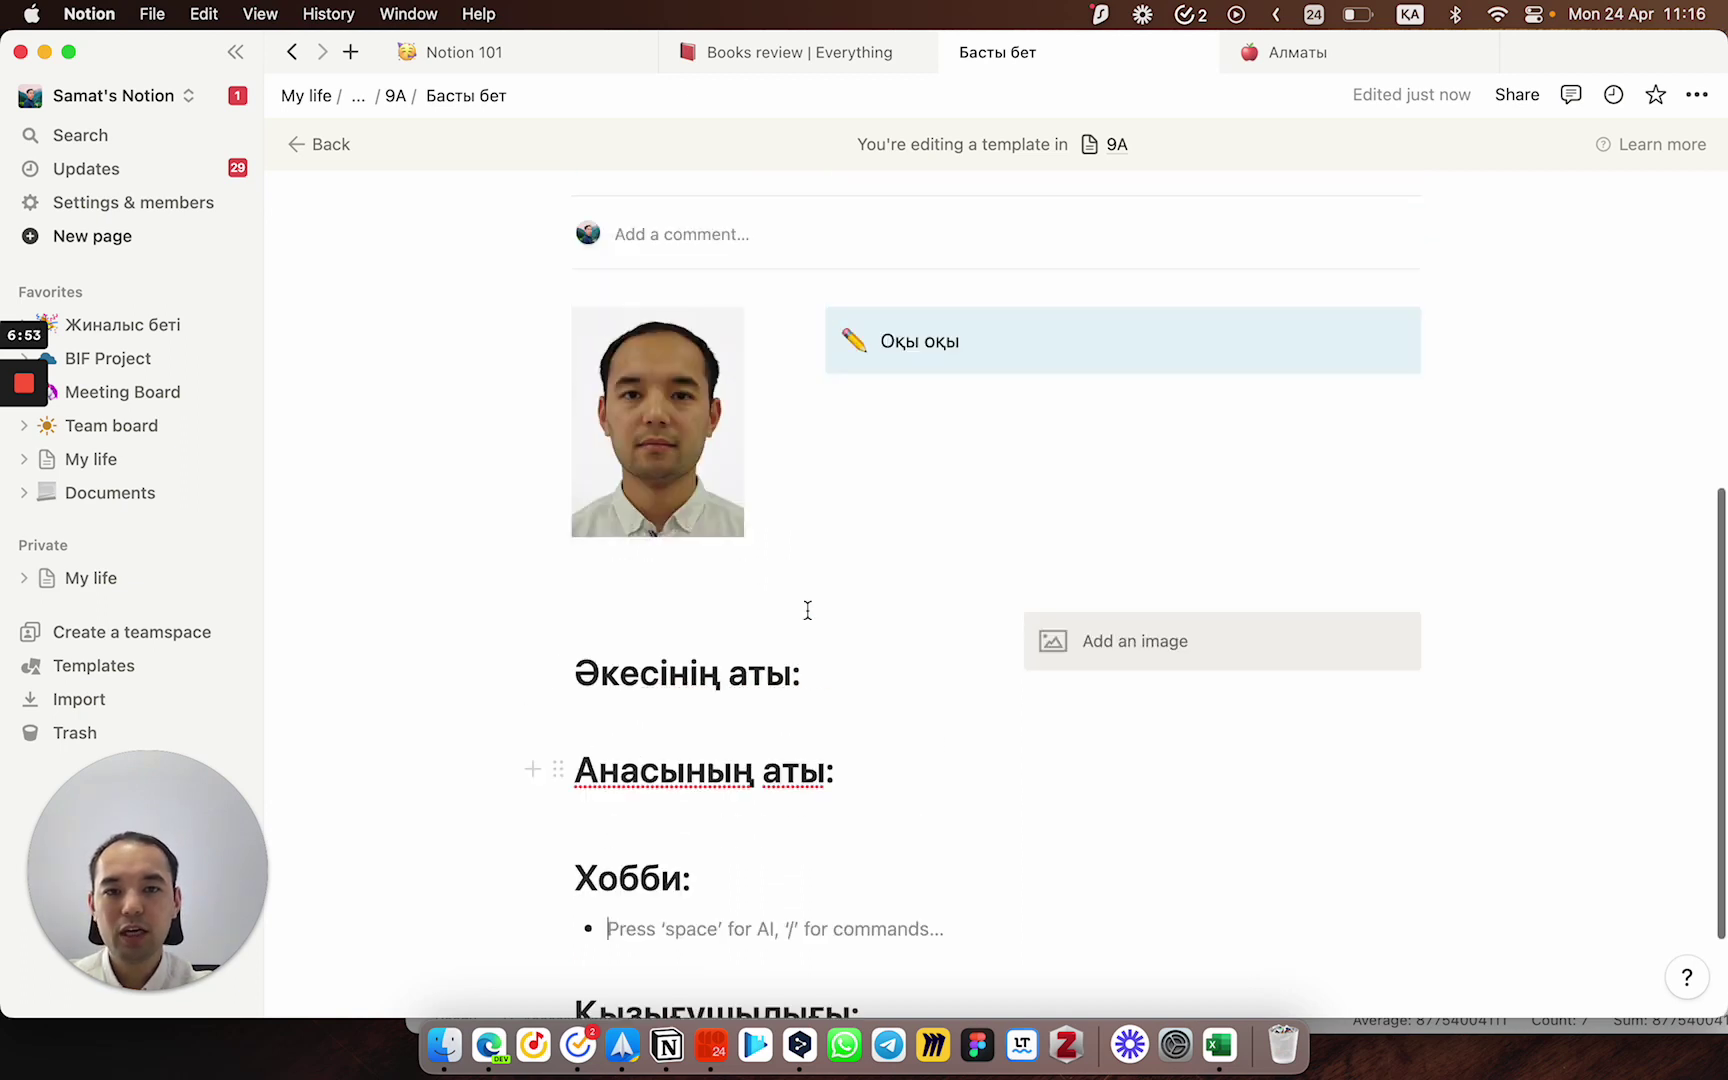
scroll(807, 610, down, 4)
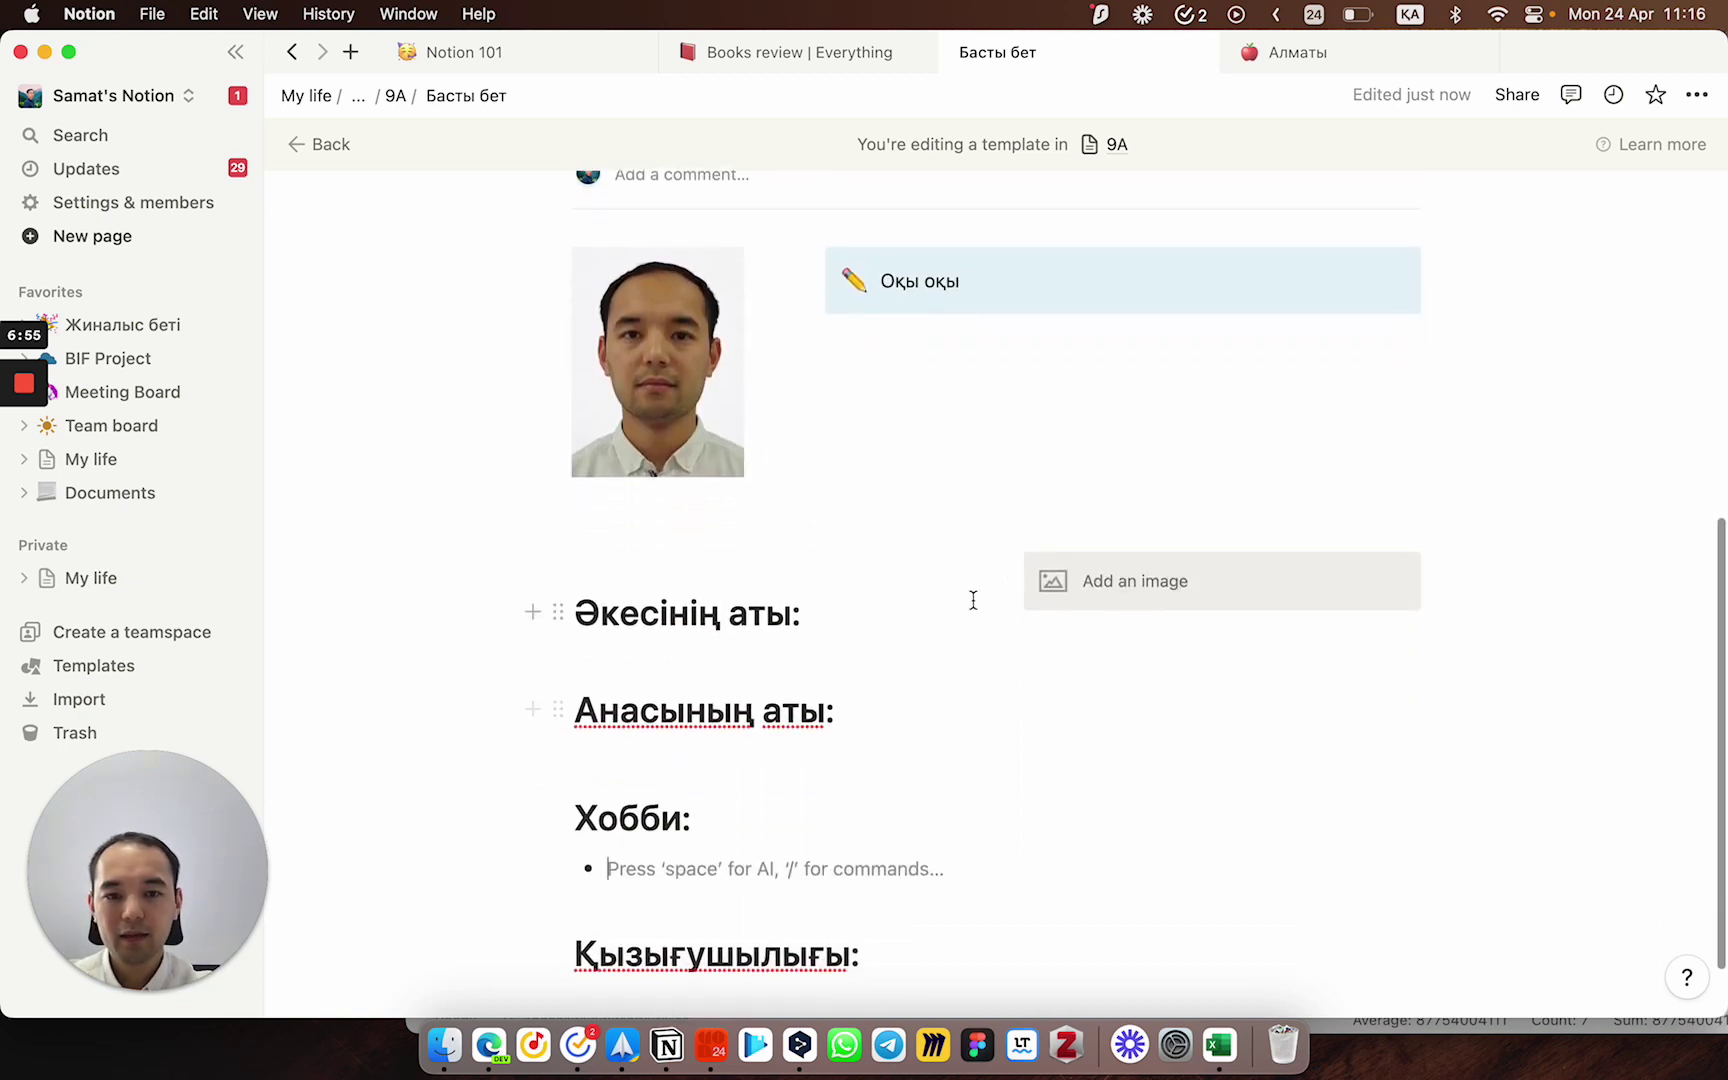
drag(991, 602, 948, 605)
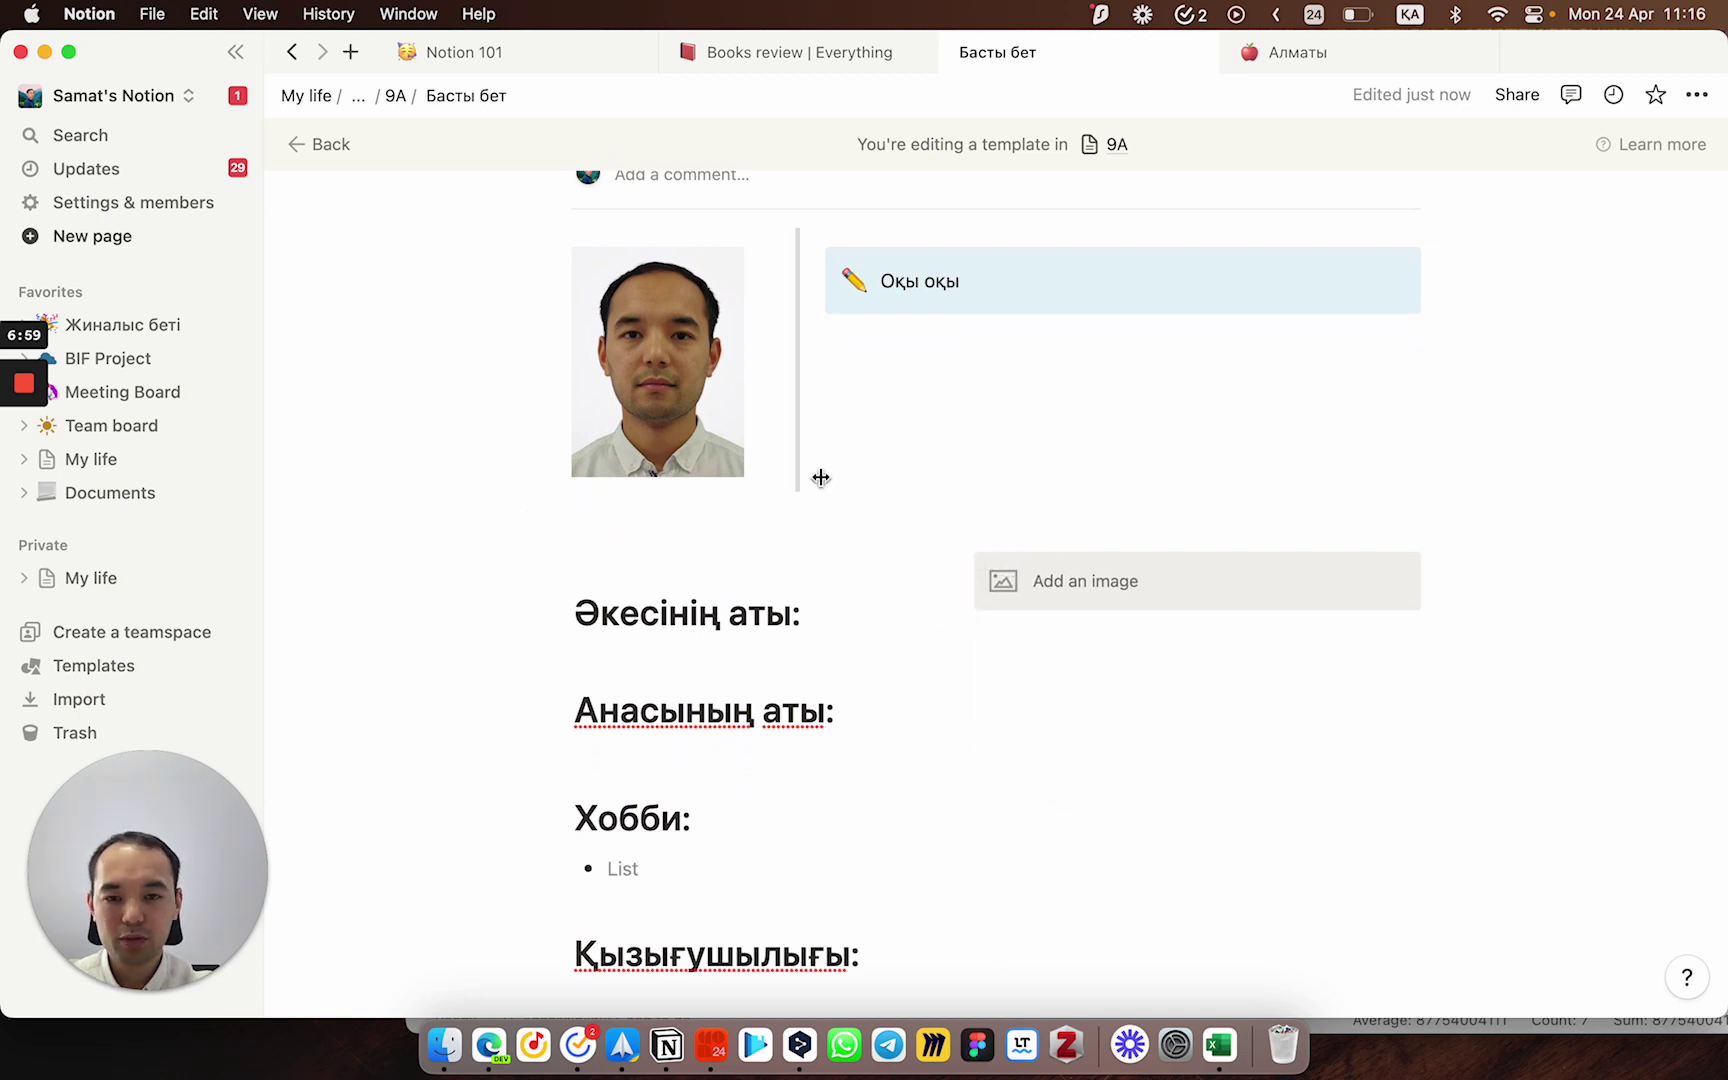
click(328, 150)
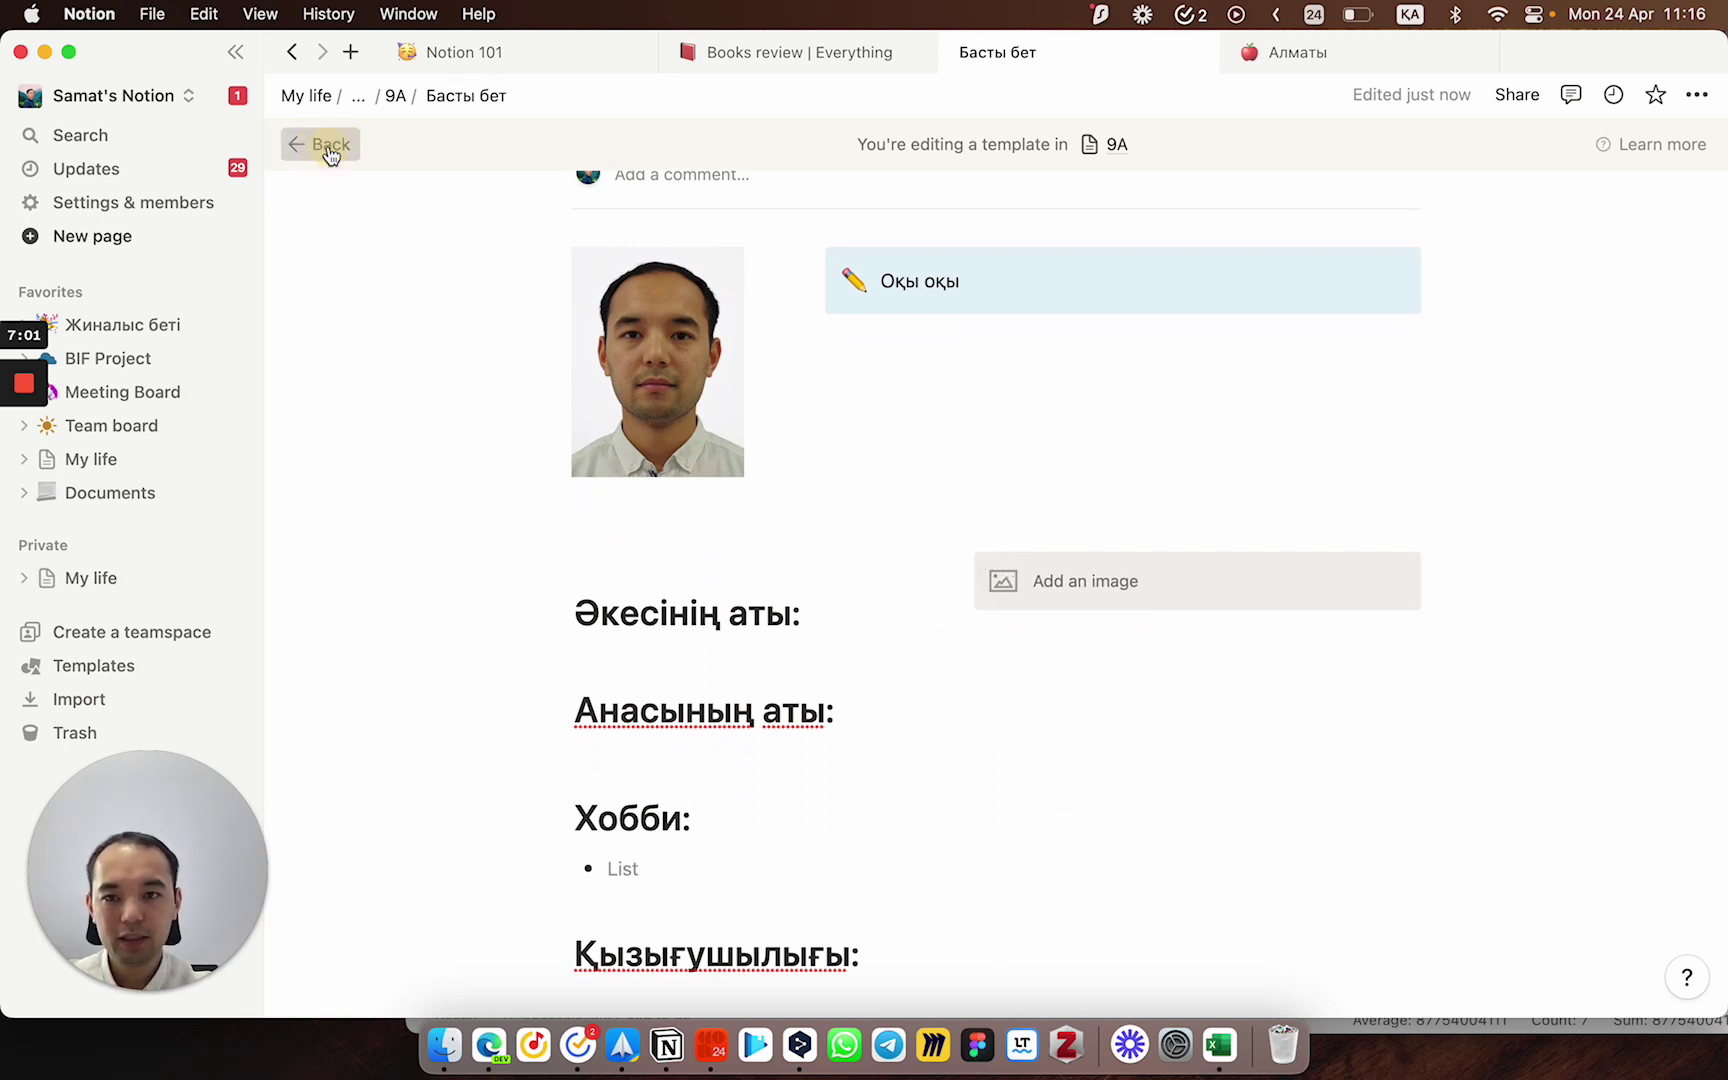
click(326, 234)
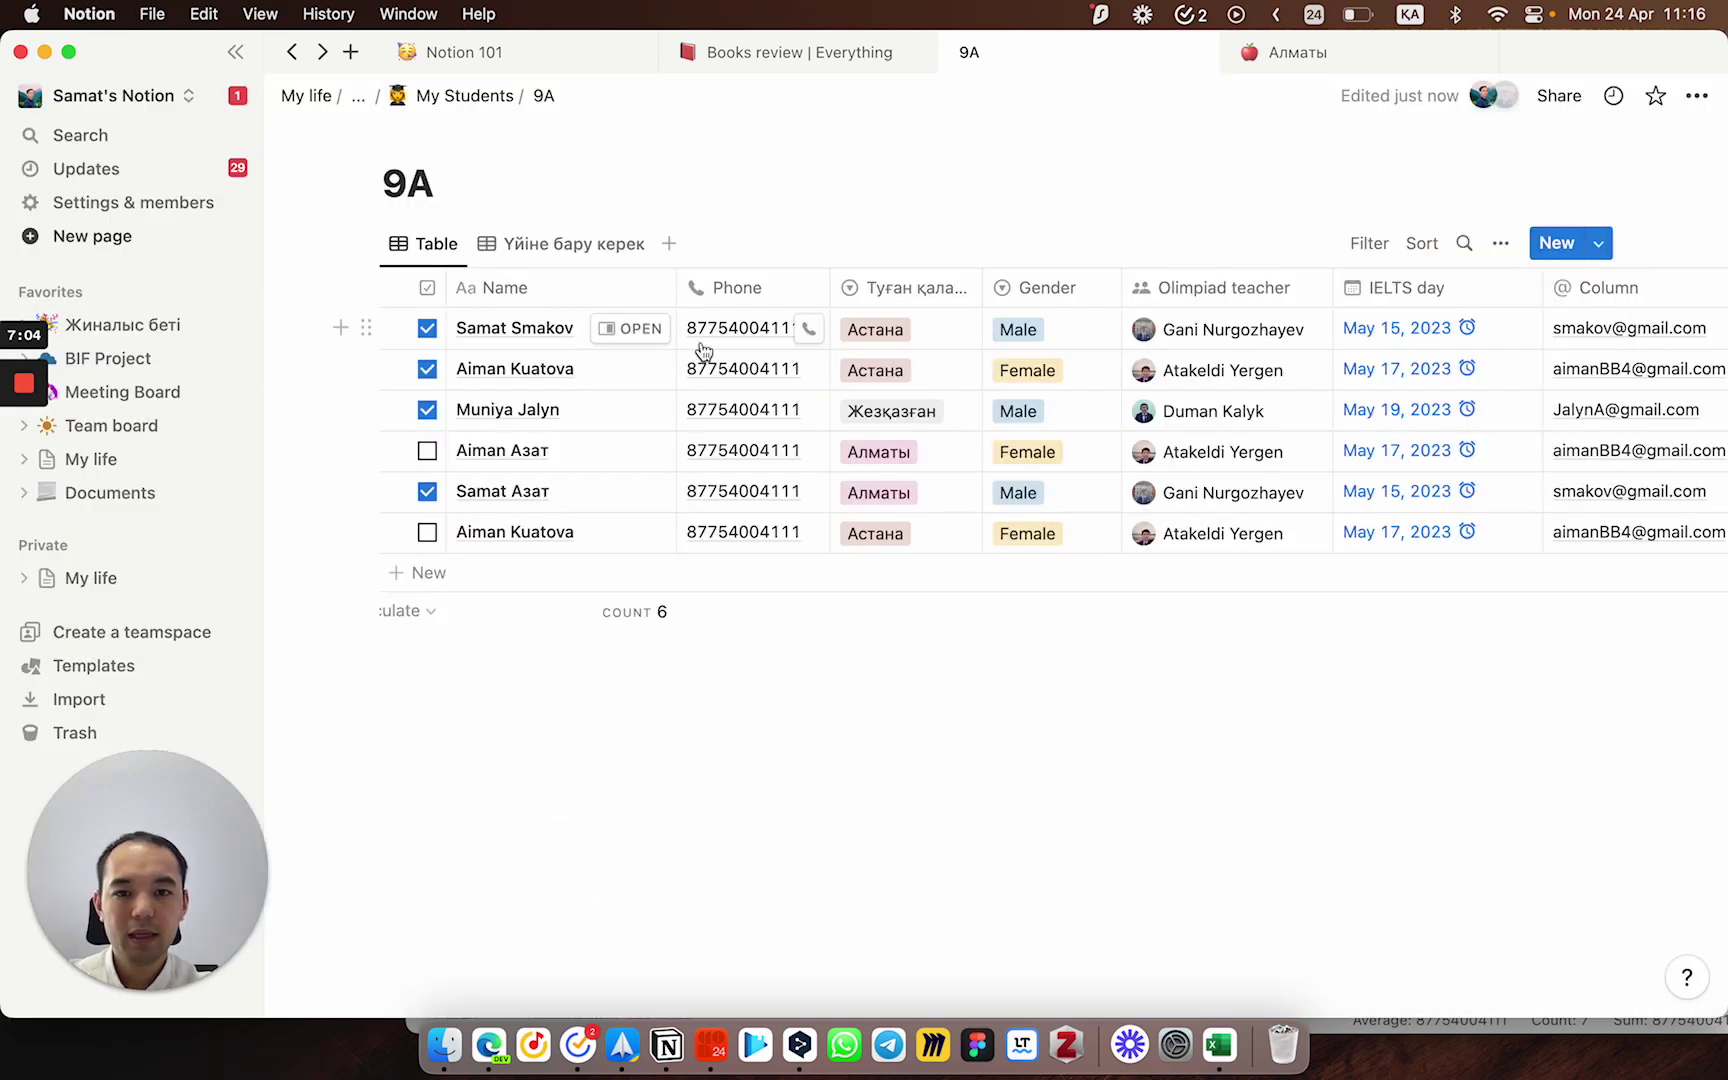
Step: Open the first student's page in the 9A table and apply the "Басты бет" template to it
click(640, 329)
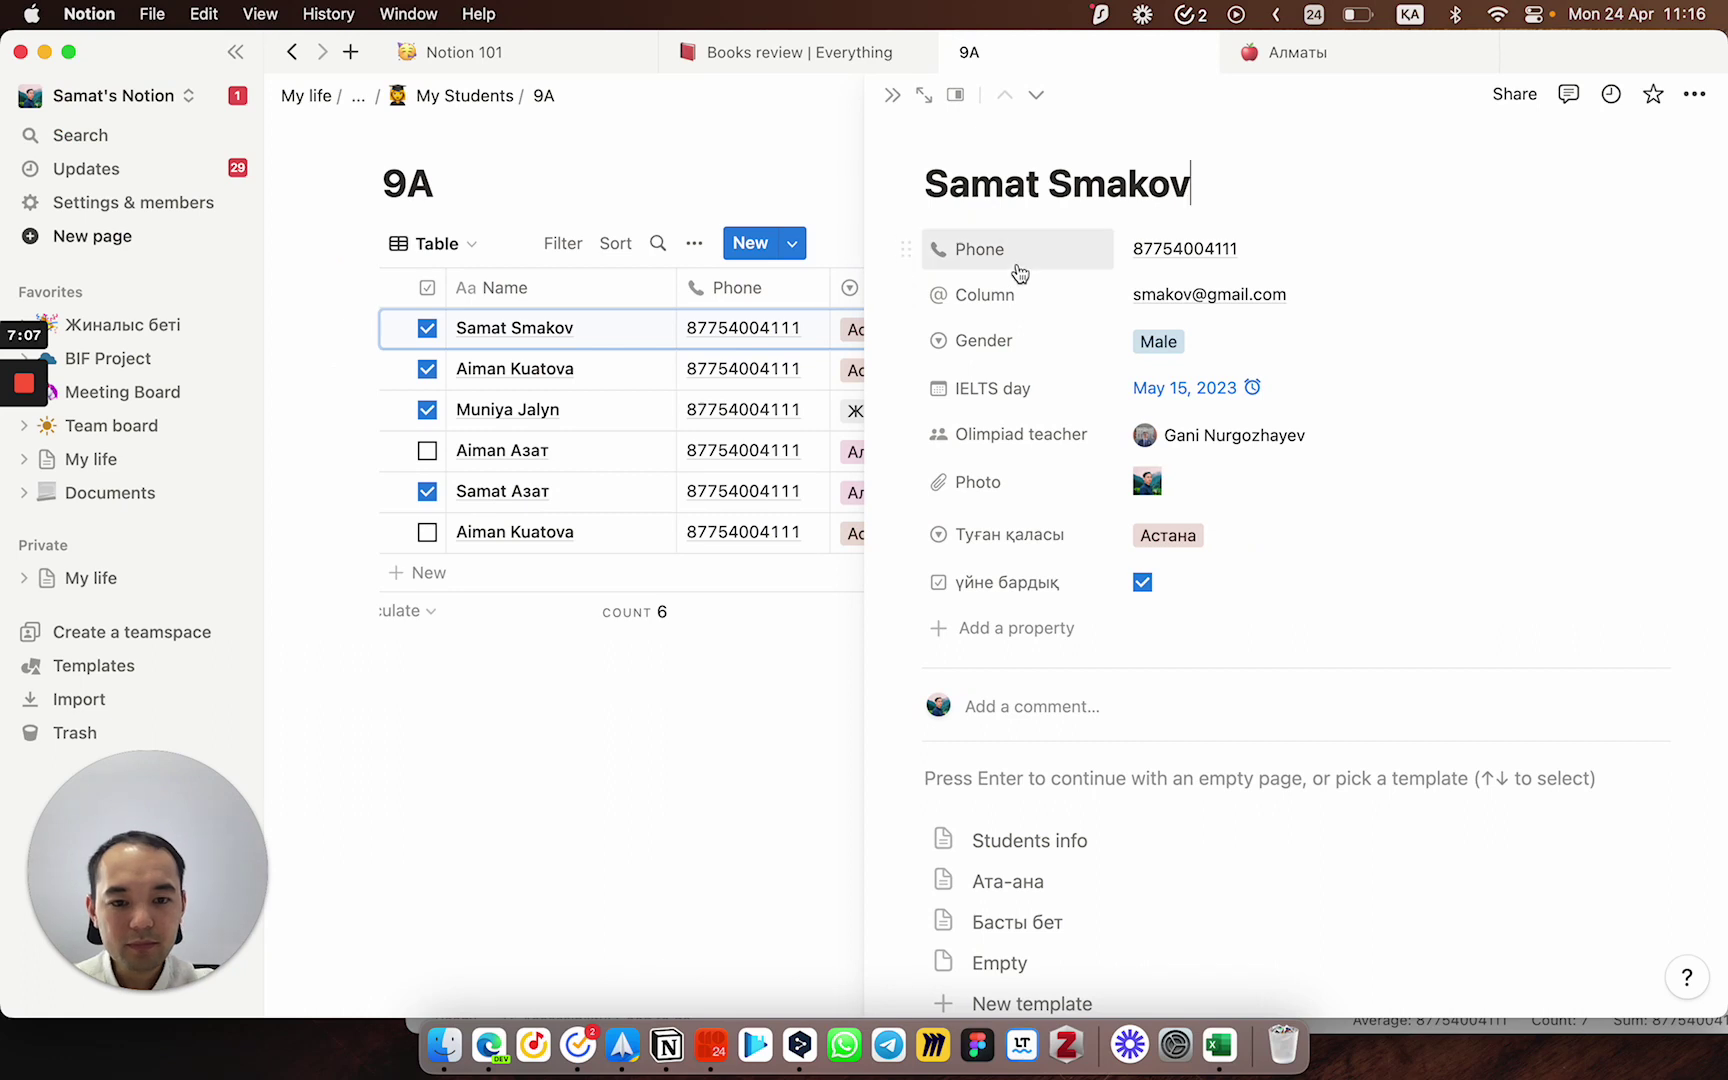
scroll(1015, 270, down, 5)
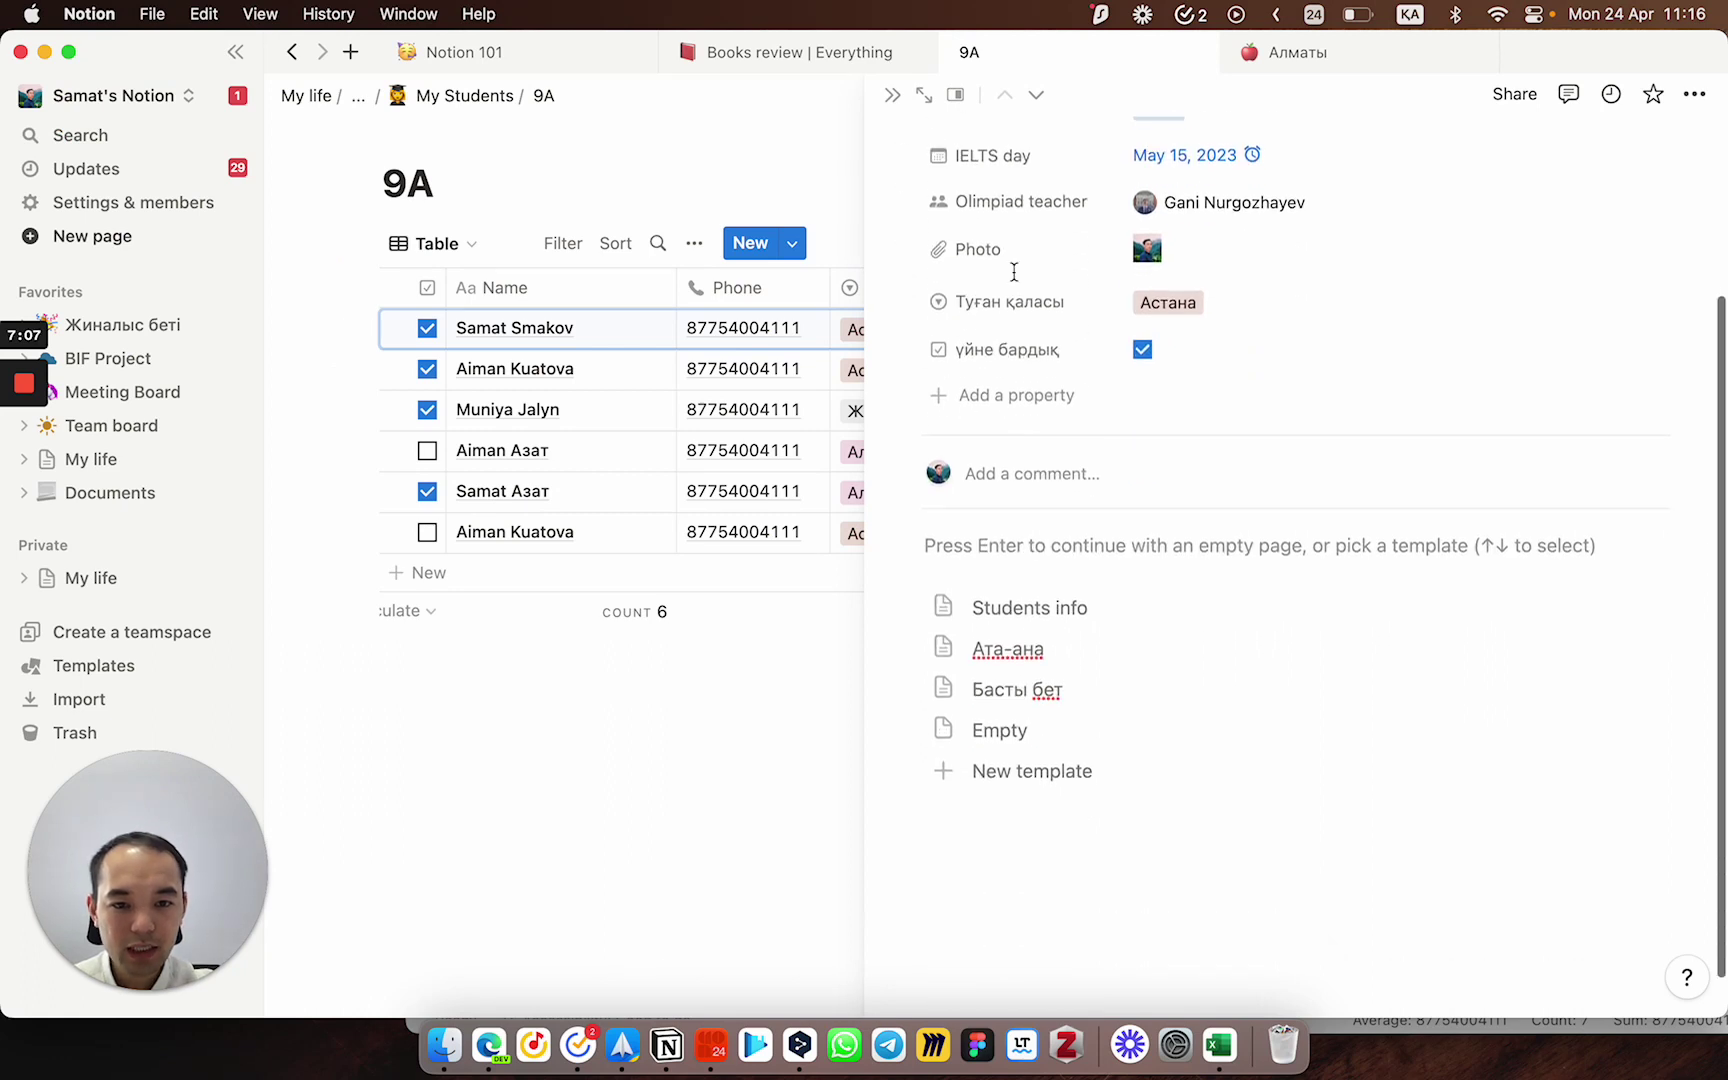
click(1042, 698)
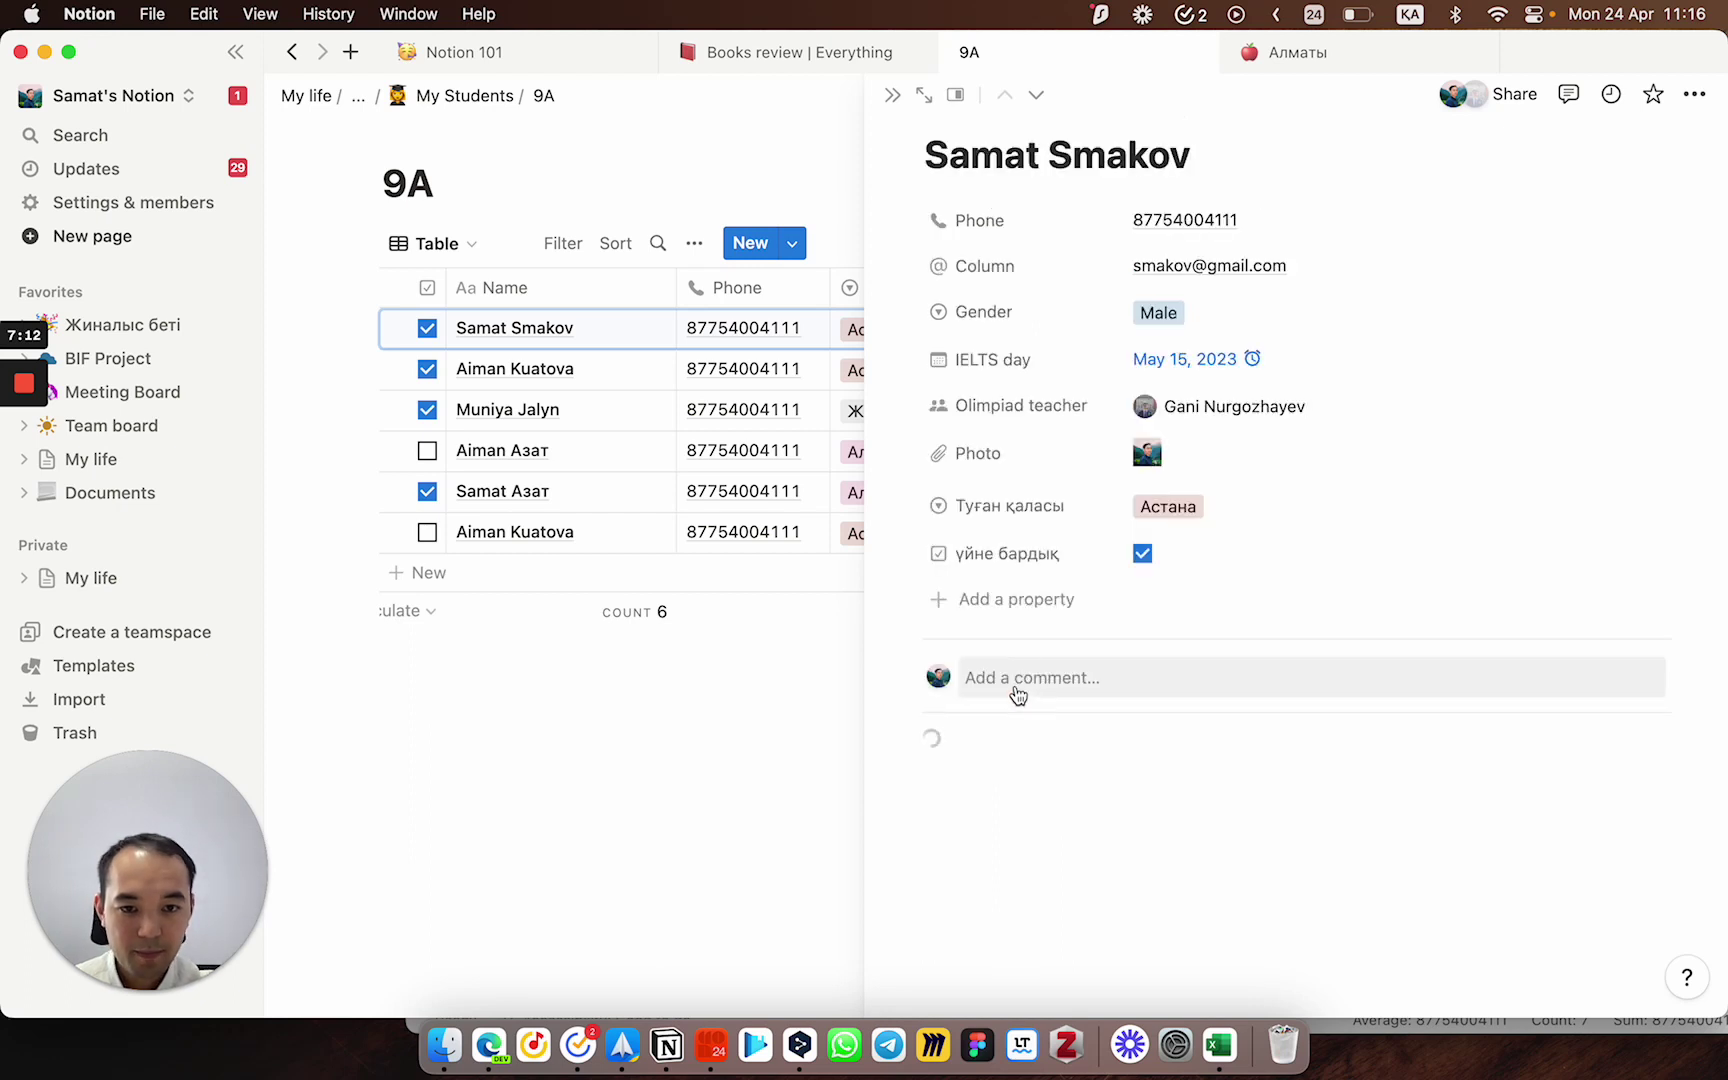
scroll(1018, 695, down, 3)
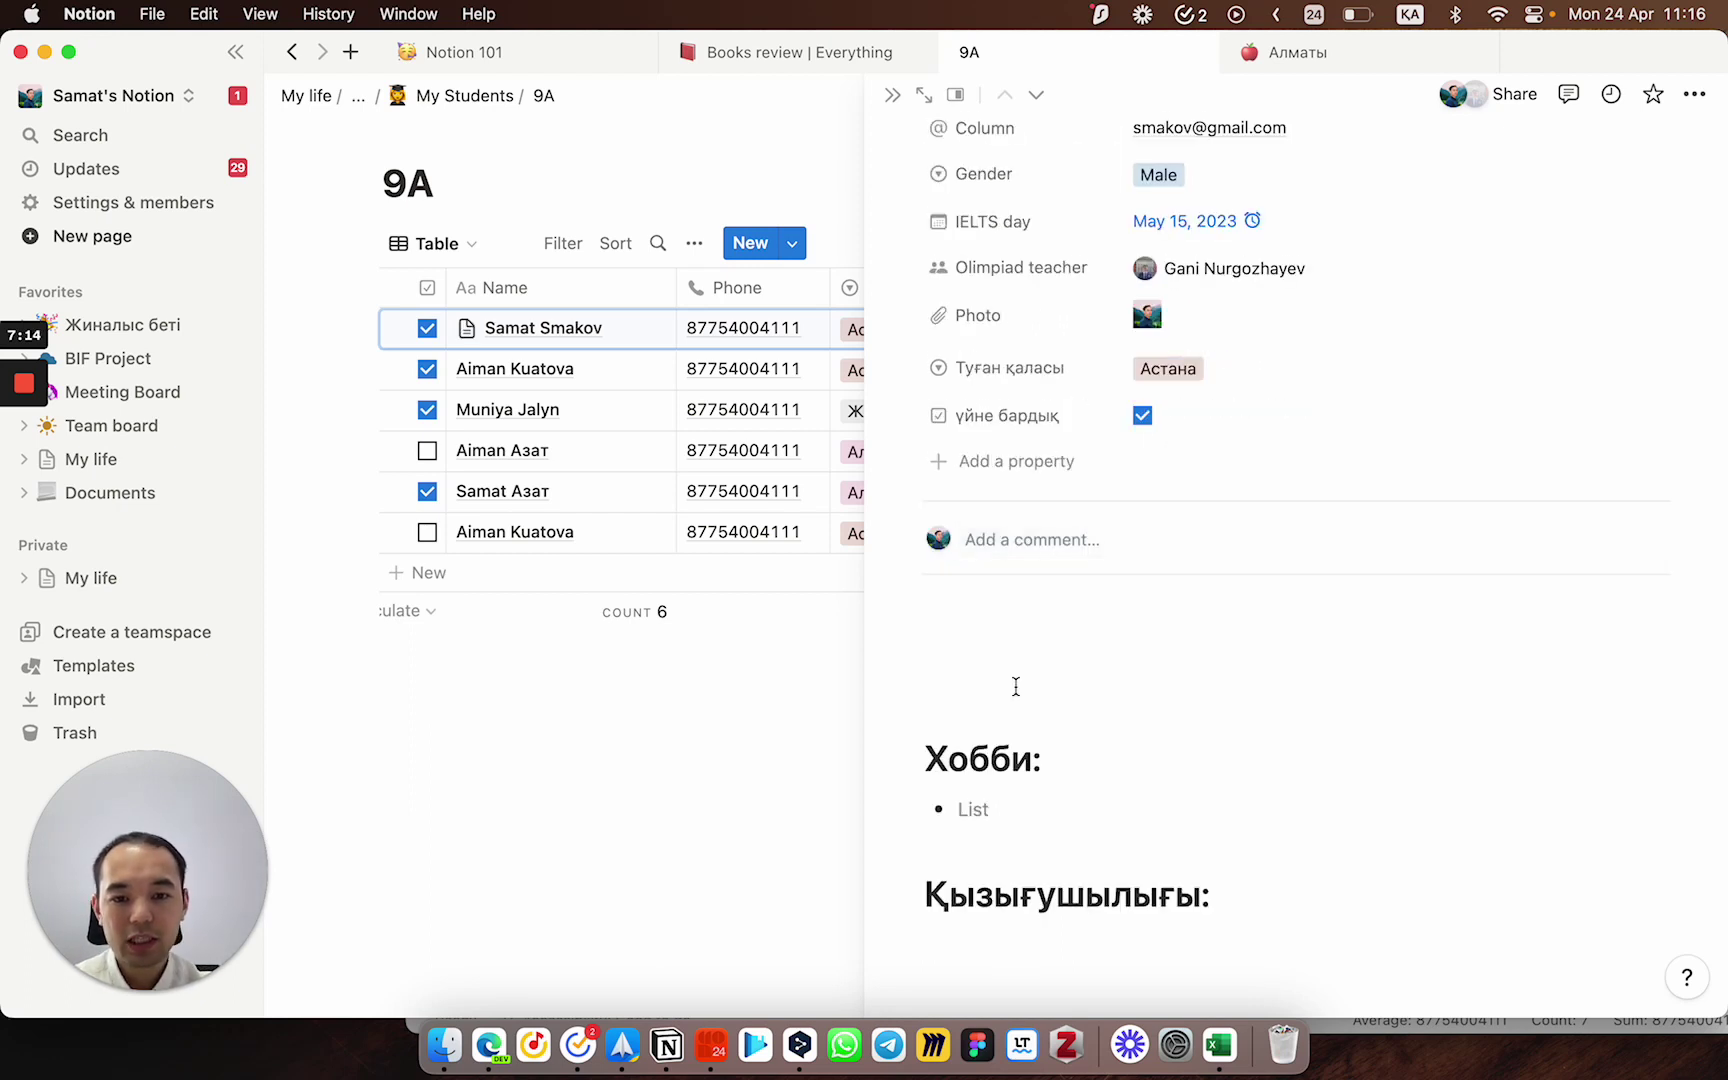
scroll(1020, 695, down, 5)
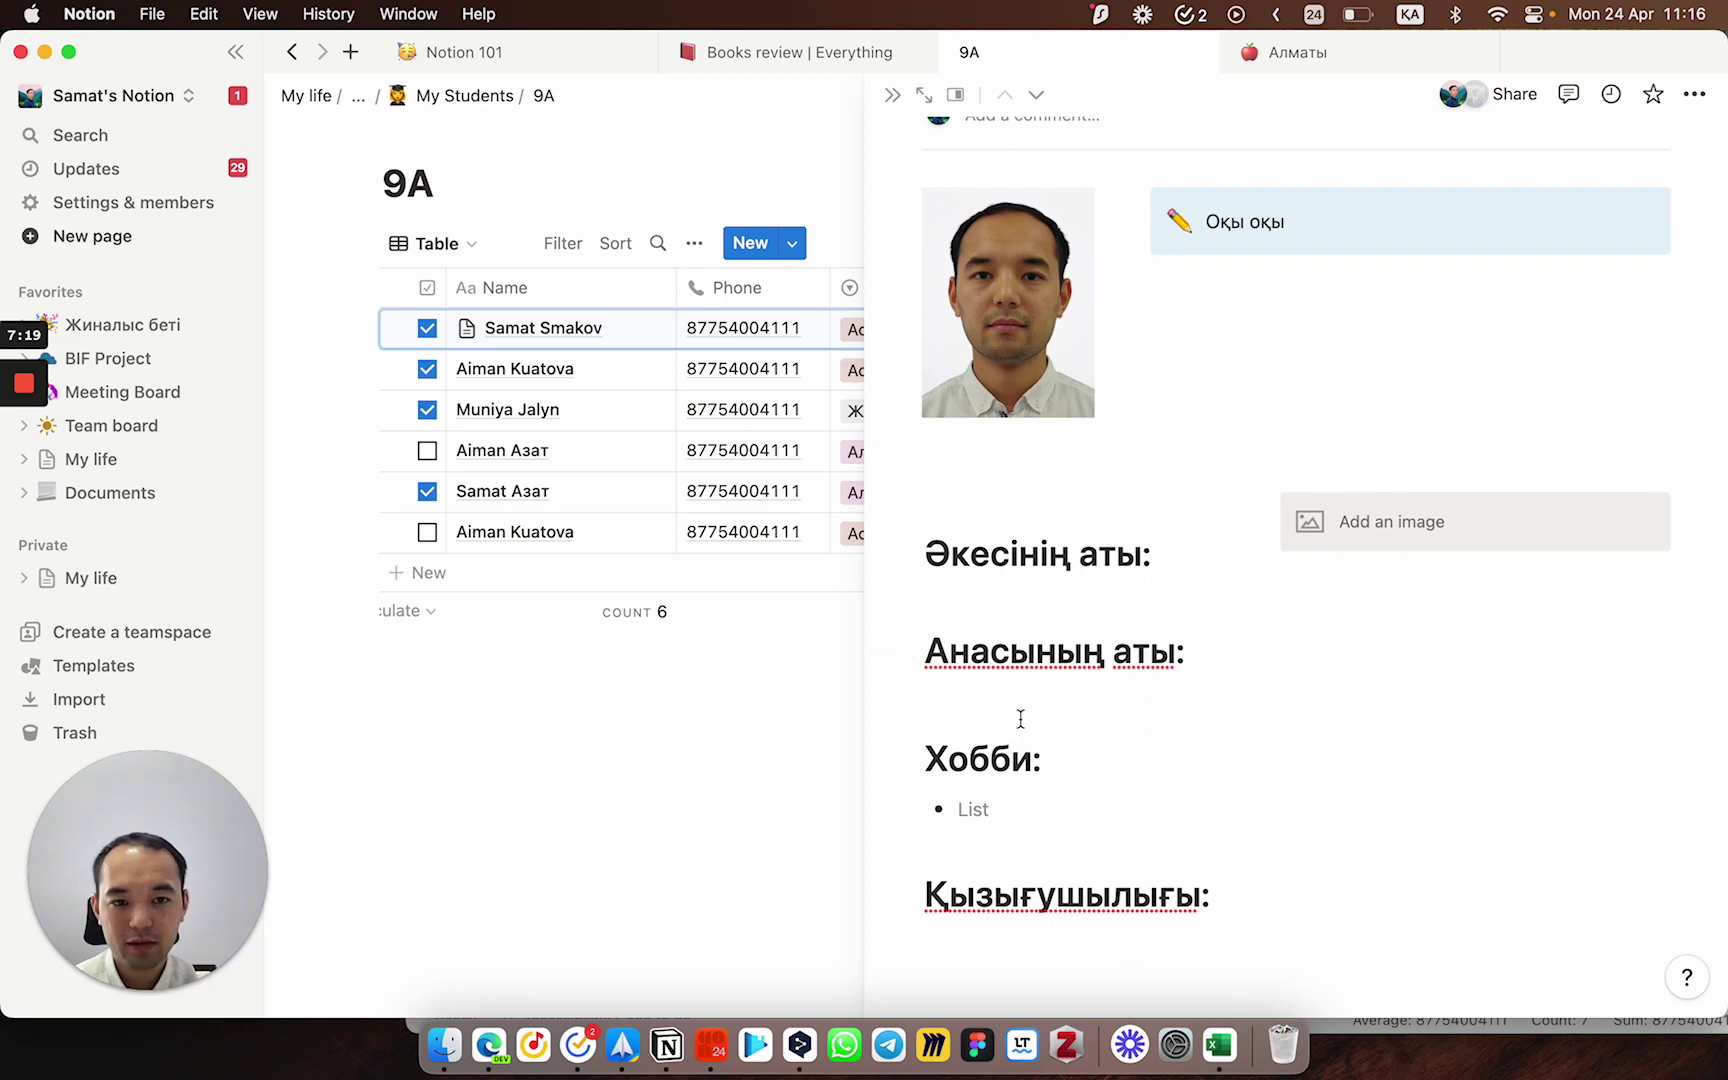
Step: Enter "Ылфдыолдфы ыафыафыфы" under "Әкесінің аты:" and the lines "фыавфывфыафа" and "фыафыафыафыа" under "Анасының аты:"
click(1160, 568)
click(1166, 592)
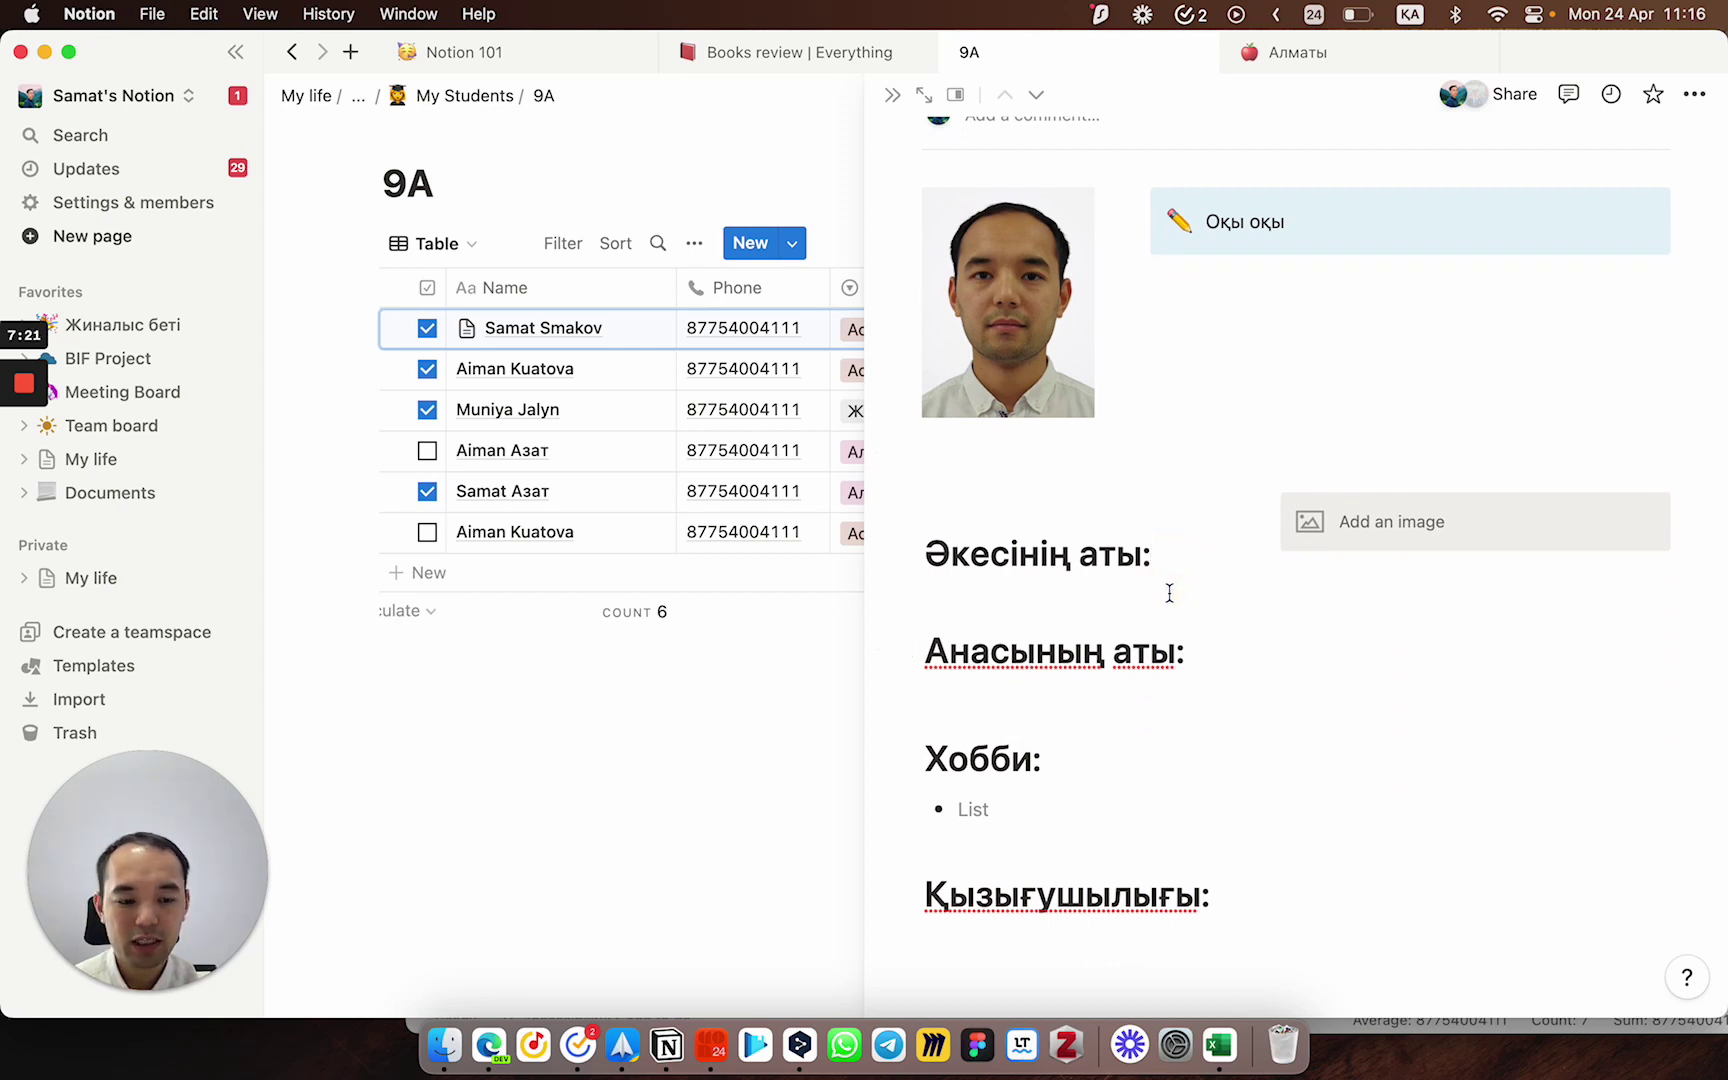
key(Return)
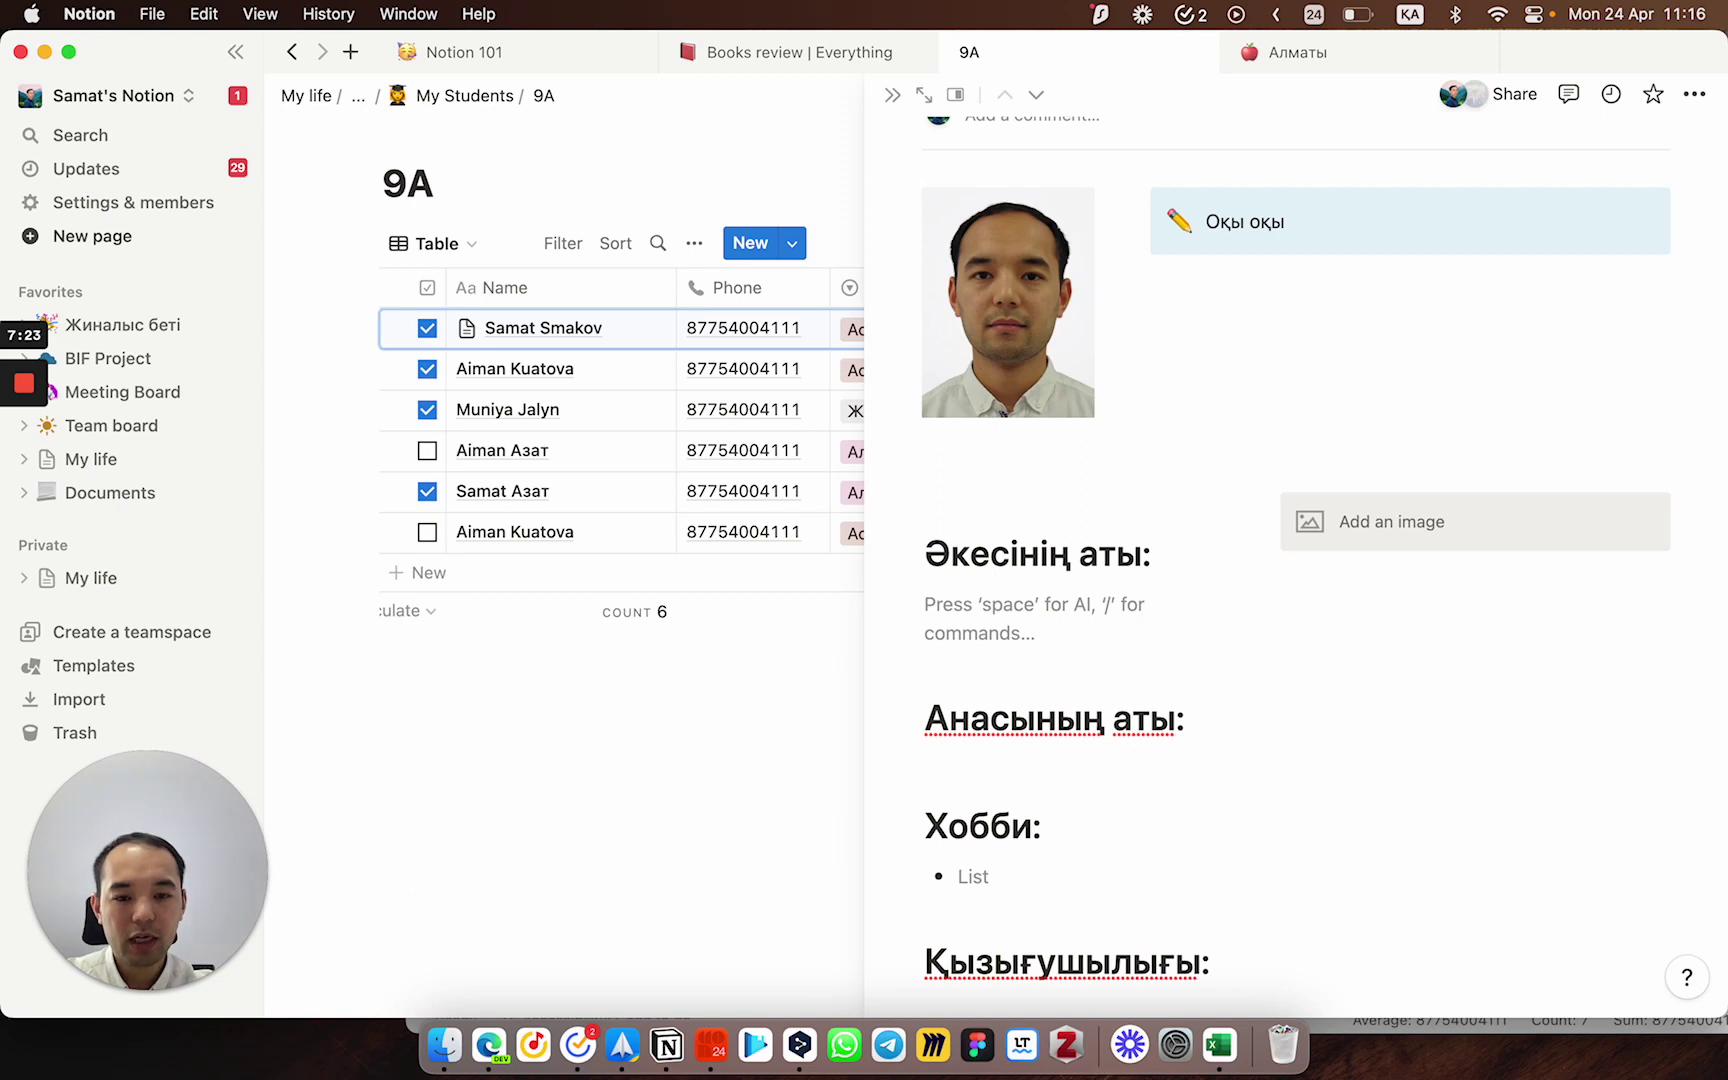
text(ылфдыю)
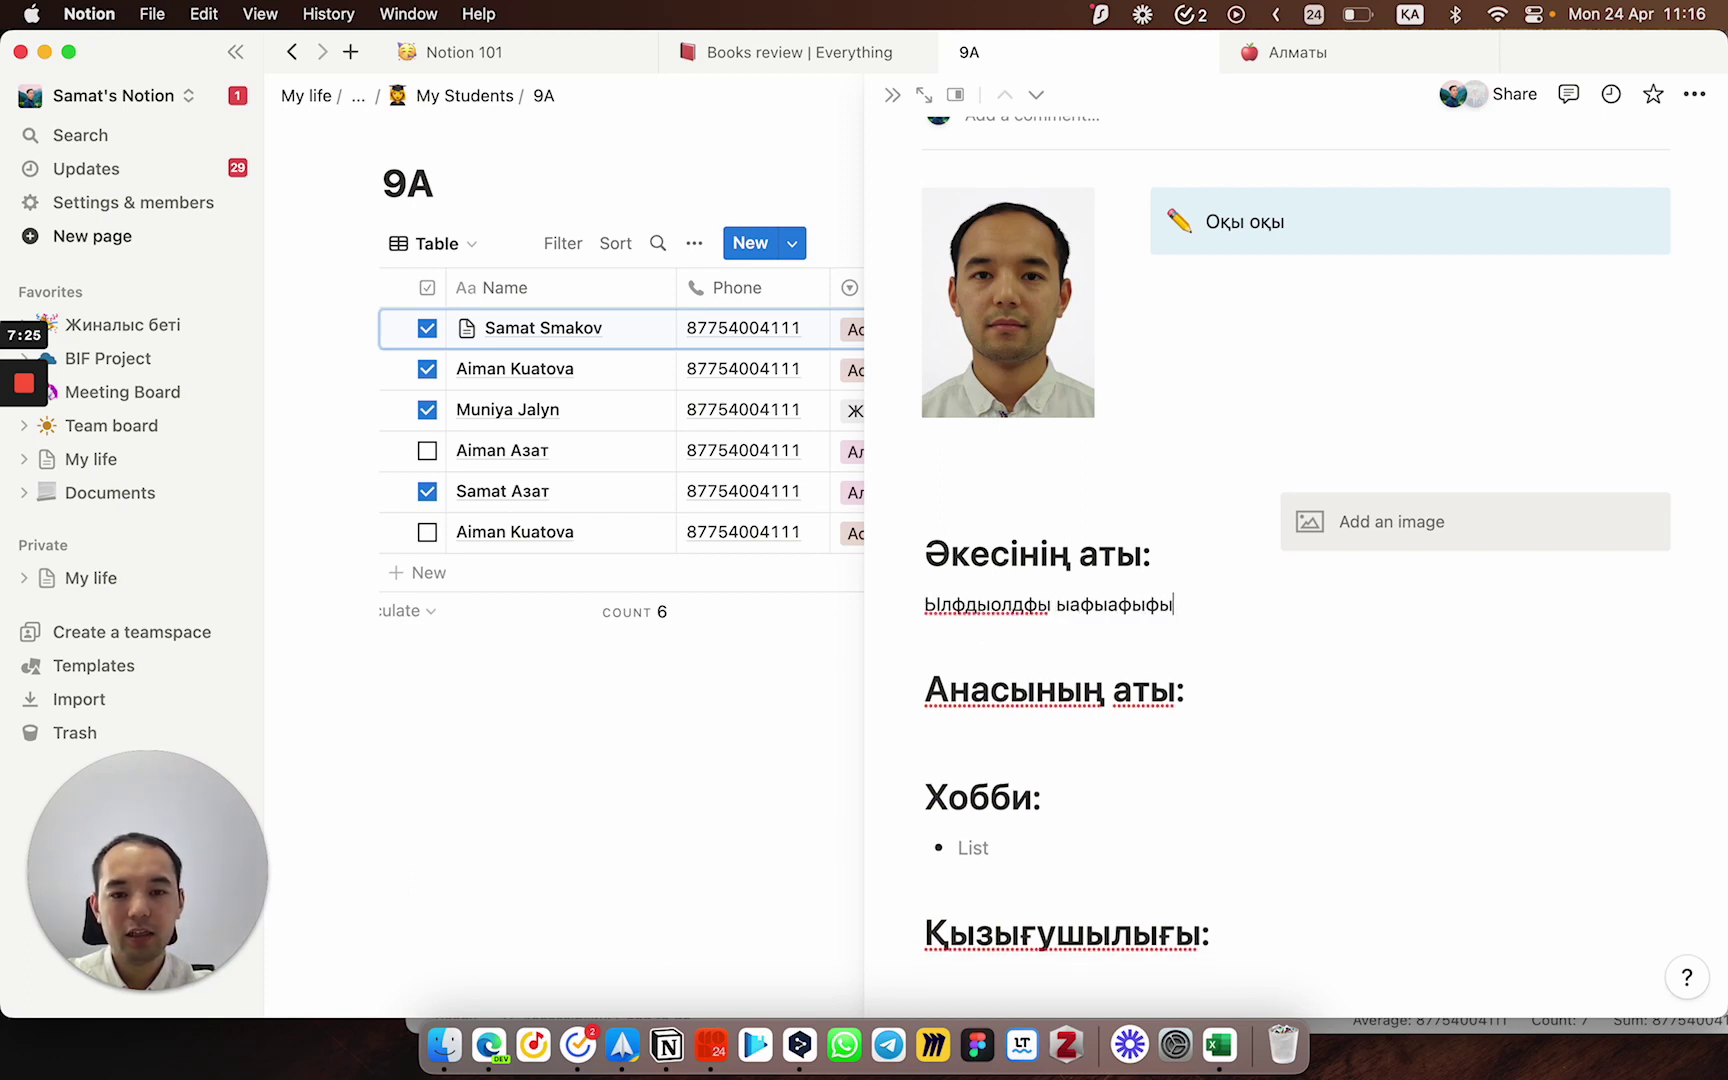
click(1211, 698)
key(Return)
text(фыавфы)
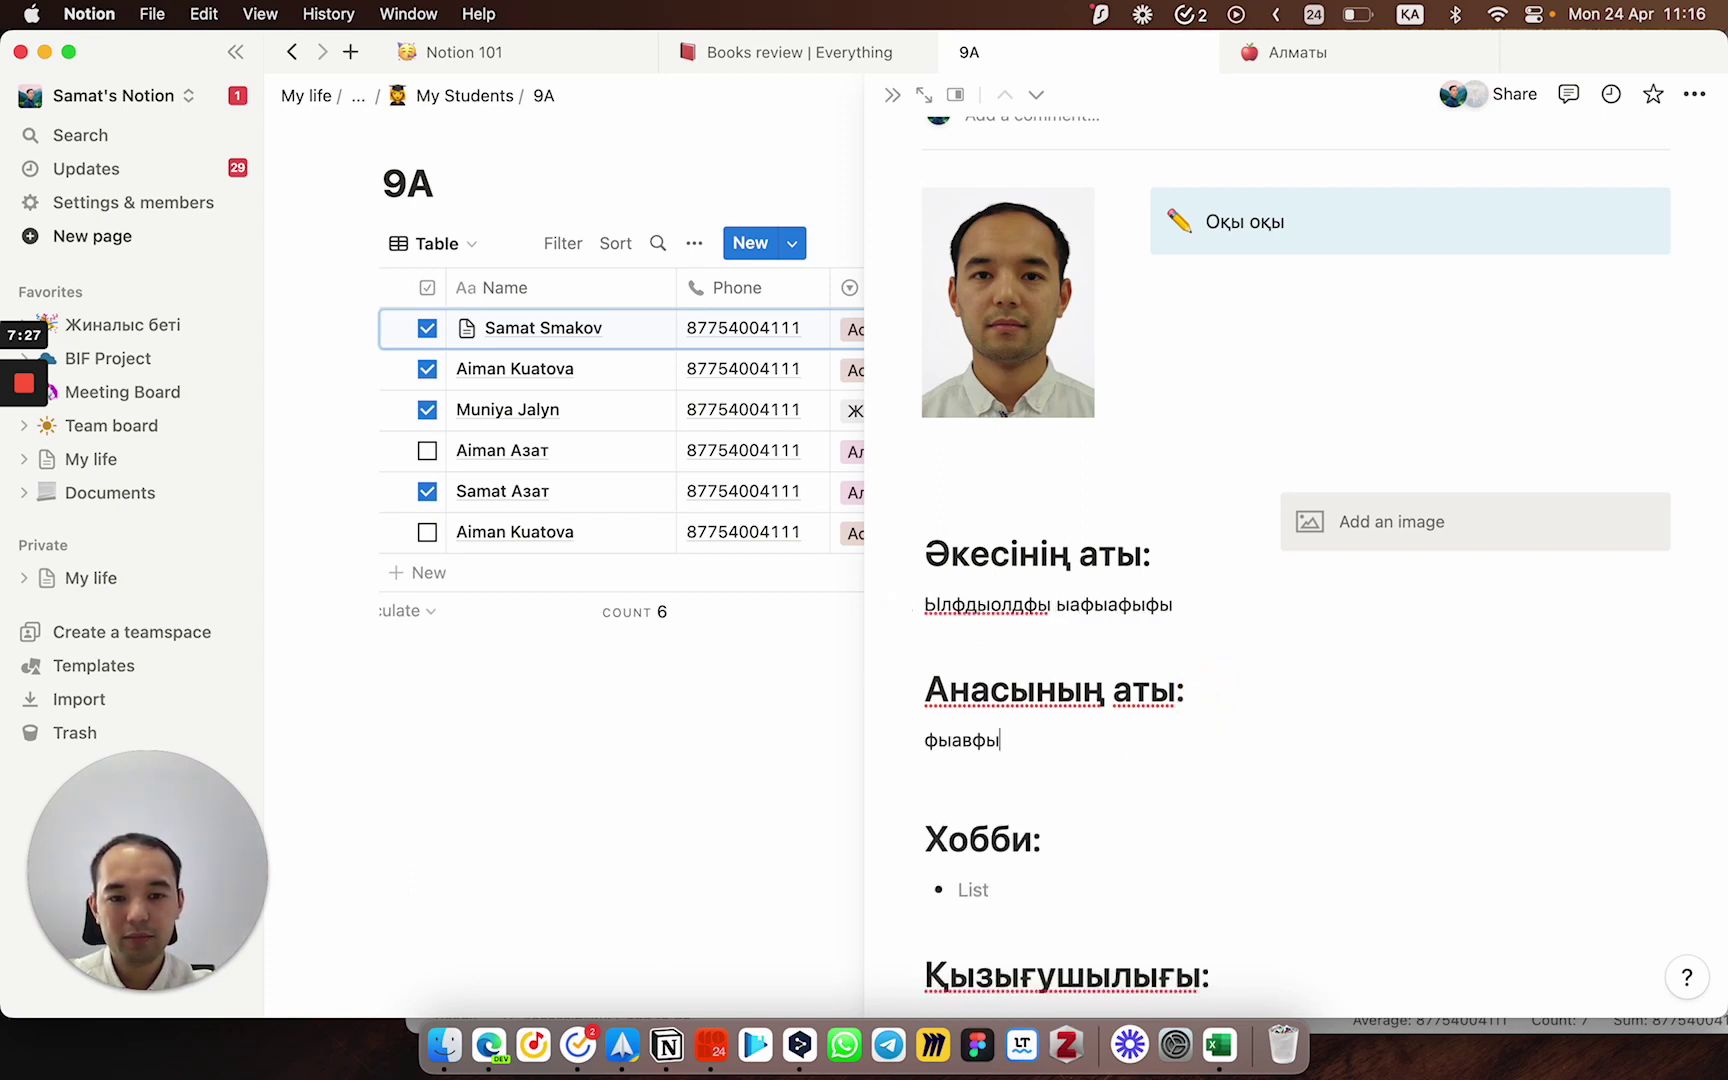
text(вфыафа)
key(Return)
text(фыафыафыафыа)
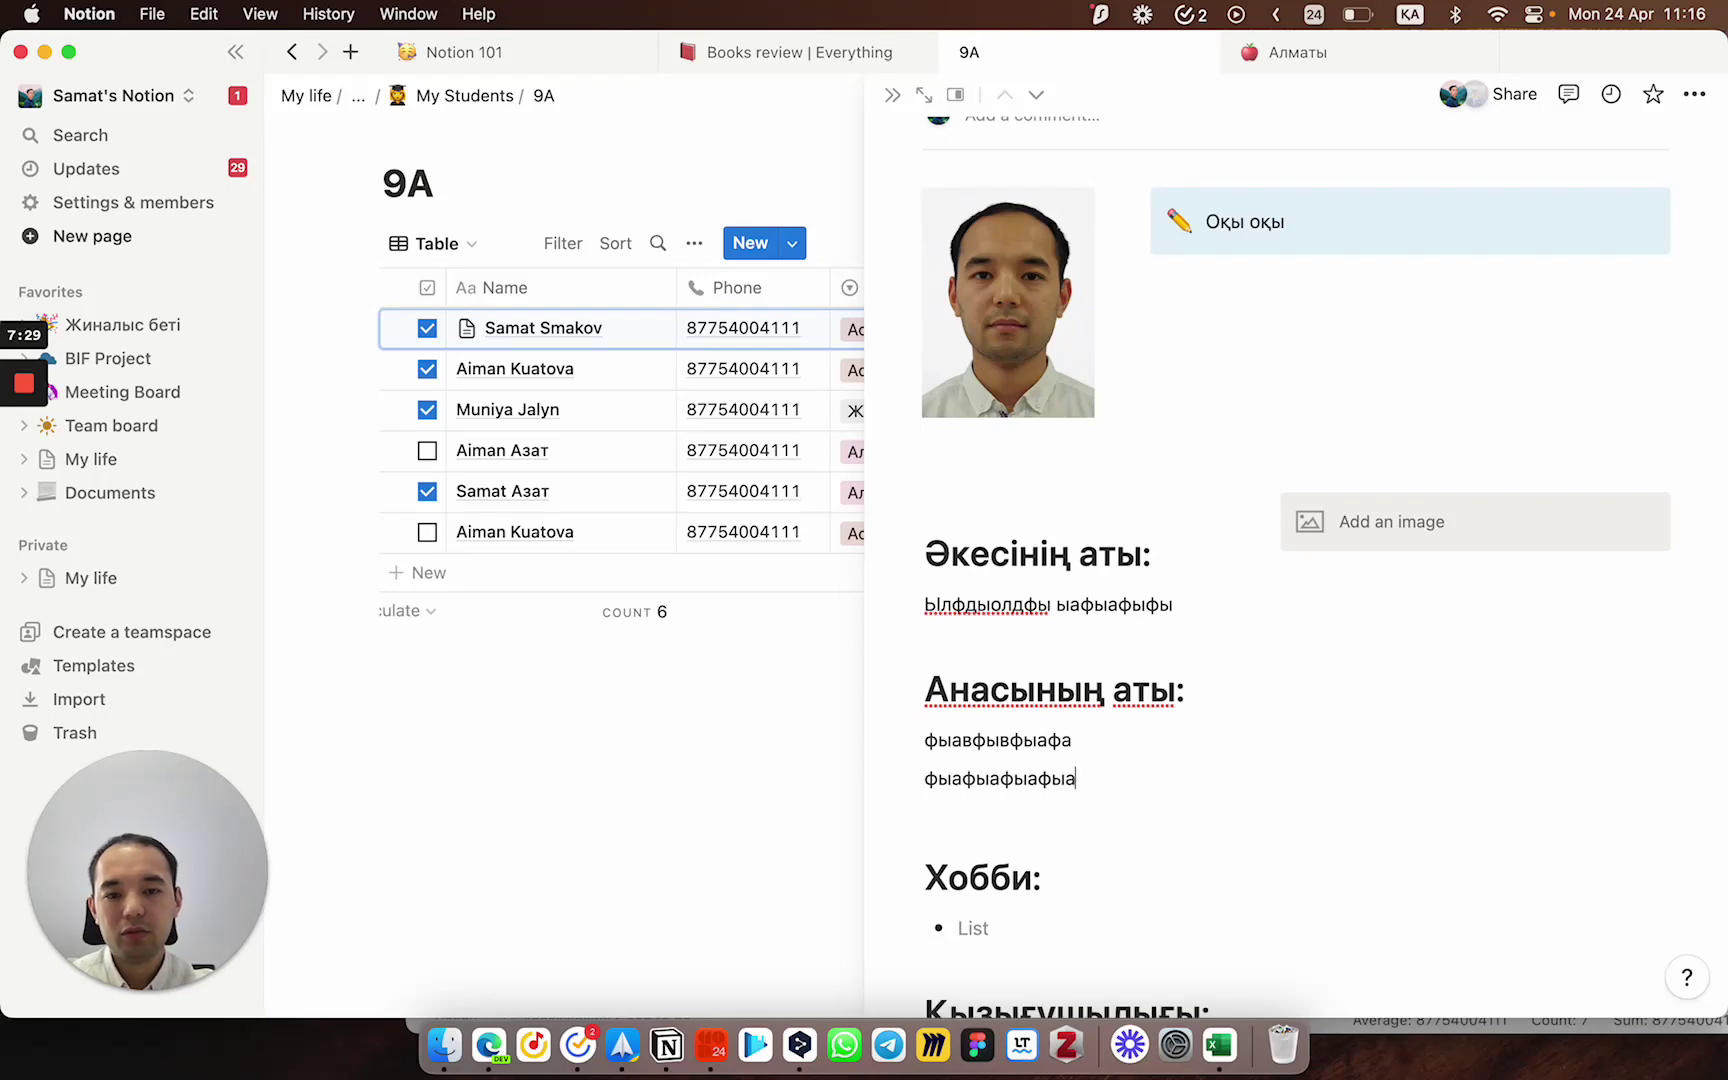
Step: Open the second student's page in the 9A table and apply the "Басты бет" template to it
scroll(1077, 670, down, 2)
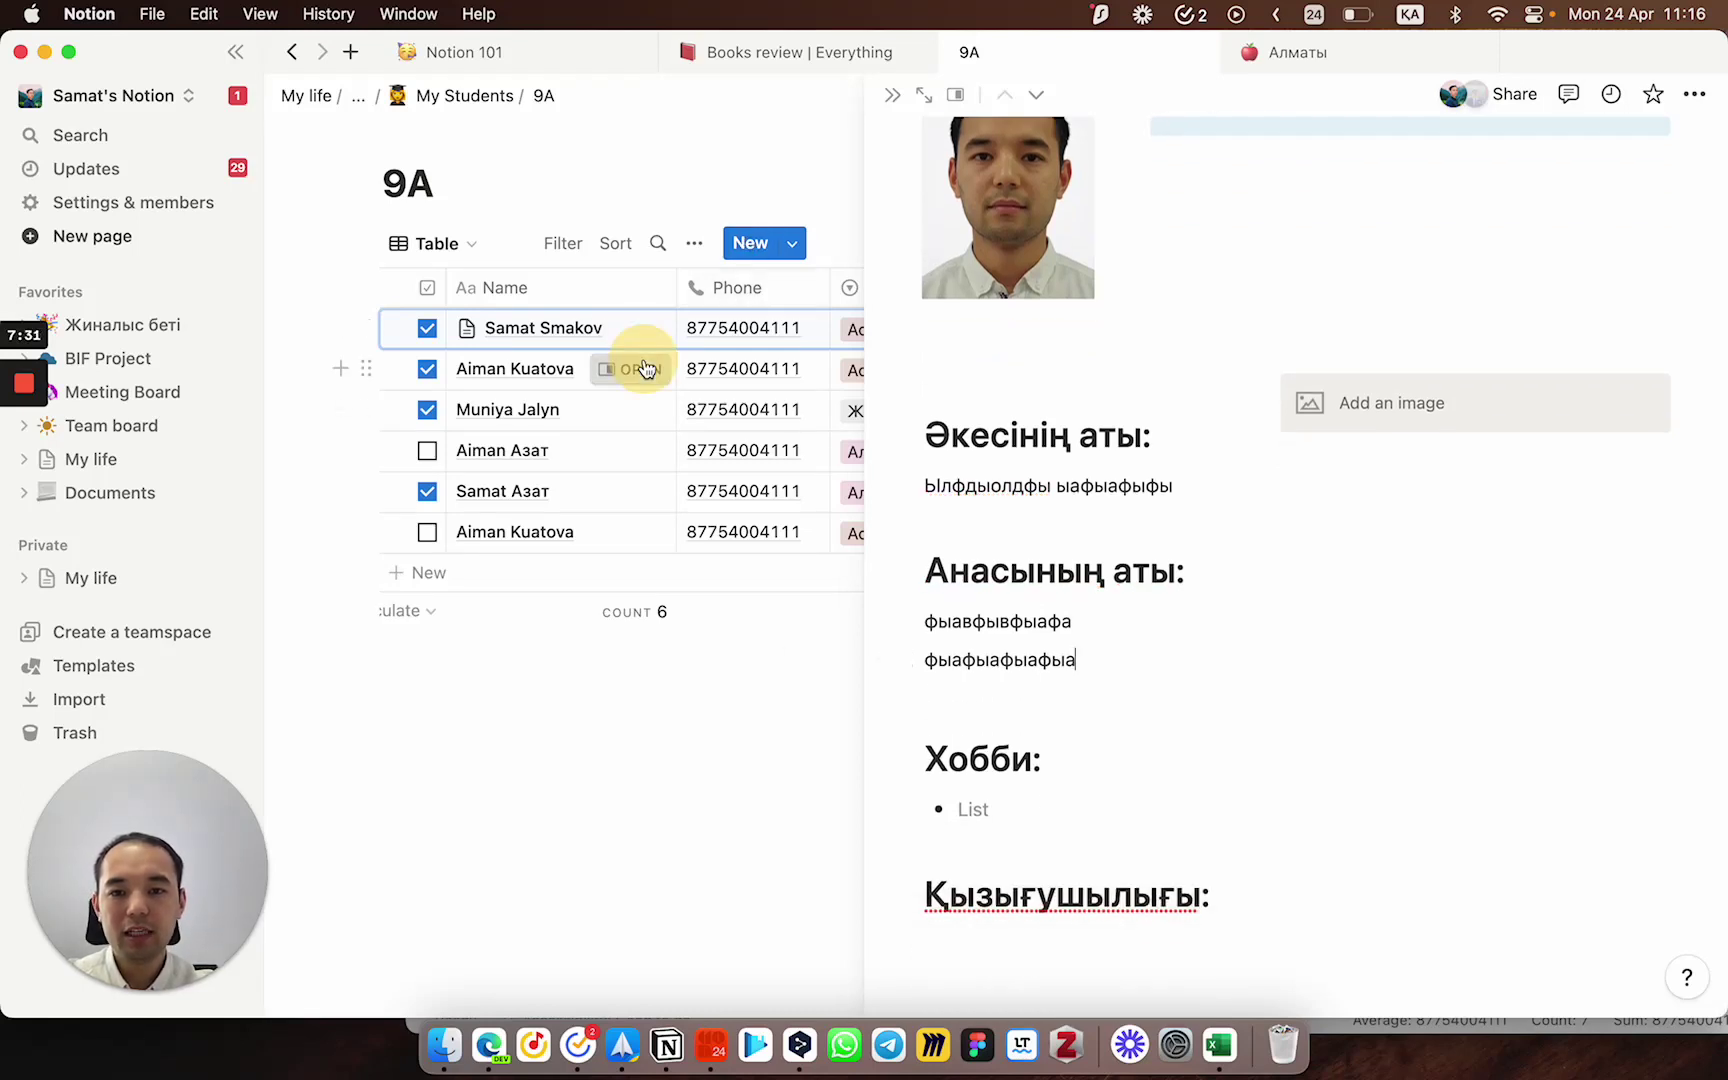
click(645, 369)
scroll(985, 798, down, 5)
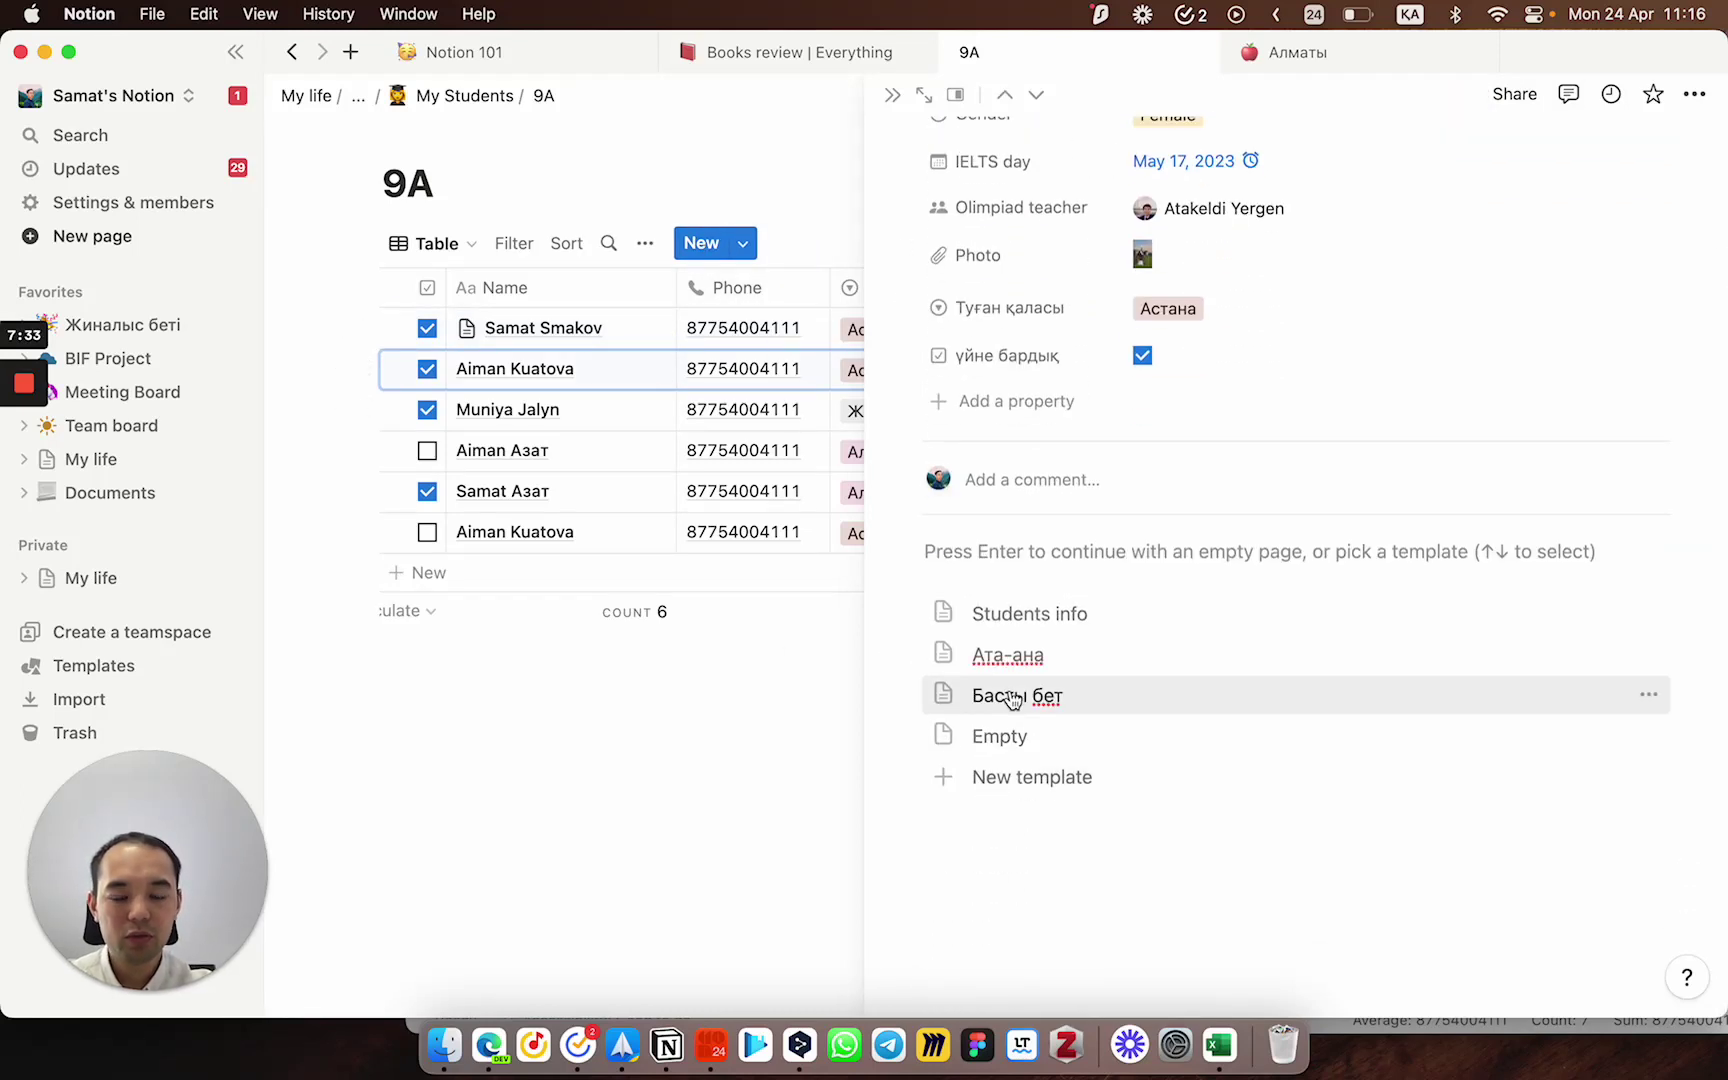
click(1013, 697)
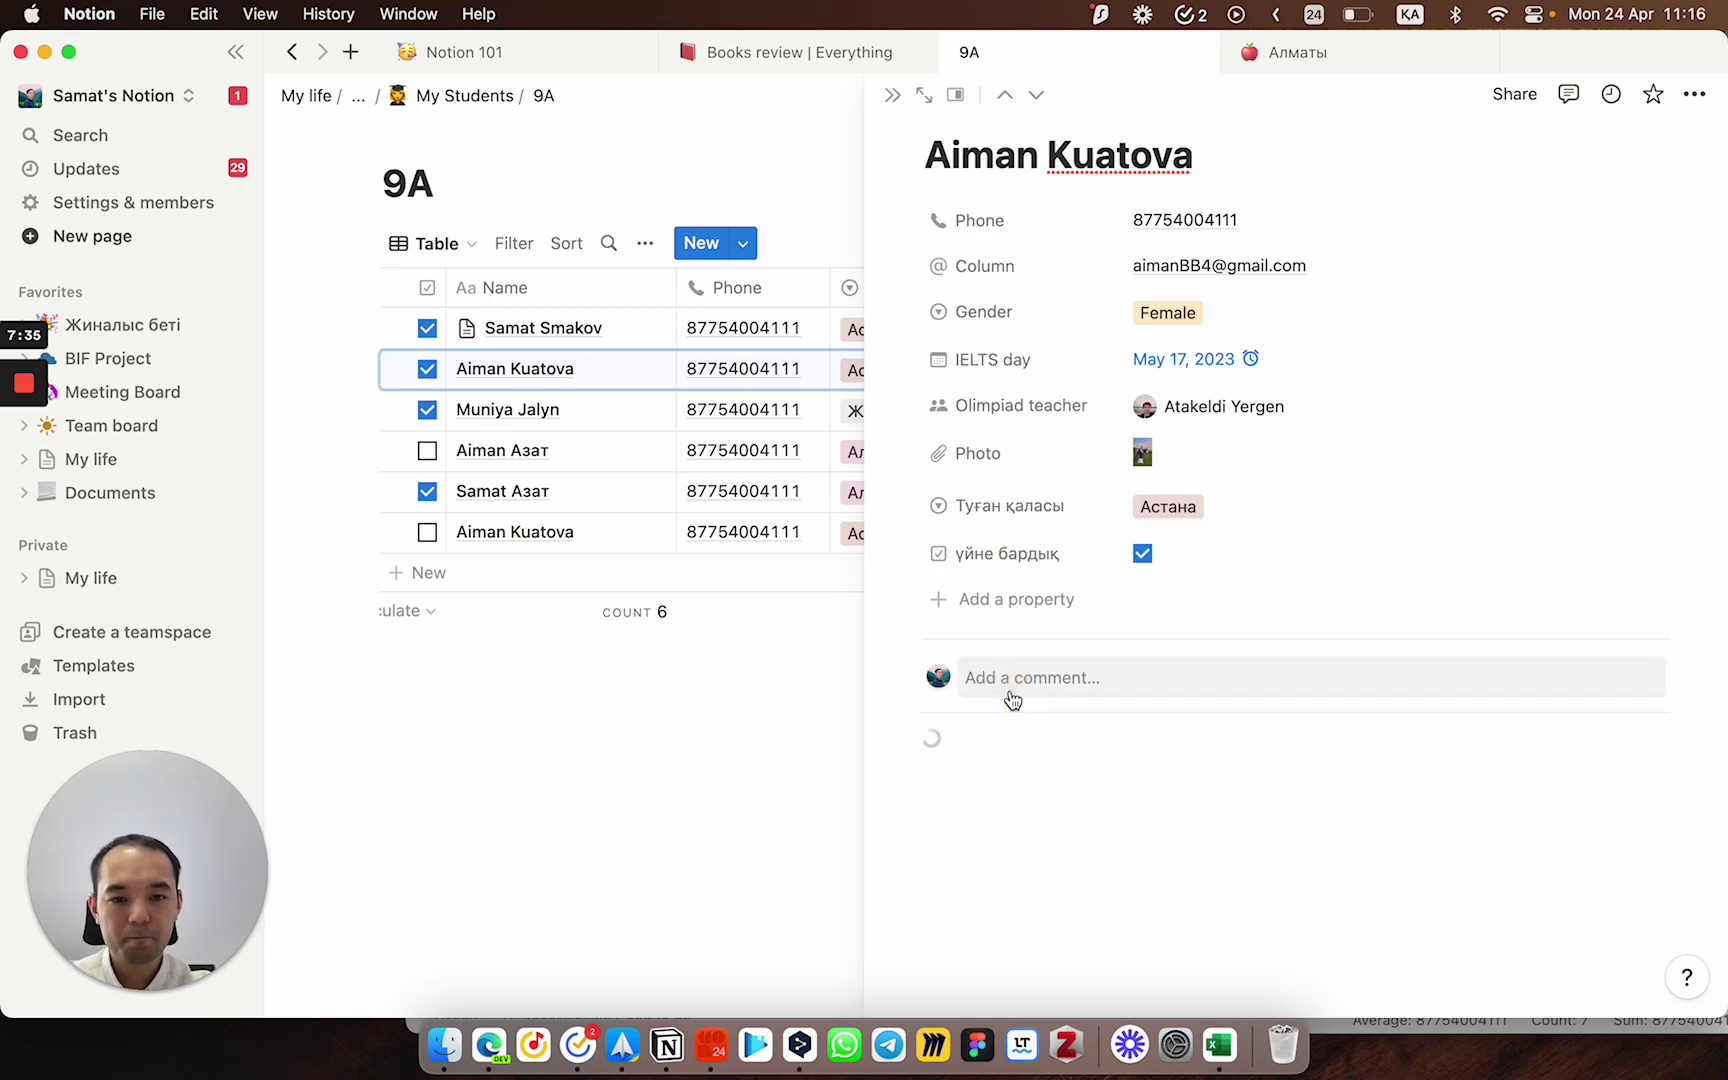
scroll(1013, 697, down, 4)
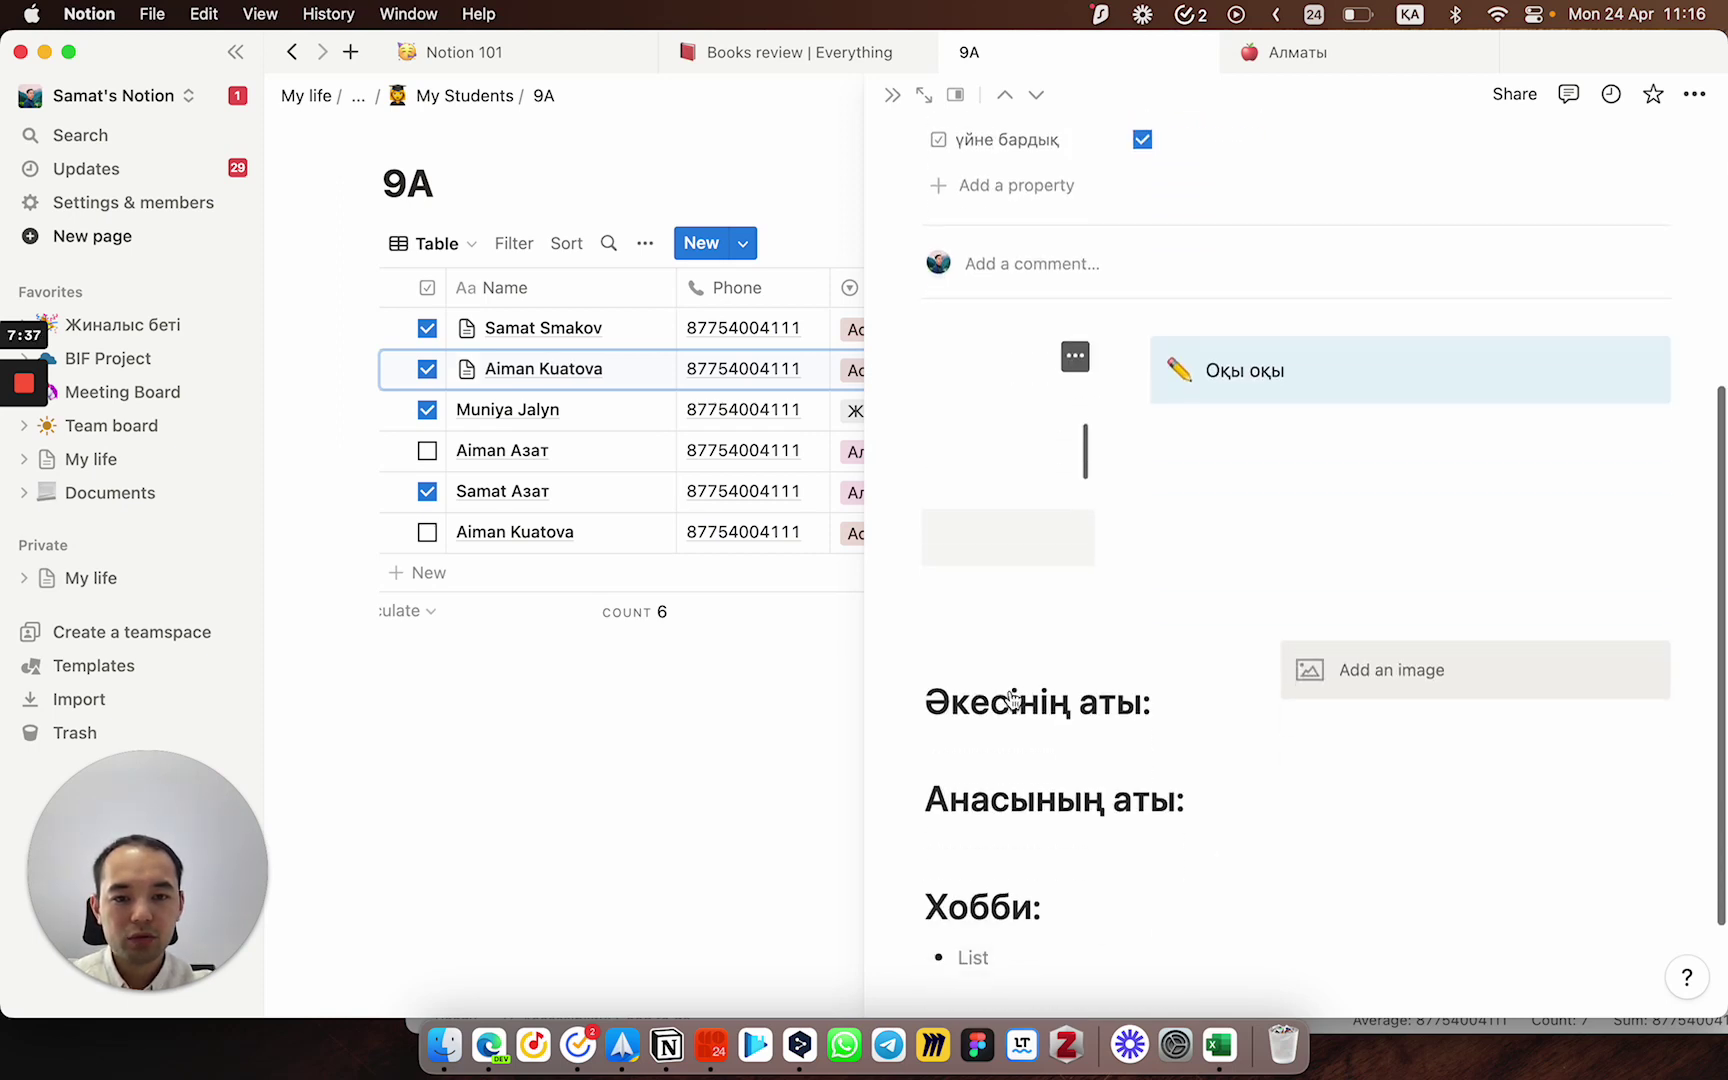
Step: Fill the list under "Хобби:" with two bullet items, "вамвап" and "вапвапв"
scroll(1013, 697, down, 2)
click(981, 788)
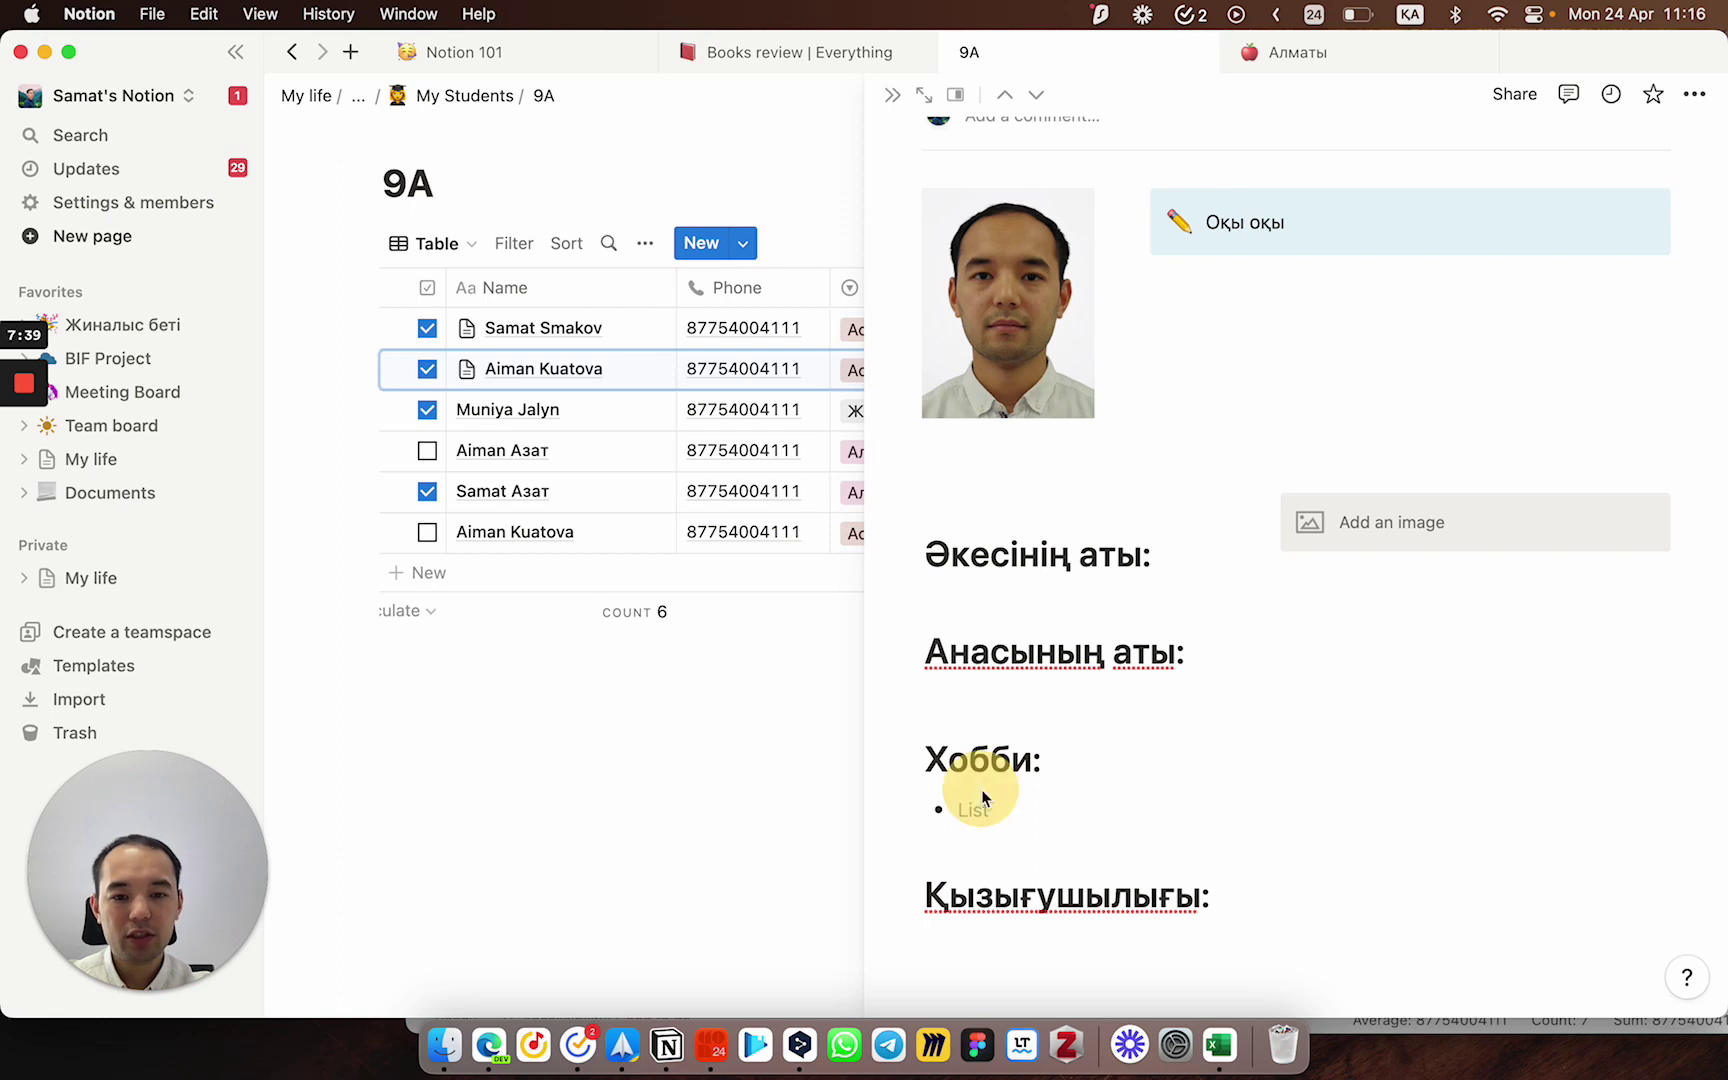
text(вамвап)
key(Return)
text(вапвапв)
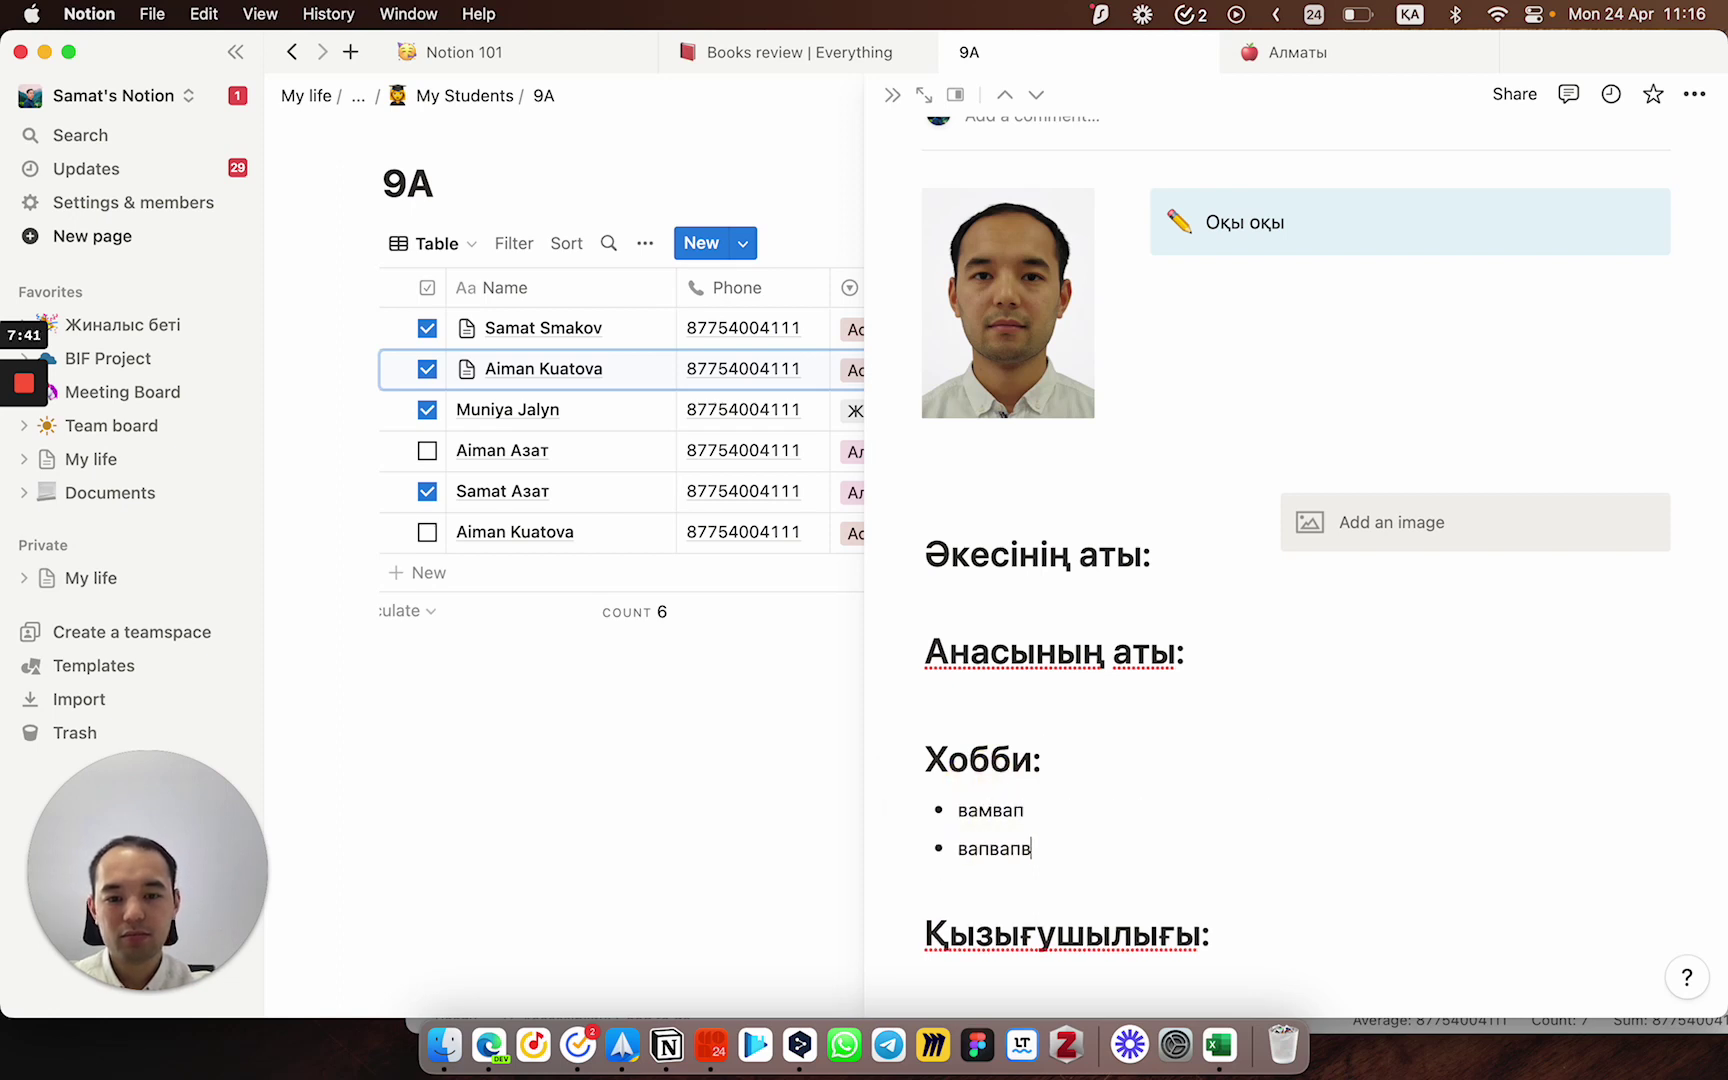
Step: Add a third bullet item, "вапвап", under "Хобби:" and close the second student's page
key(Return)
text(вапвап)
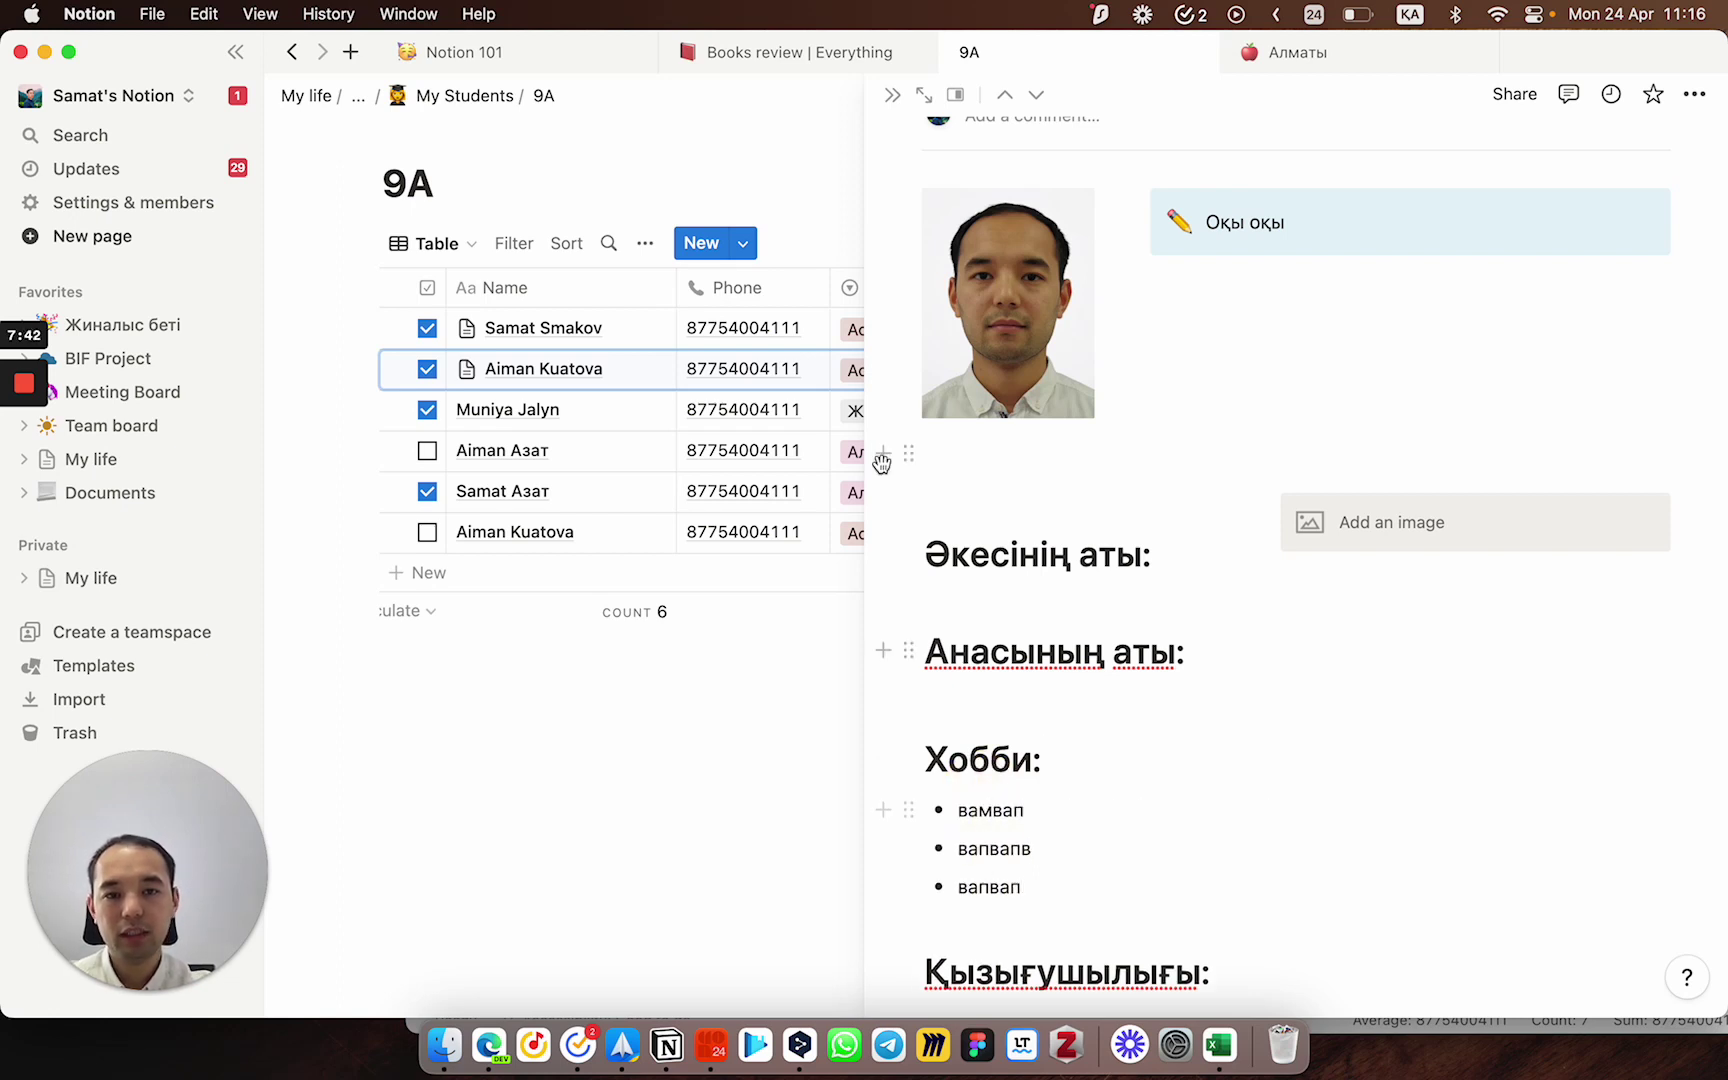
click(892, 94)
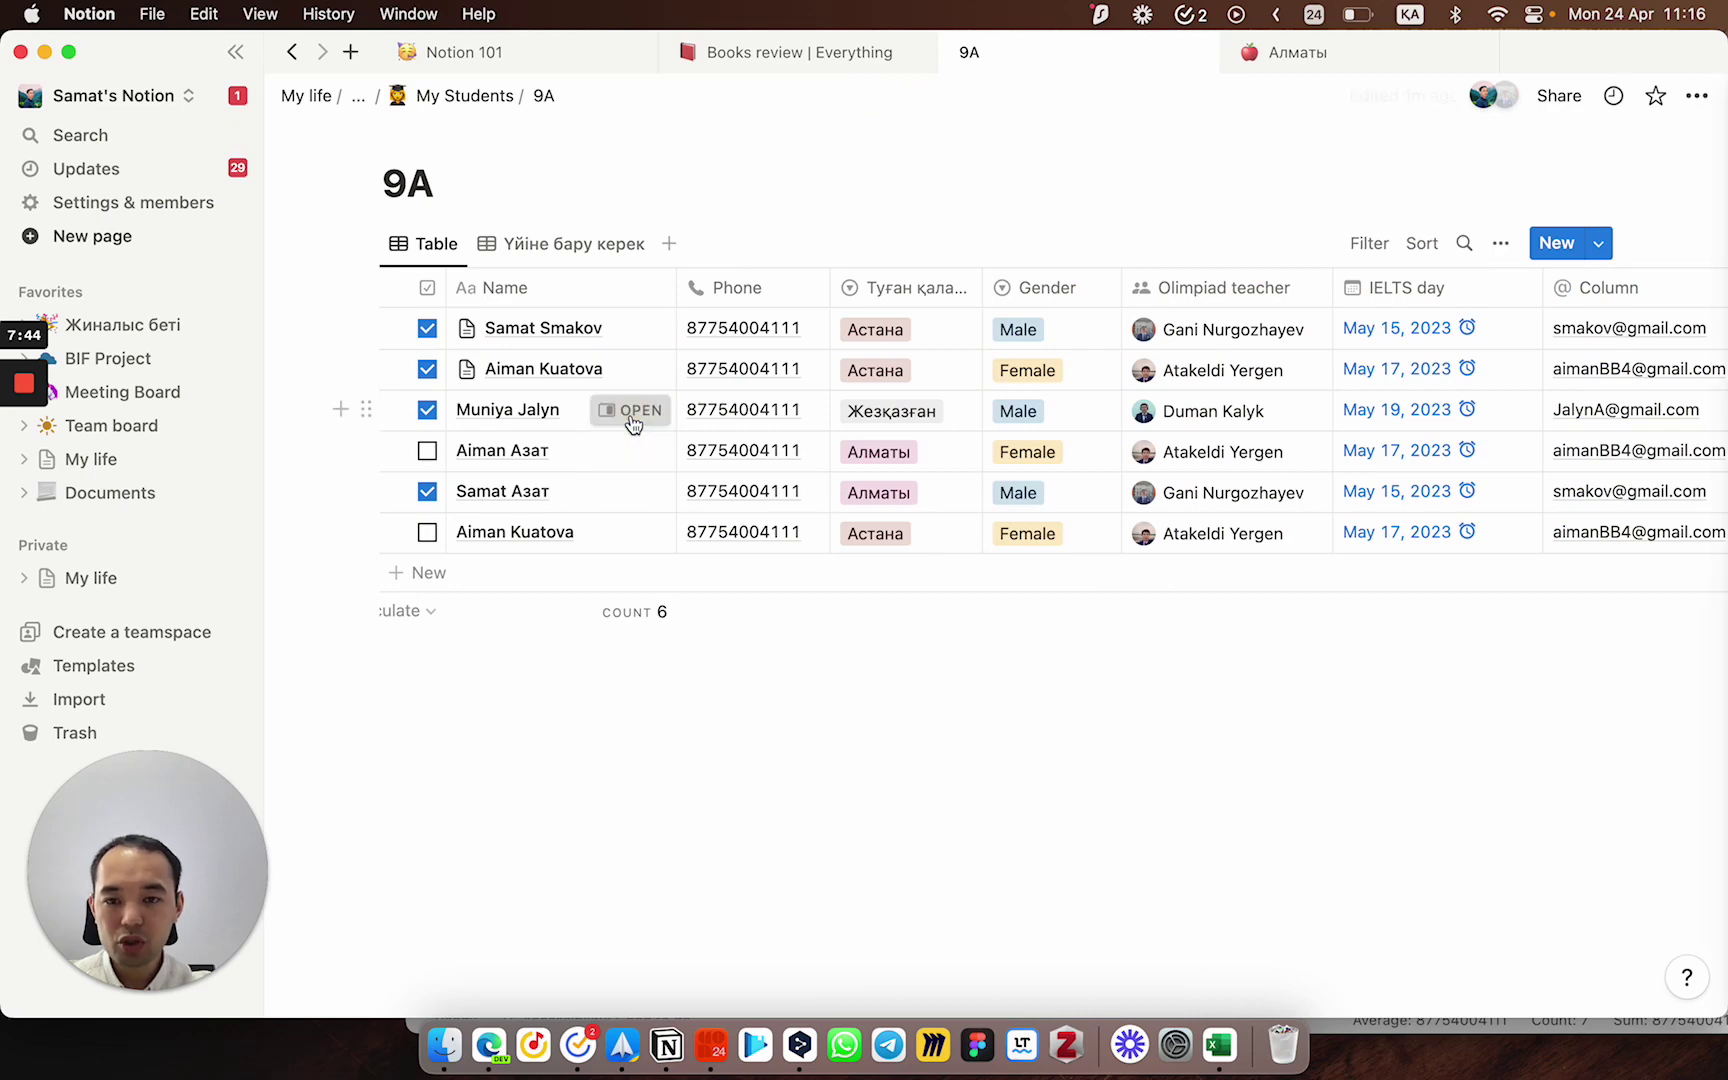
Step: Examine the template choices on the third and fourth students' pages and in the template list for 9A
click(628, 409)
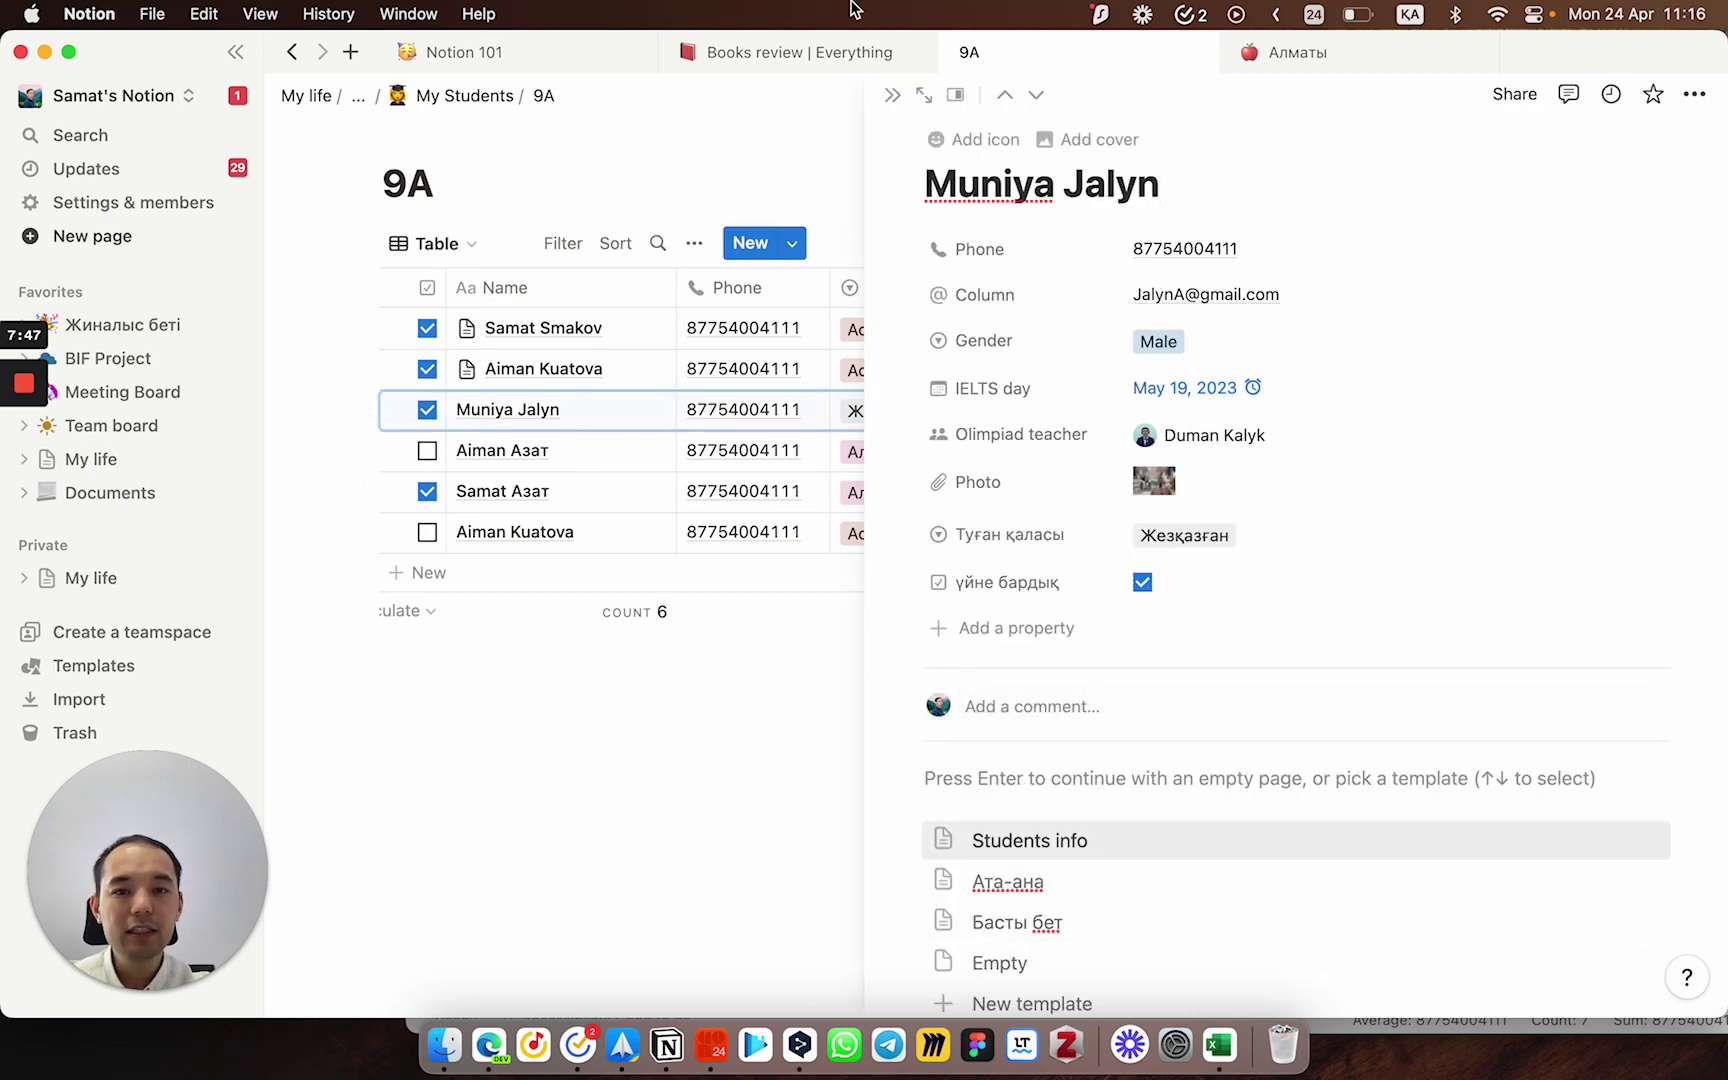
click(892, 95)
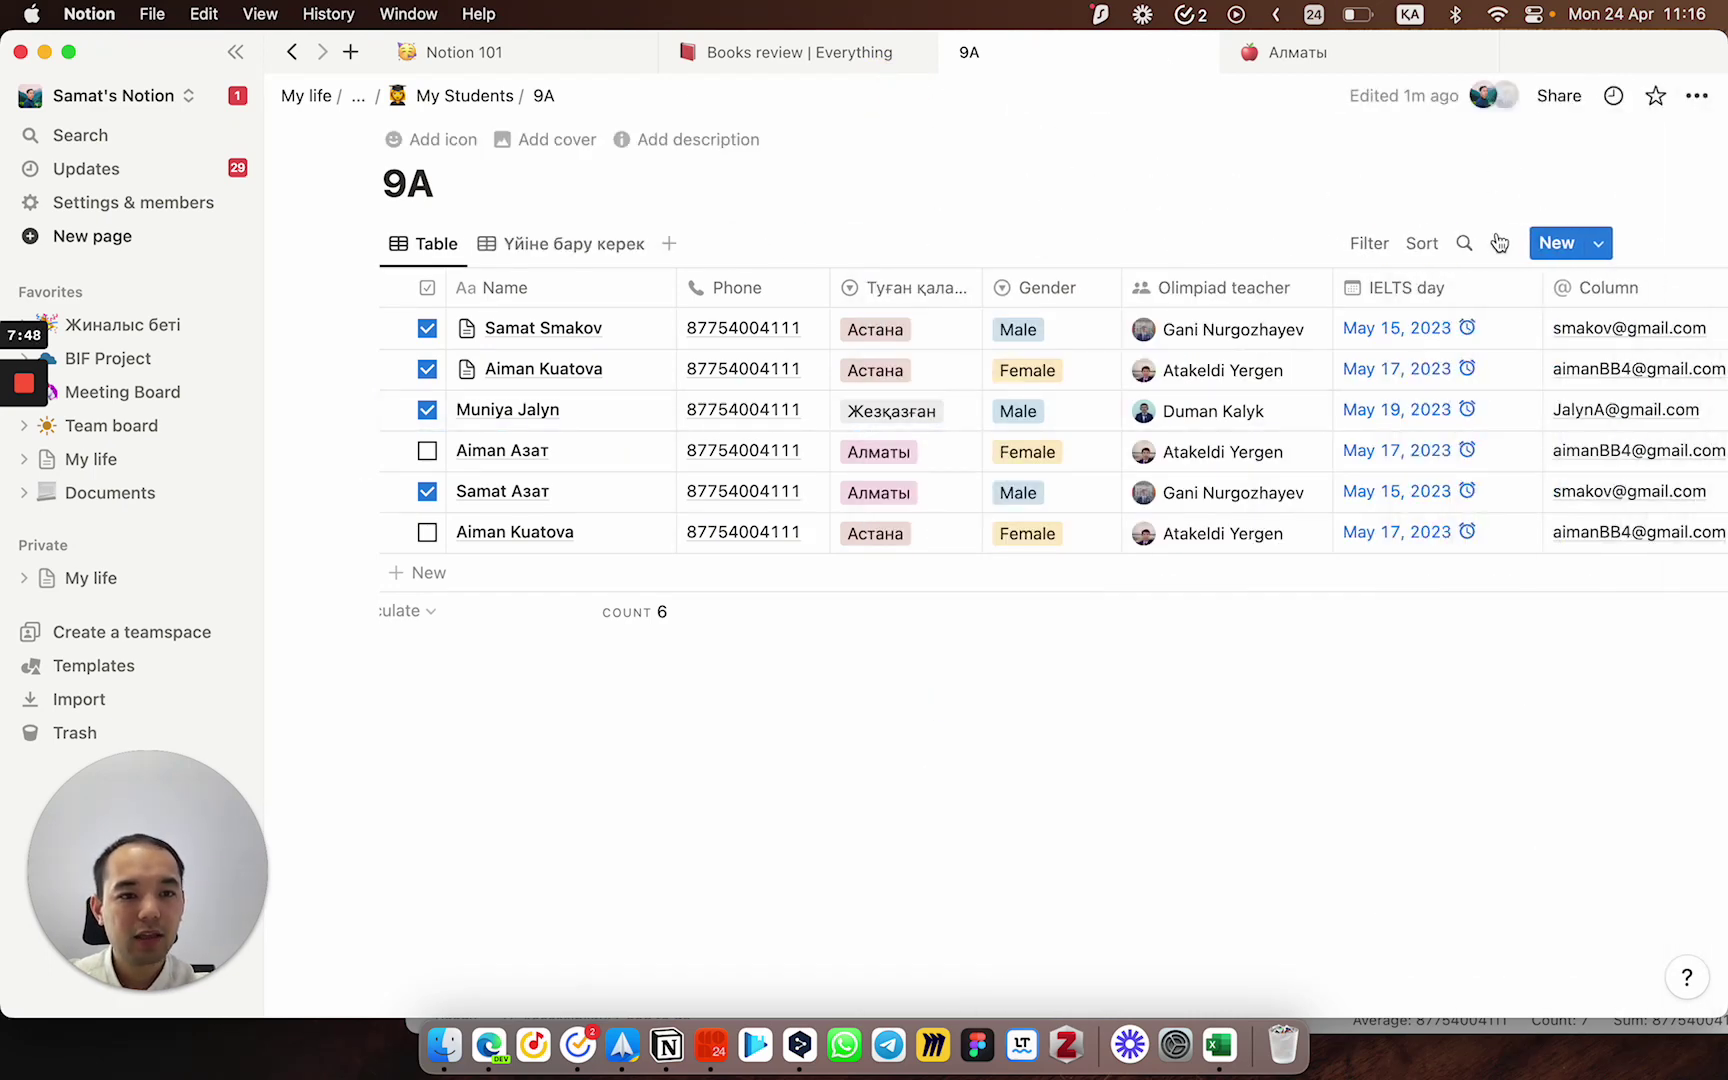
click(1598, 243)
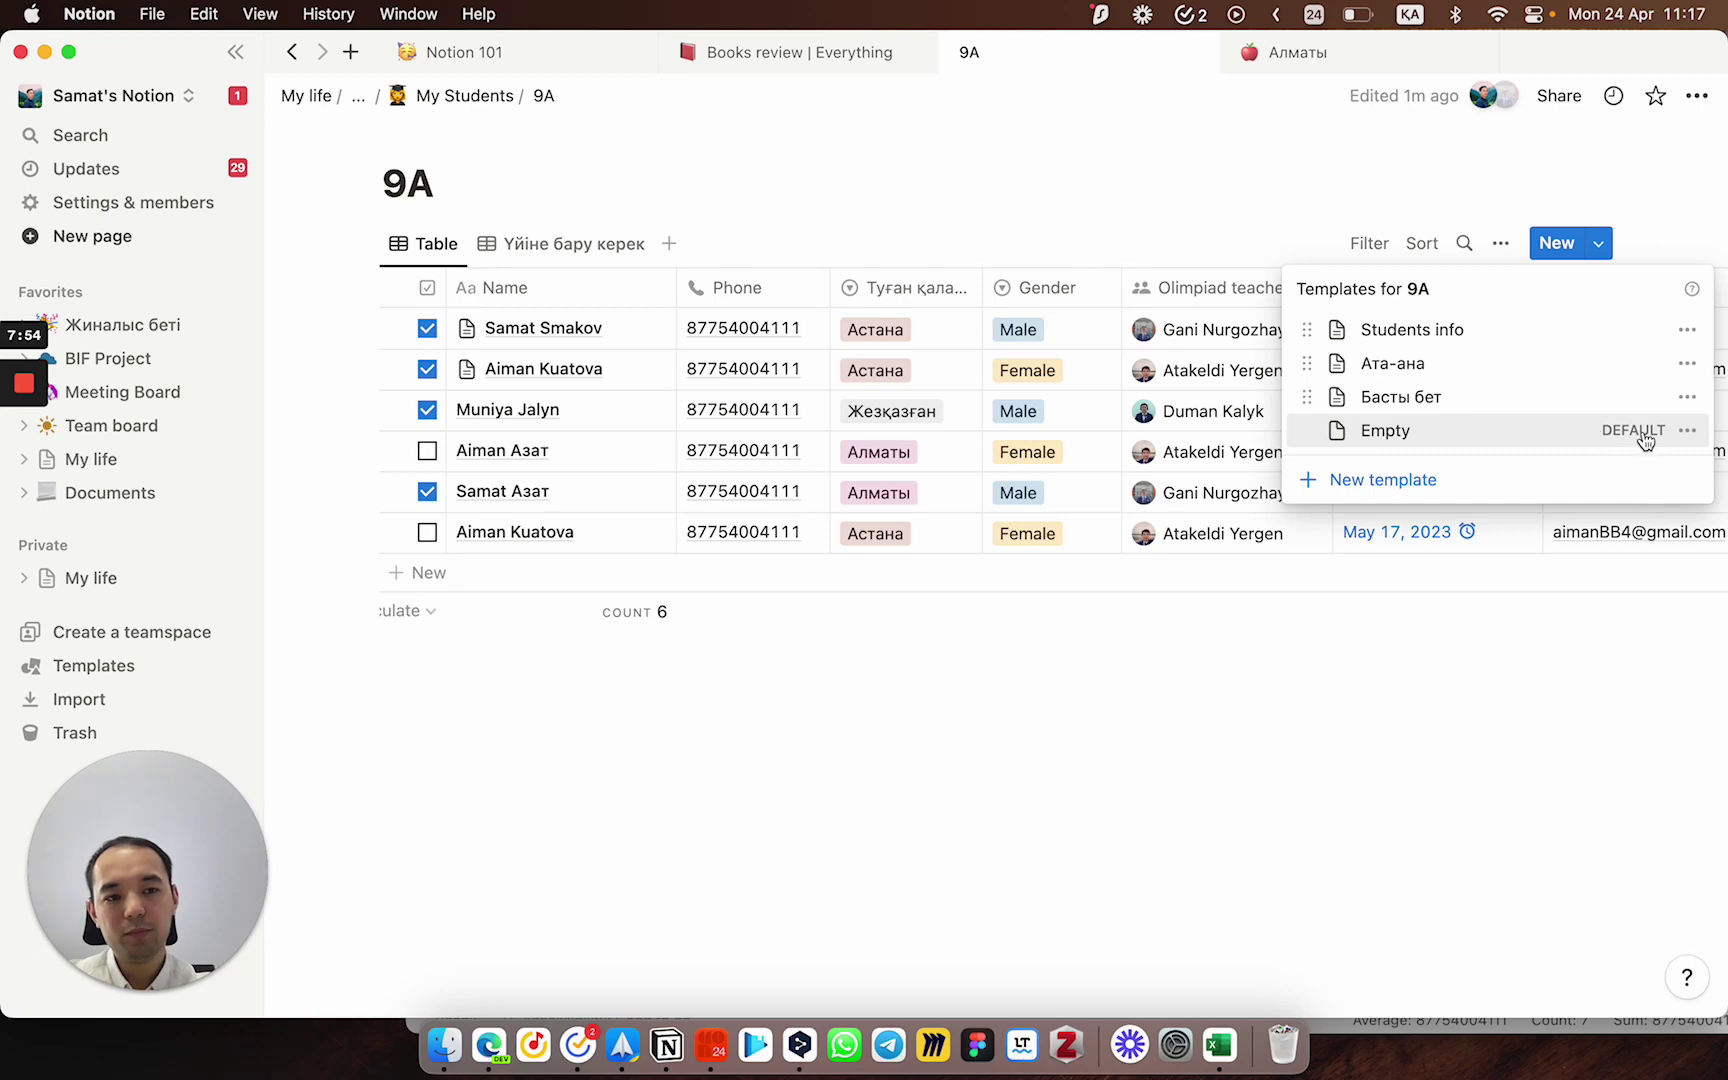
click(660, 440)
click(653, 453)
scroll(1140, 704, down, 3)
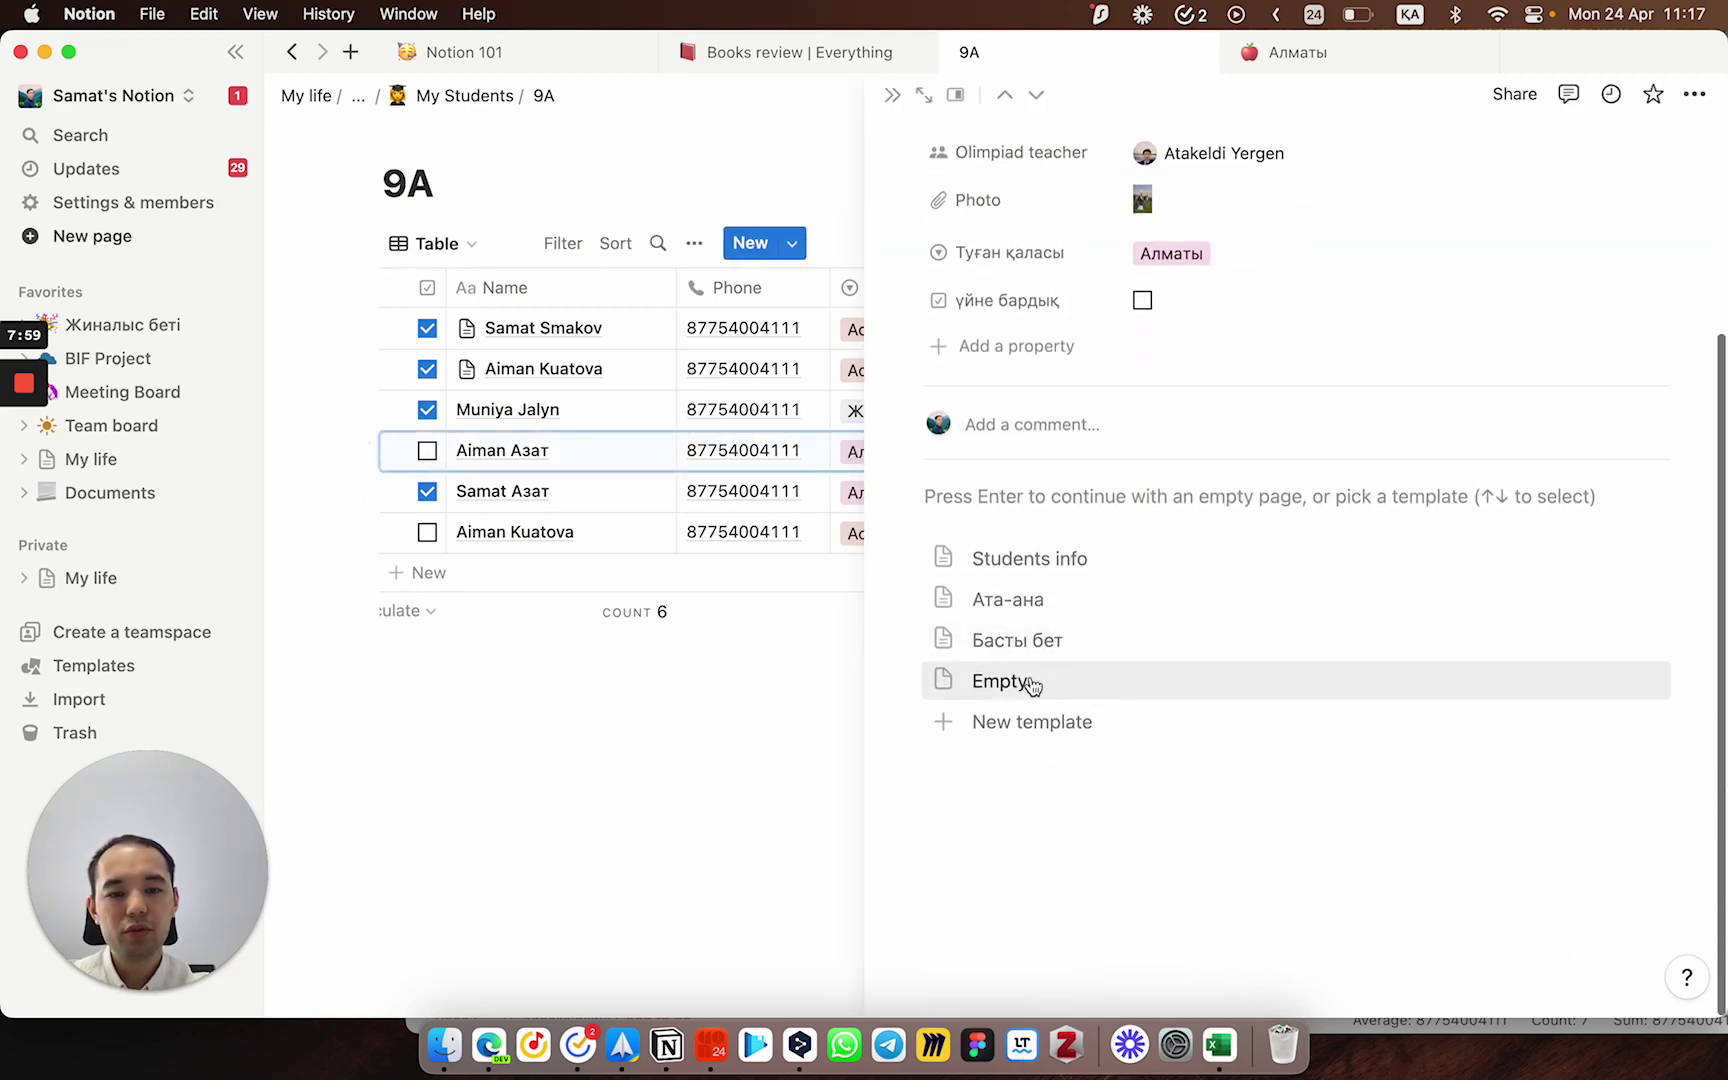
click(893, 95)
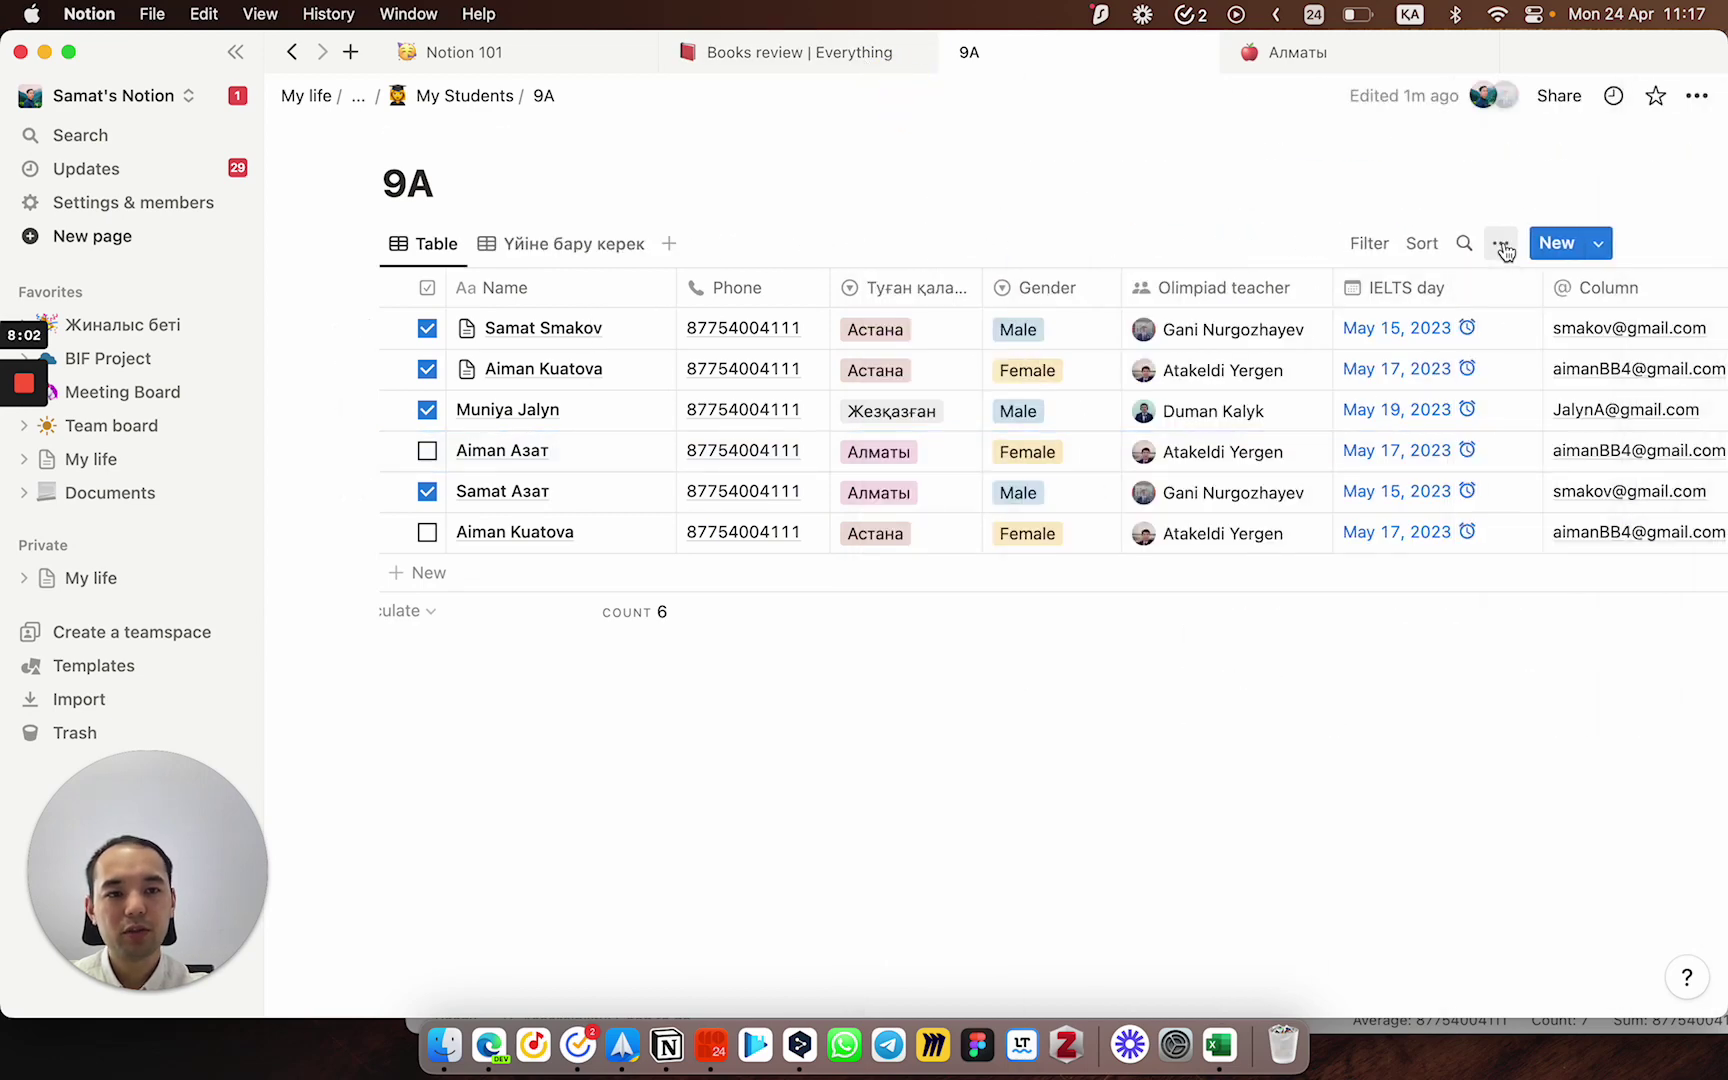
Step: Set the "Басты бет" template as the default for all views in 9A
click(1592, 248)
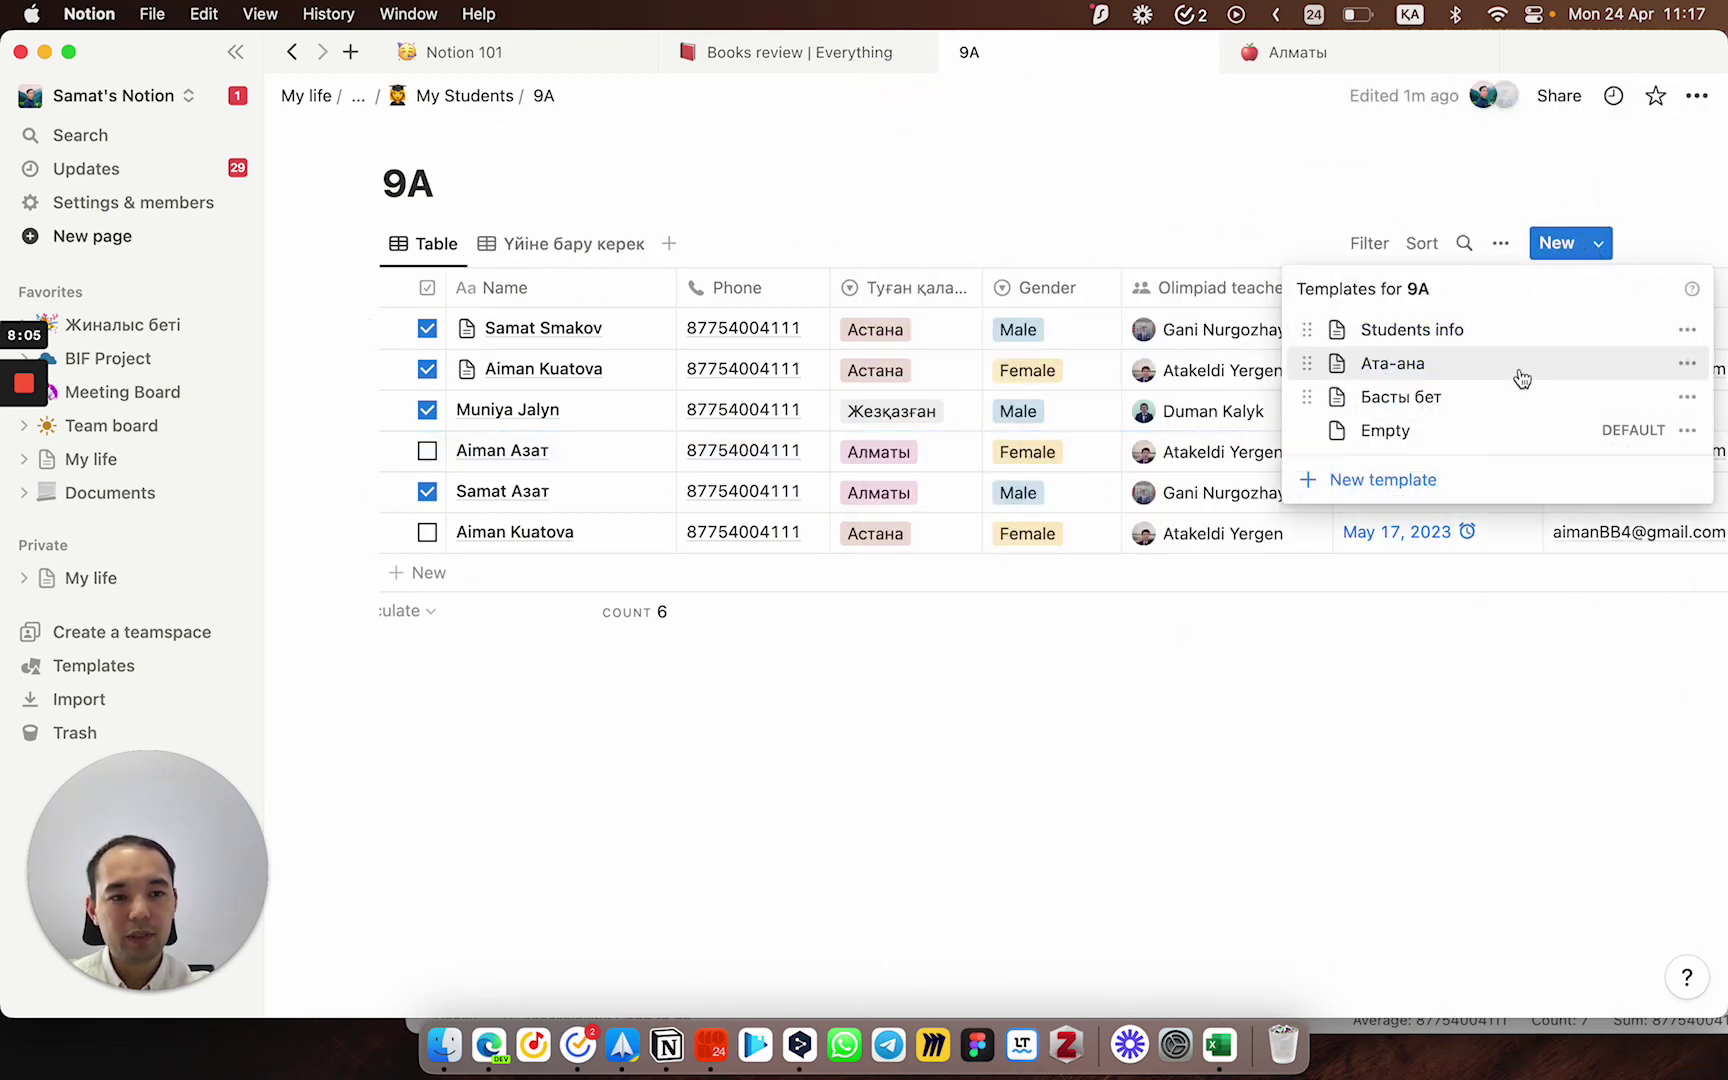
click(1692, 398)
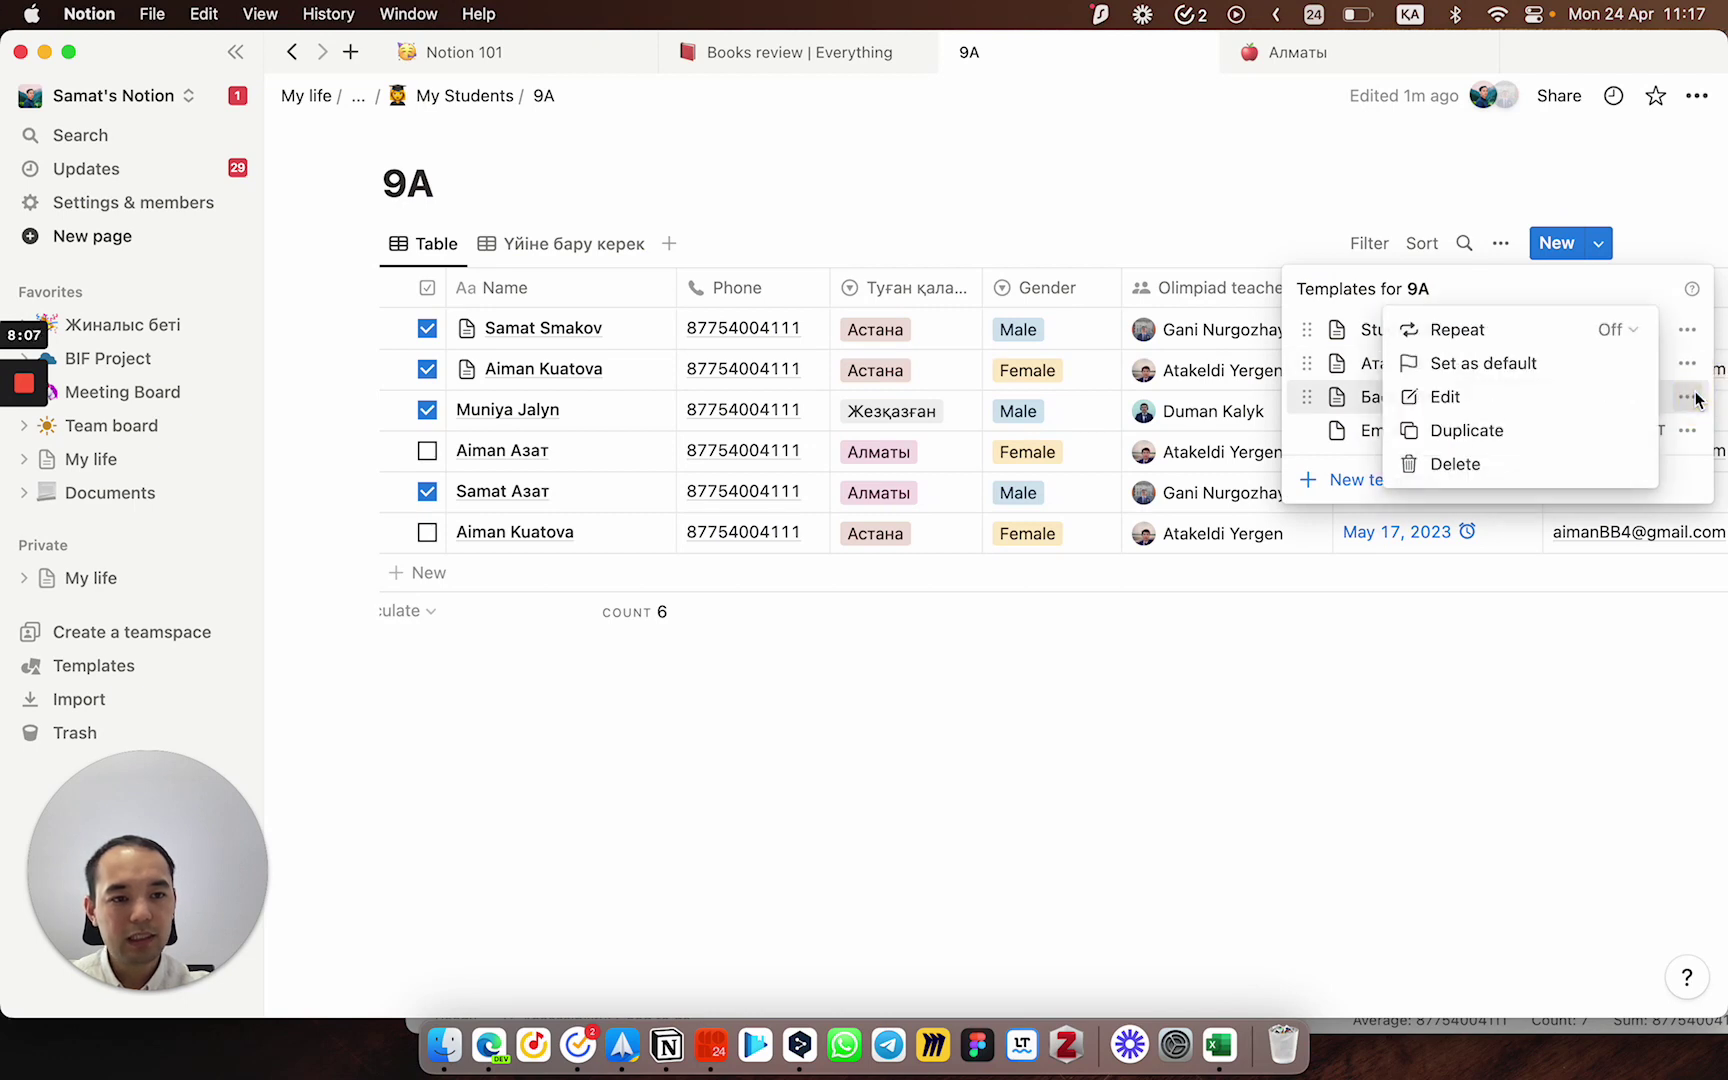
click(1690, 400)
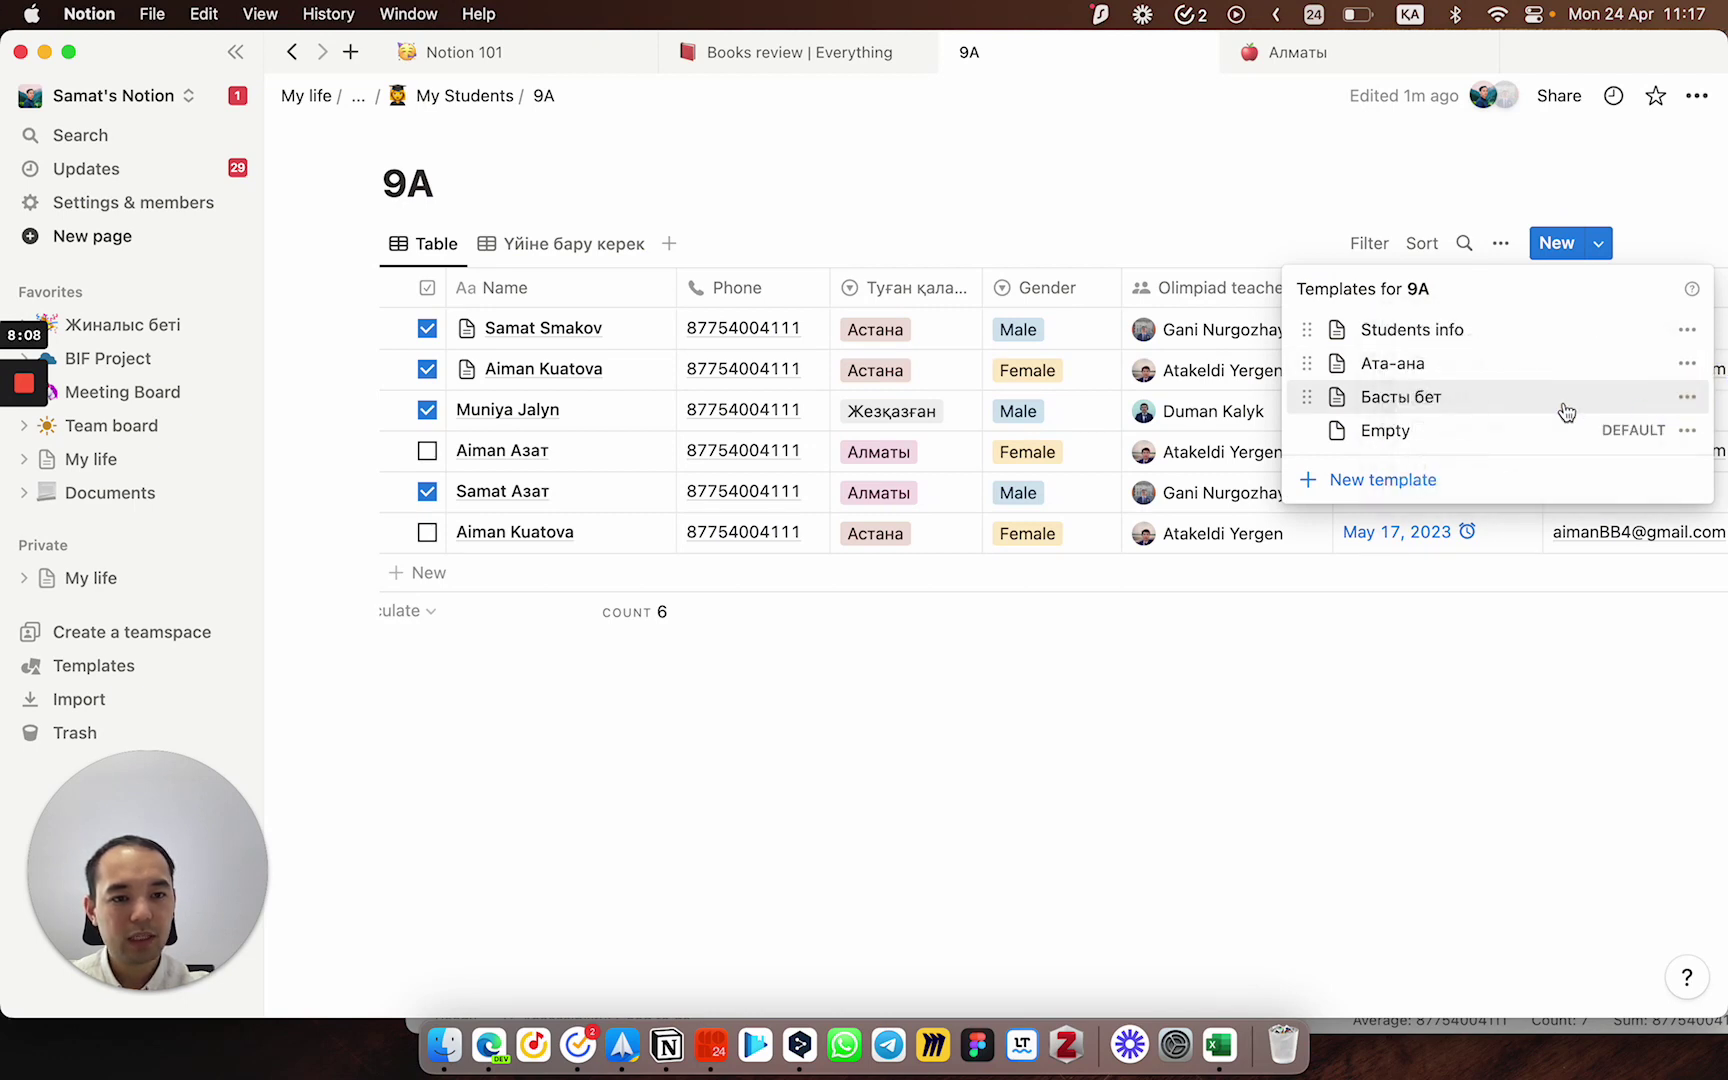
click(1688, 400)
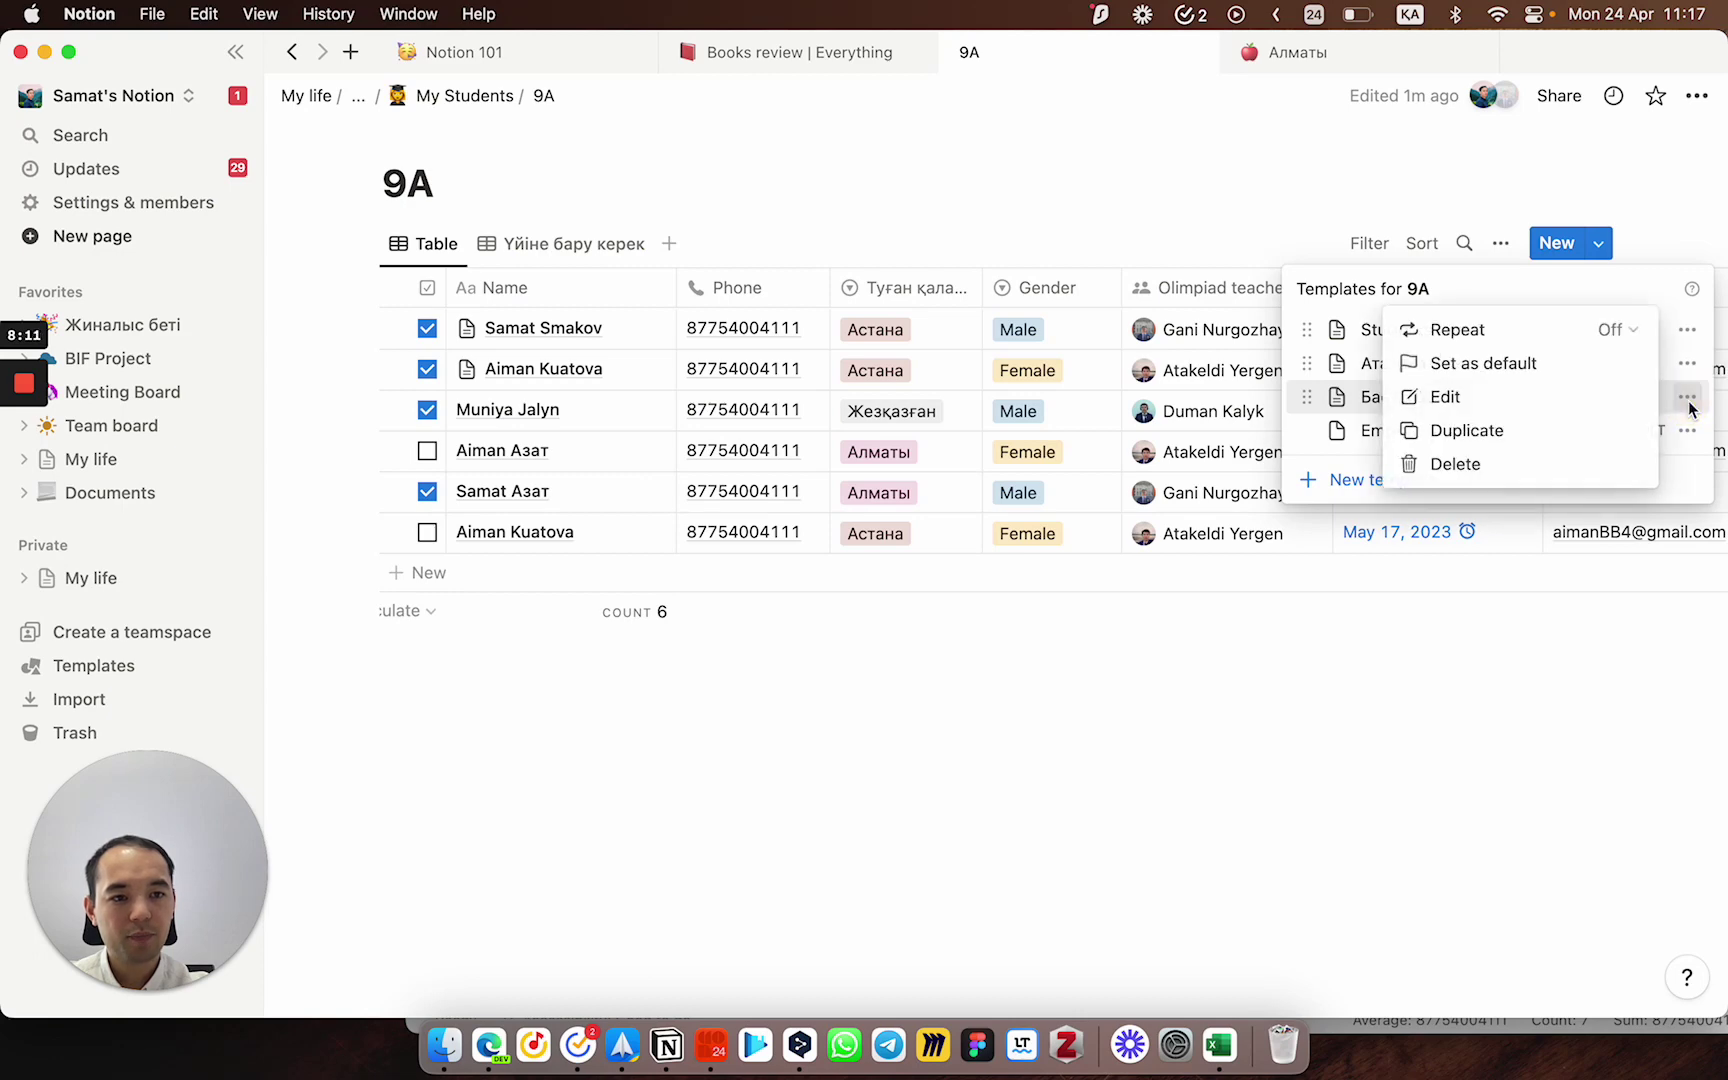
click(1540, 370)
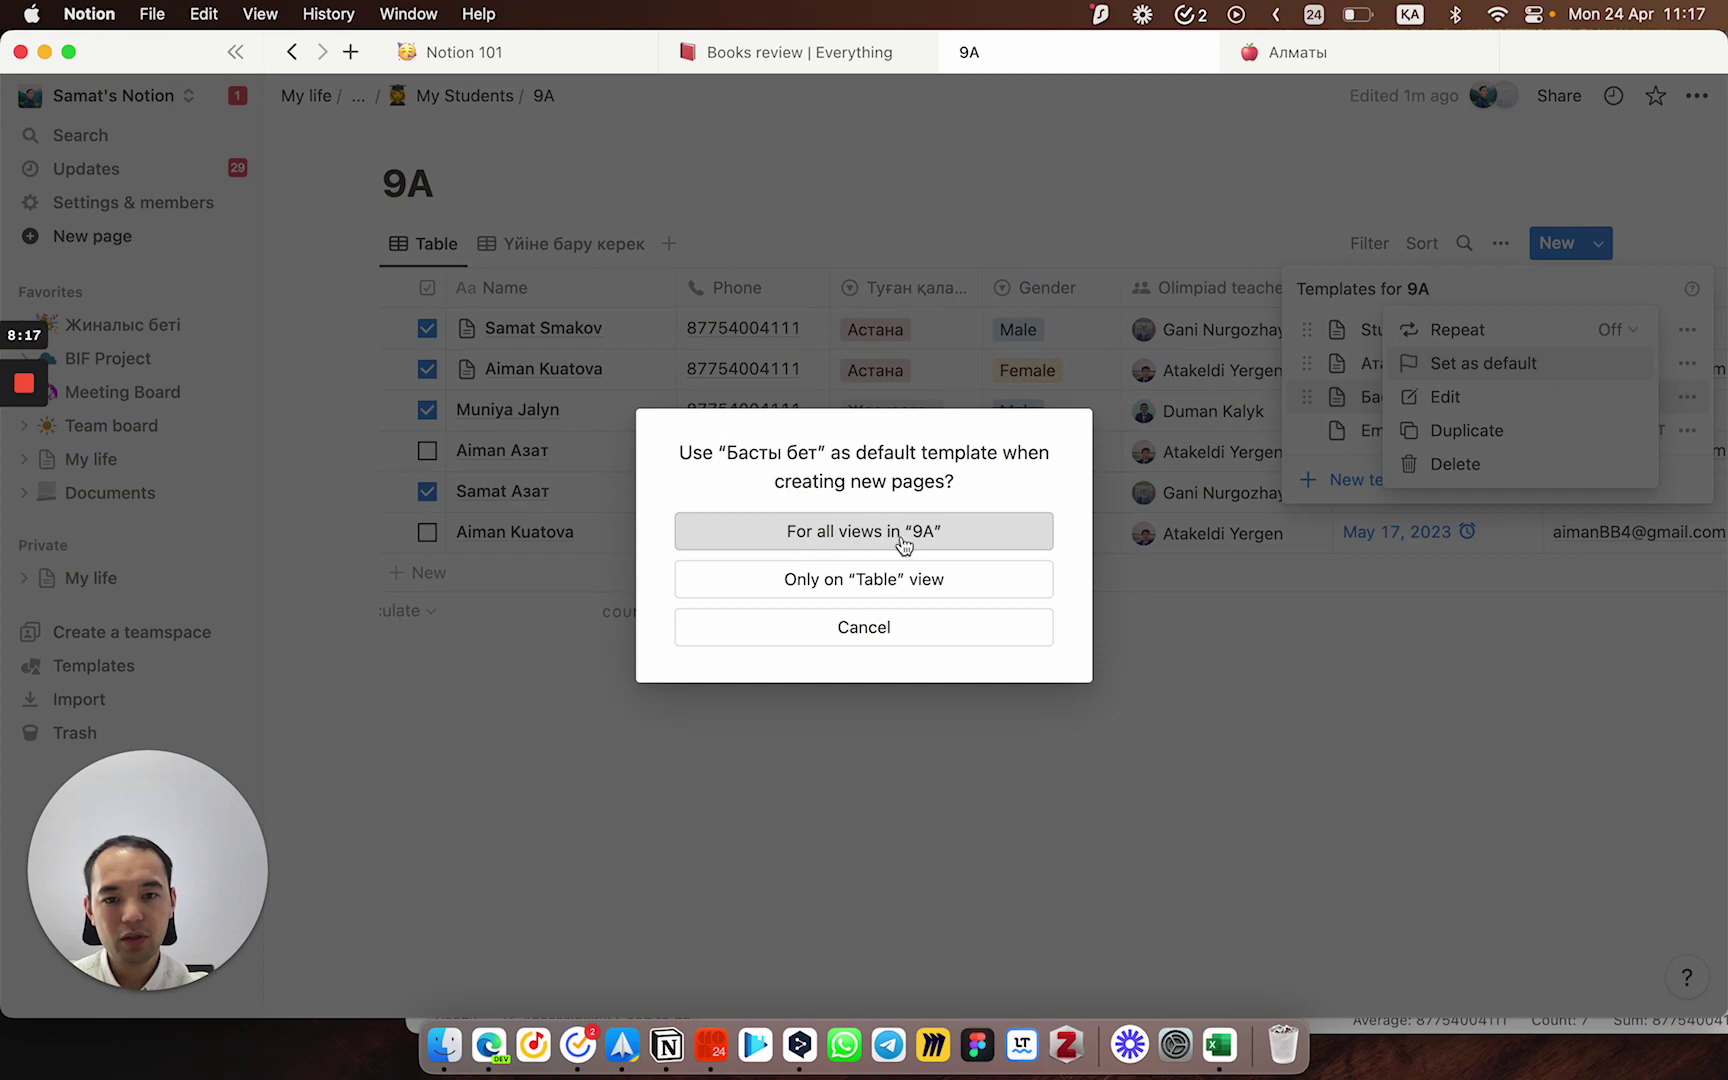
click(903, 543)
click(745, 740)
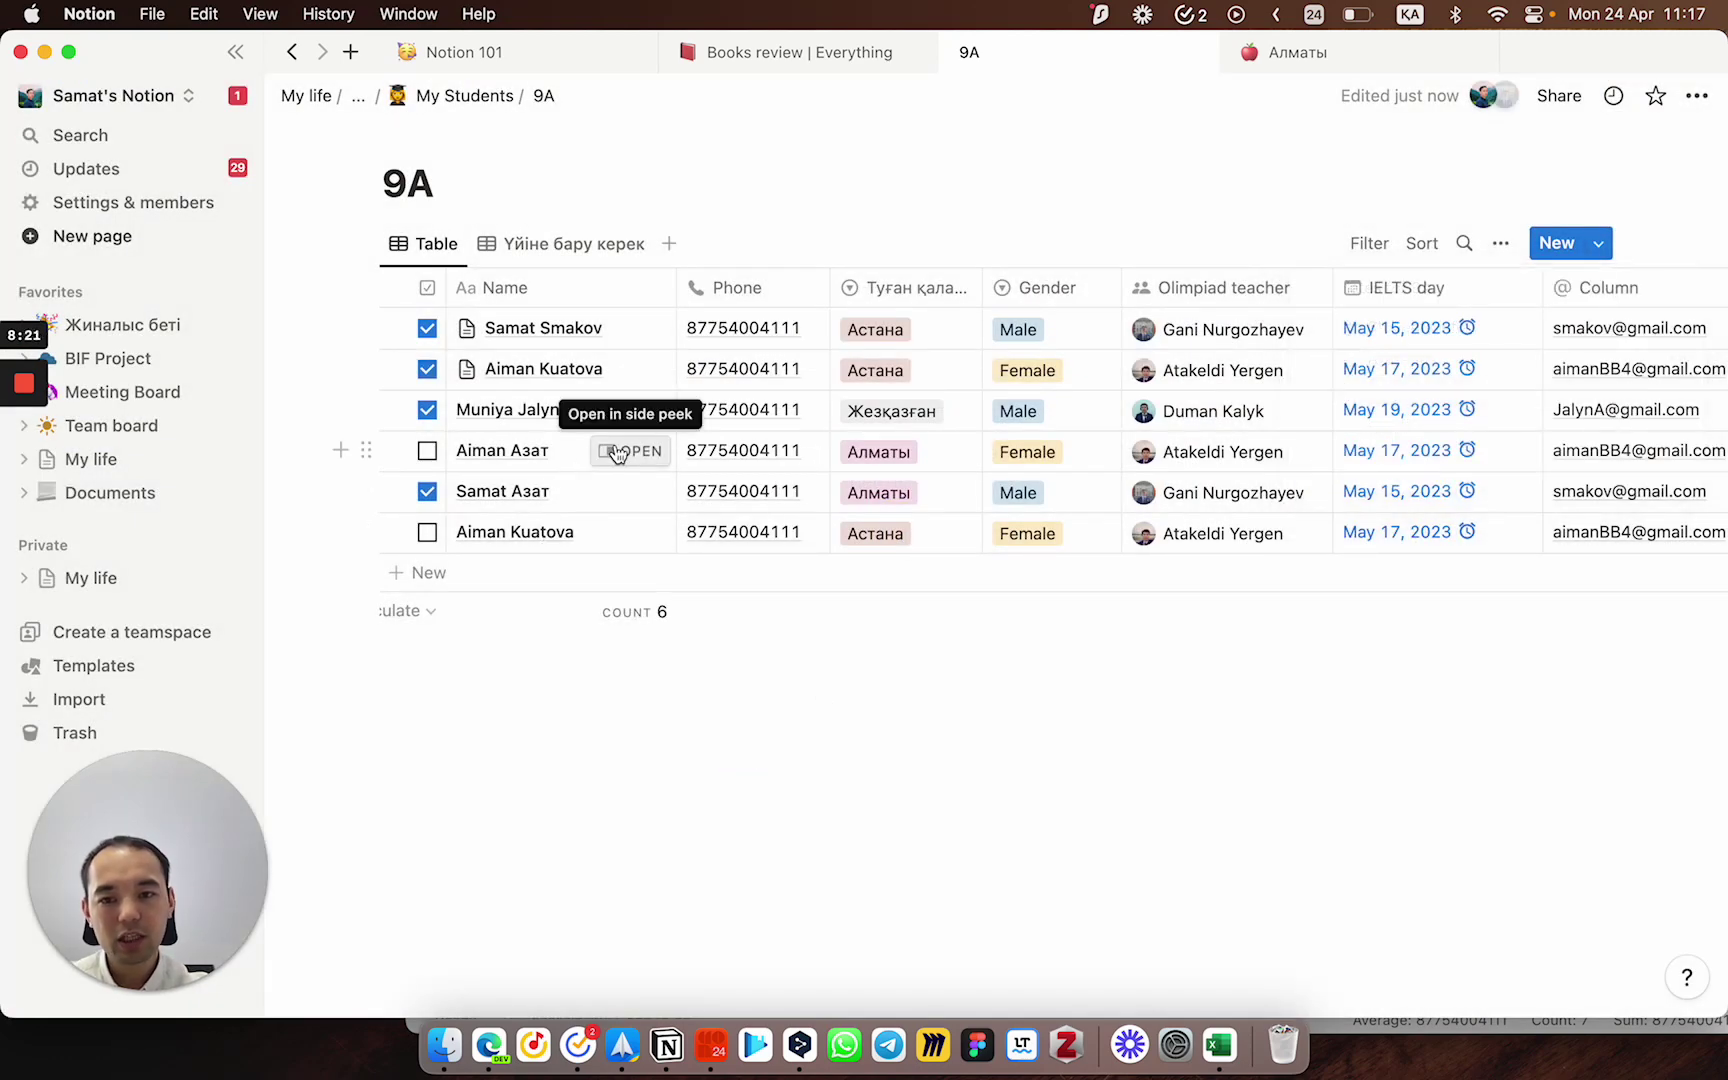
Step: Open the fourth and fifth students' pages to check which templates they offer
click(630, 451)
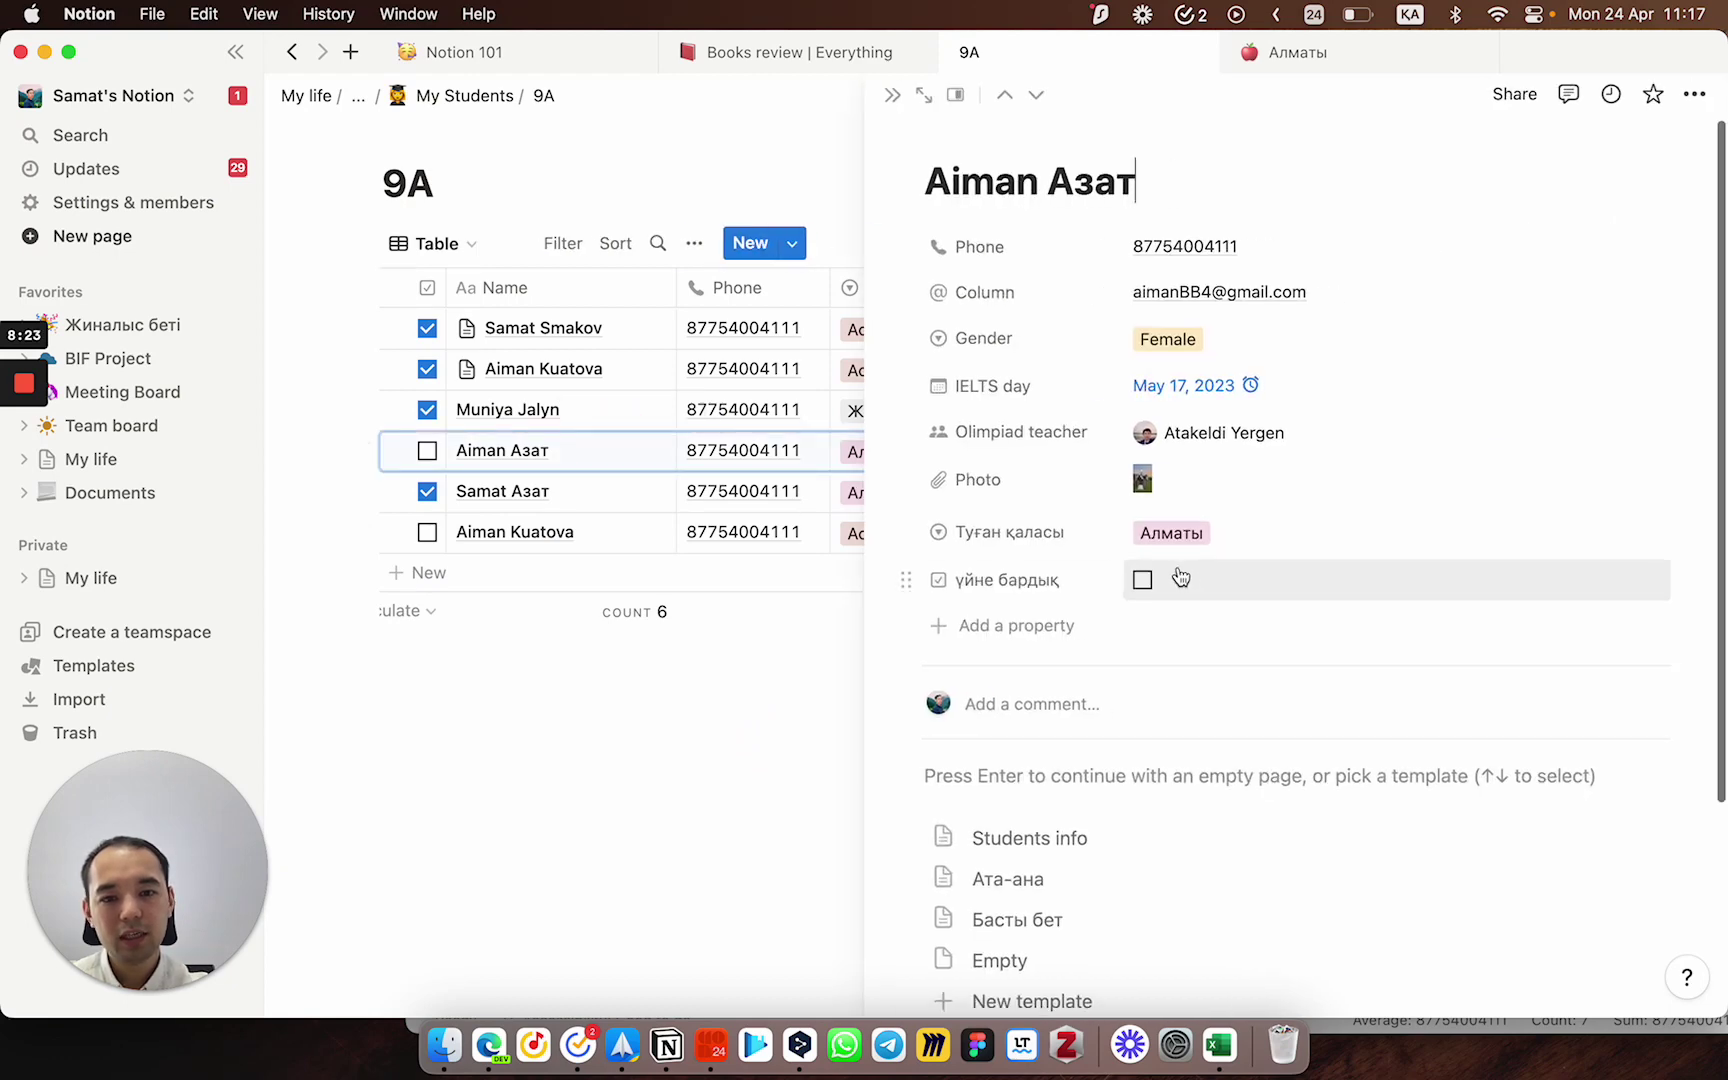
scroll(1176, 585, down, 3)
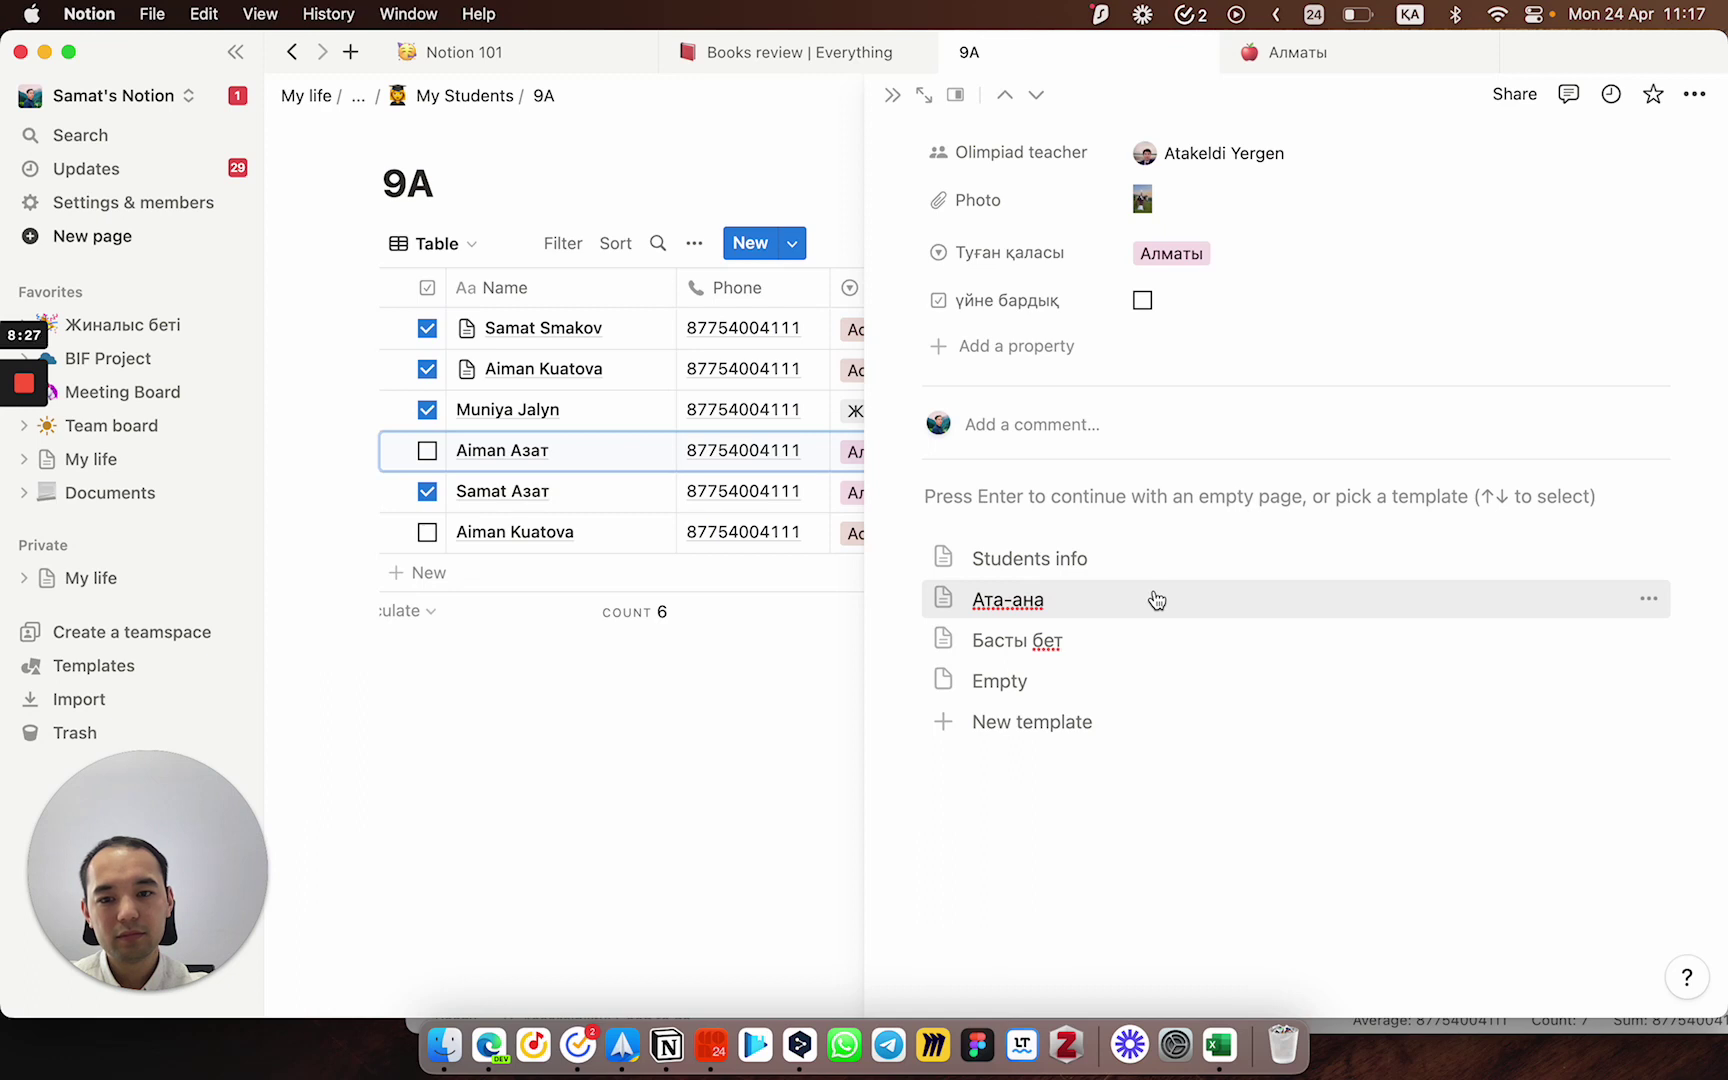
click(638, 494)
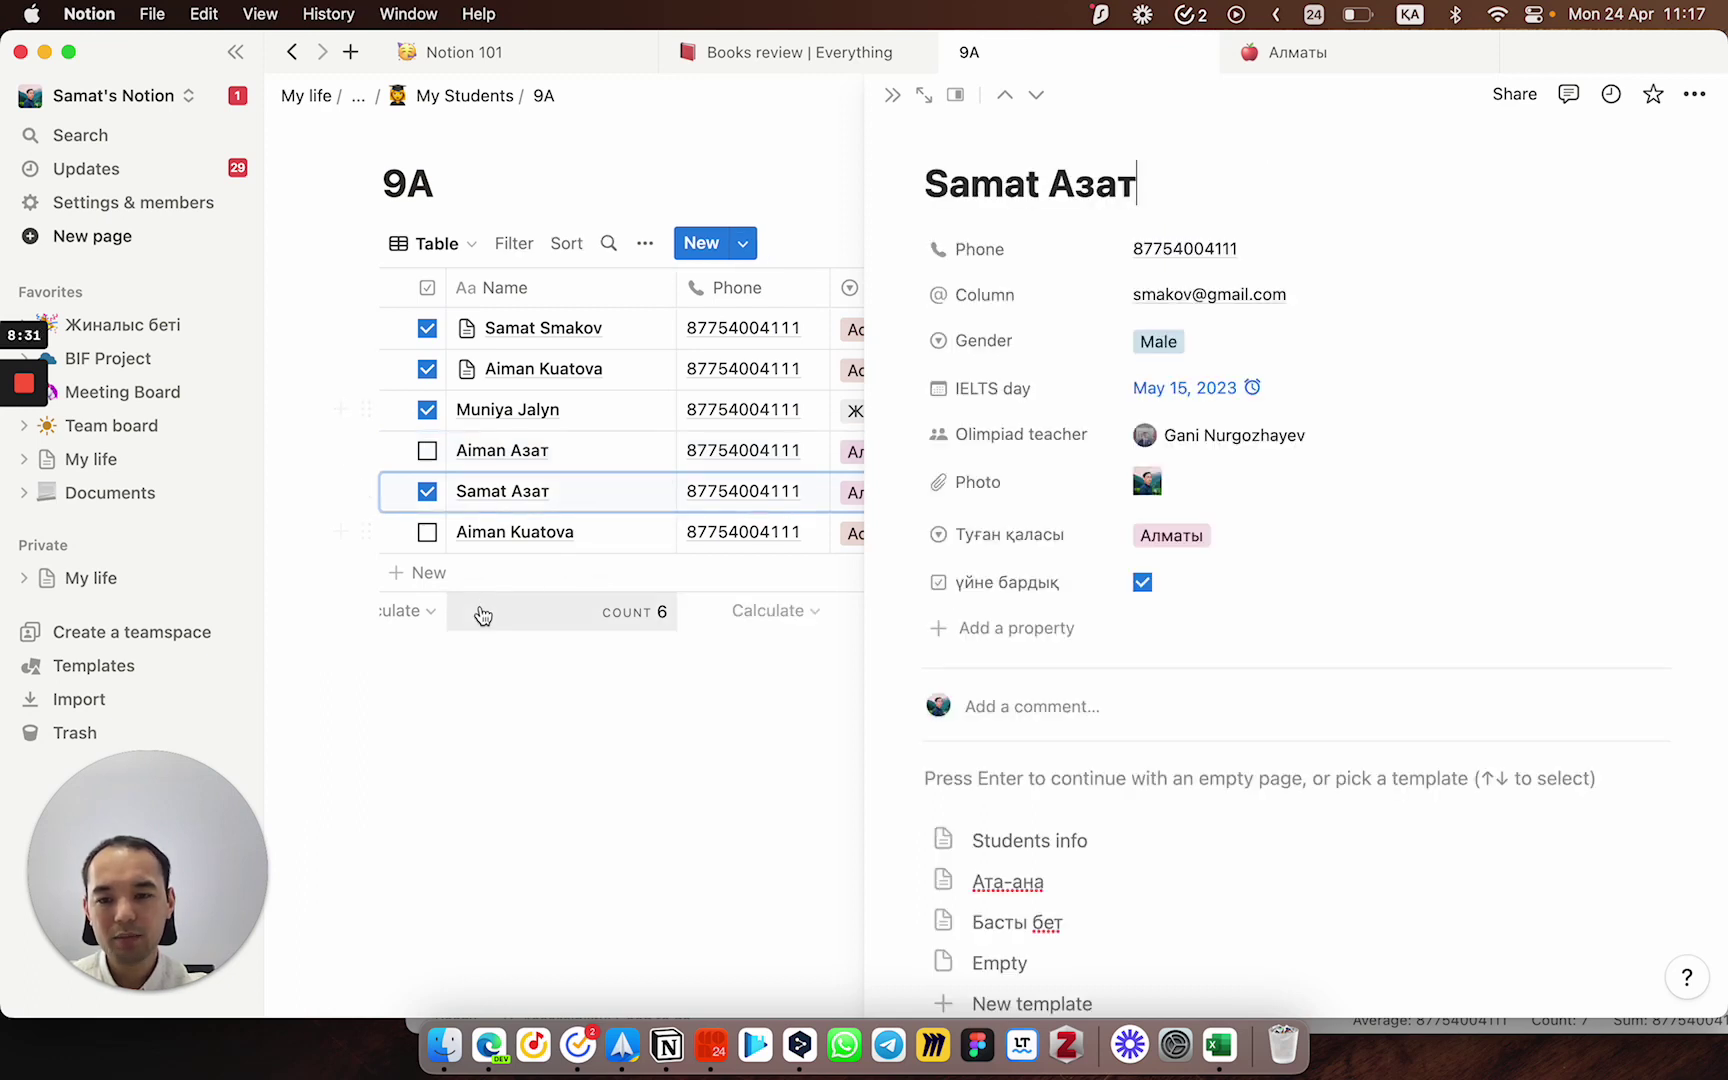
Step: Add a new row to the 9A table and replace its default title with the new student's name
click(492, 572)
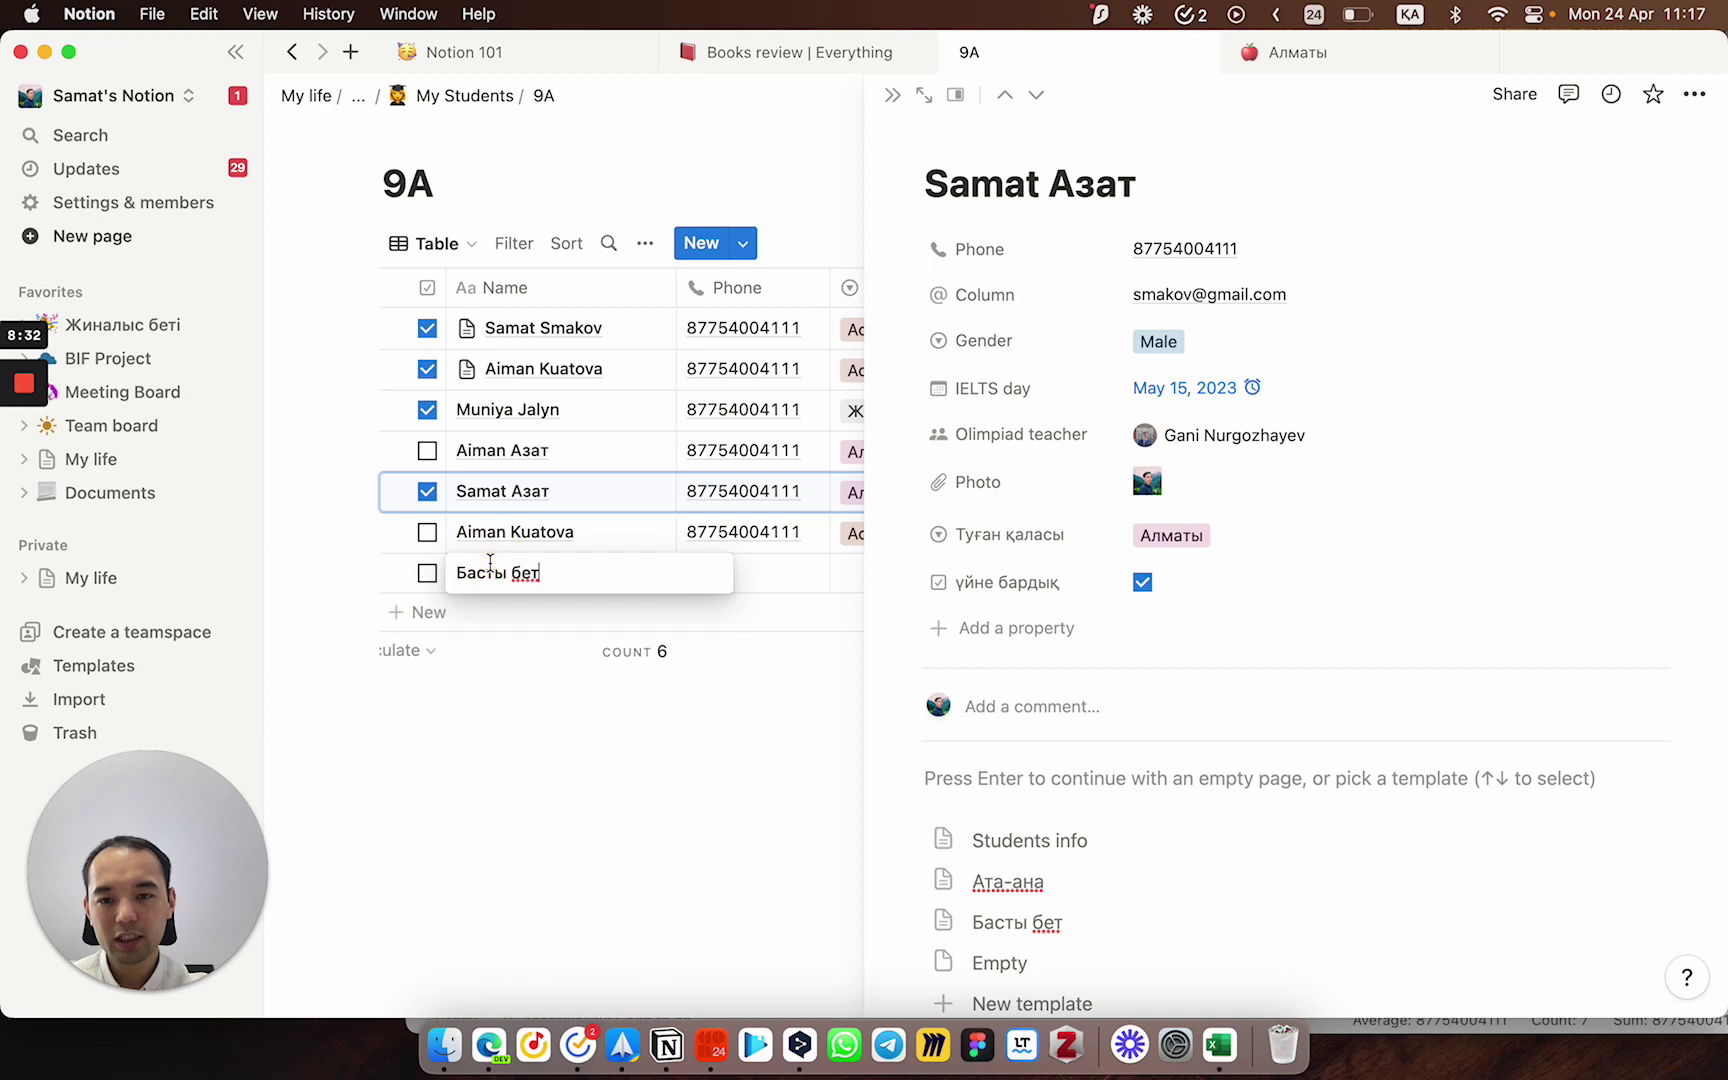
click(535, 737)
click(544, 573)
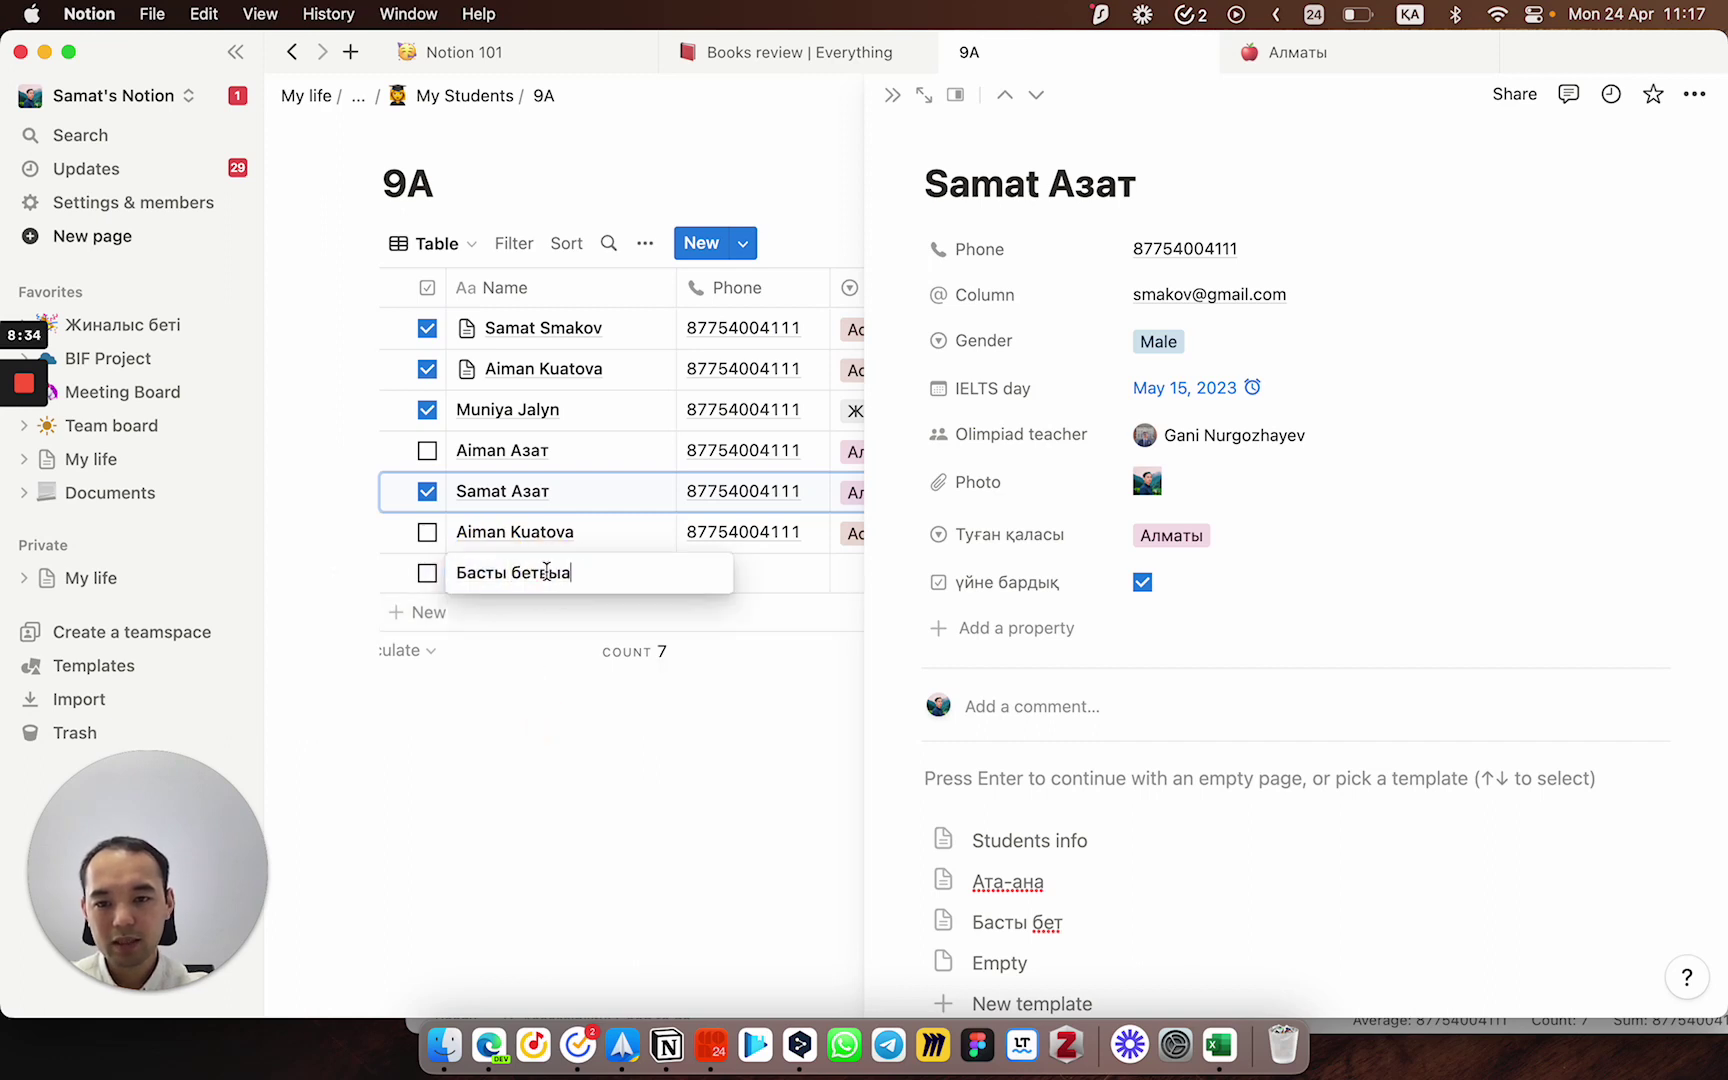
triple_click(543, 572)
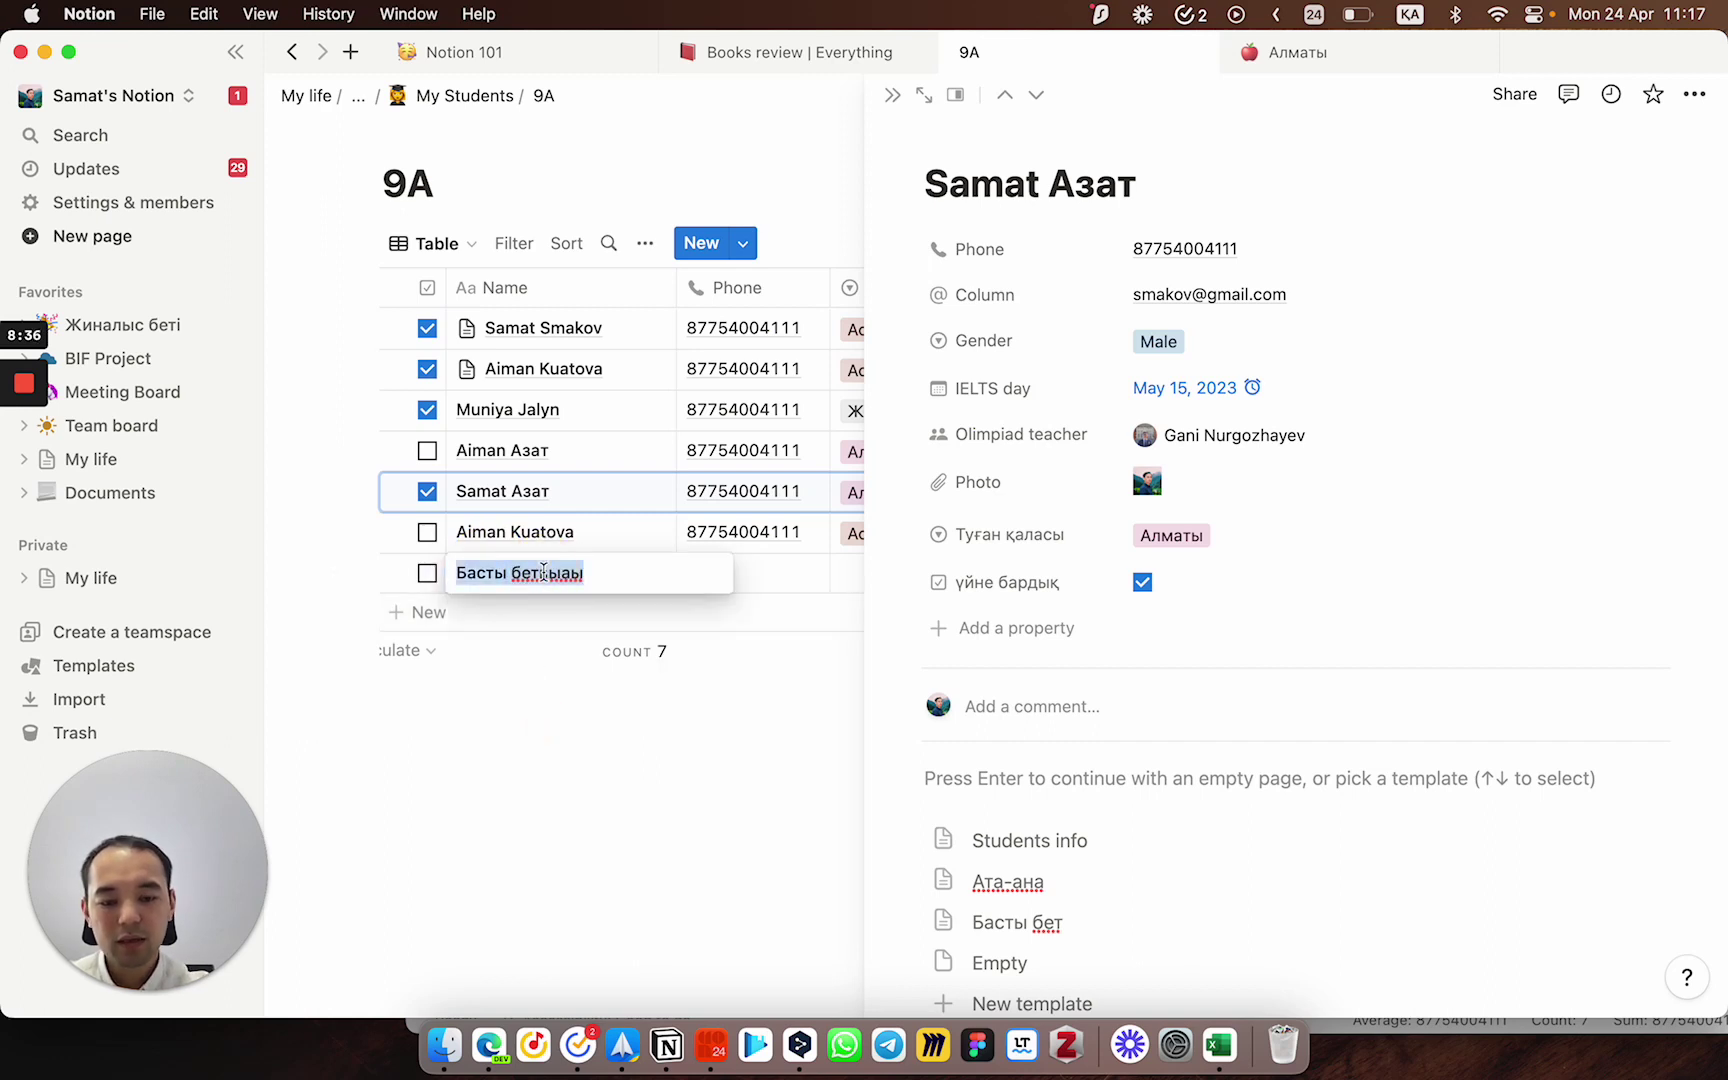
text(Шахмардан)
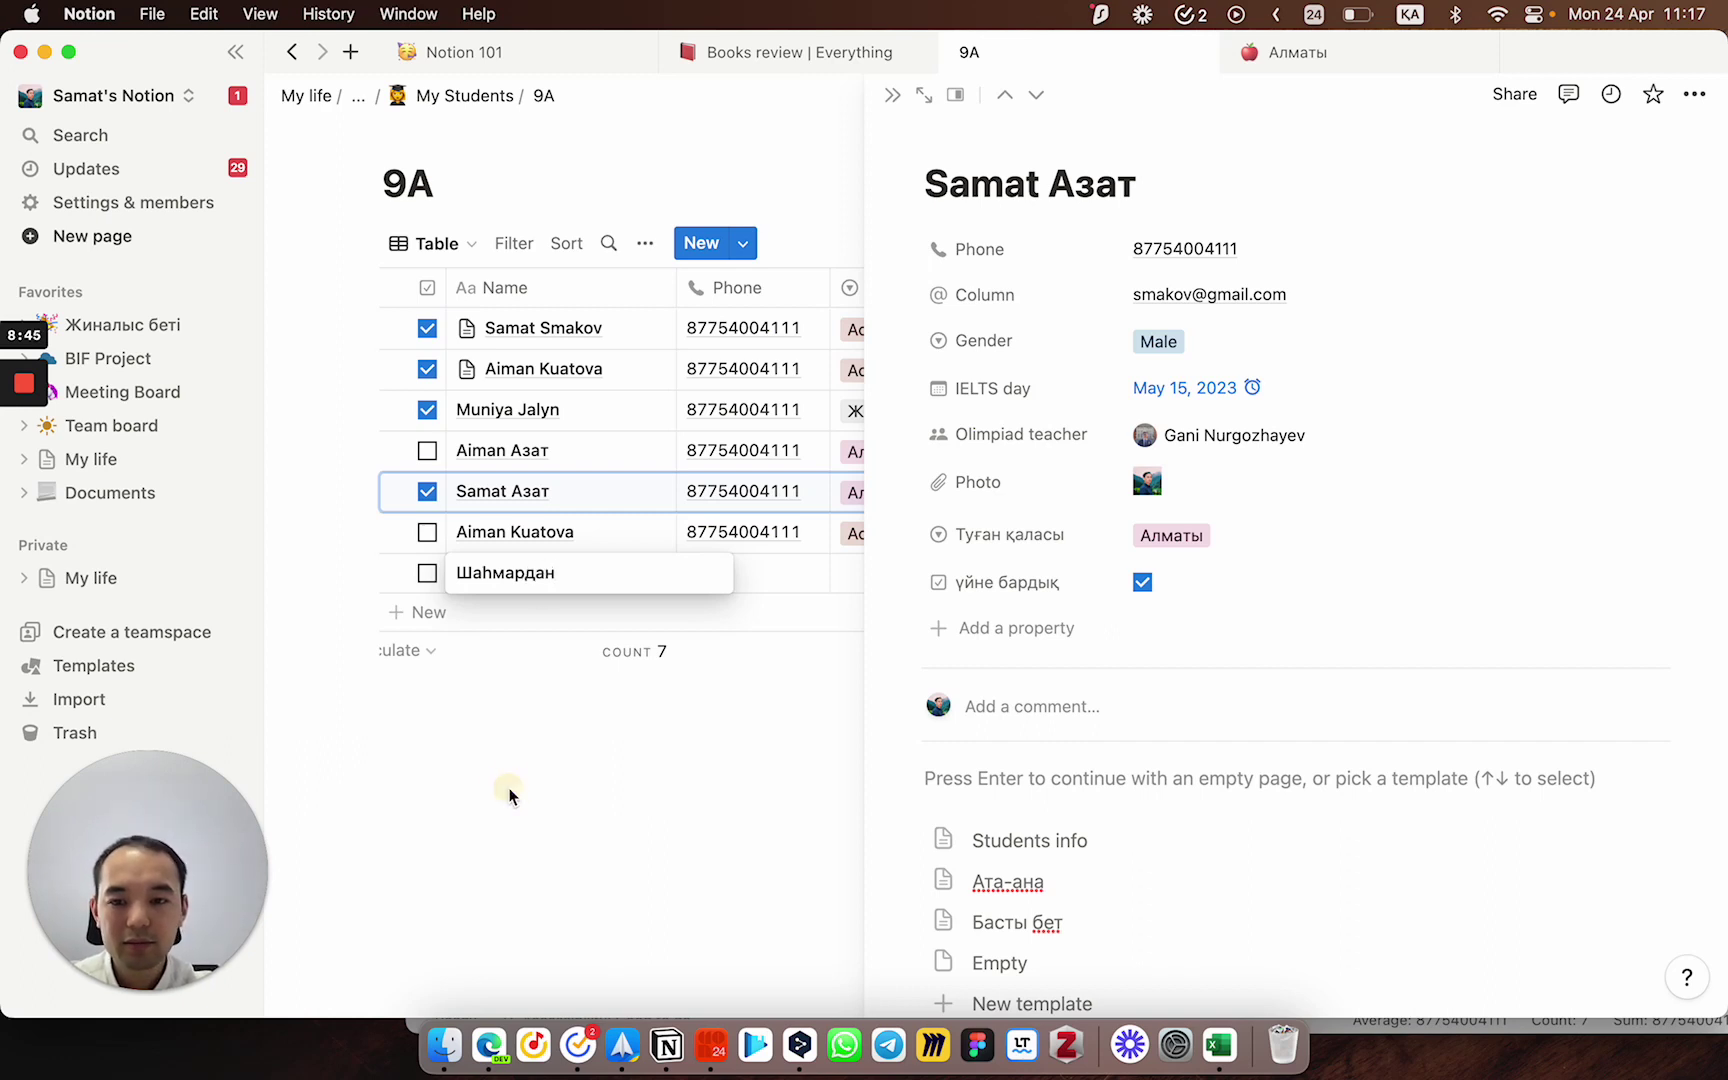
Step: Open the new student's page, check its "Басты бет" template content, and return to the full 9A table
click(642, 573)
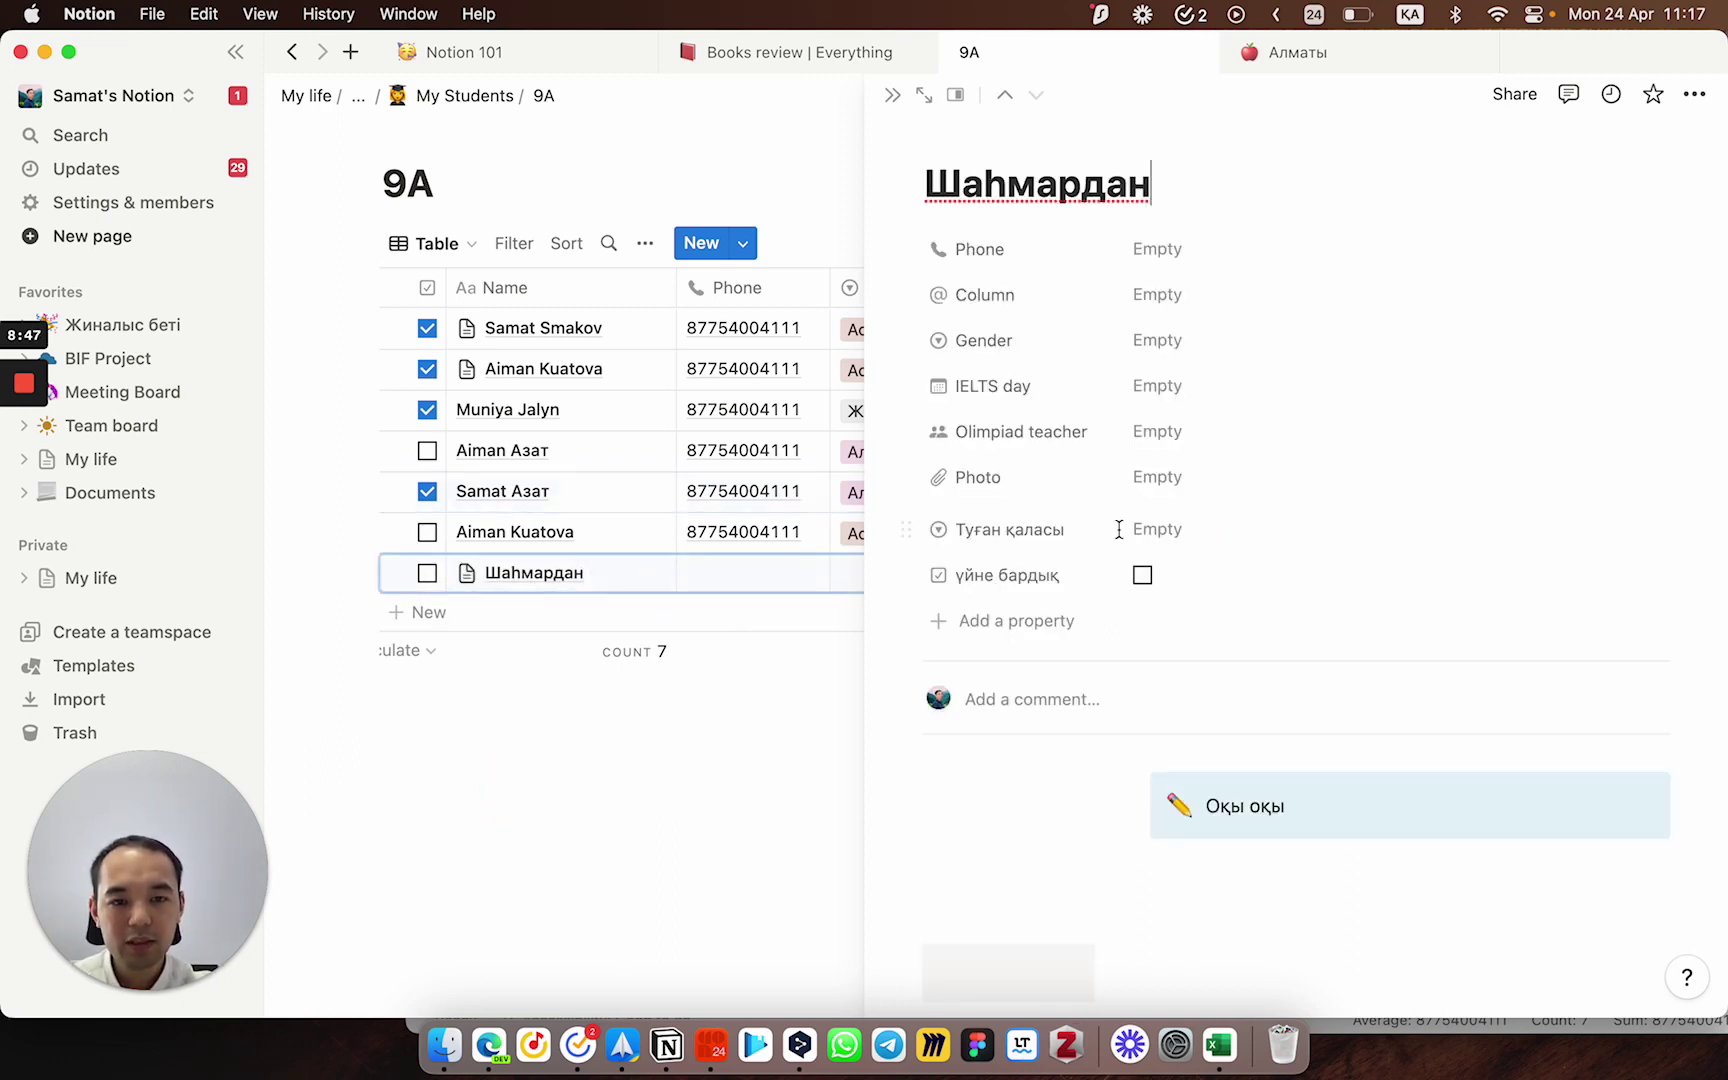
scroll(1119, 529, down, 5)
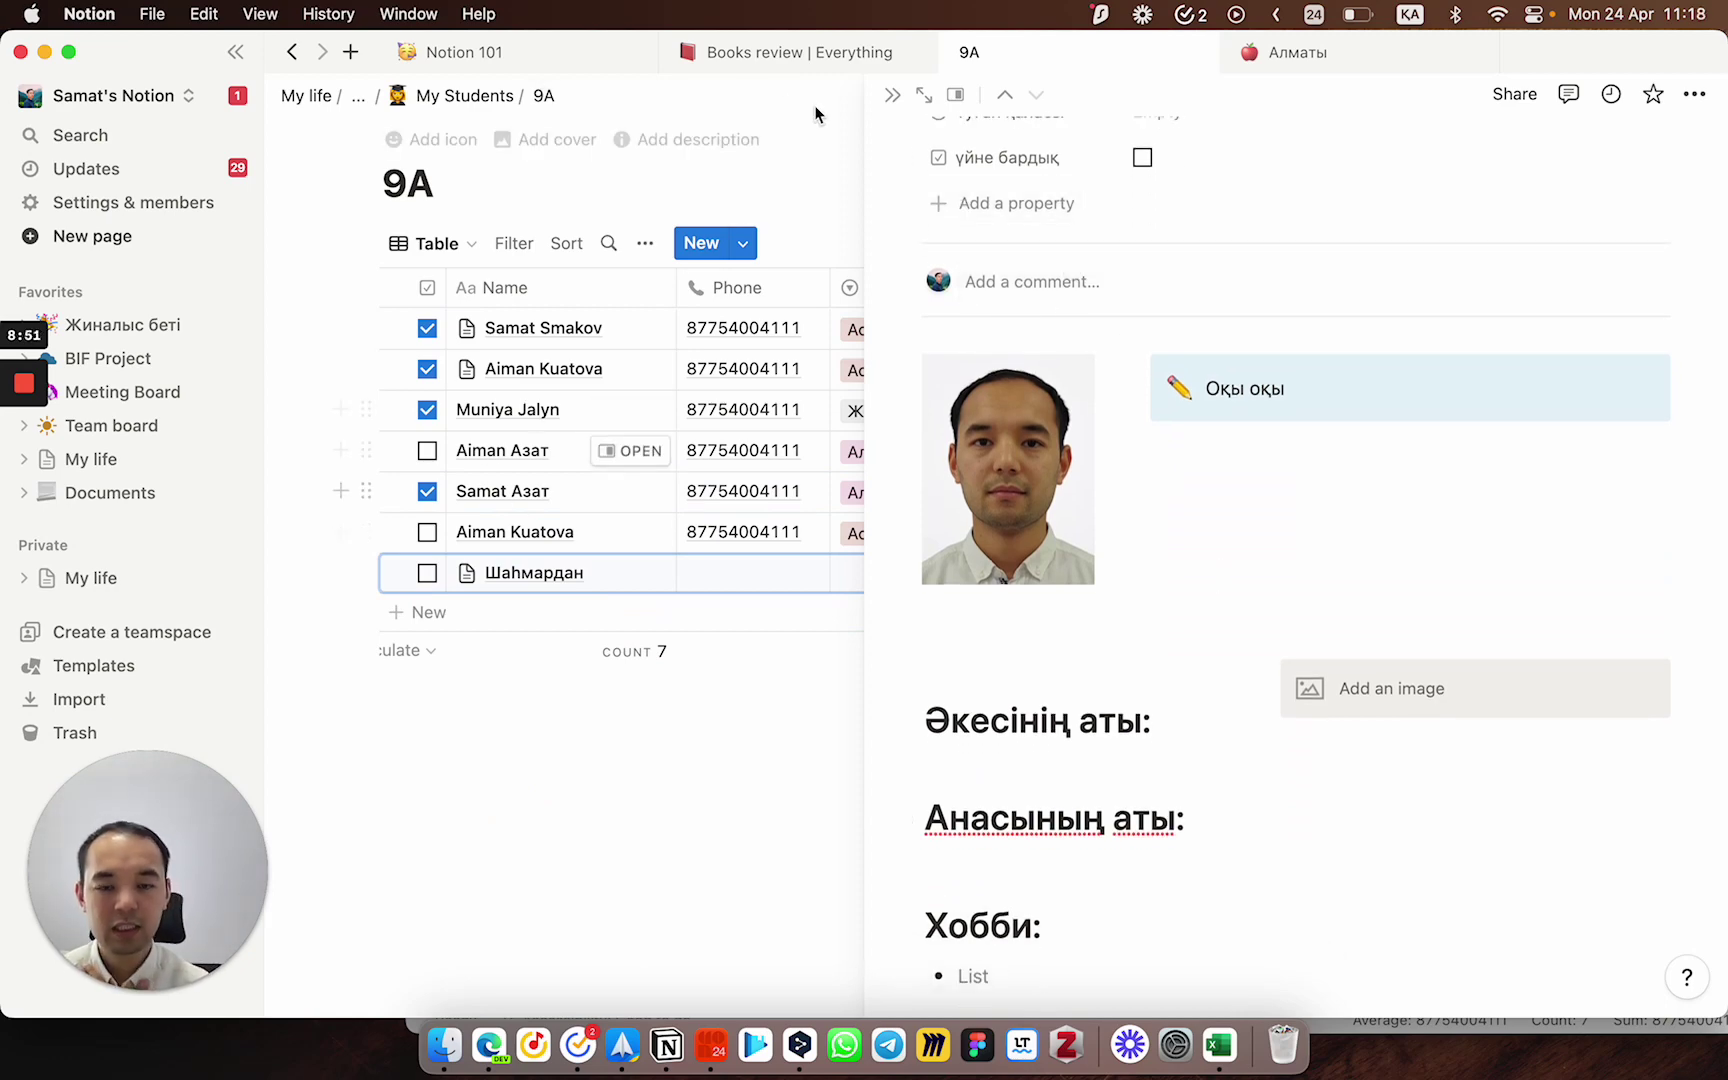
click(891, 94)
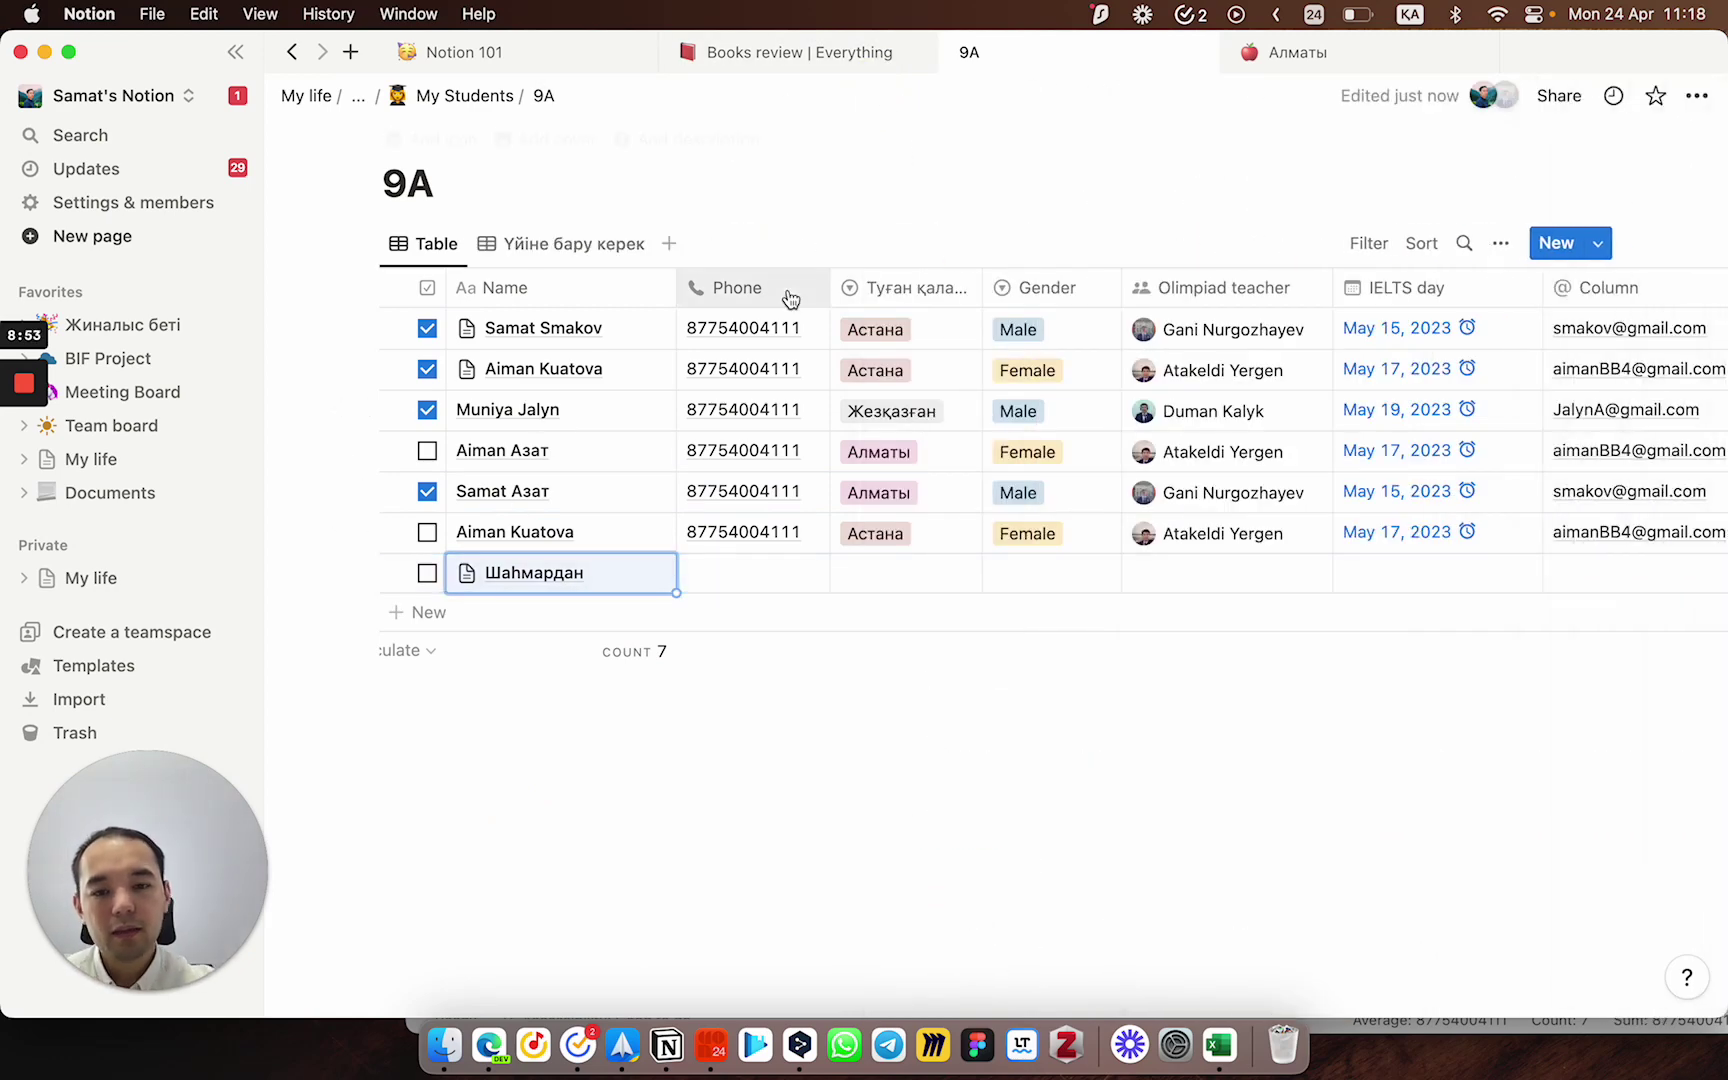
scroll(629, 567, right, 2)
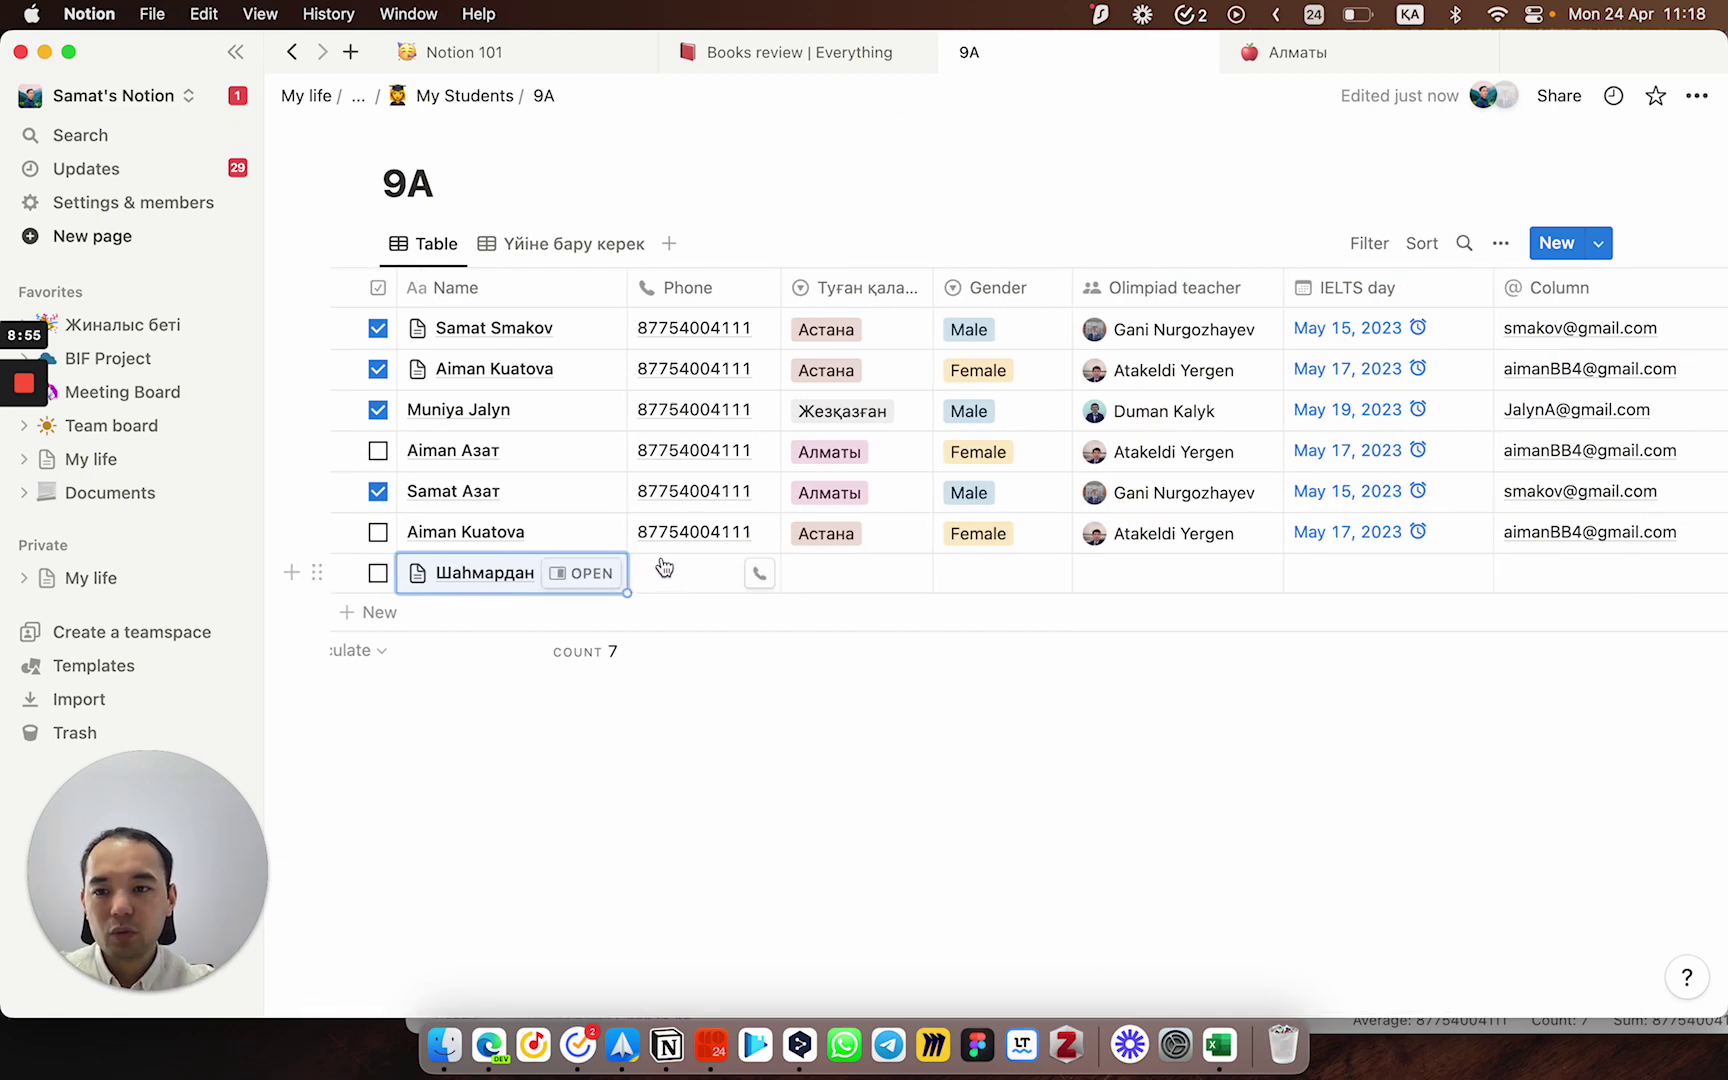
scroll(664, 567, left, 2)
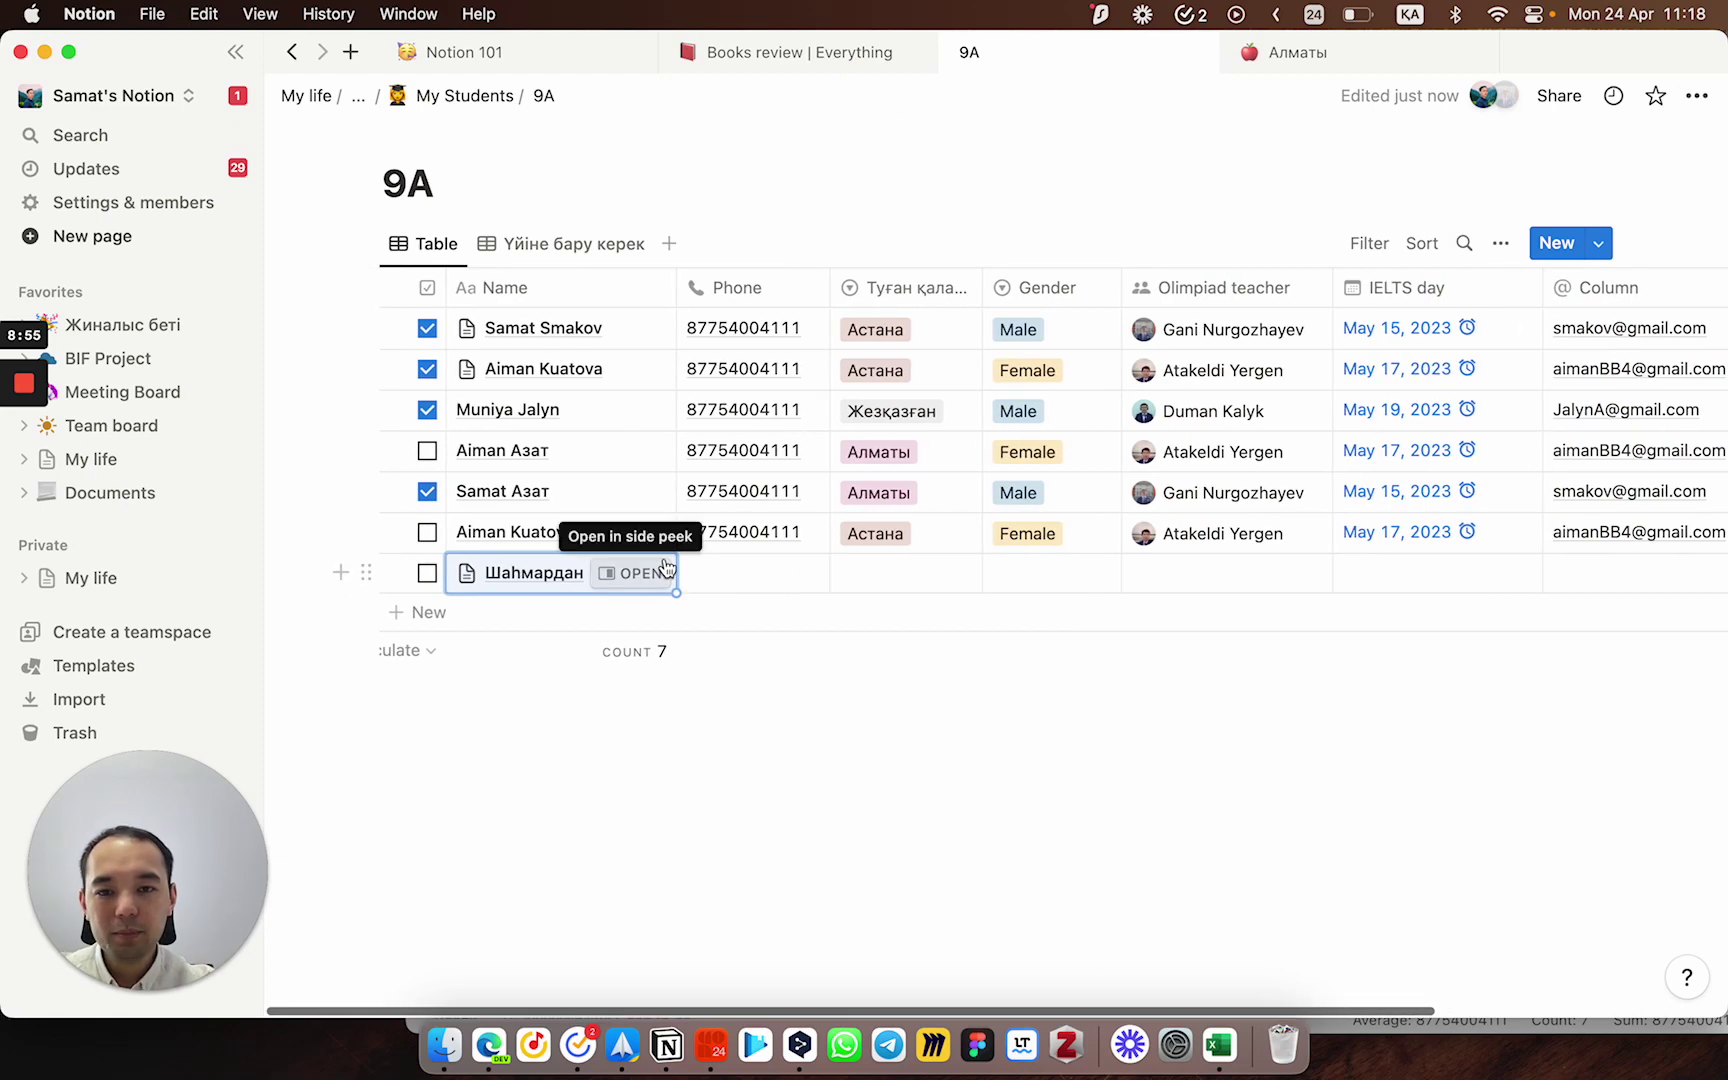
Step: Switch to the Books review database and examine its columns and book entries in the Everything view
click(771, 62)
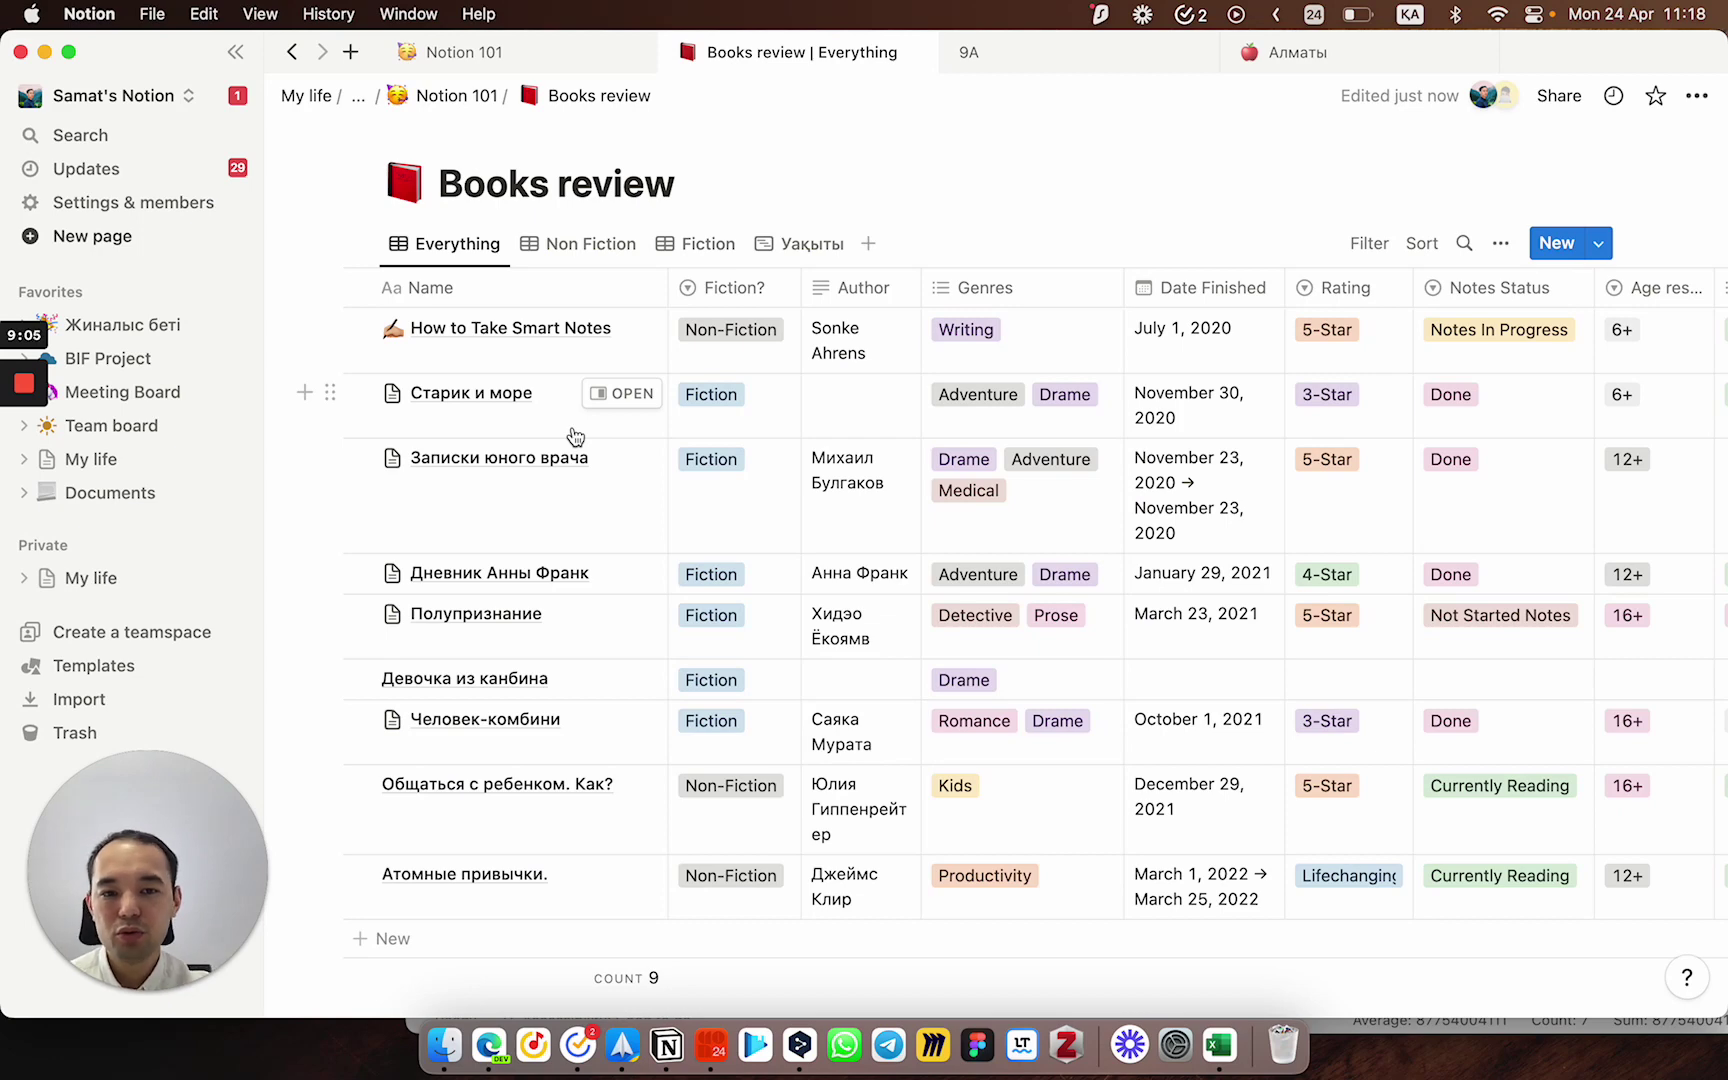
scroll(700, 390, right, 2)
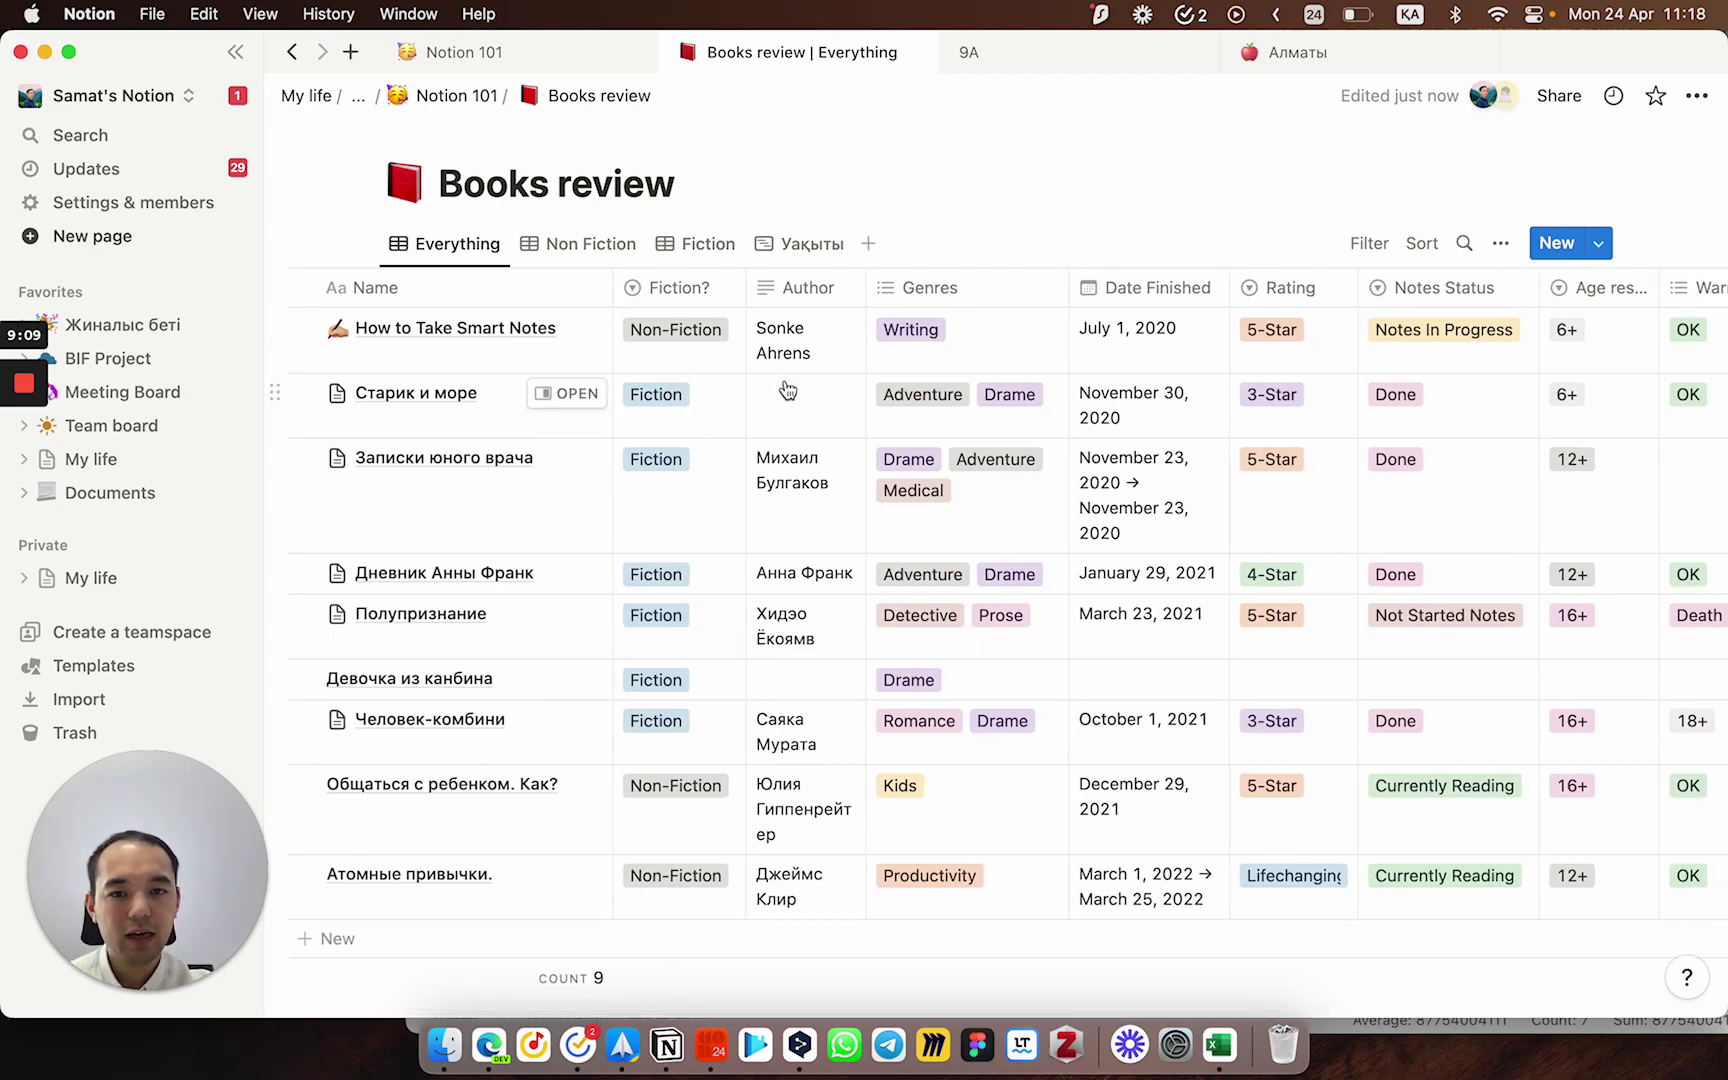
scroll(993, 385, right, 8)
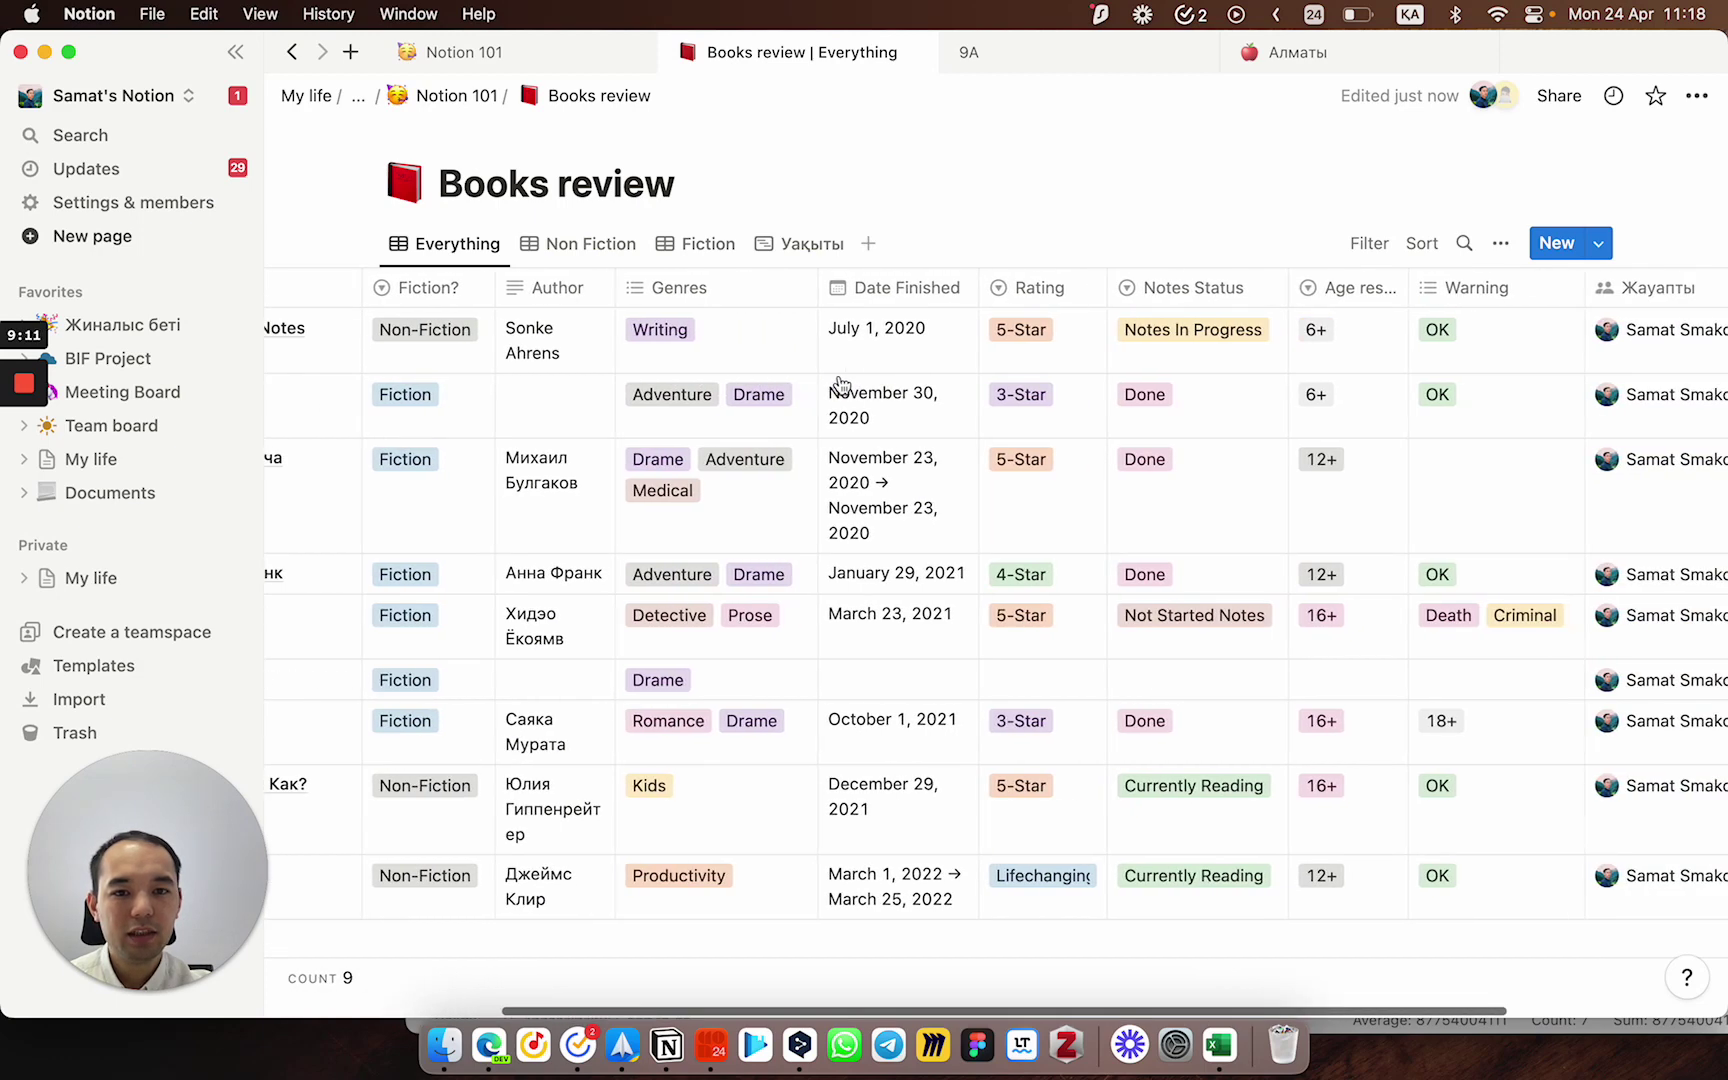
scroll(866, 376, right, 3)
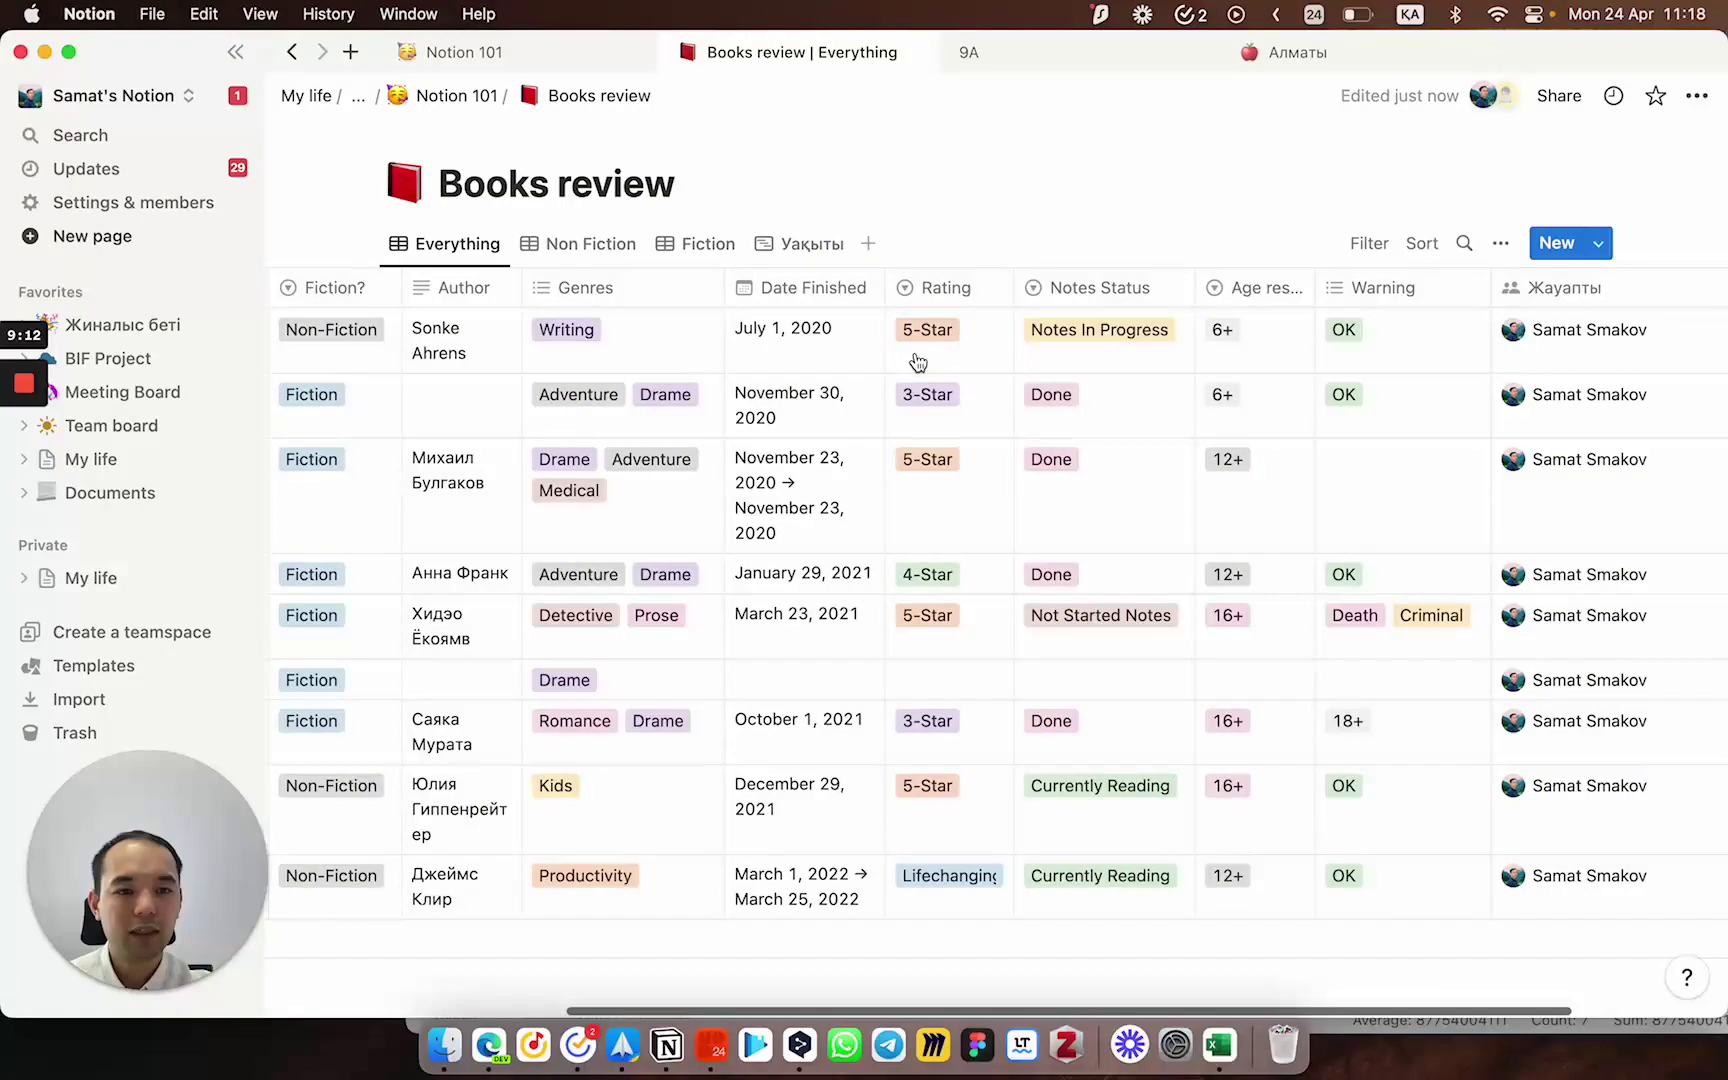
scroll(918, 362, left, 12)
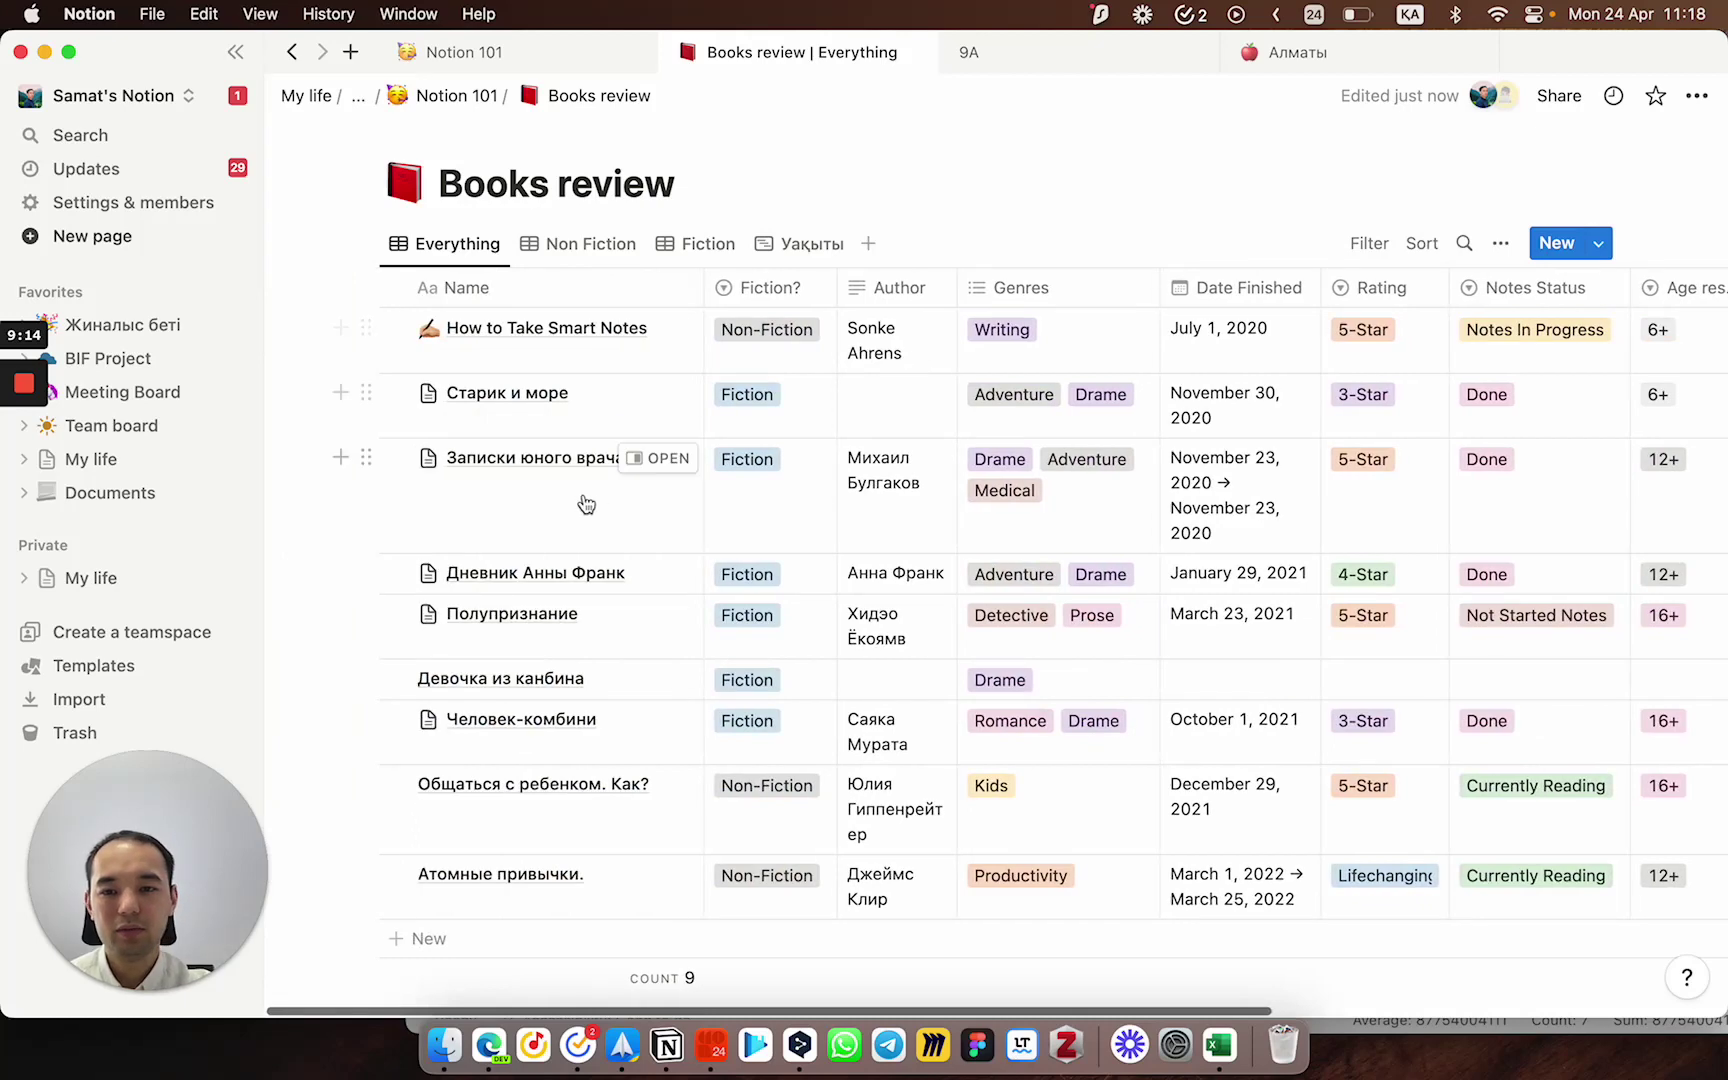
scroll(585, 503, down, 2)
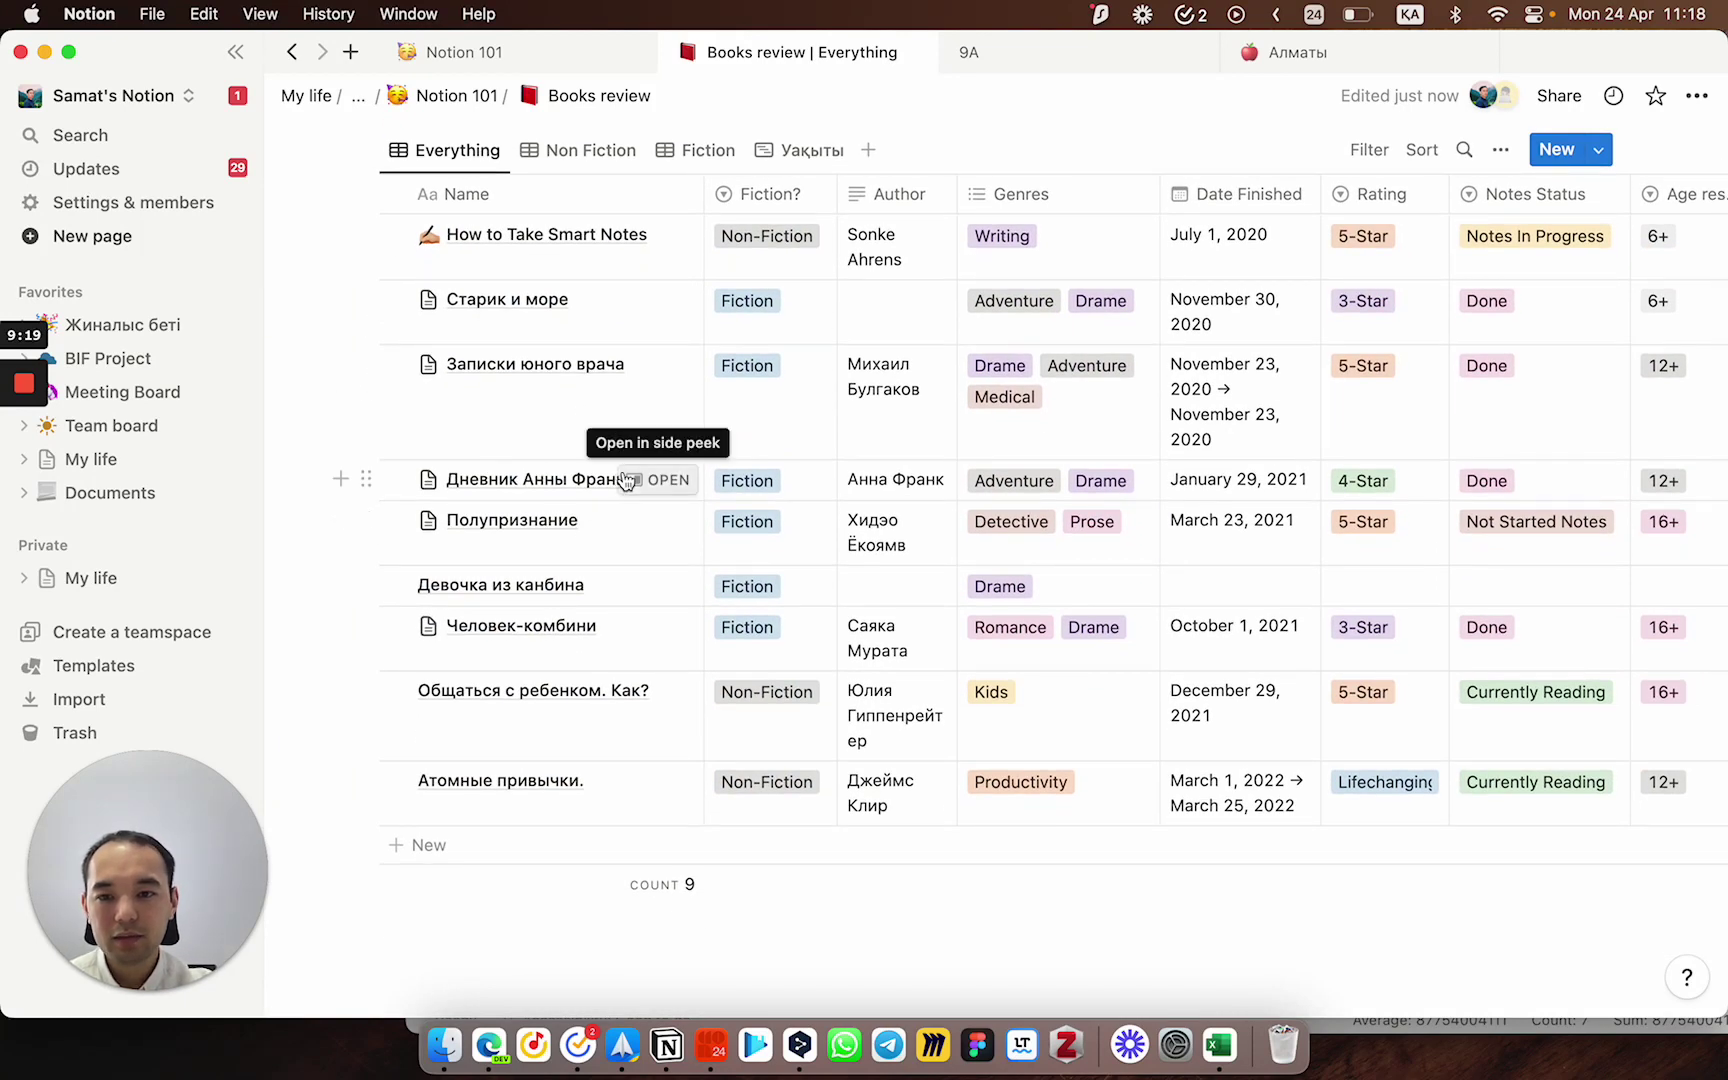
scroll(624, 480, up, 2)
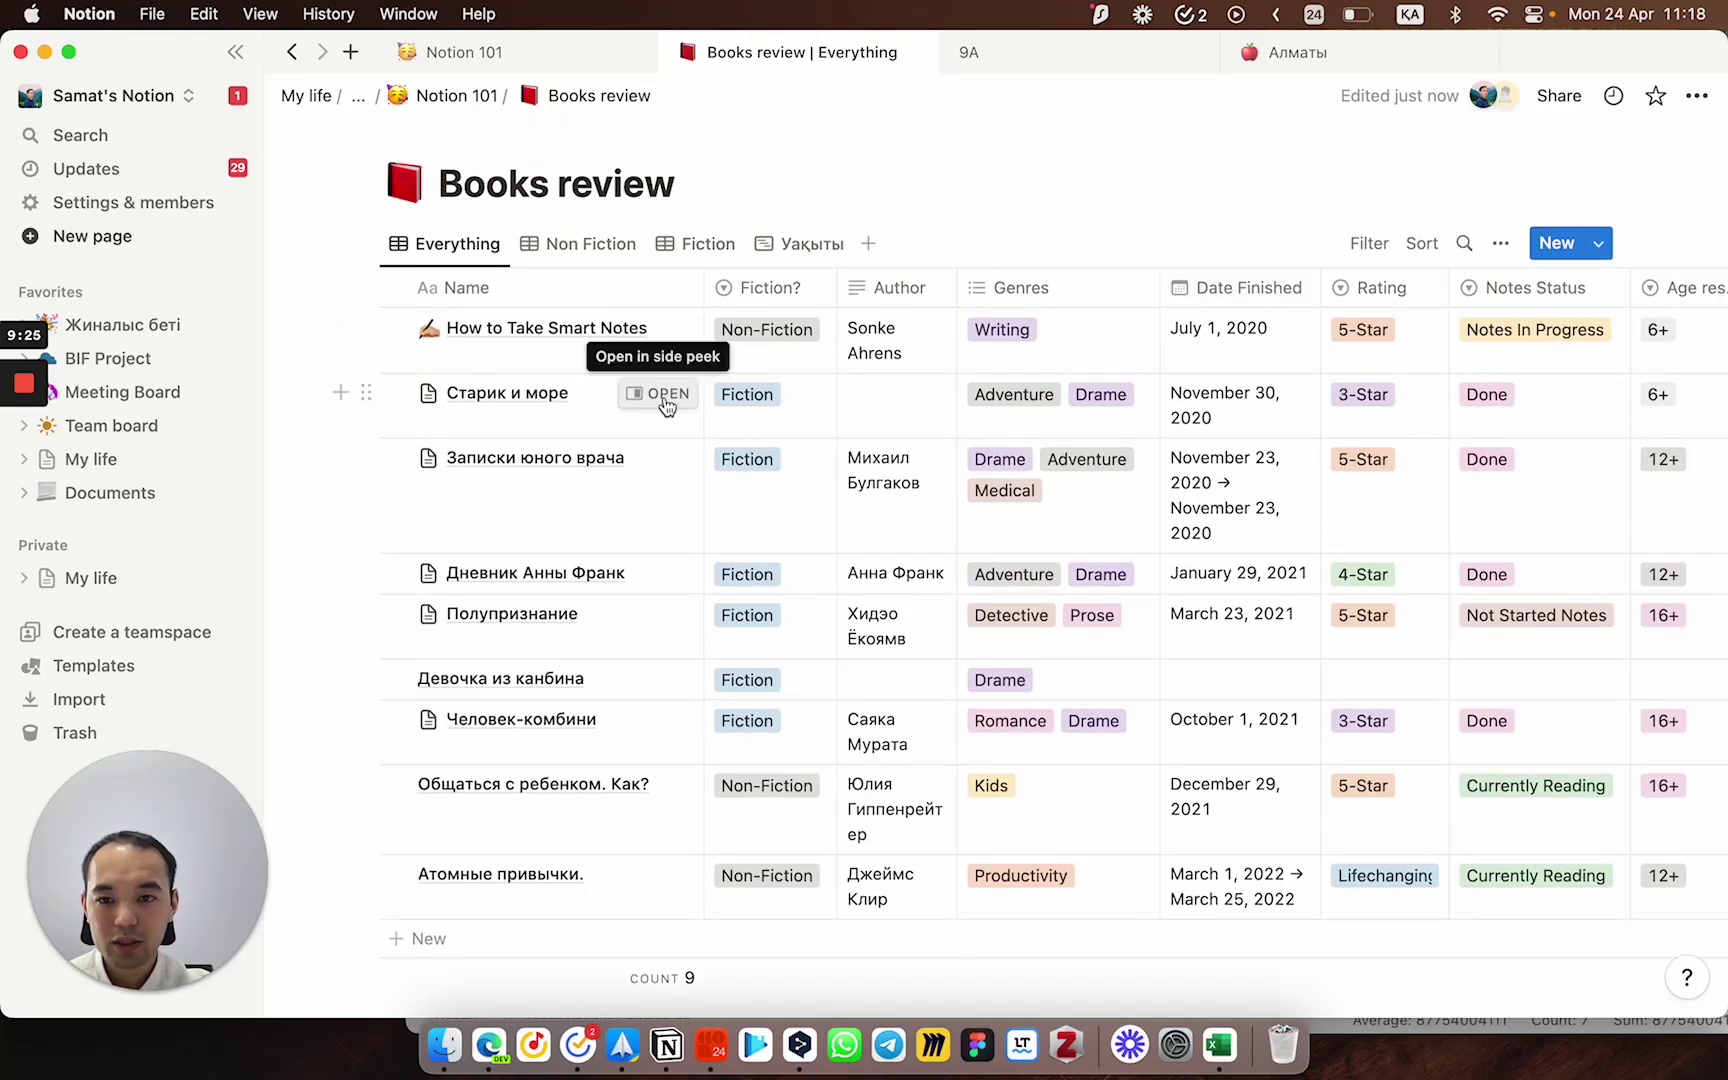
Step: Open the "Старик и море" page and review its templated sections, such as "What It's About" and "Thoughts"
click(667, 404)
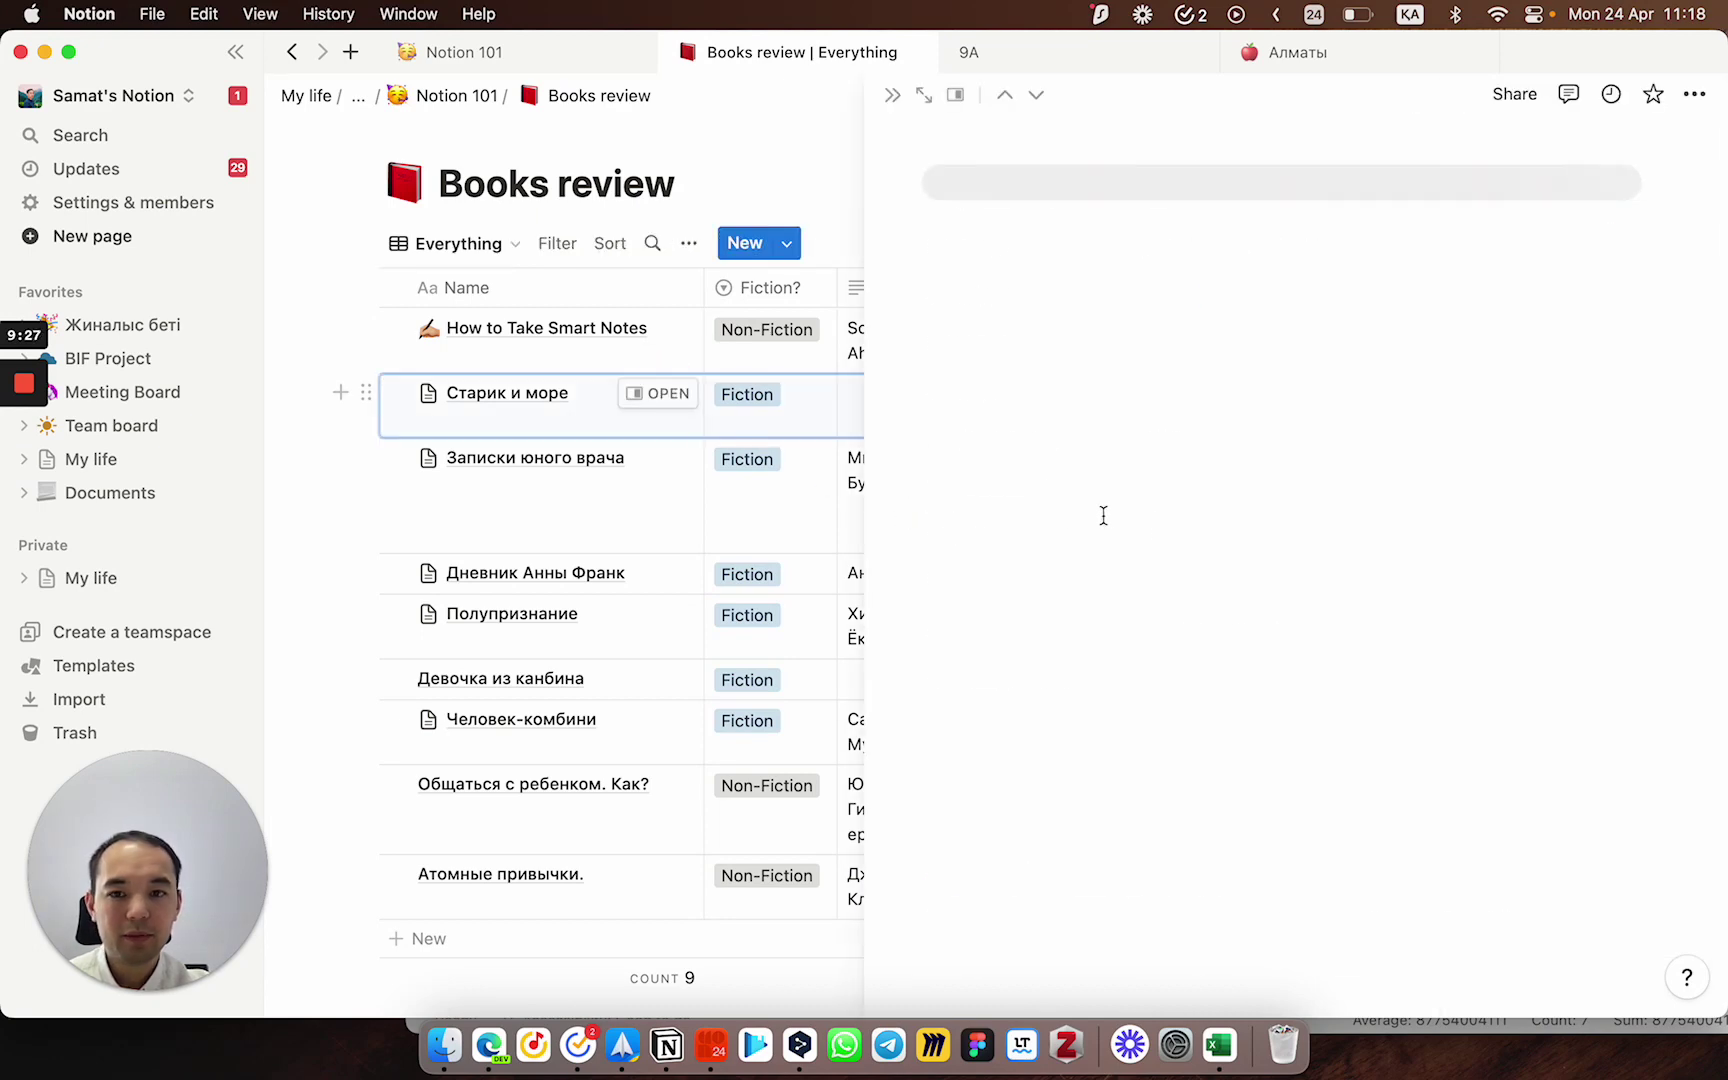
scroll(1100, 505, down, 10)
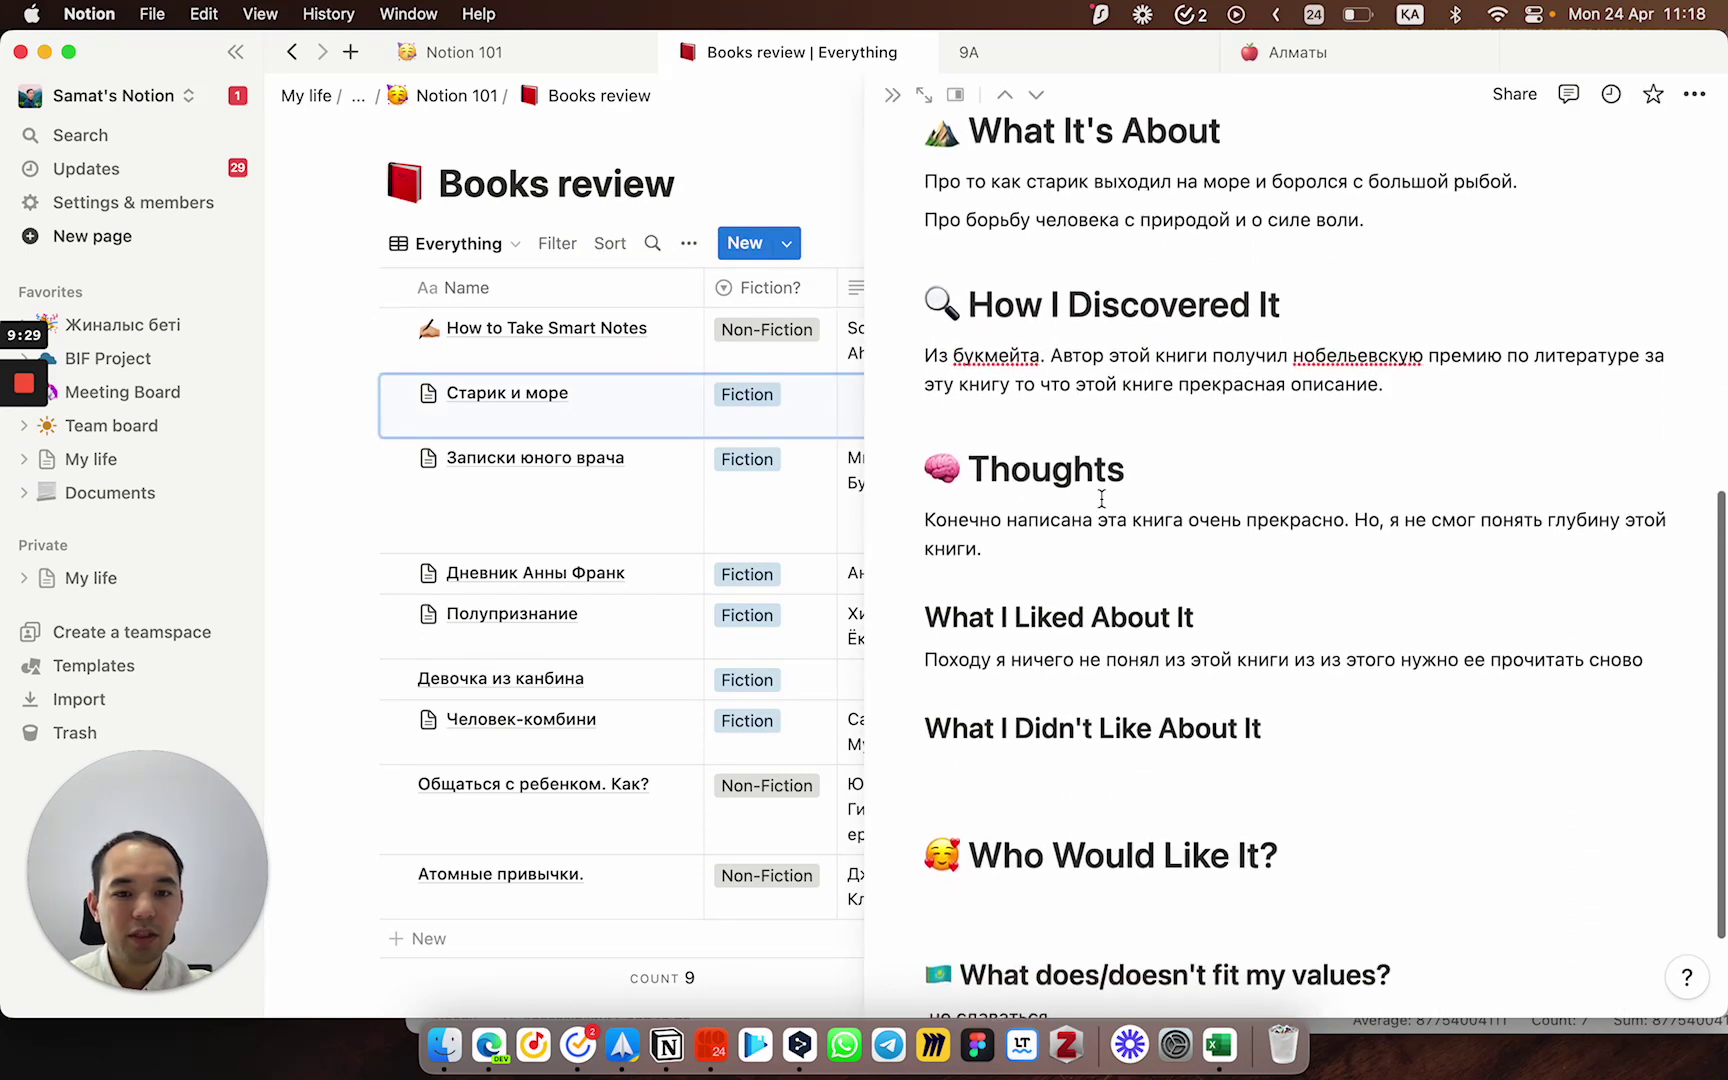
scroll(965, 180, up, 1)
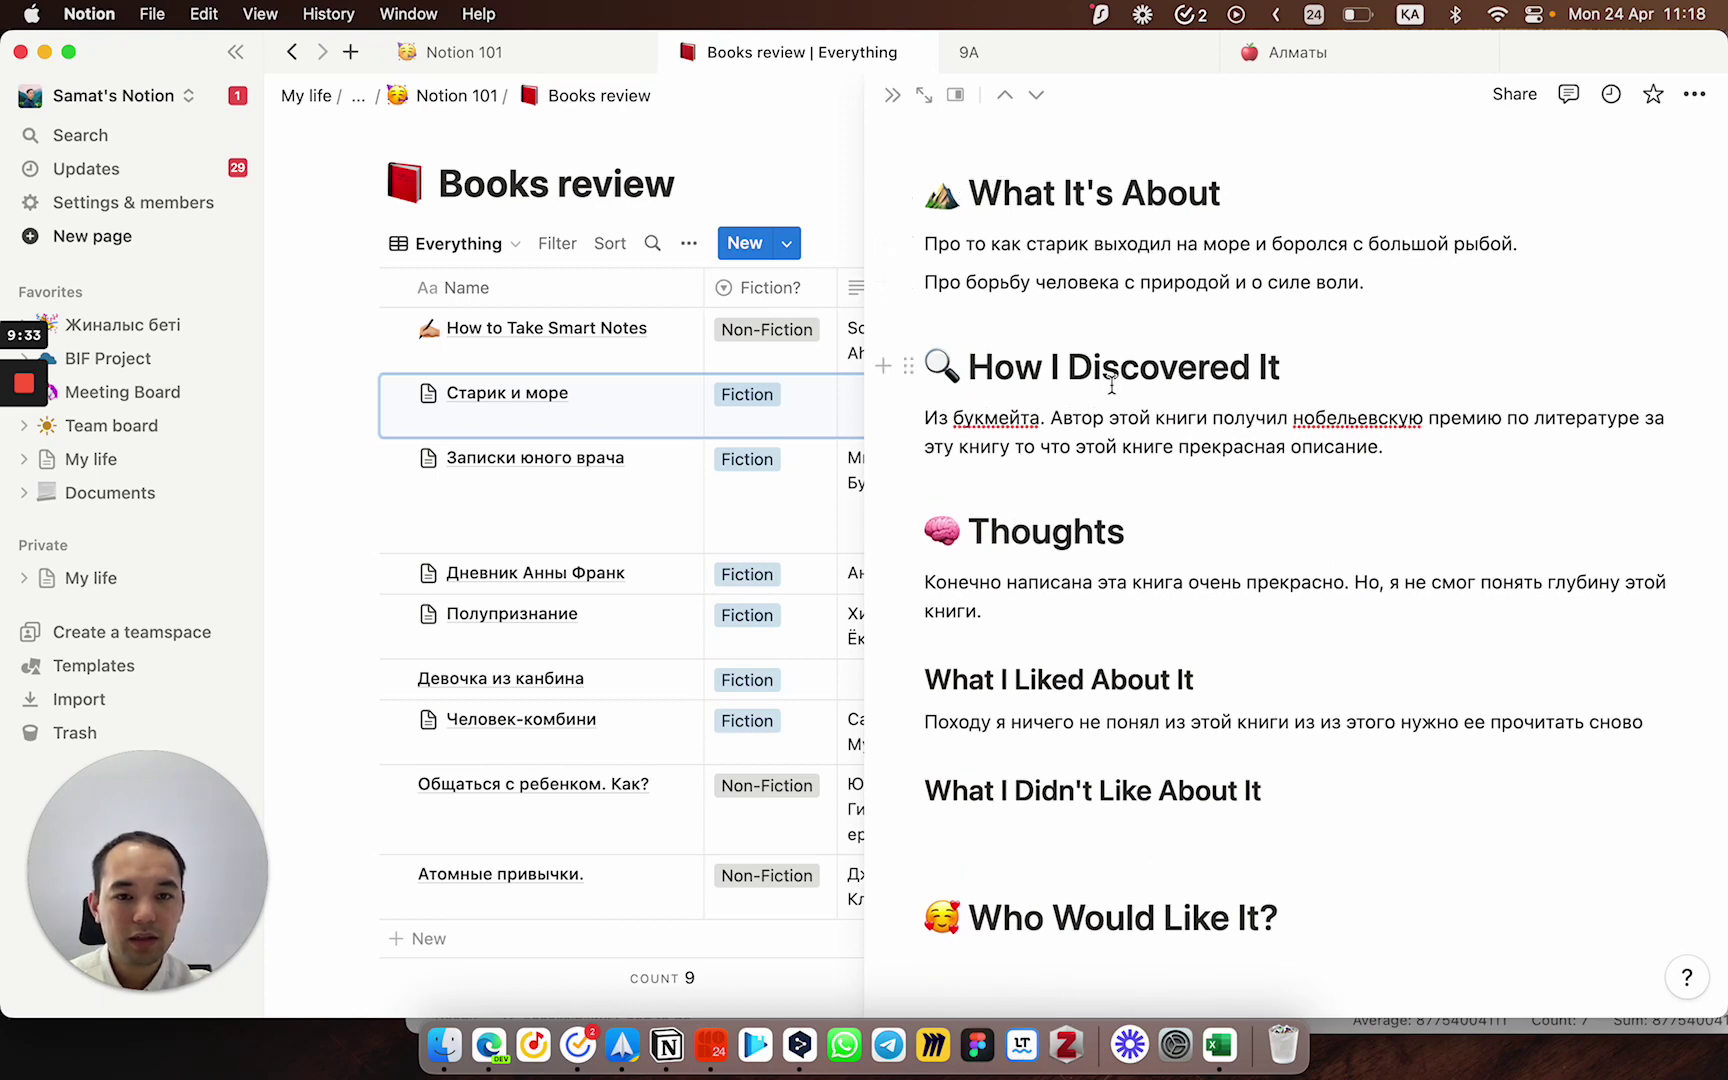
Step: Review the remaining sections of the "Старик и море" page down to "What does/doesn't fit my values?" and close the page
scroll(1111, 385, down, 3)
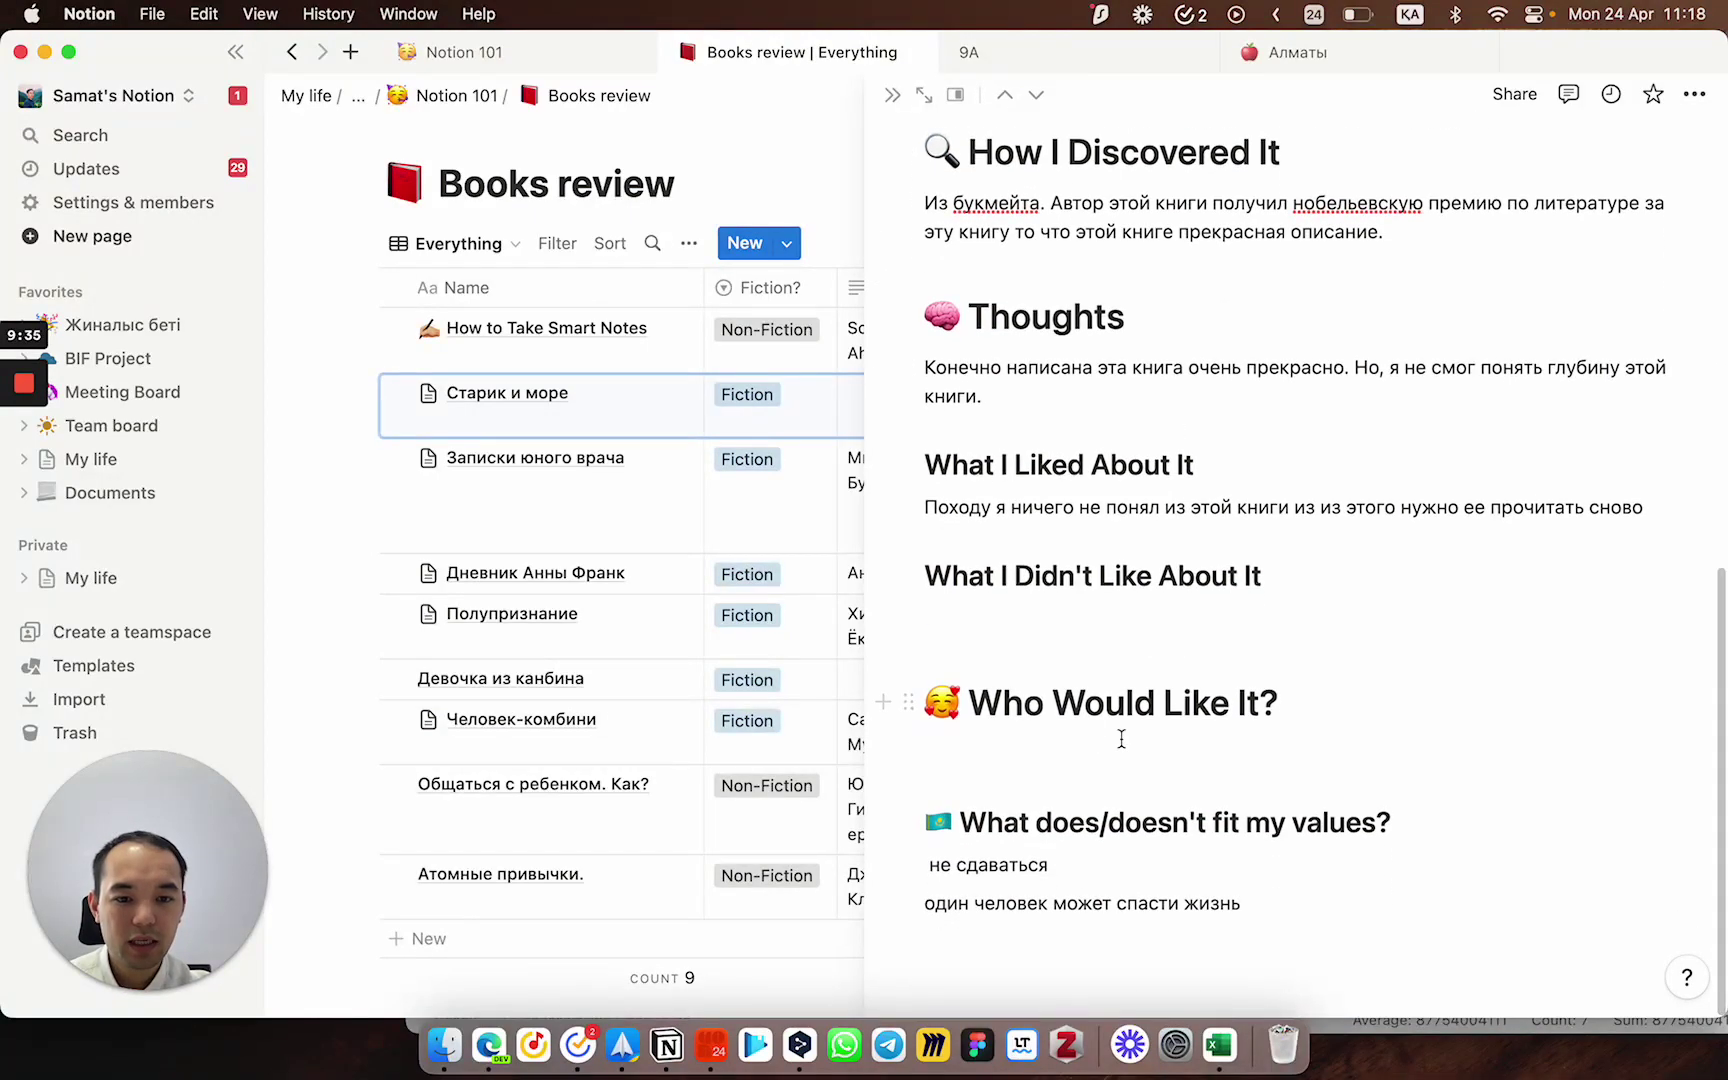
click(893, 95)
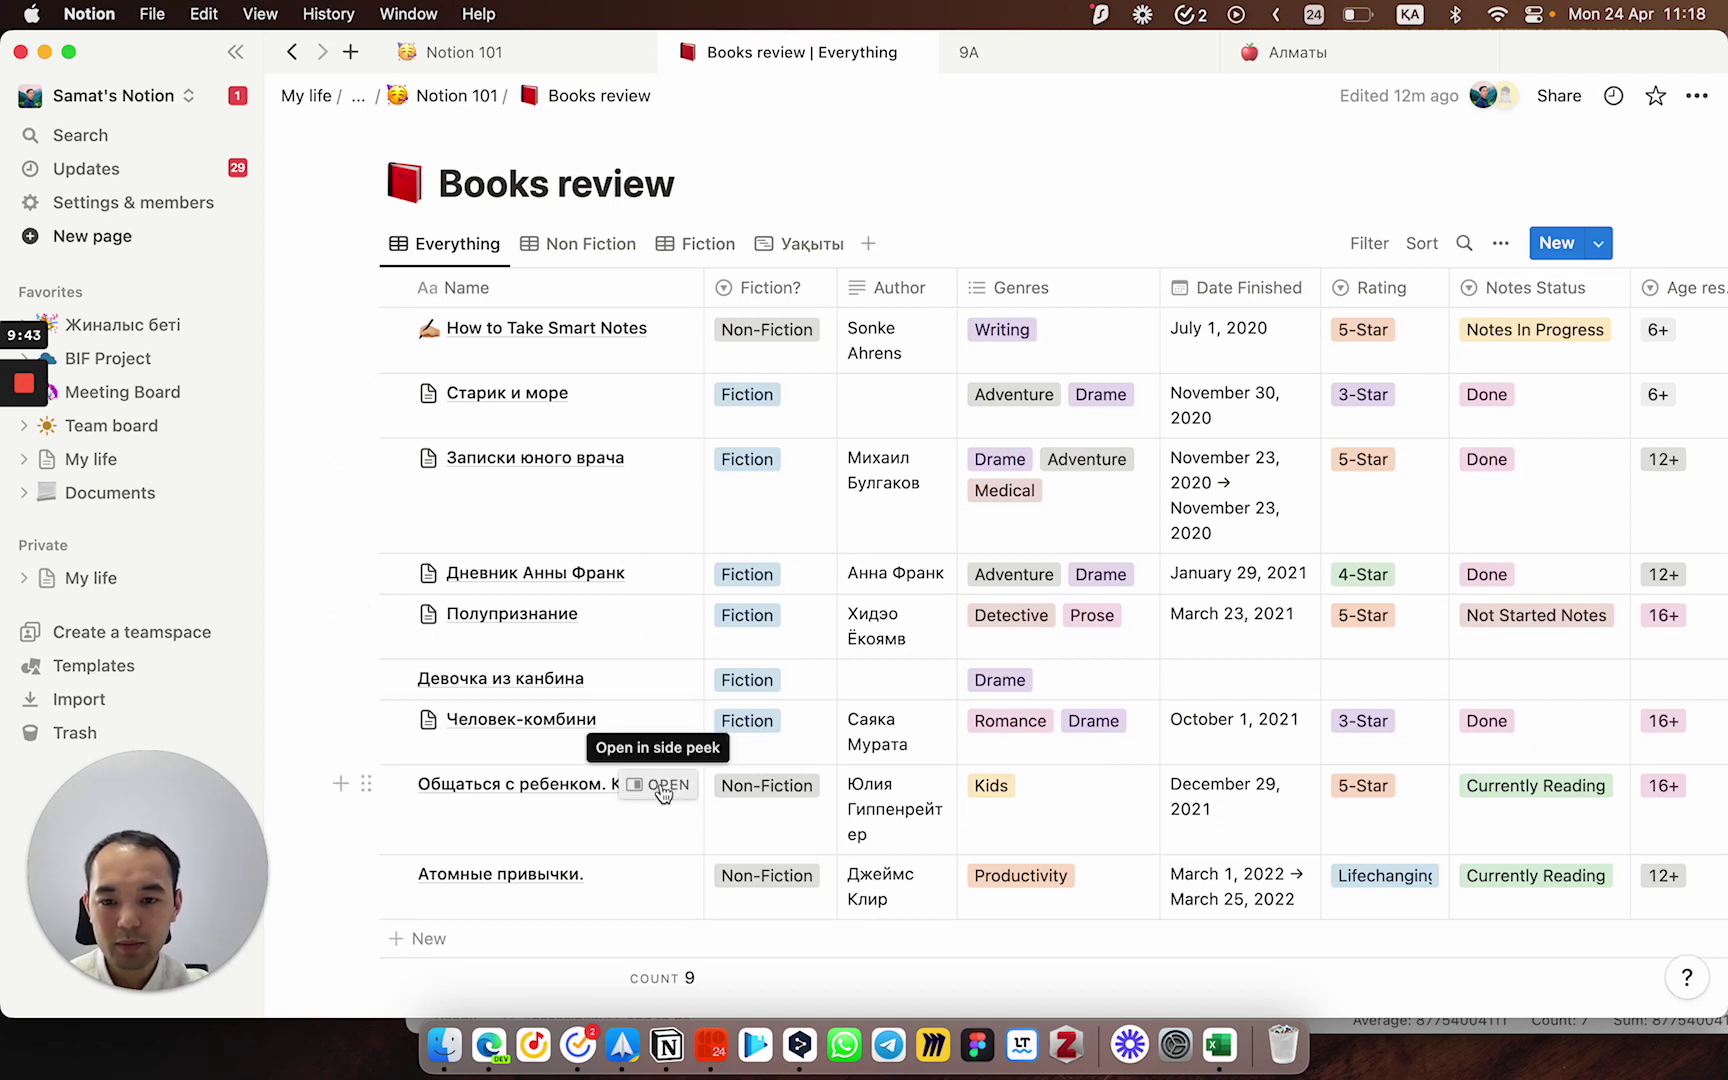
Step: Open the "Общаться с ребенком. Как?" book page and apply the Non-Fiction template to its empty body
click(660, 789)
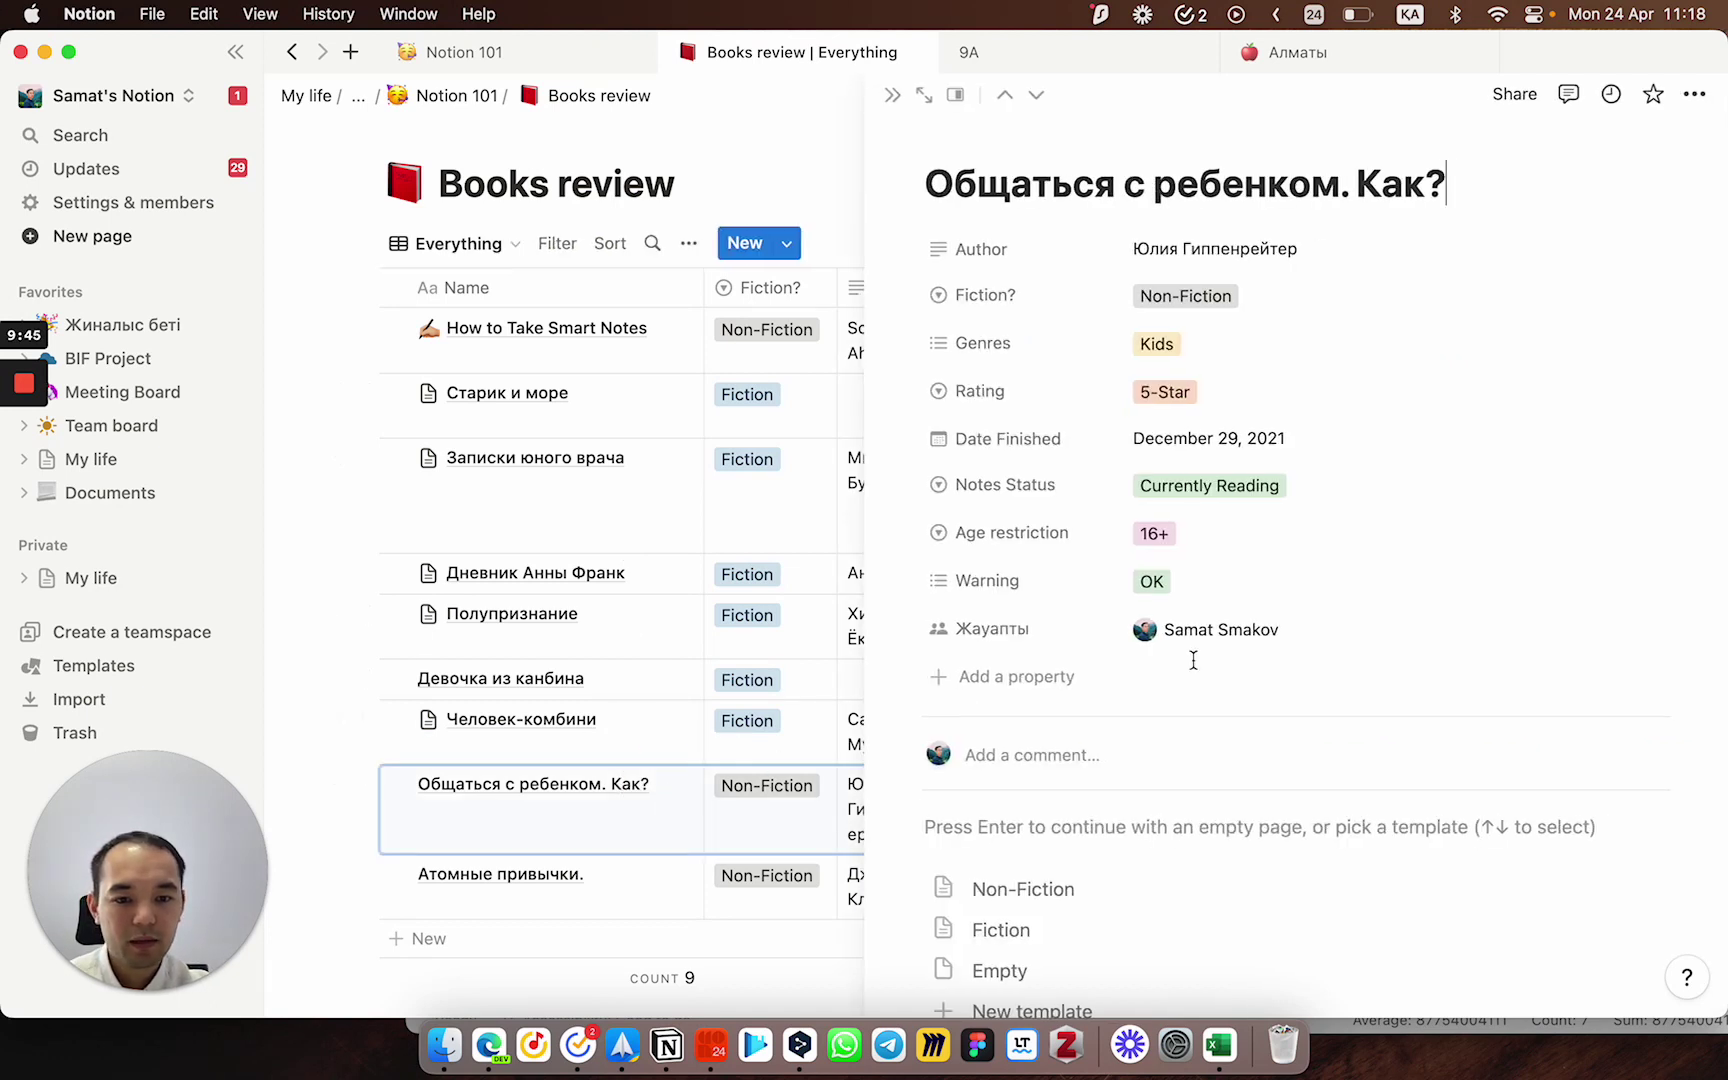
scroll(1150, 690, down, 3)
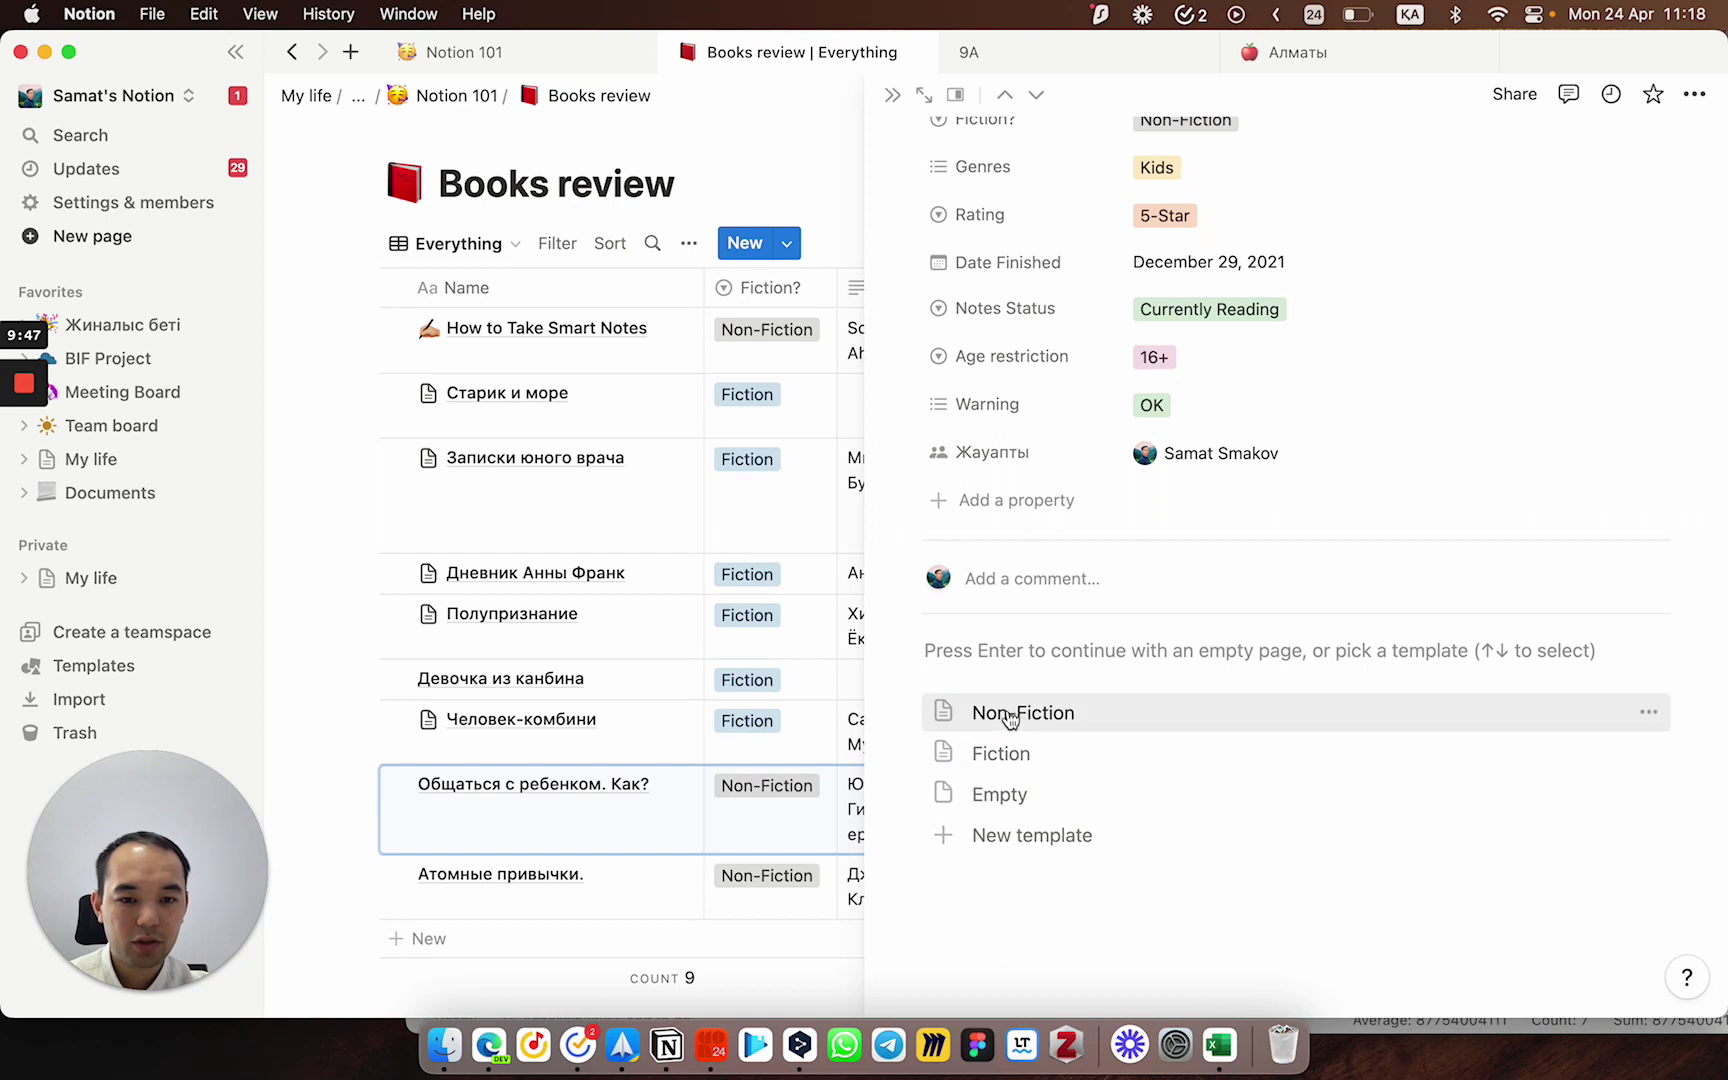
click(1129, 733)
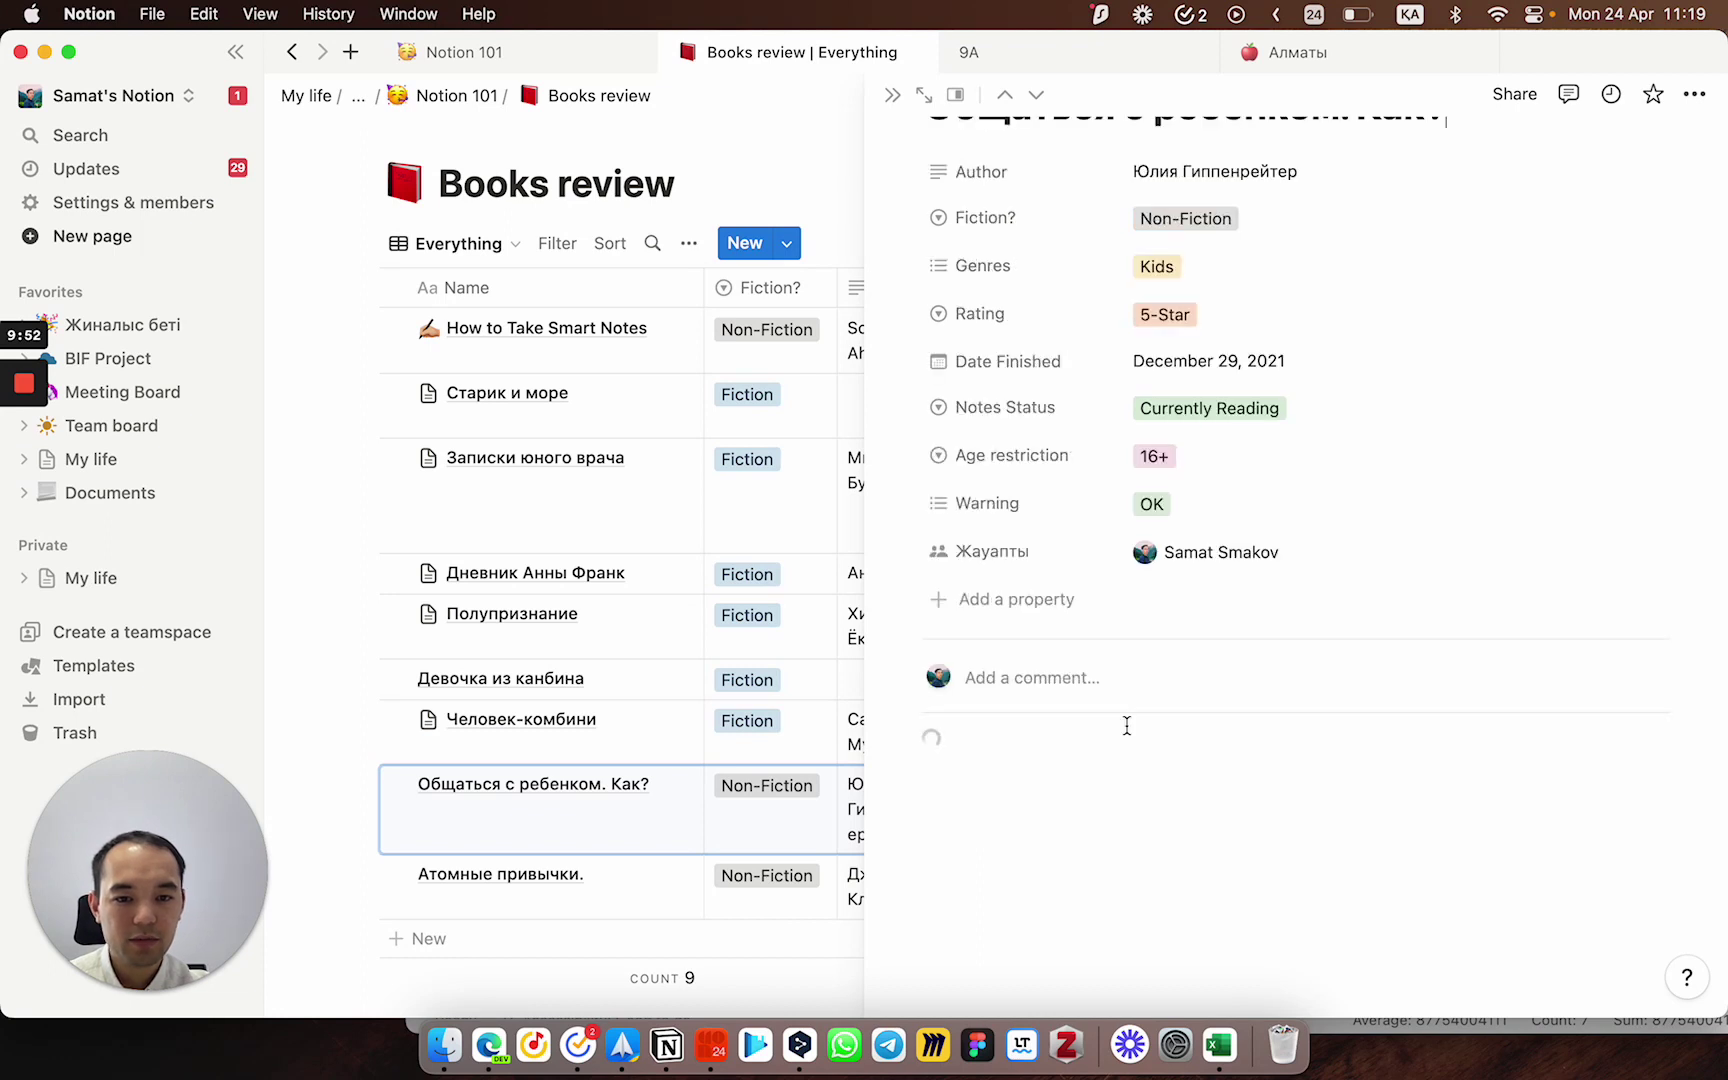
Step: Review the page's sections from "The Book in 3 Sentences" to "What does/doesn't fit my values?", close it, and return to the 9A table
scroll(1130, 725, down, 10)
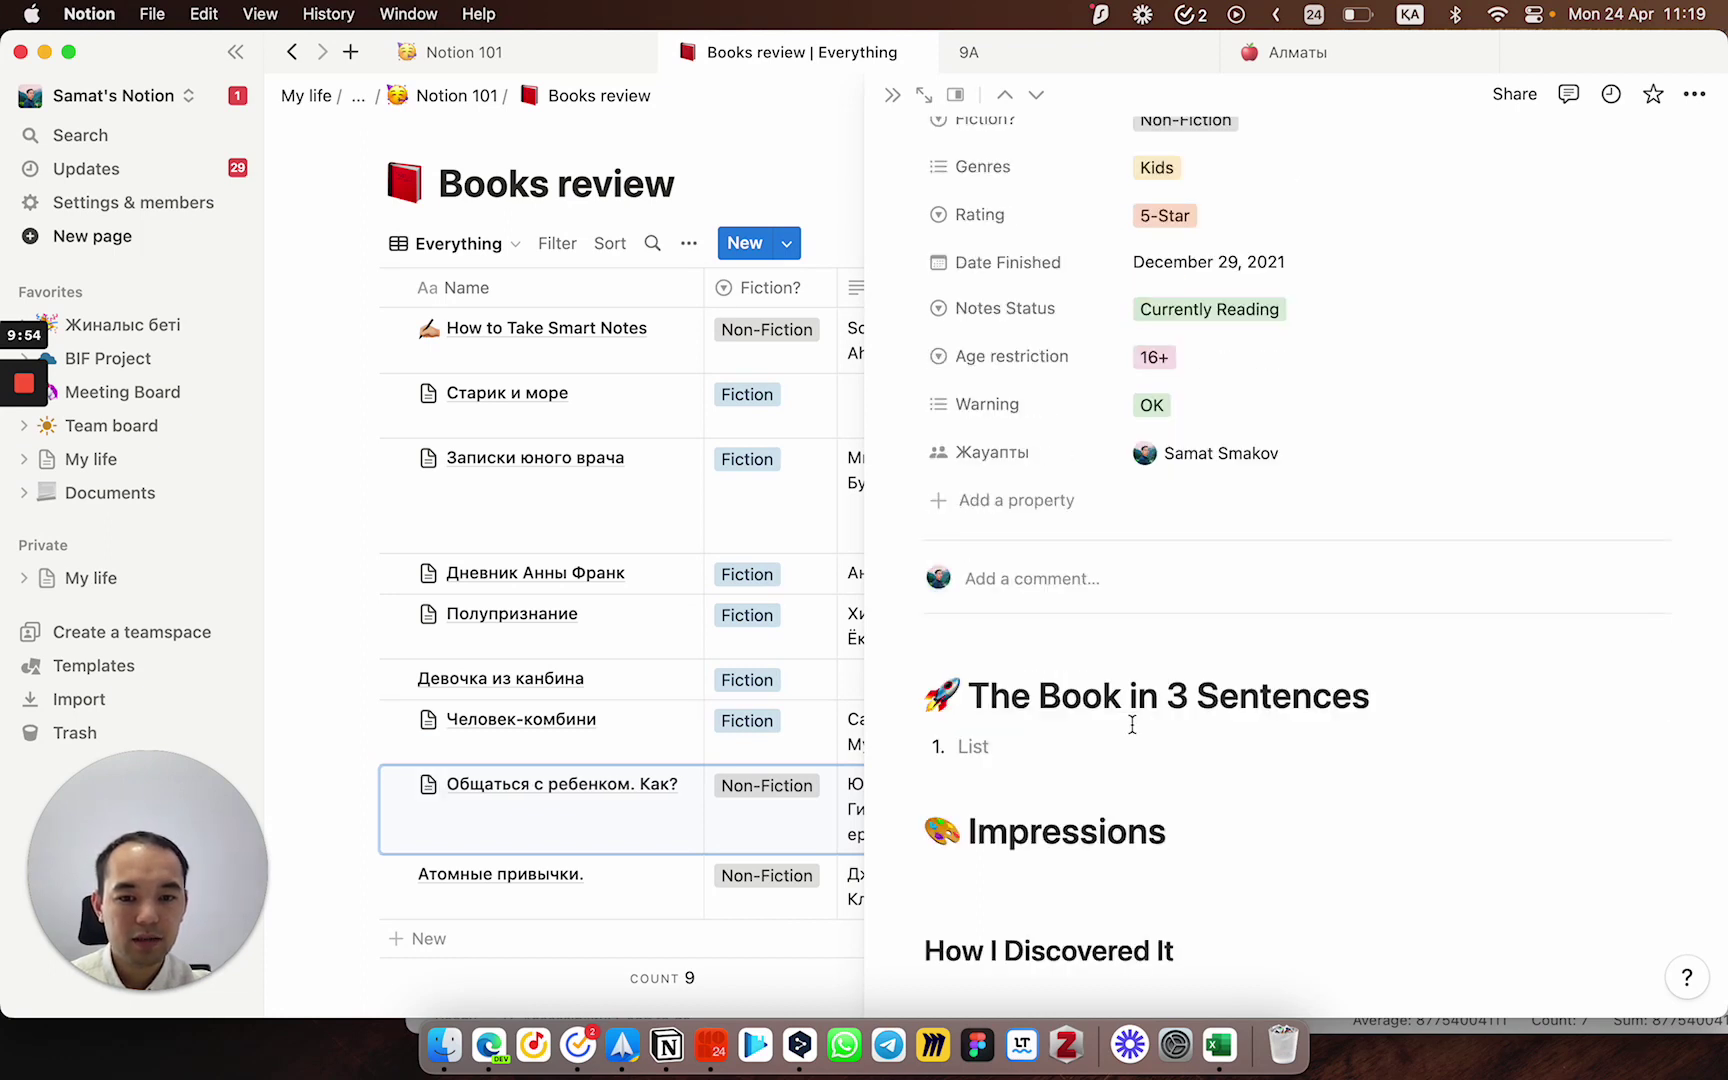
scroll(1132, 724, down, 3)
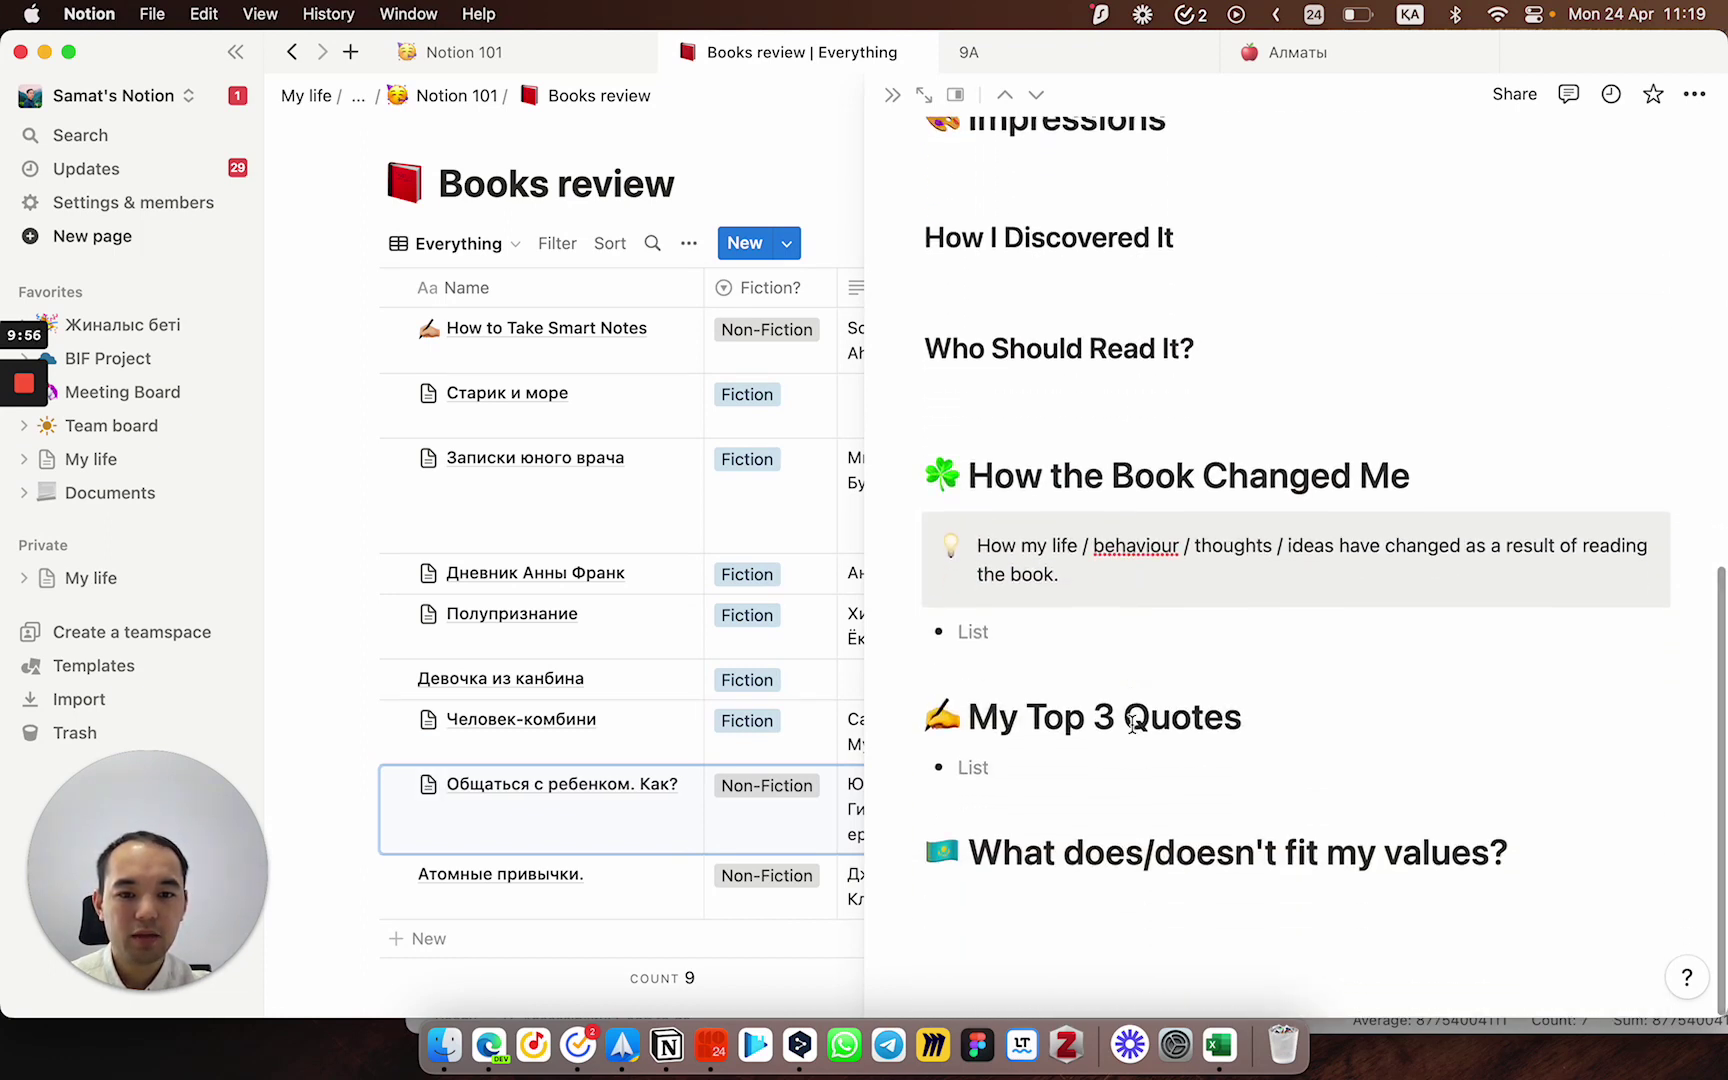
scroll(1132, 724, up, 10)
scroll(1132, 724, up, 5)
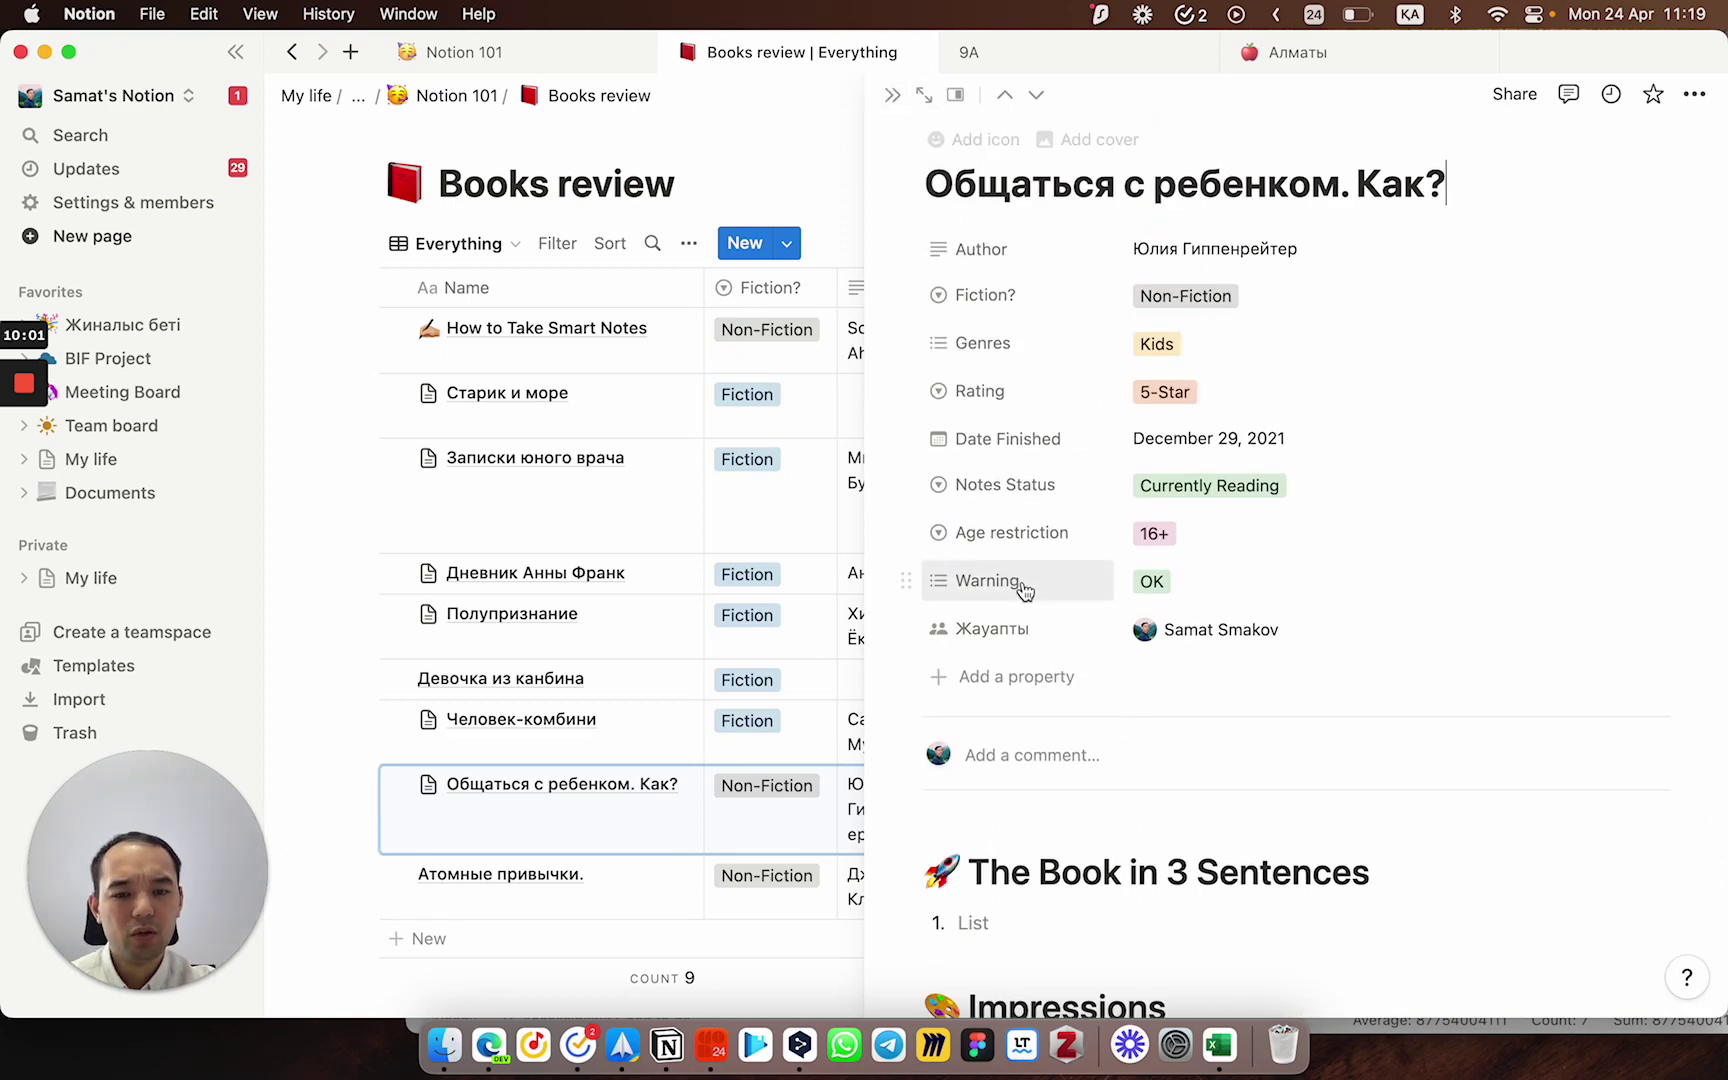
scroll(1022, 586, down, 10)
scroll(988, 330, up, 10)
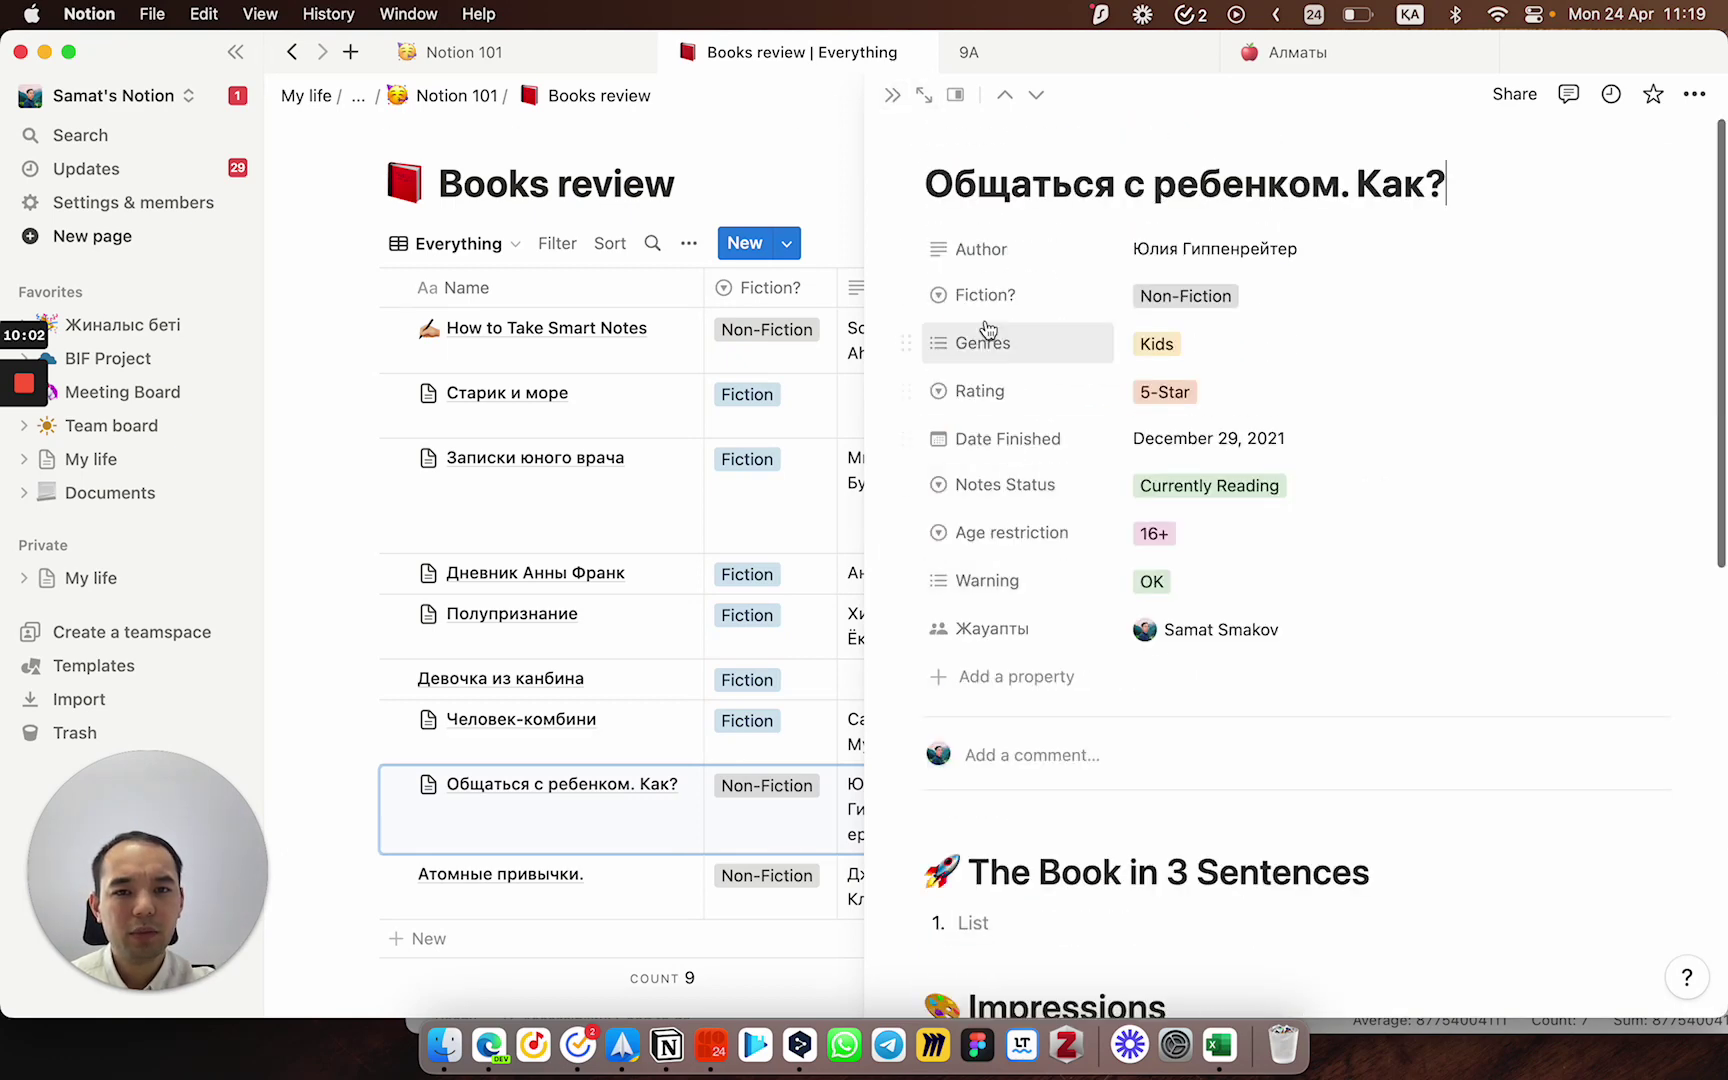
click(891, 96)
click(1000, 52)
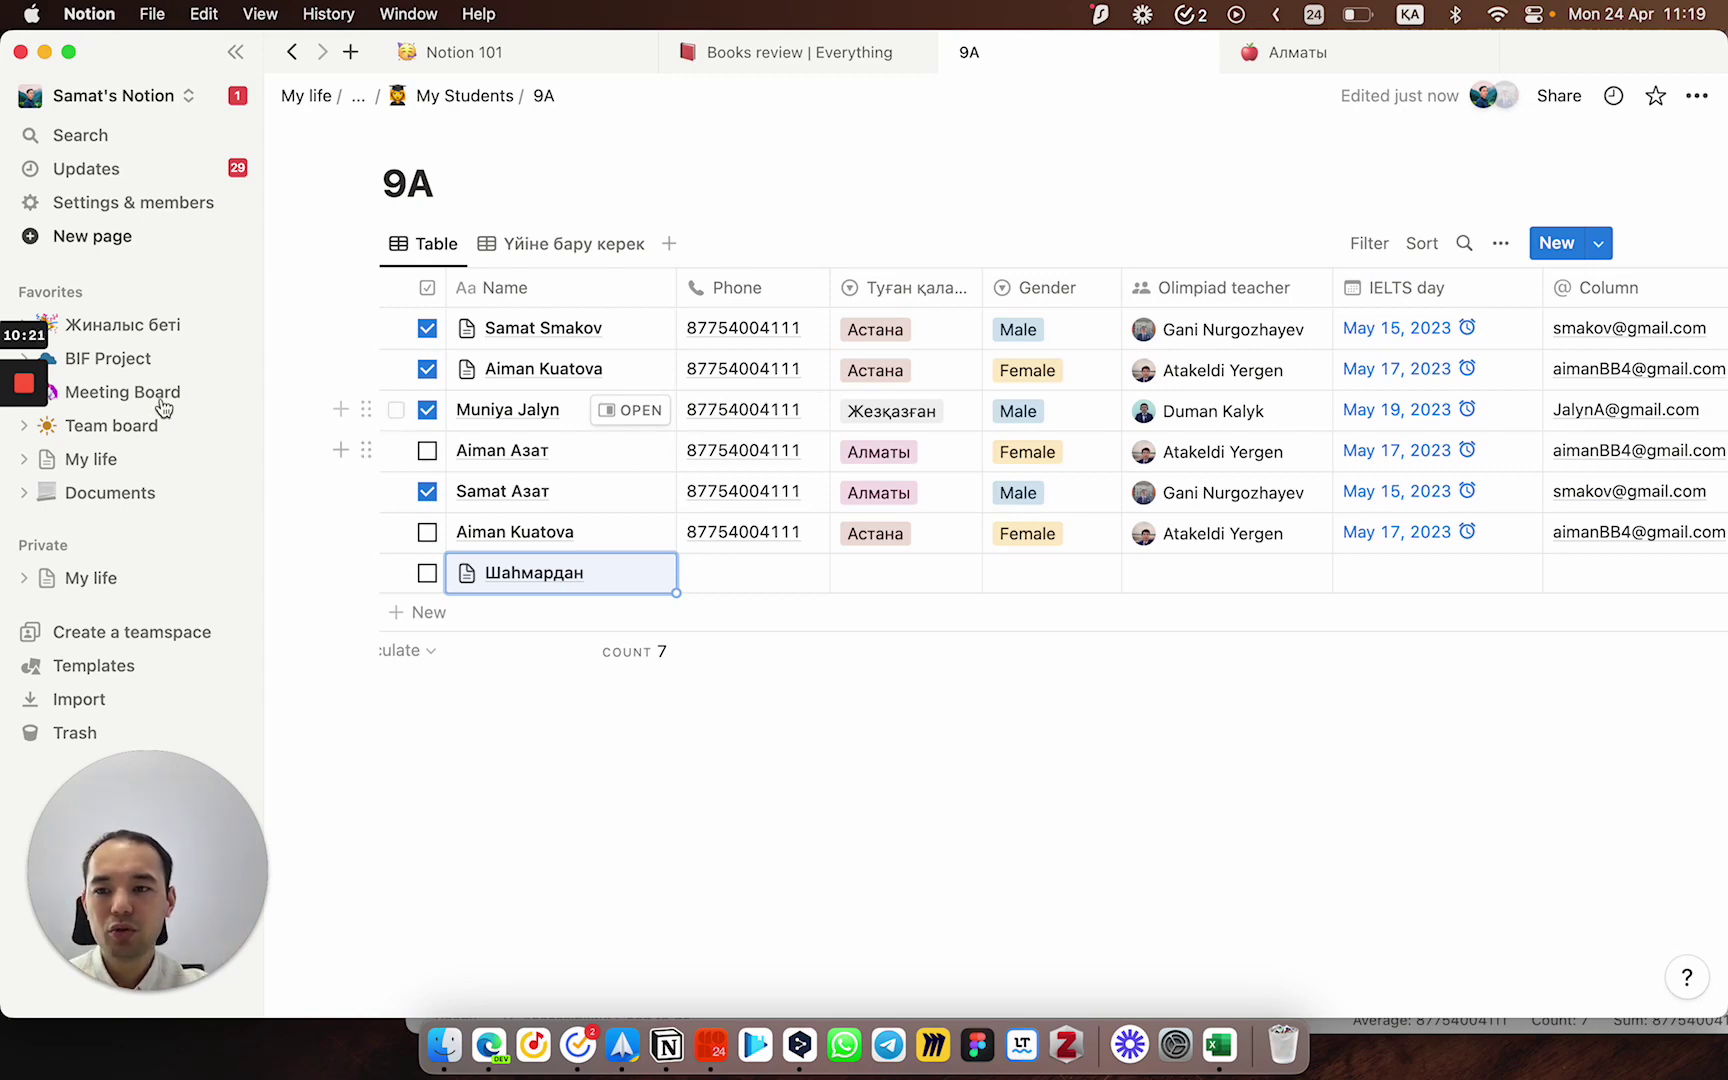
mouse_move(18, 395)
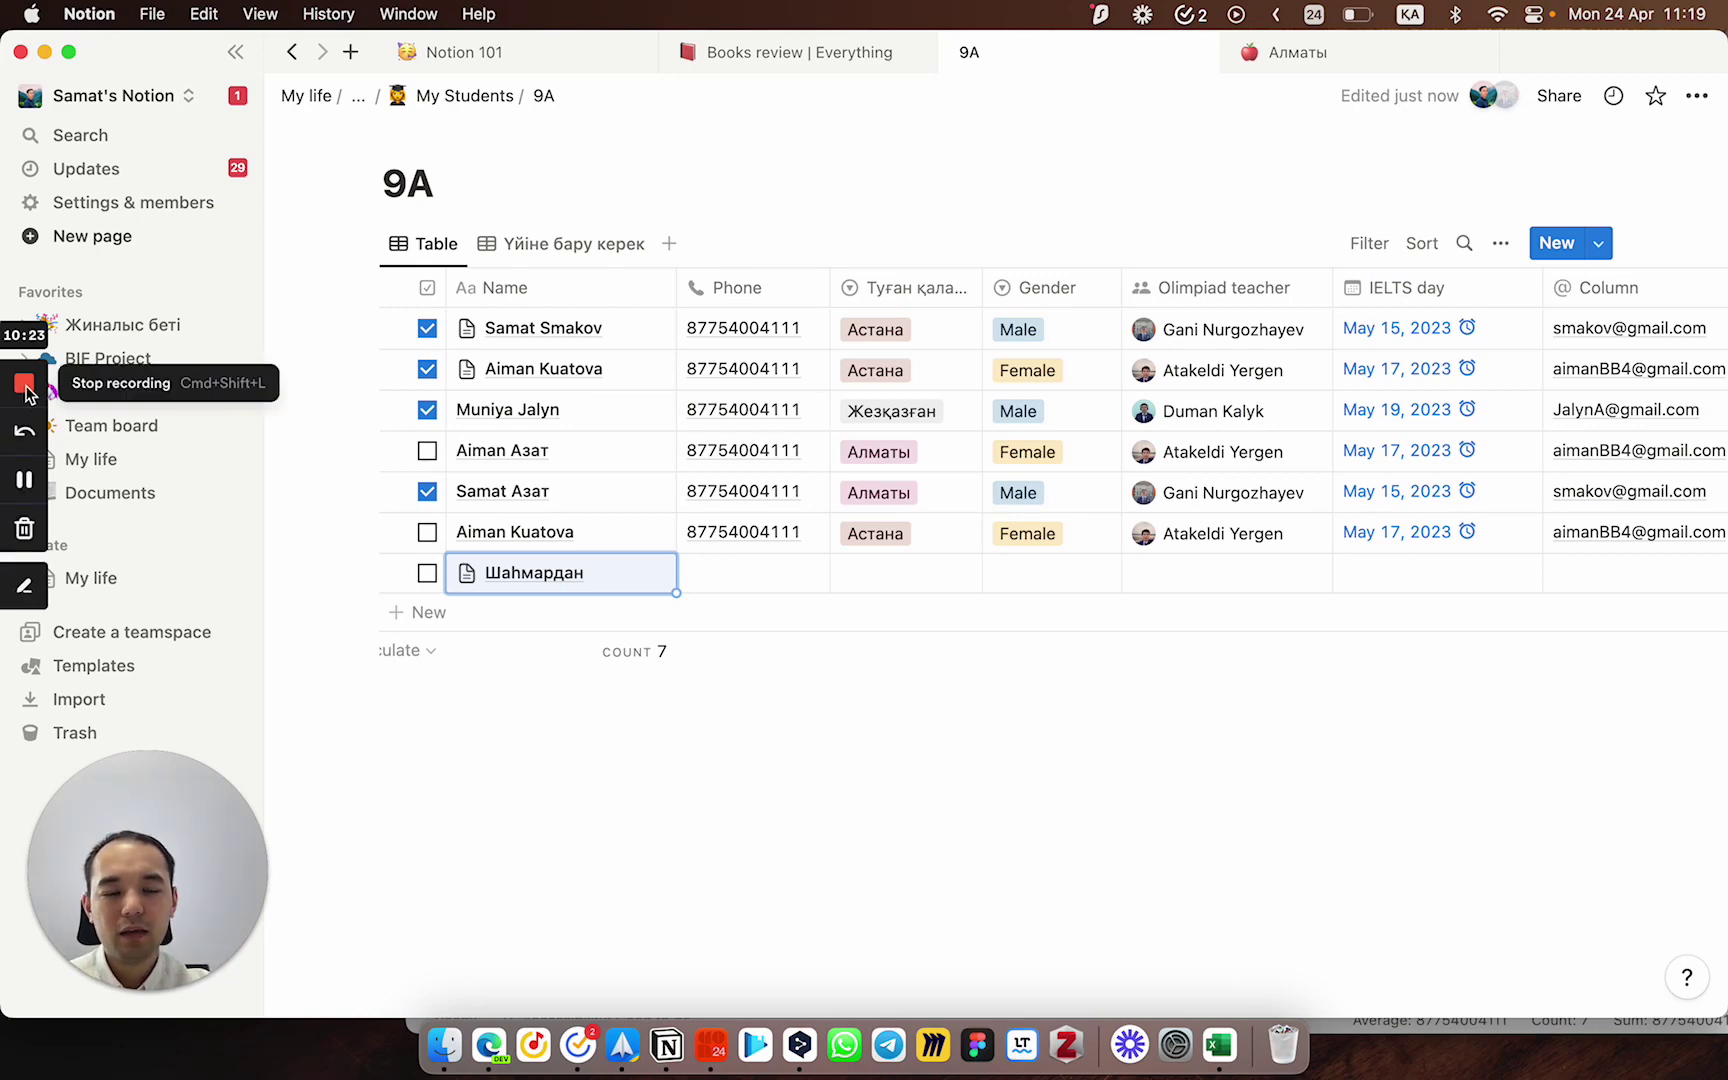